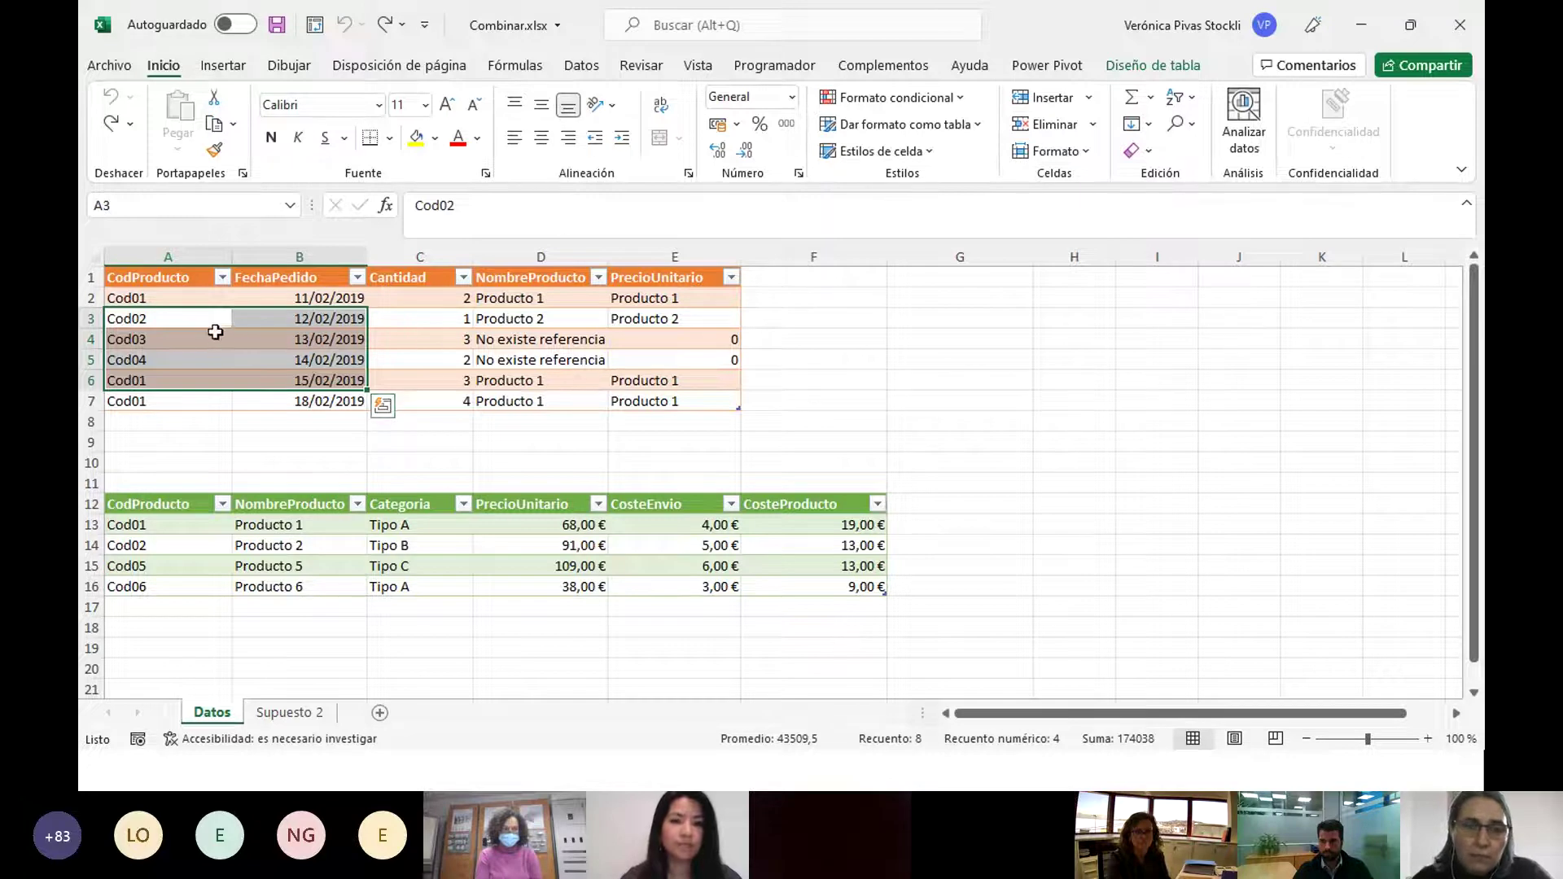
Examine the Ventas and Productos tables, their names, and the NombreProducto and PrecioUnitario lookup columns in Ventas.
left_click_drag(161, 301, 417, 400)
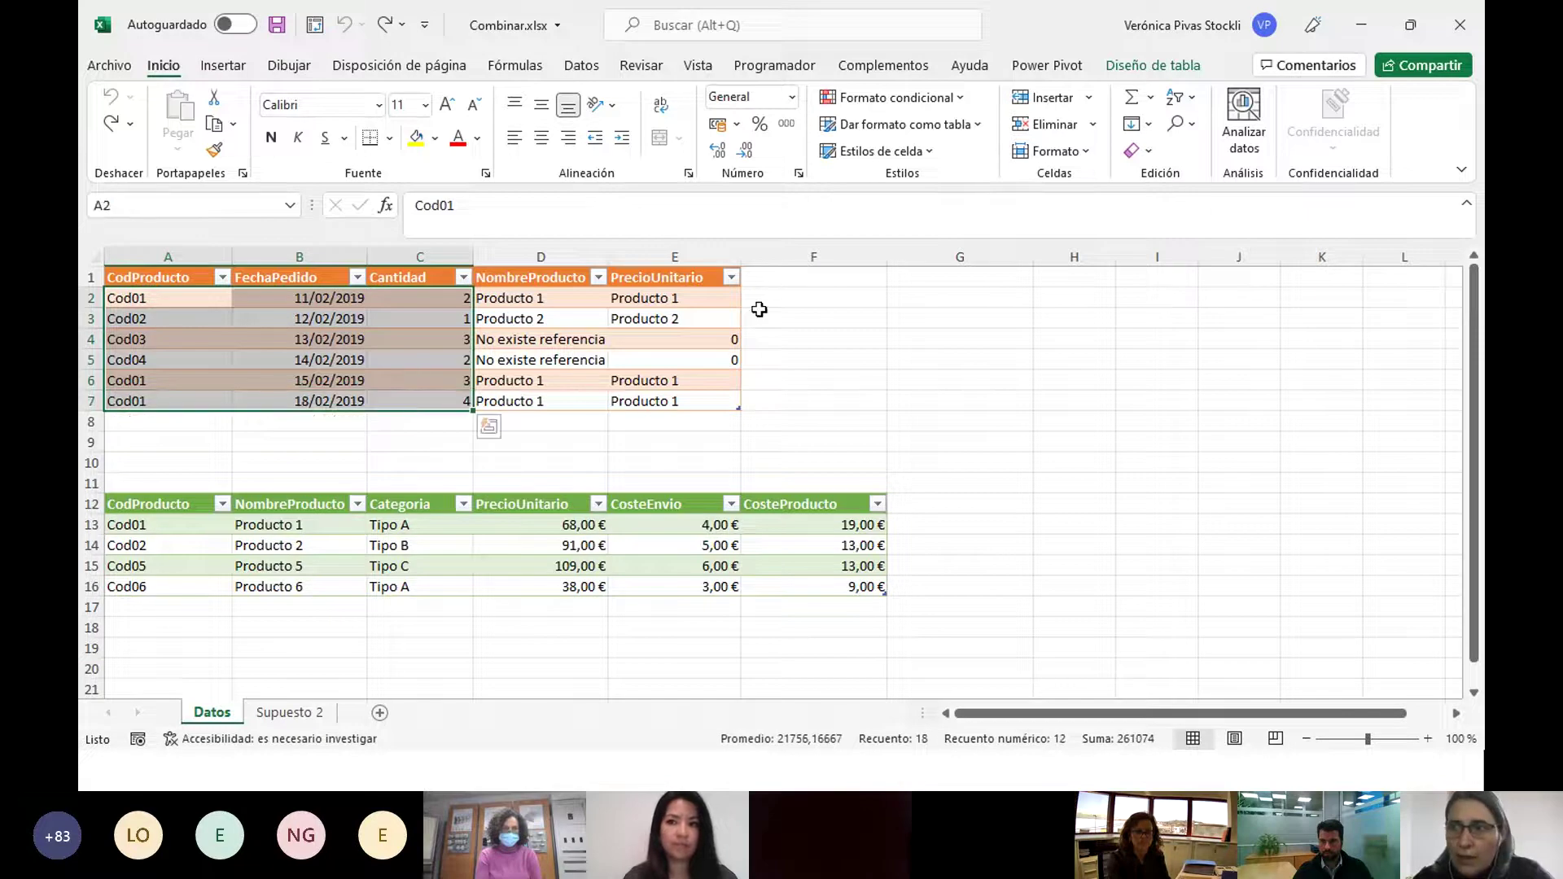
left_click(1163, 67)
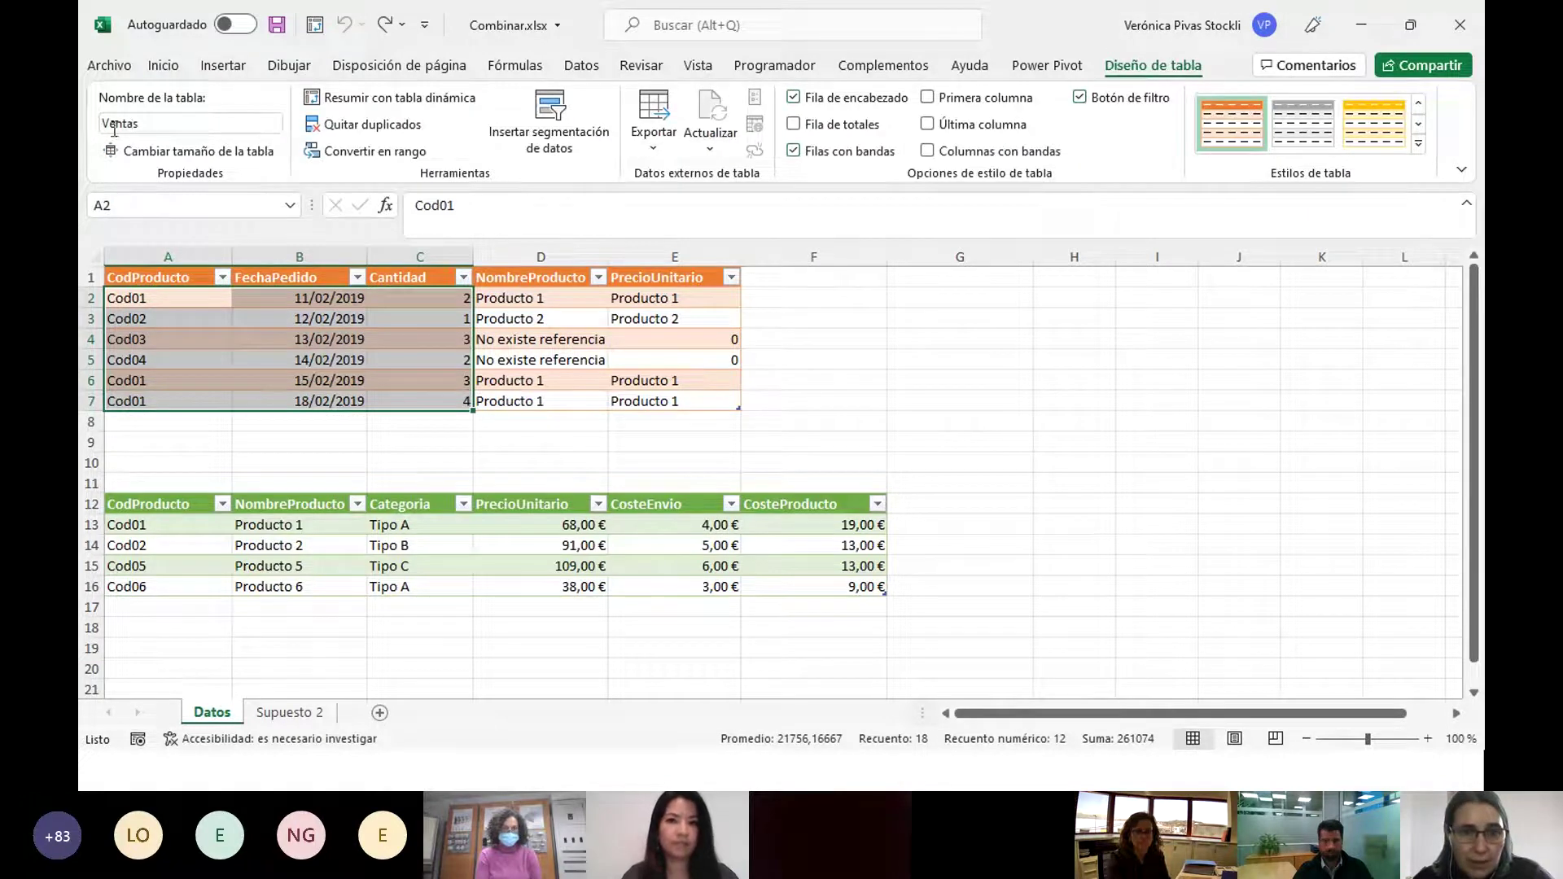
left_click(208, 549)
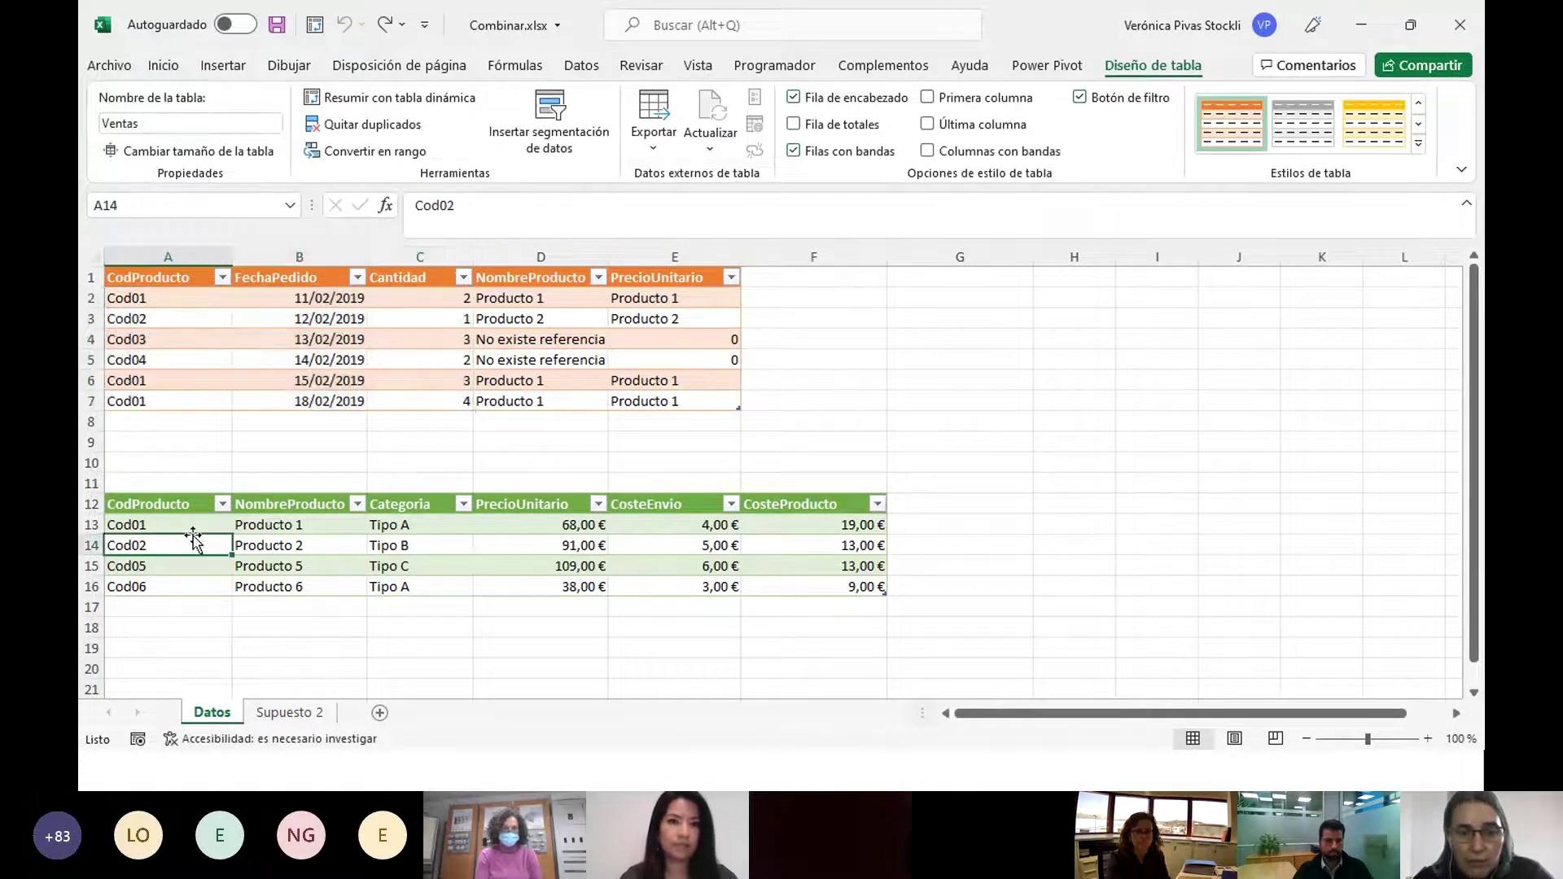
left_click_drag(203, 521, 851, 589)
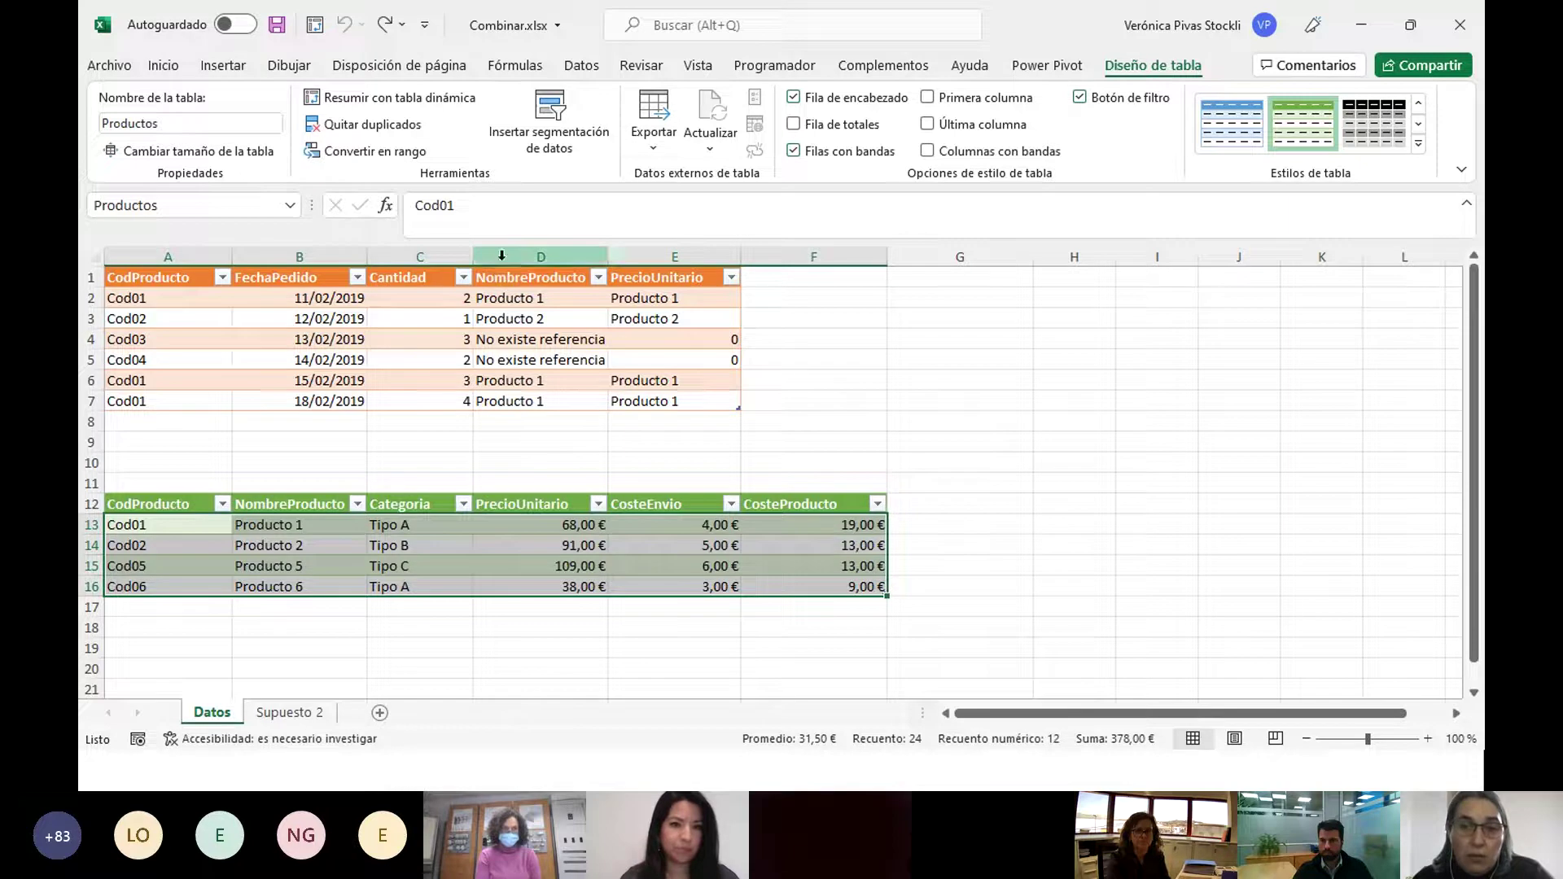
left_click_drag(501, 256, 651, 257)
left_click_drag(557, 278, 673, 399)
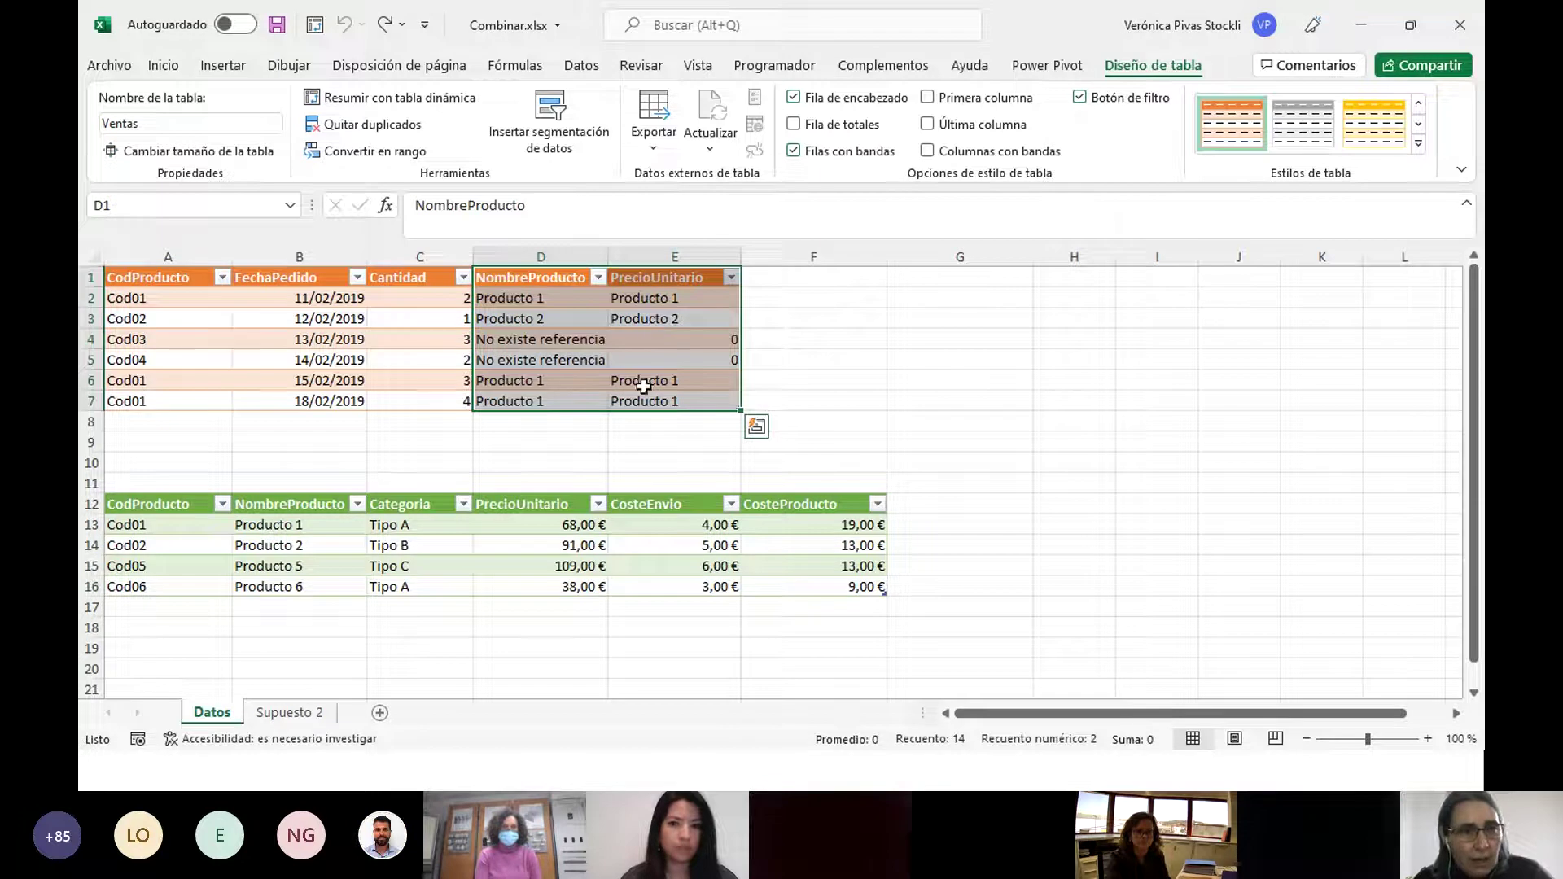
left_click(156, 305)
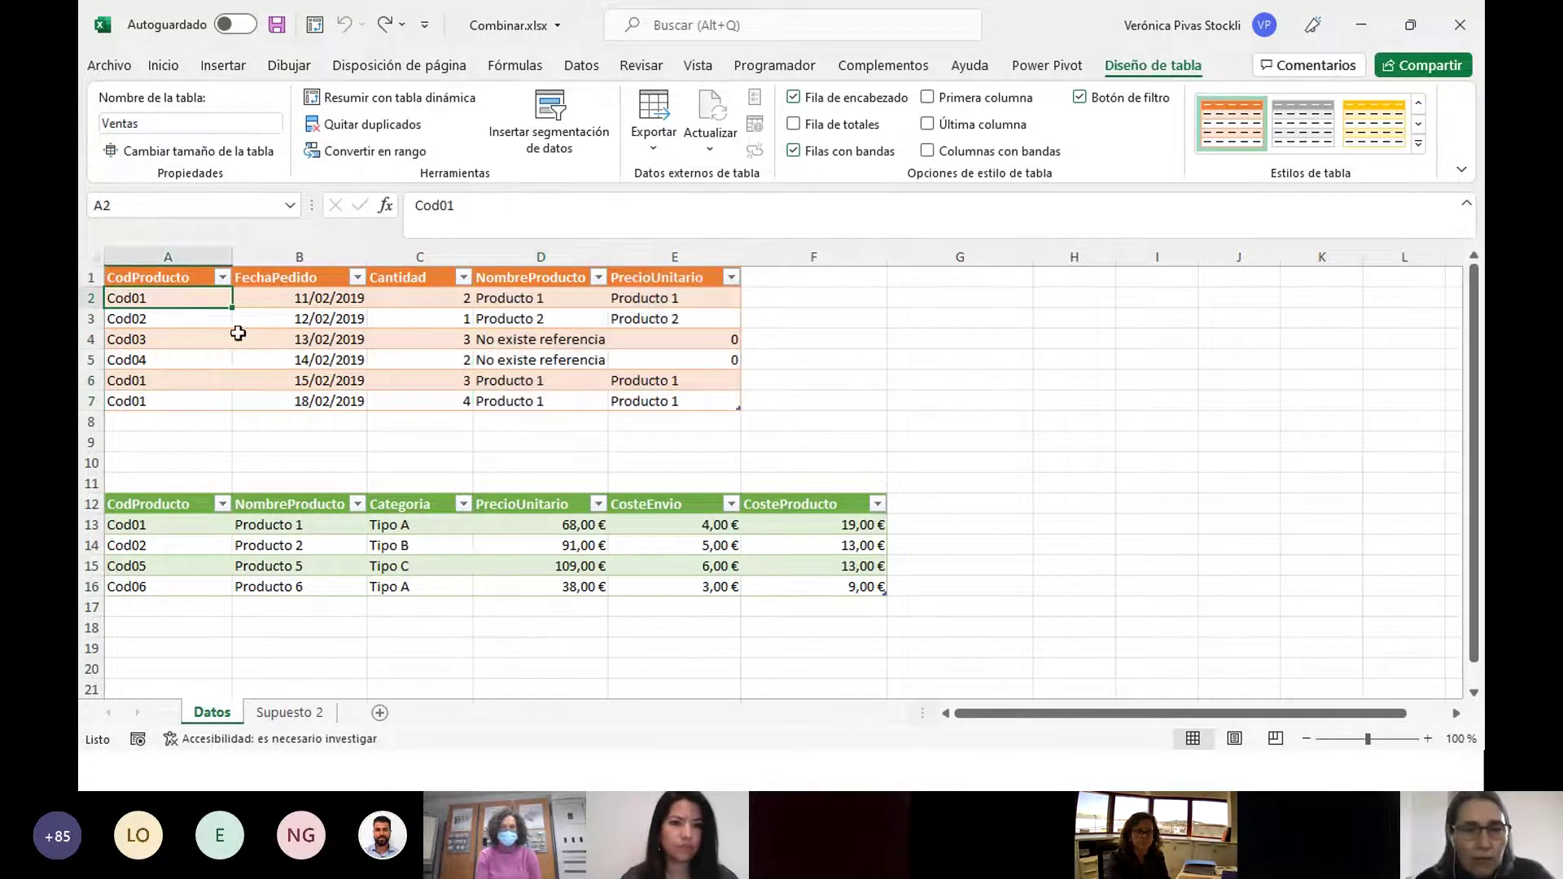
left_click(289, 300)
left_click(414, 301)
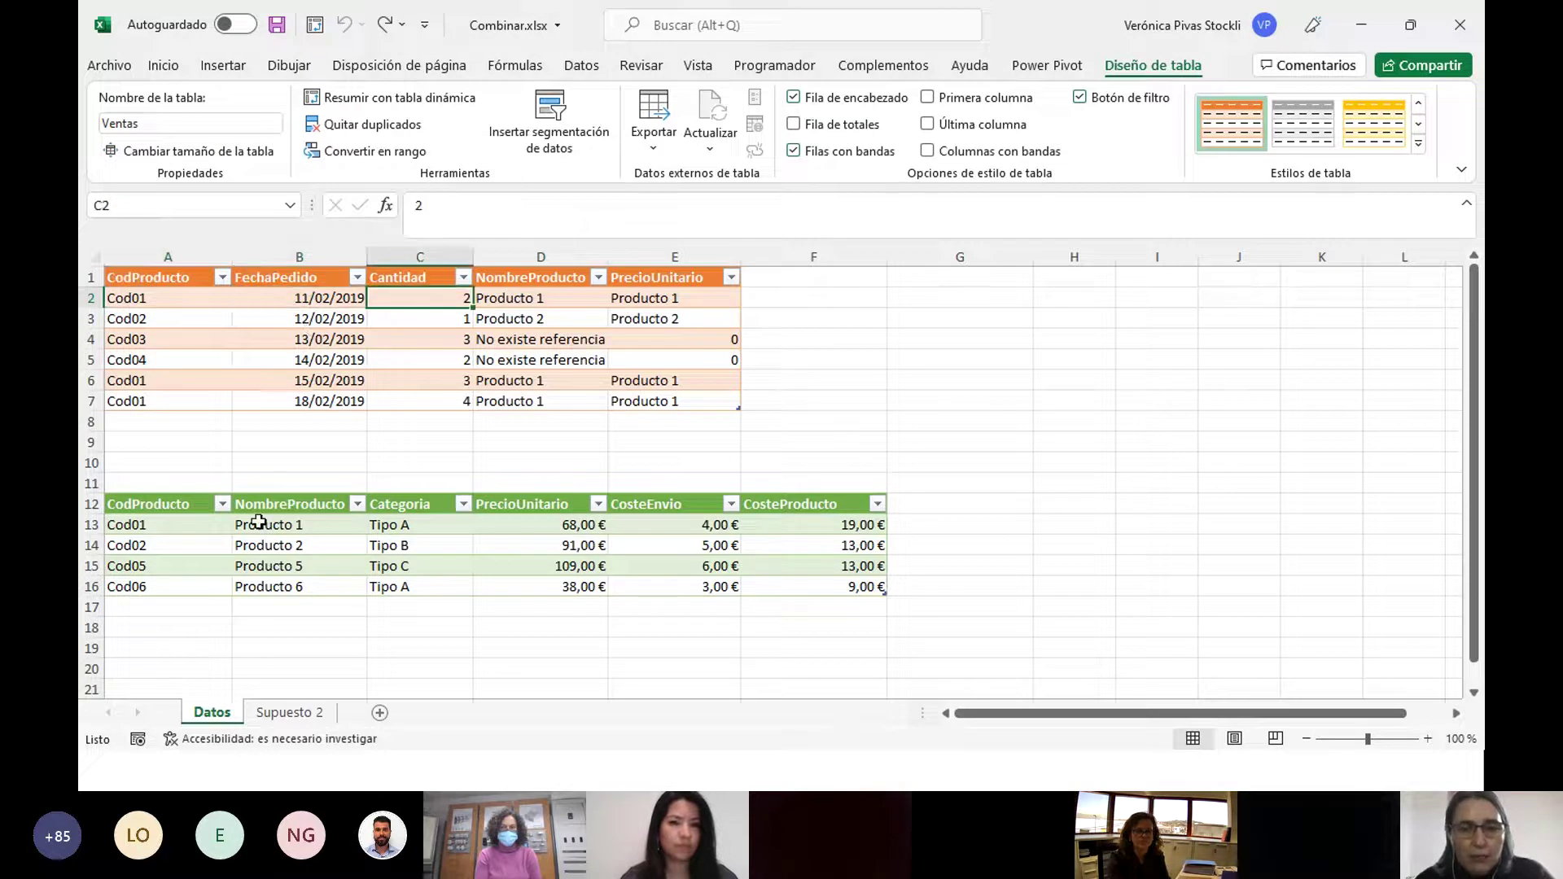
left_click_drag(539, 302, 435, 340)
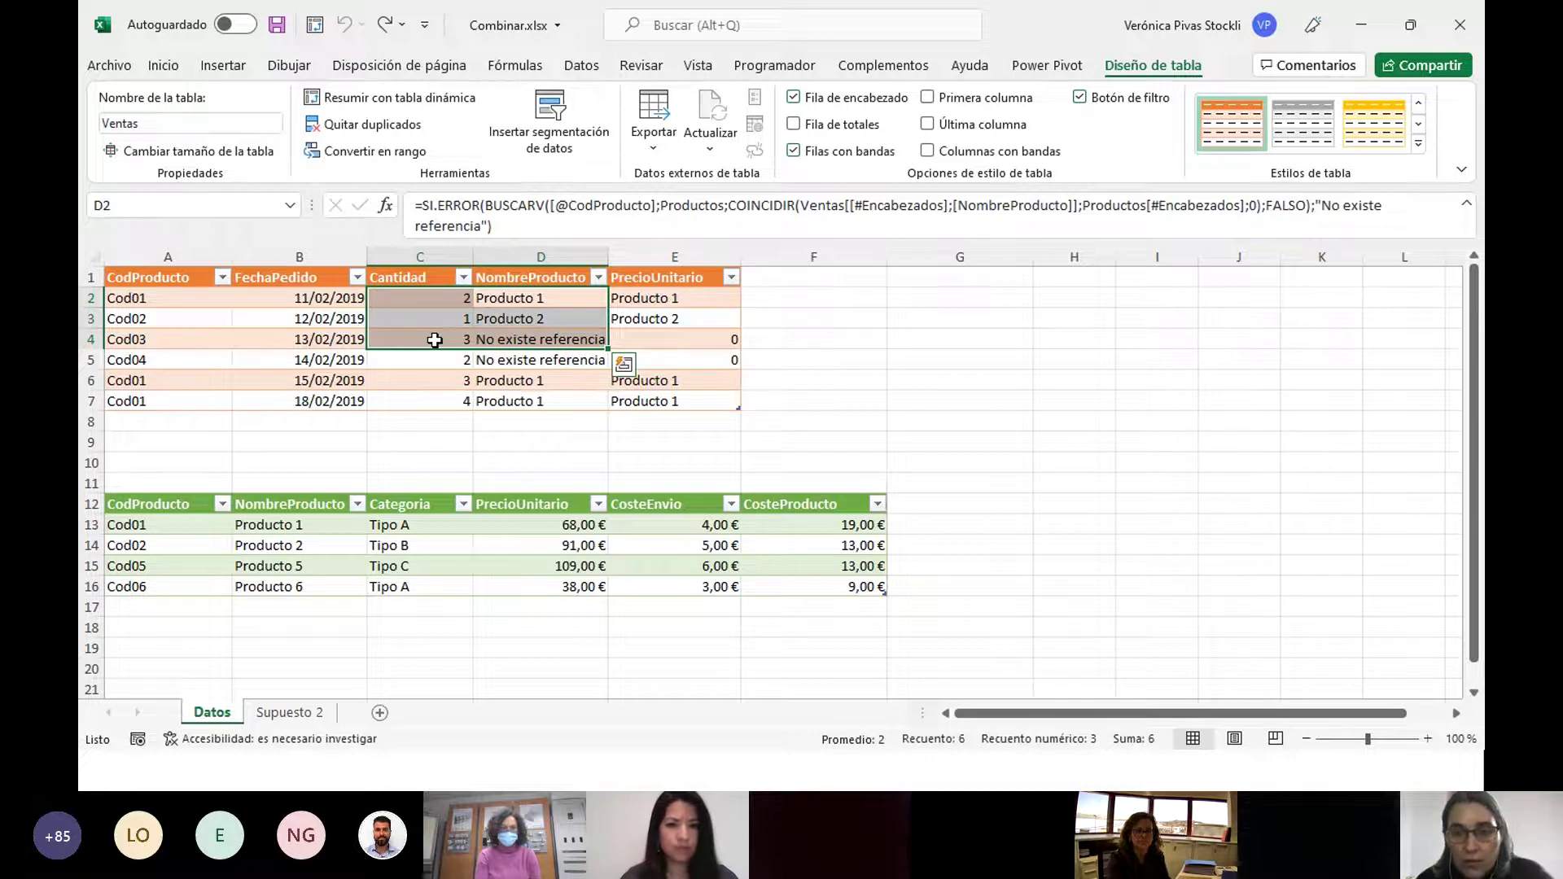
left_click(435, 340)
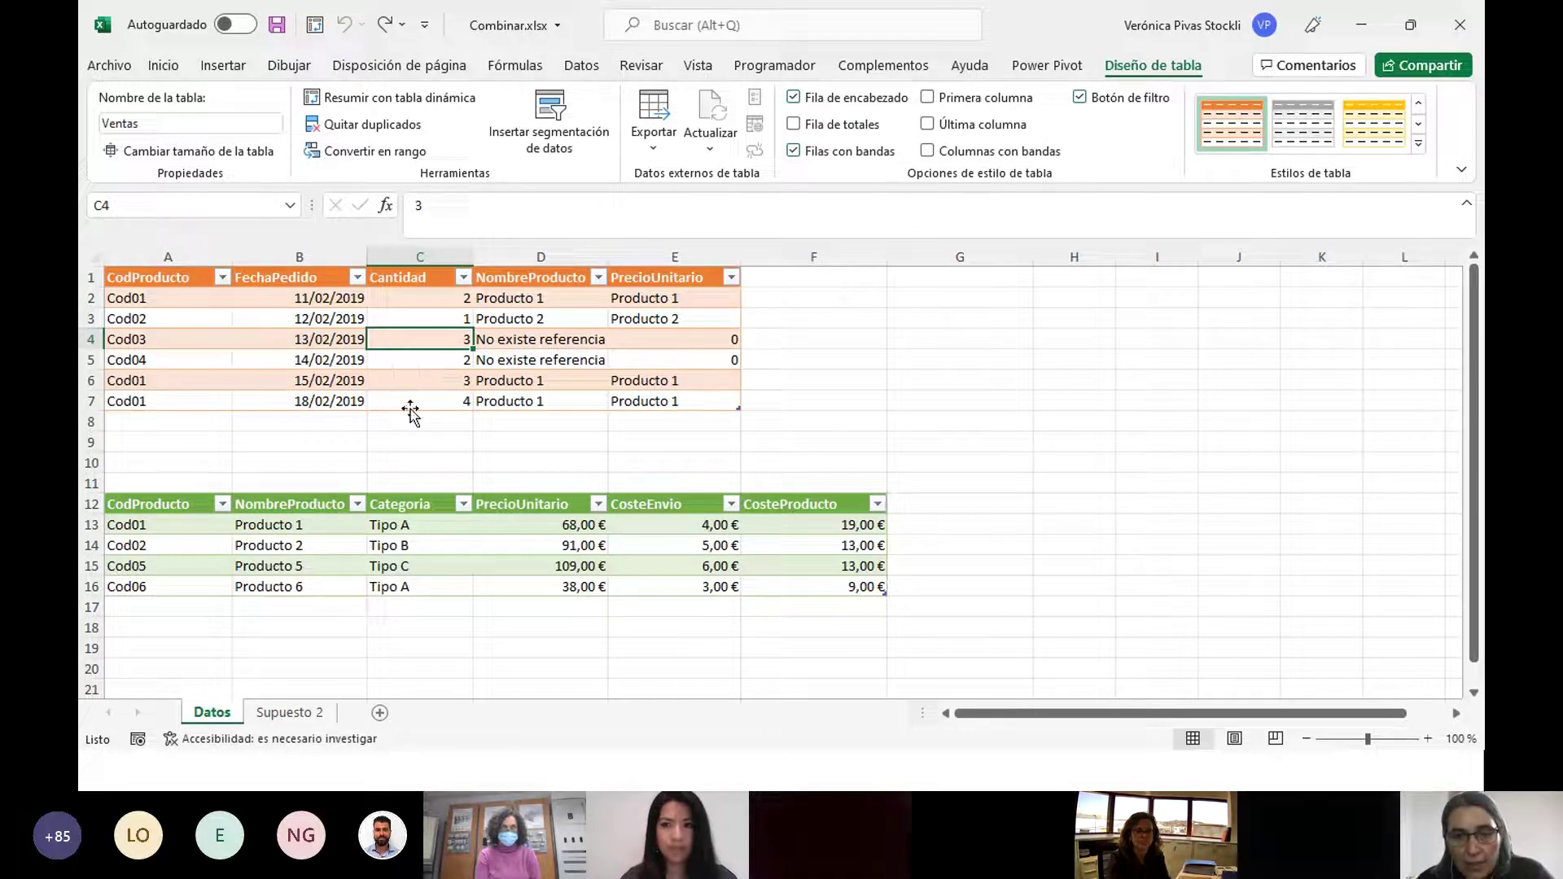
In the NombreProducto formula in D2, replace the whole COINCIDIR expression inside BUSCARV with the fixed column index 2.
left_click(531, 298)
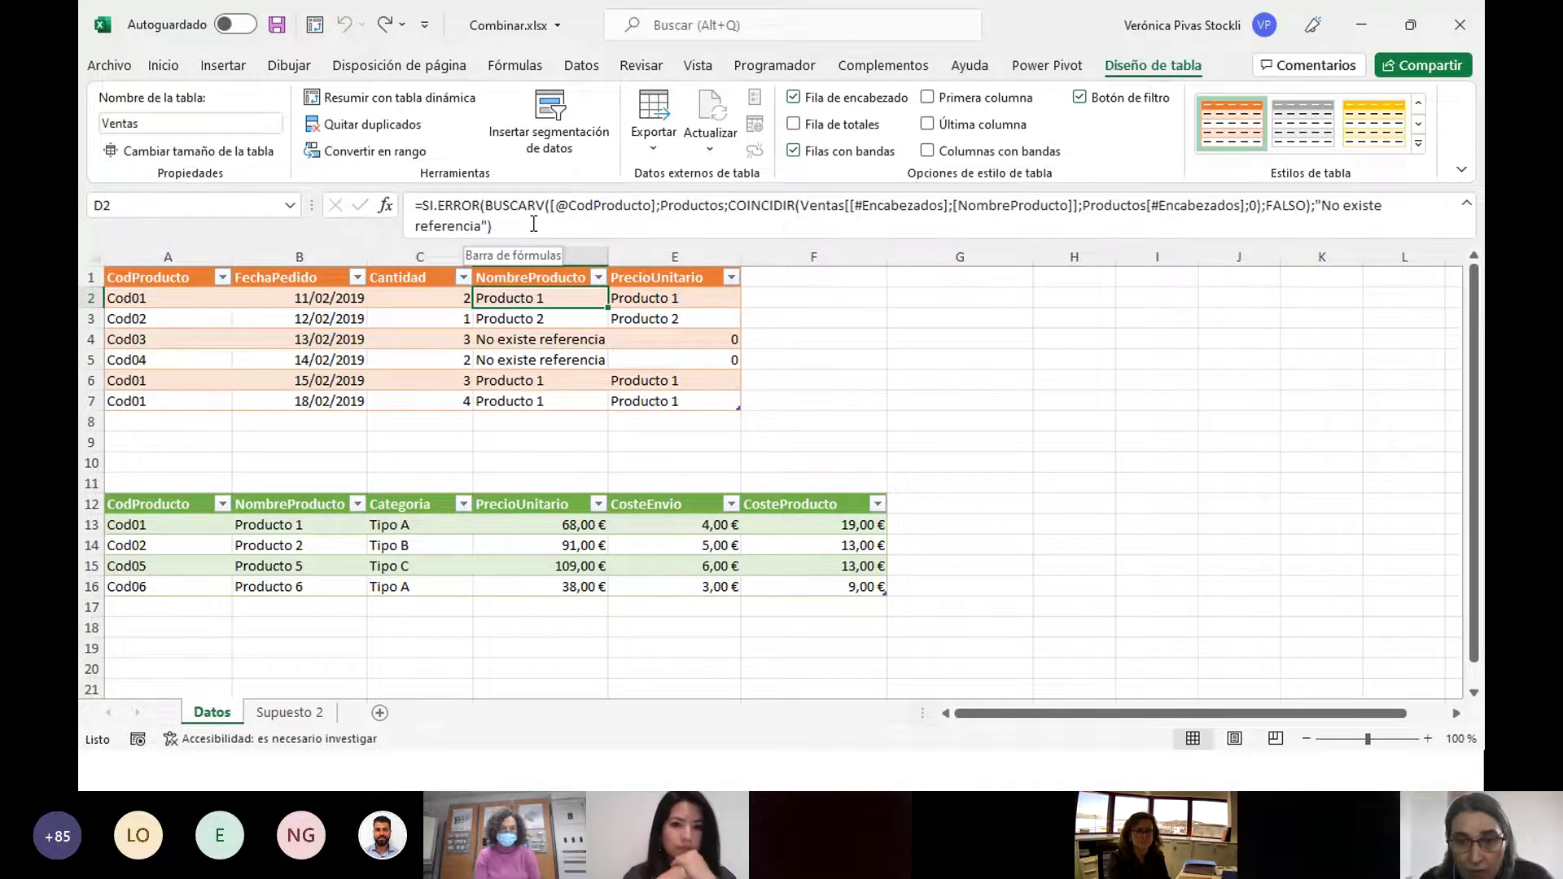
left_click(434, 205)
left_click(497, 205)
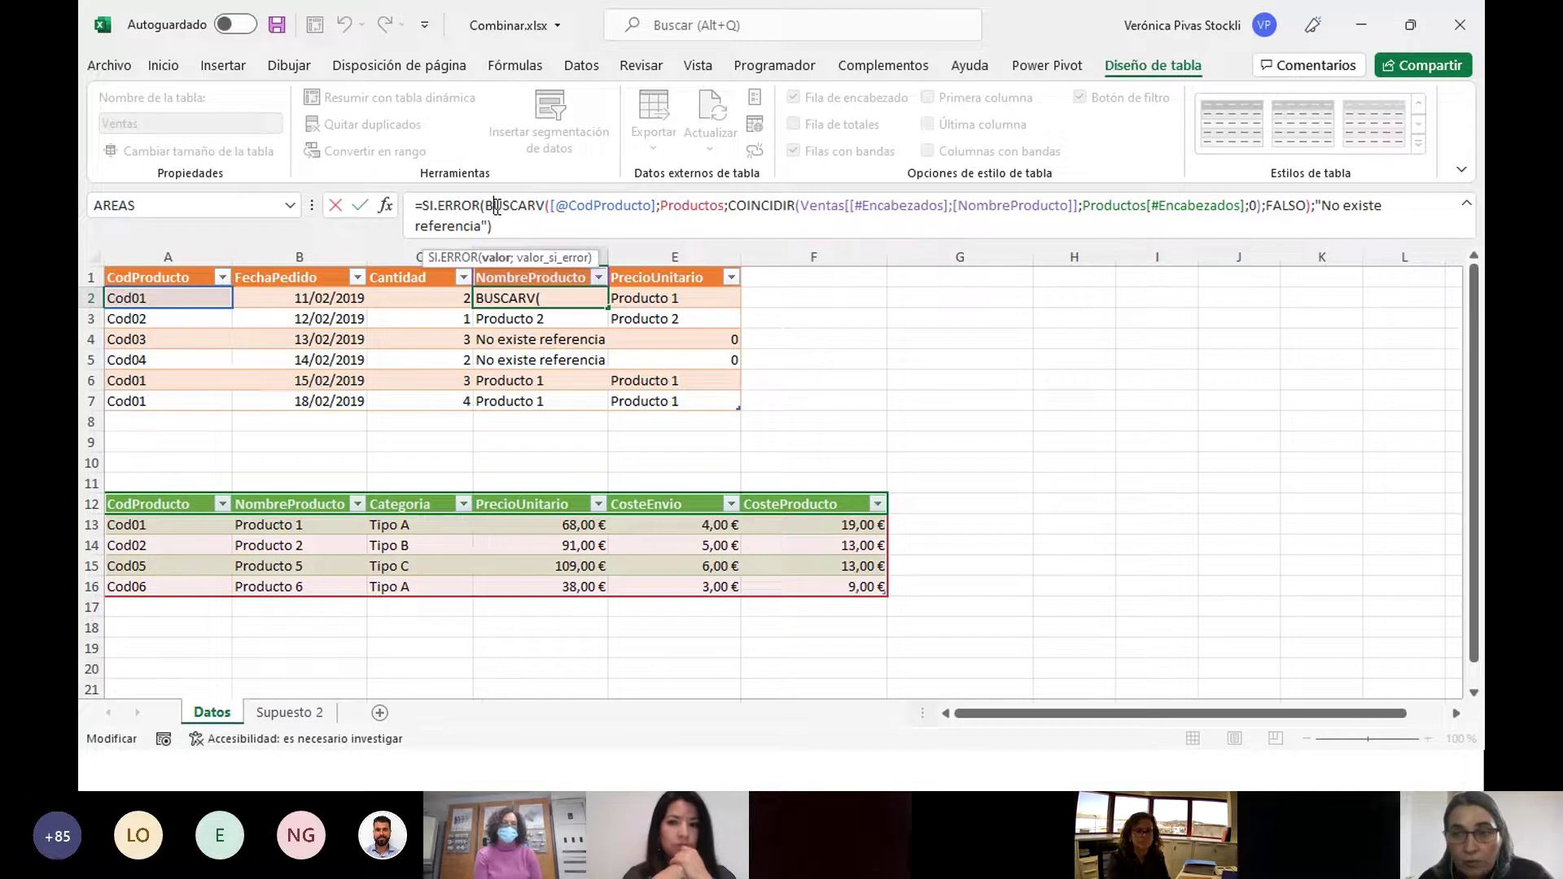
left_click(753, 204)
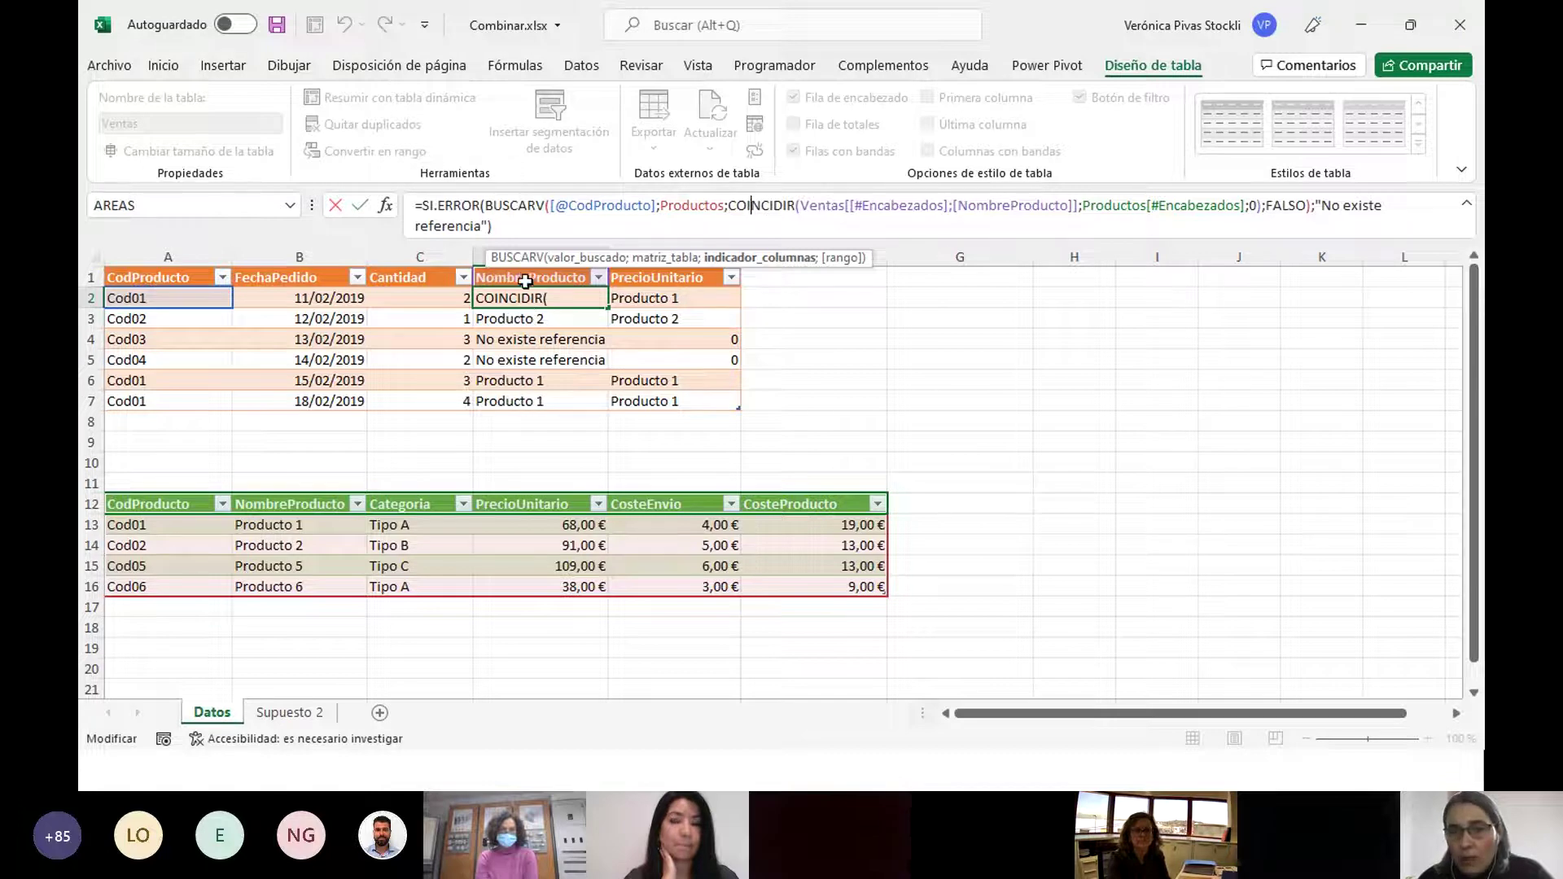
left_click_drag(729, 205, 1257, 203)
type(")")
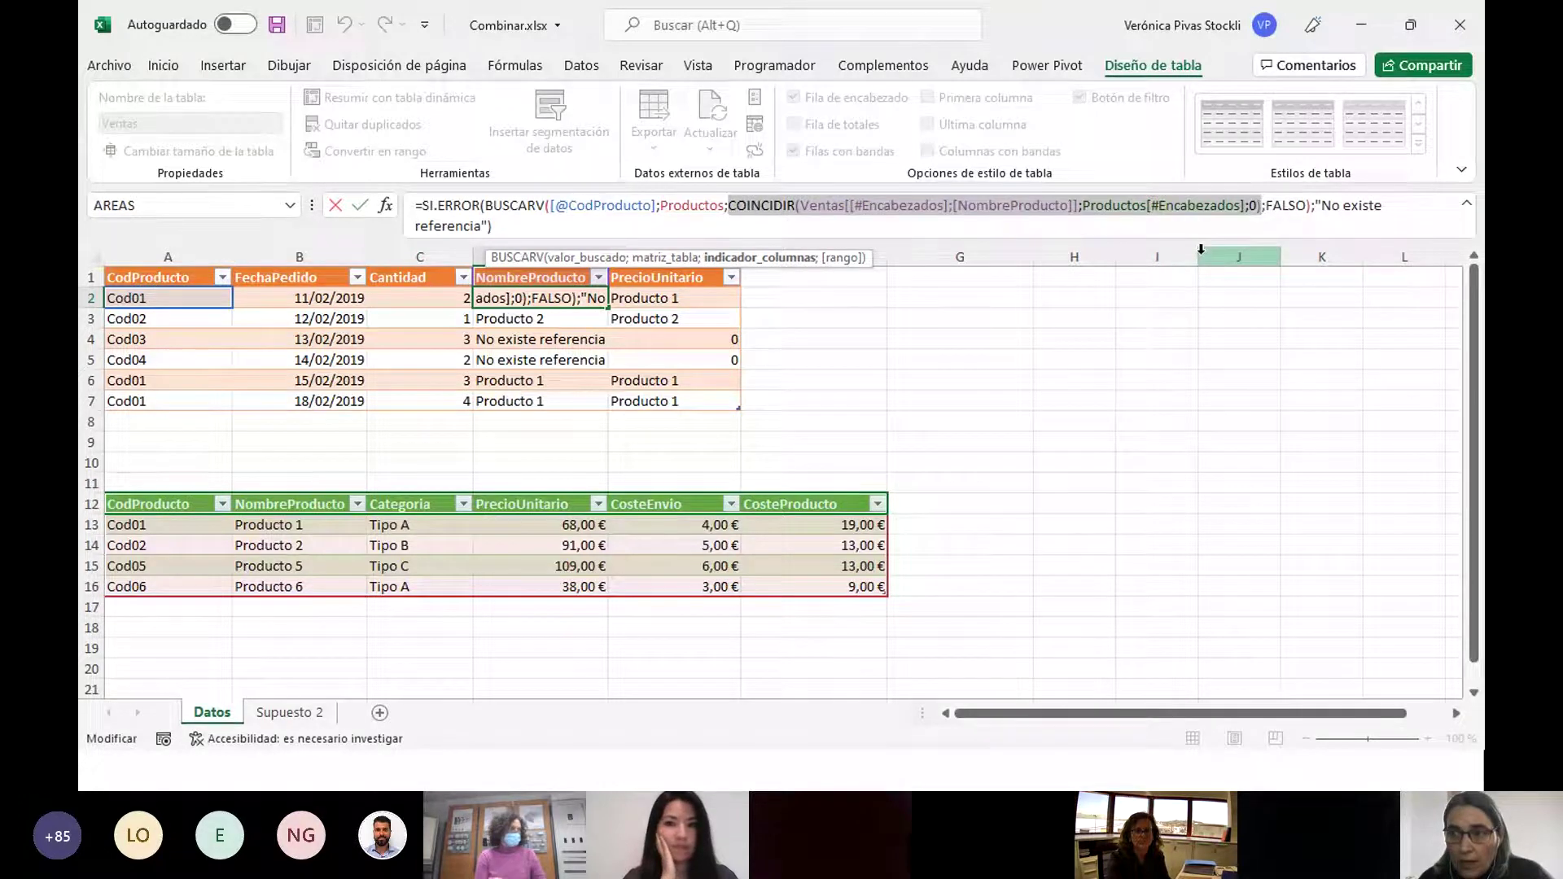
type("2")
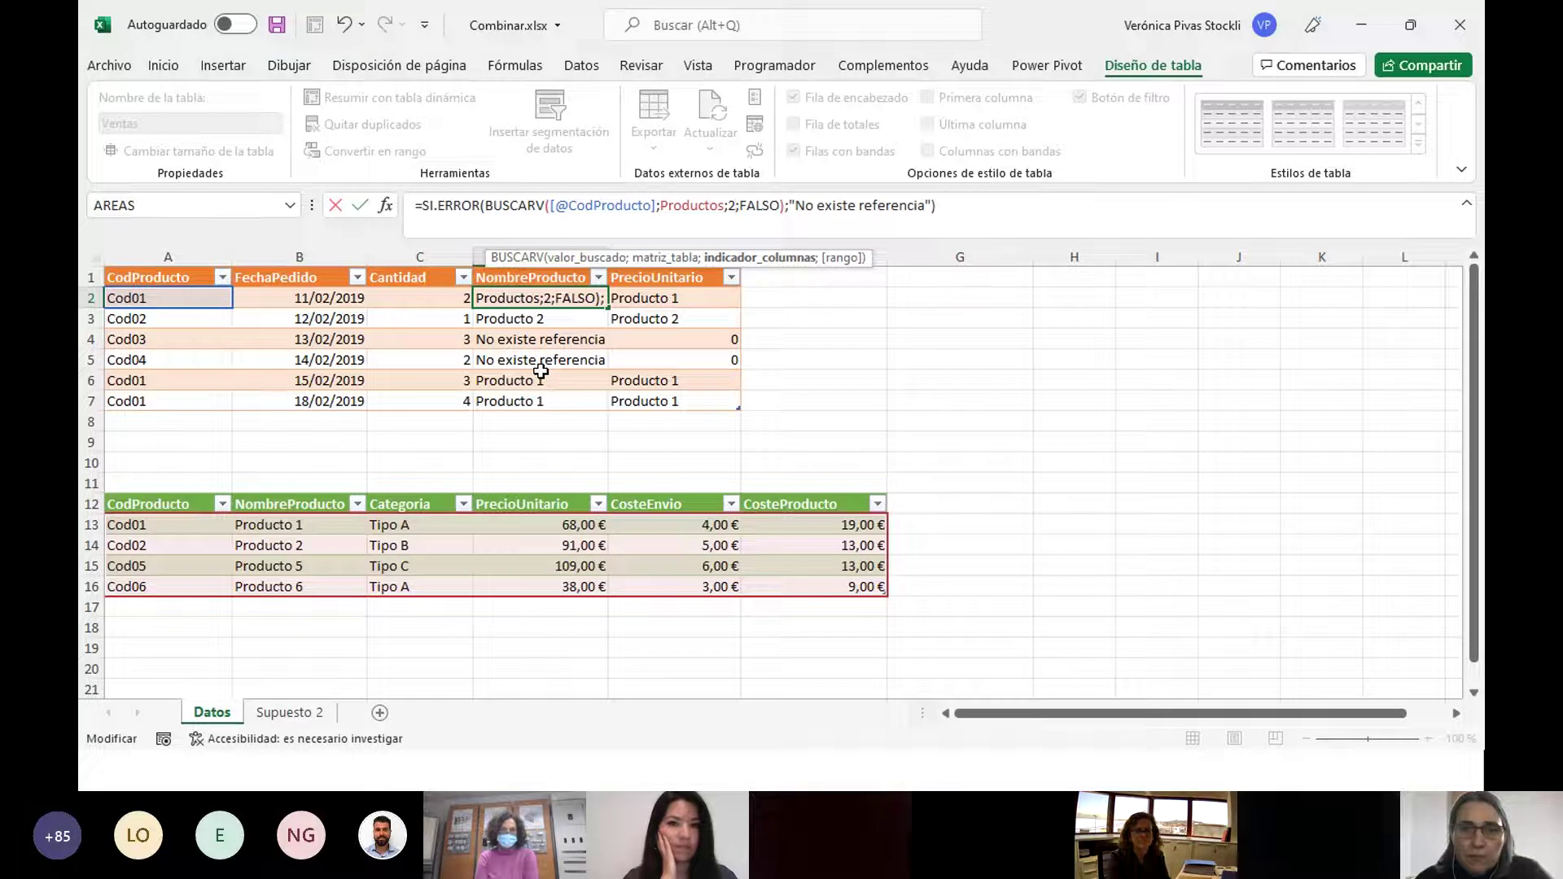
left_click_drag(422, 205, 465, 215)
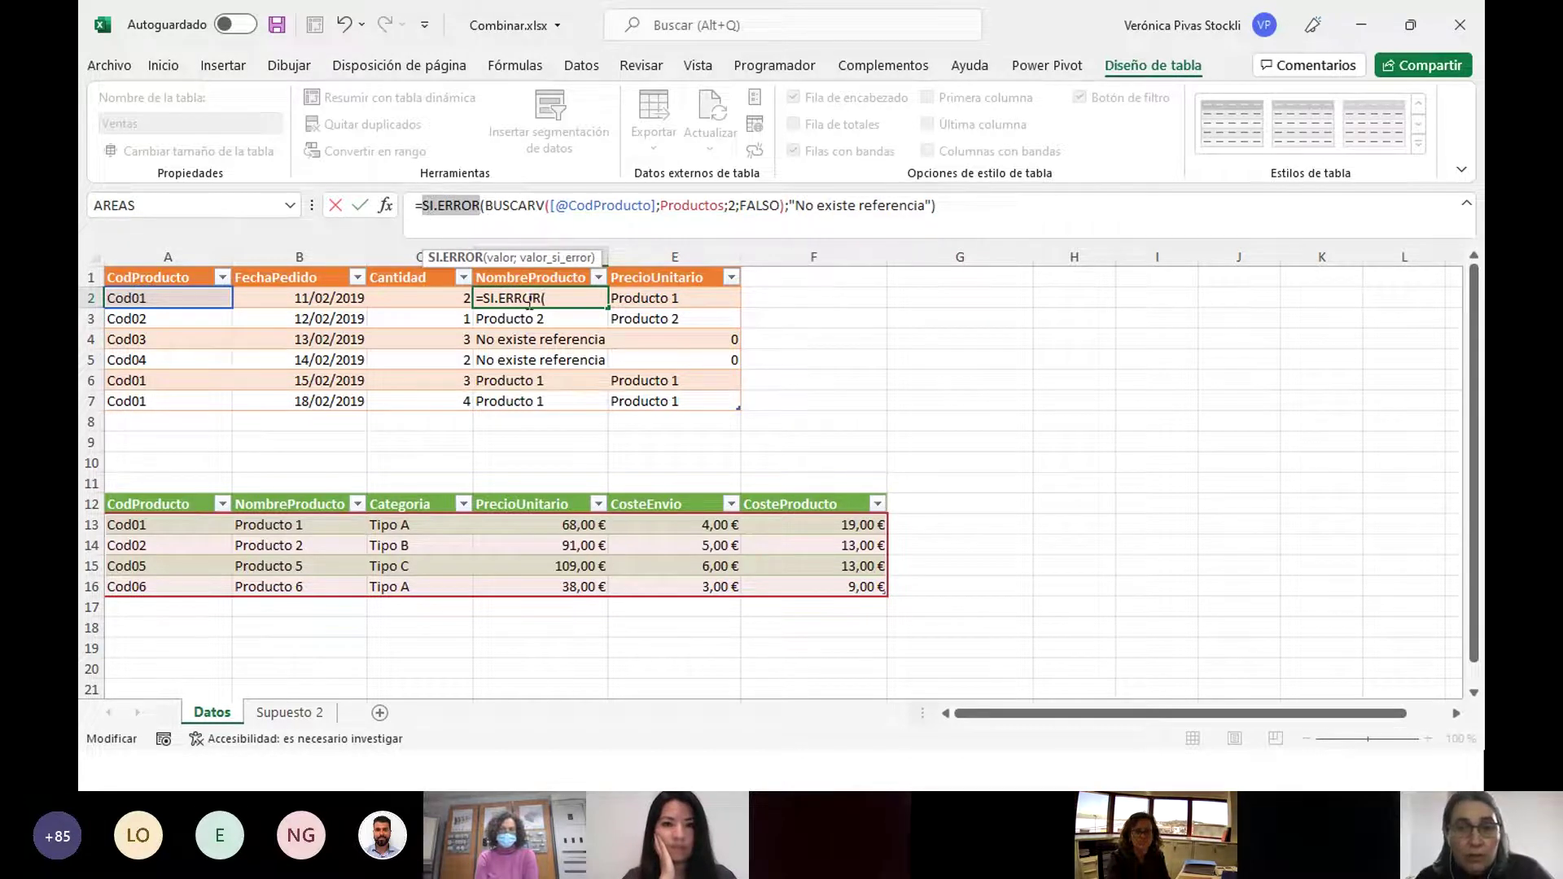
left_click_drag(789, 206, 934, 205)
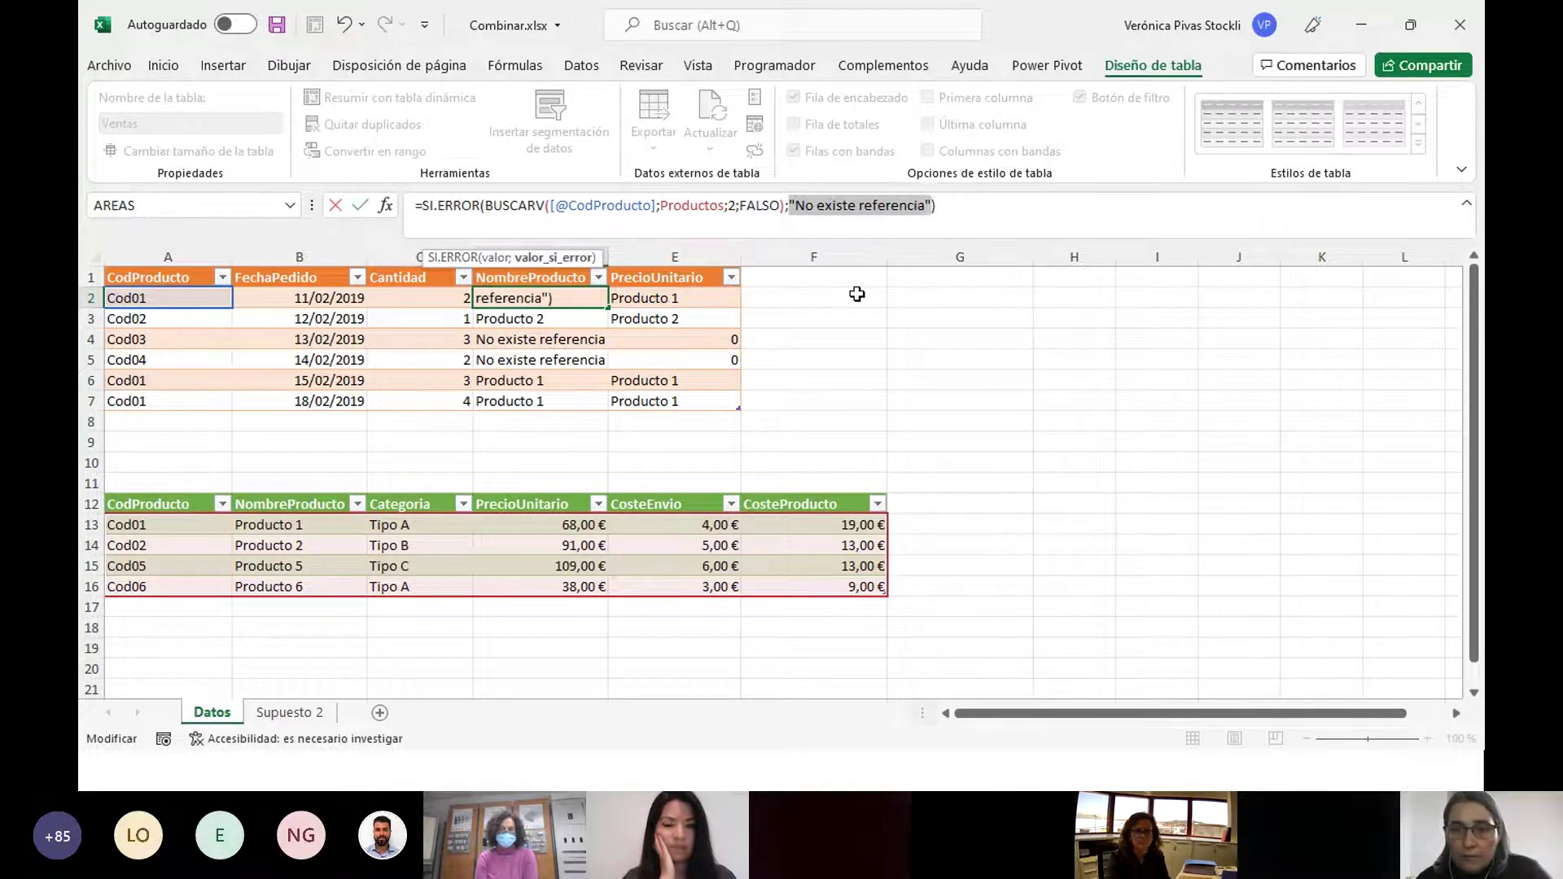
key("Return")
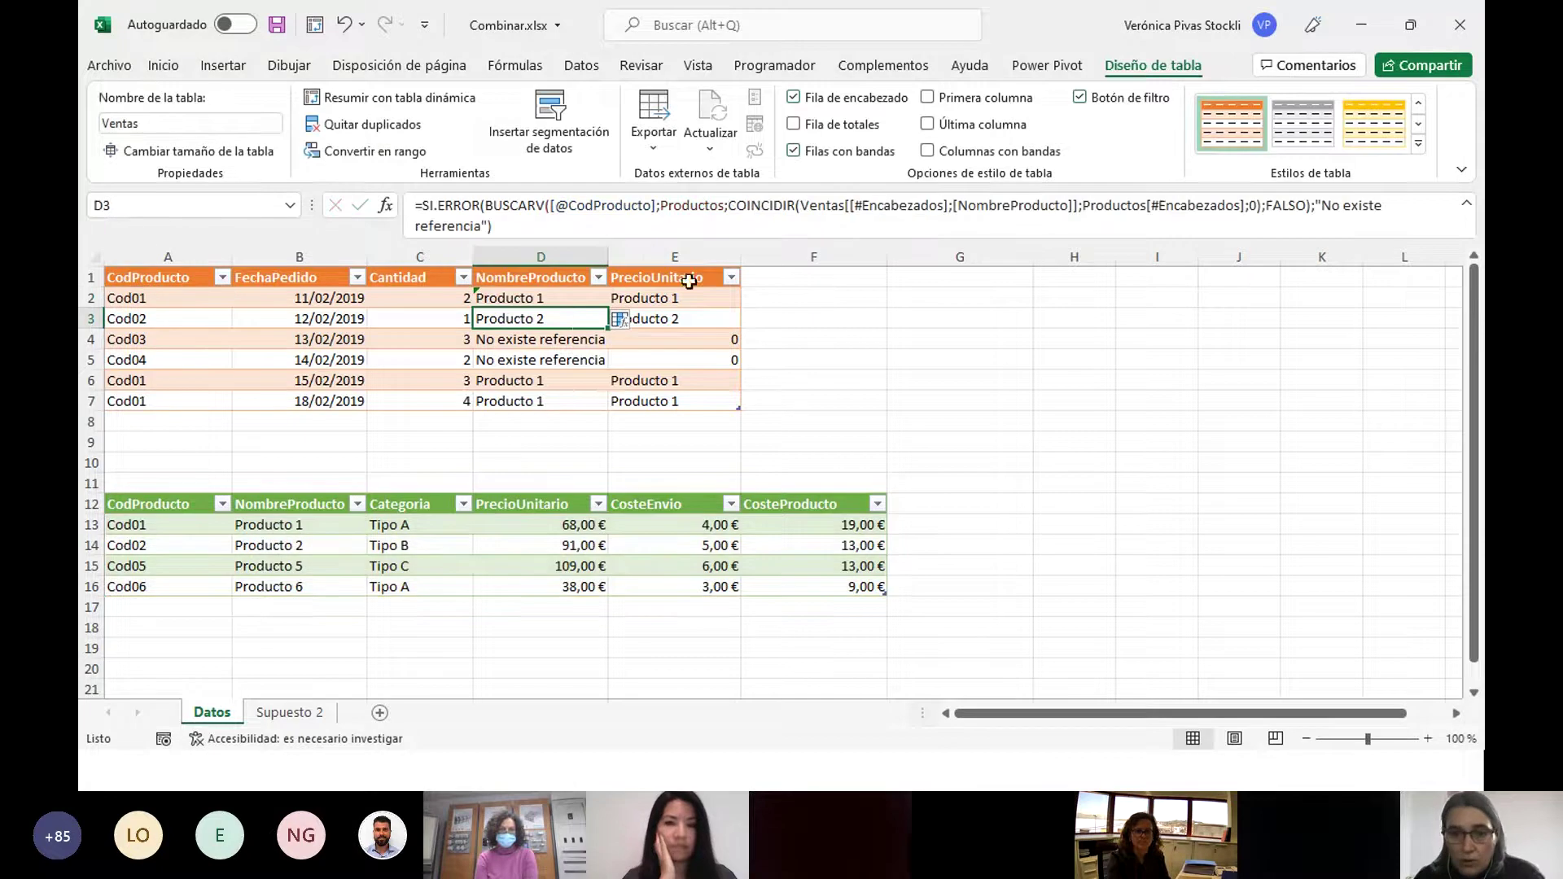
Change the header that COINCIDIR references in the E2 formula to PrecioUnitario and overwrite the whole column with that formula.
left_click(641, 298)
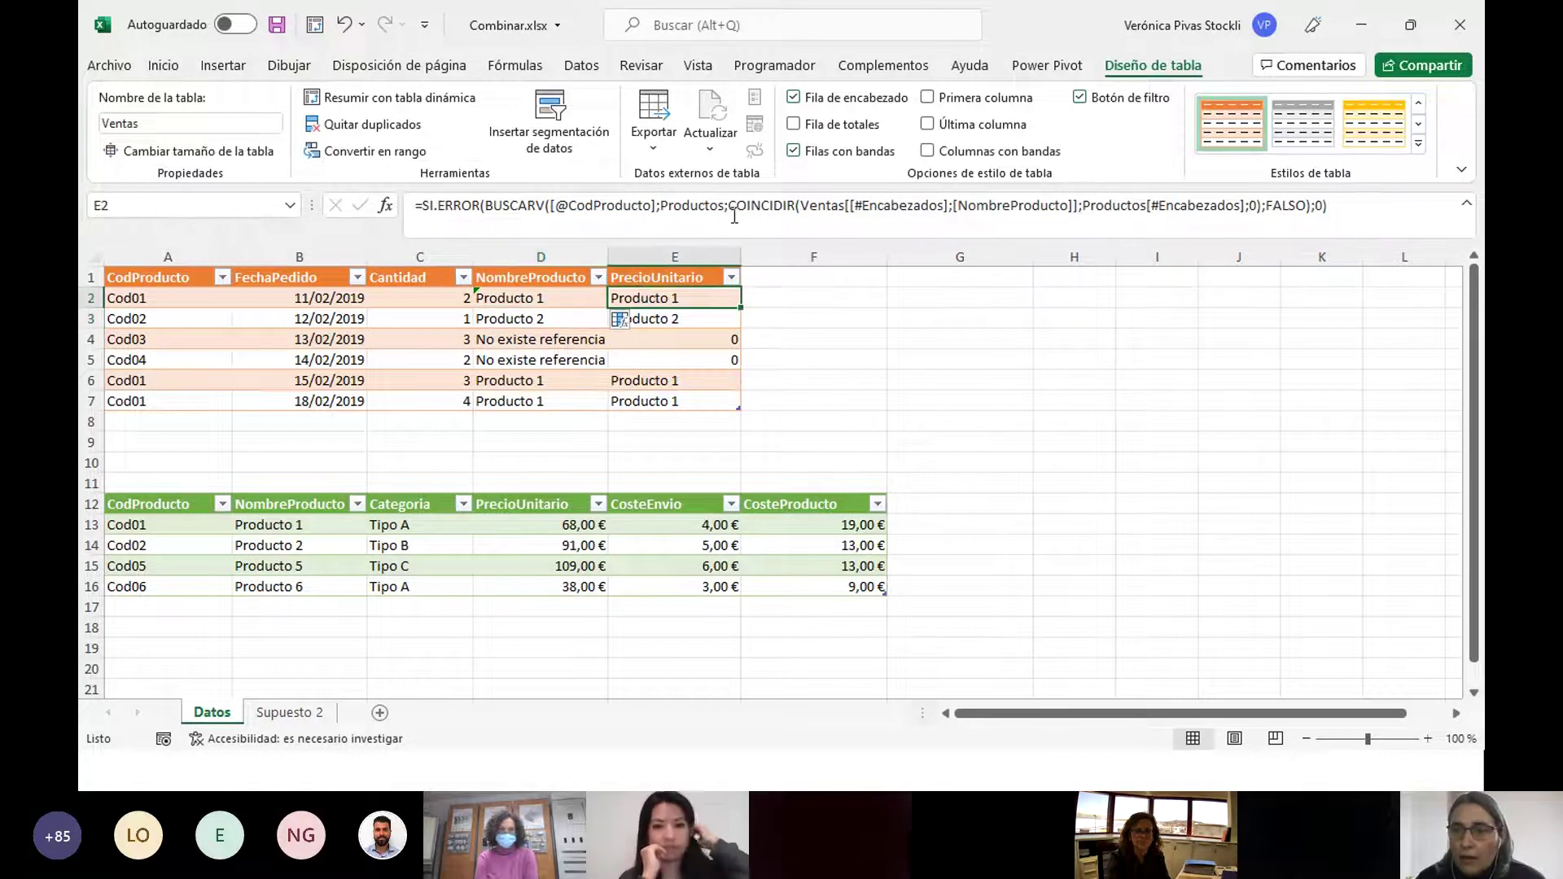
left_click(954, 209)
left_click_drag(957, 205, 1069, 203)
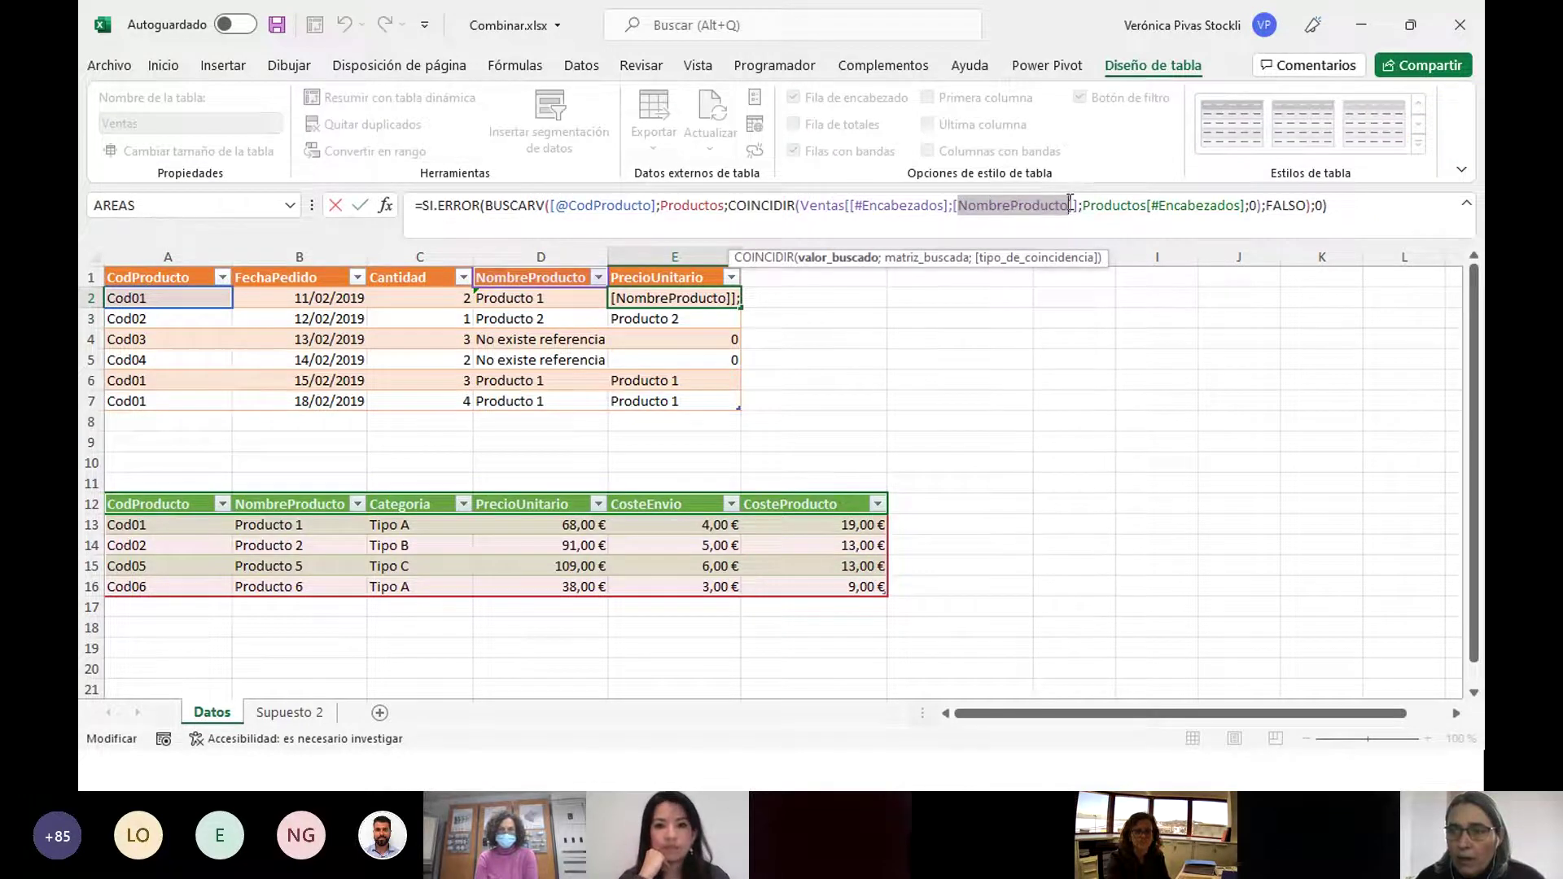
type("Pre")
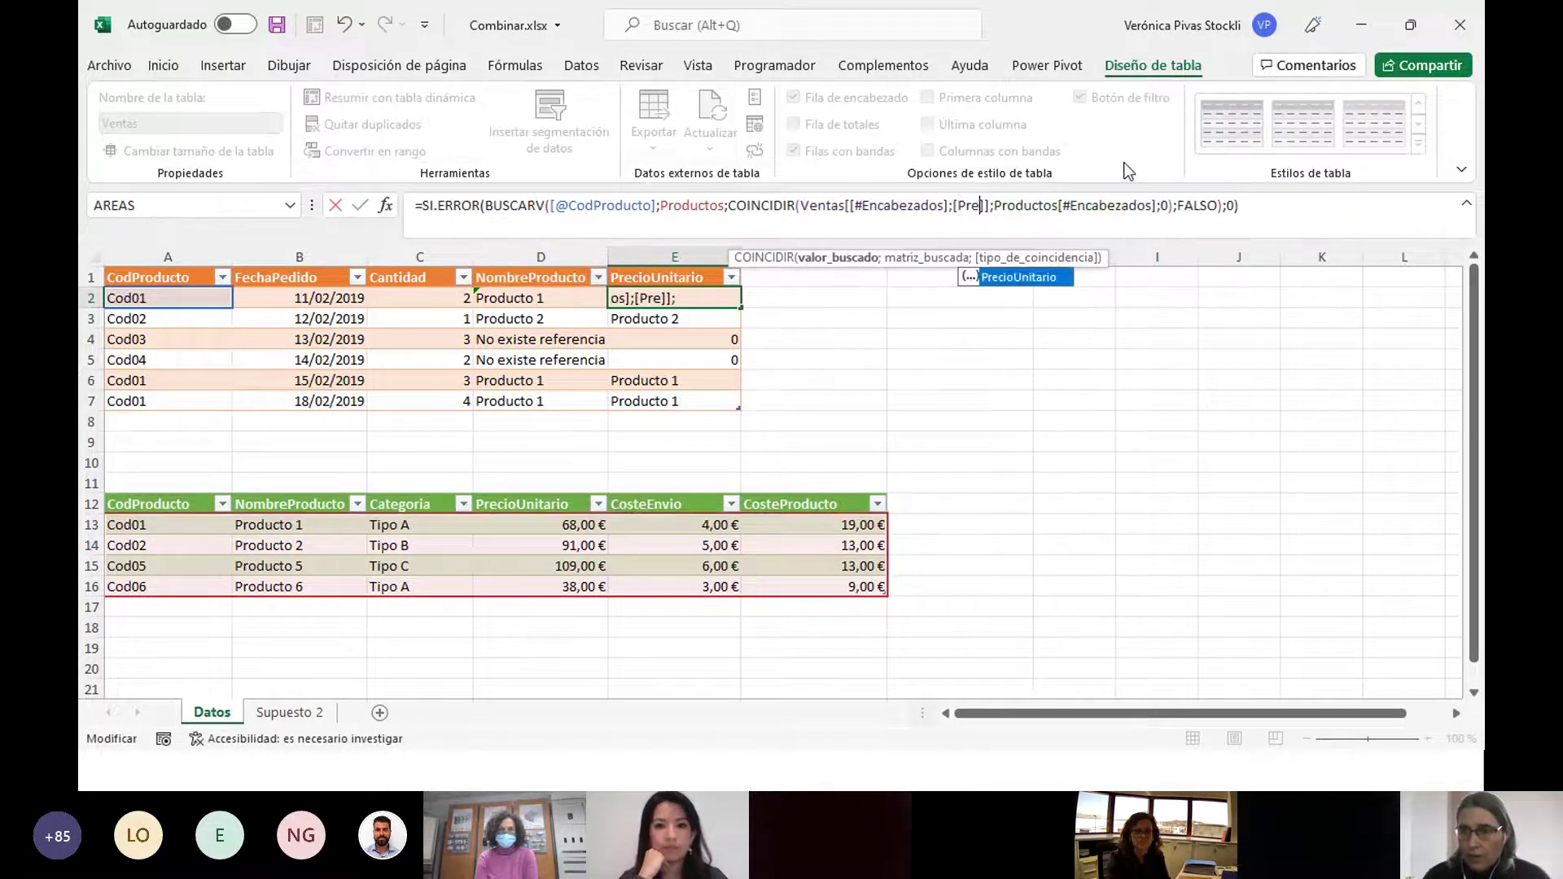
double_click(1019, 277)
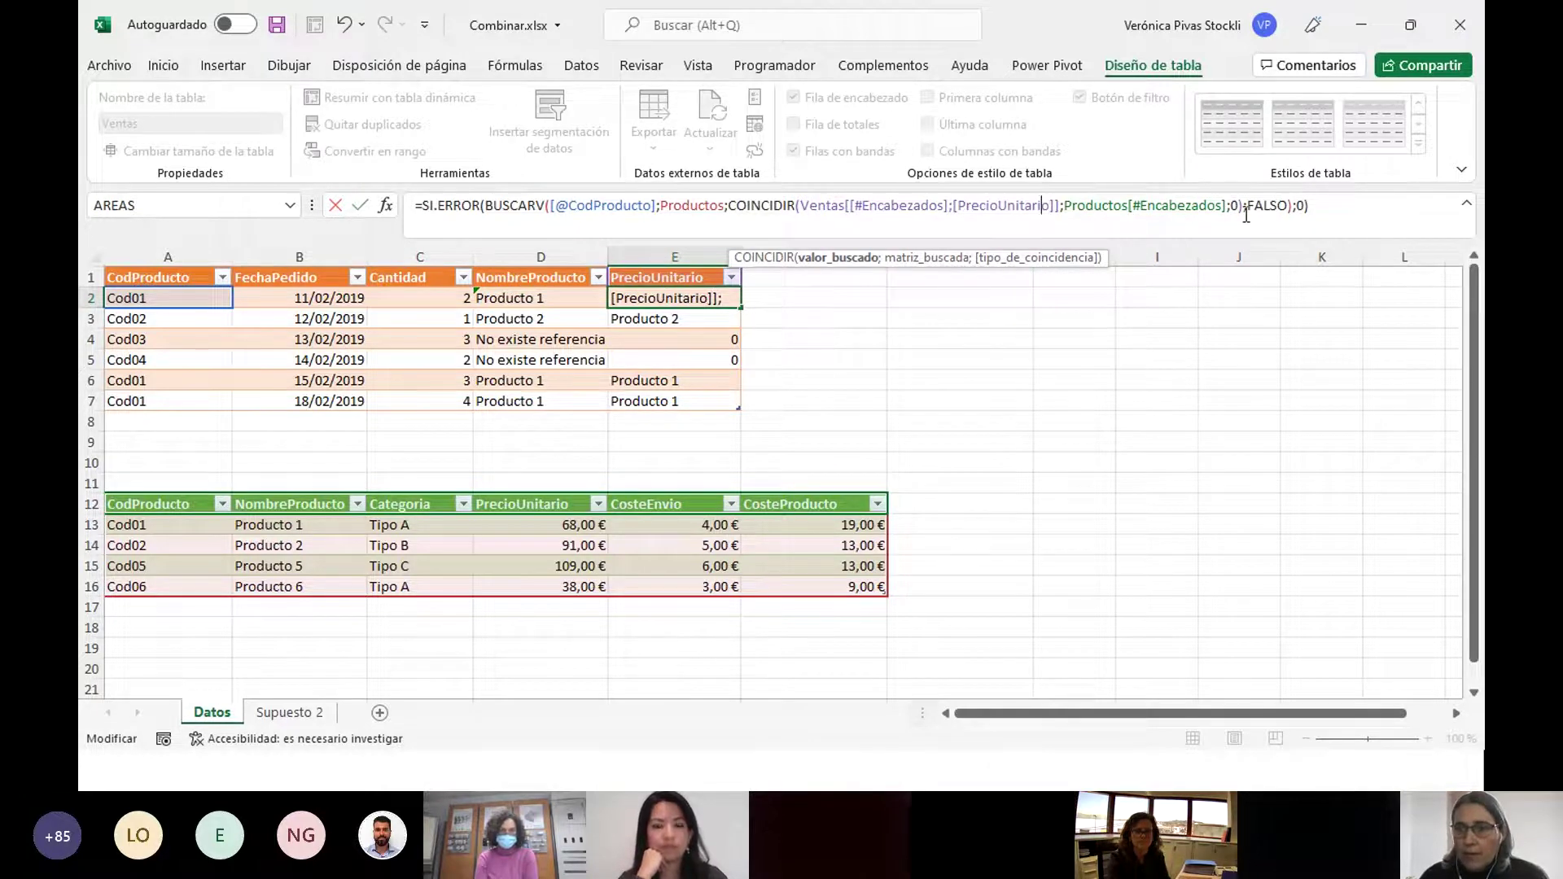
key("Return")
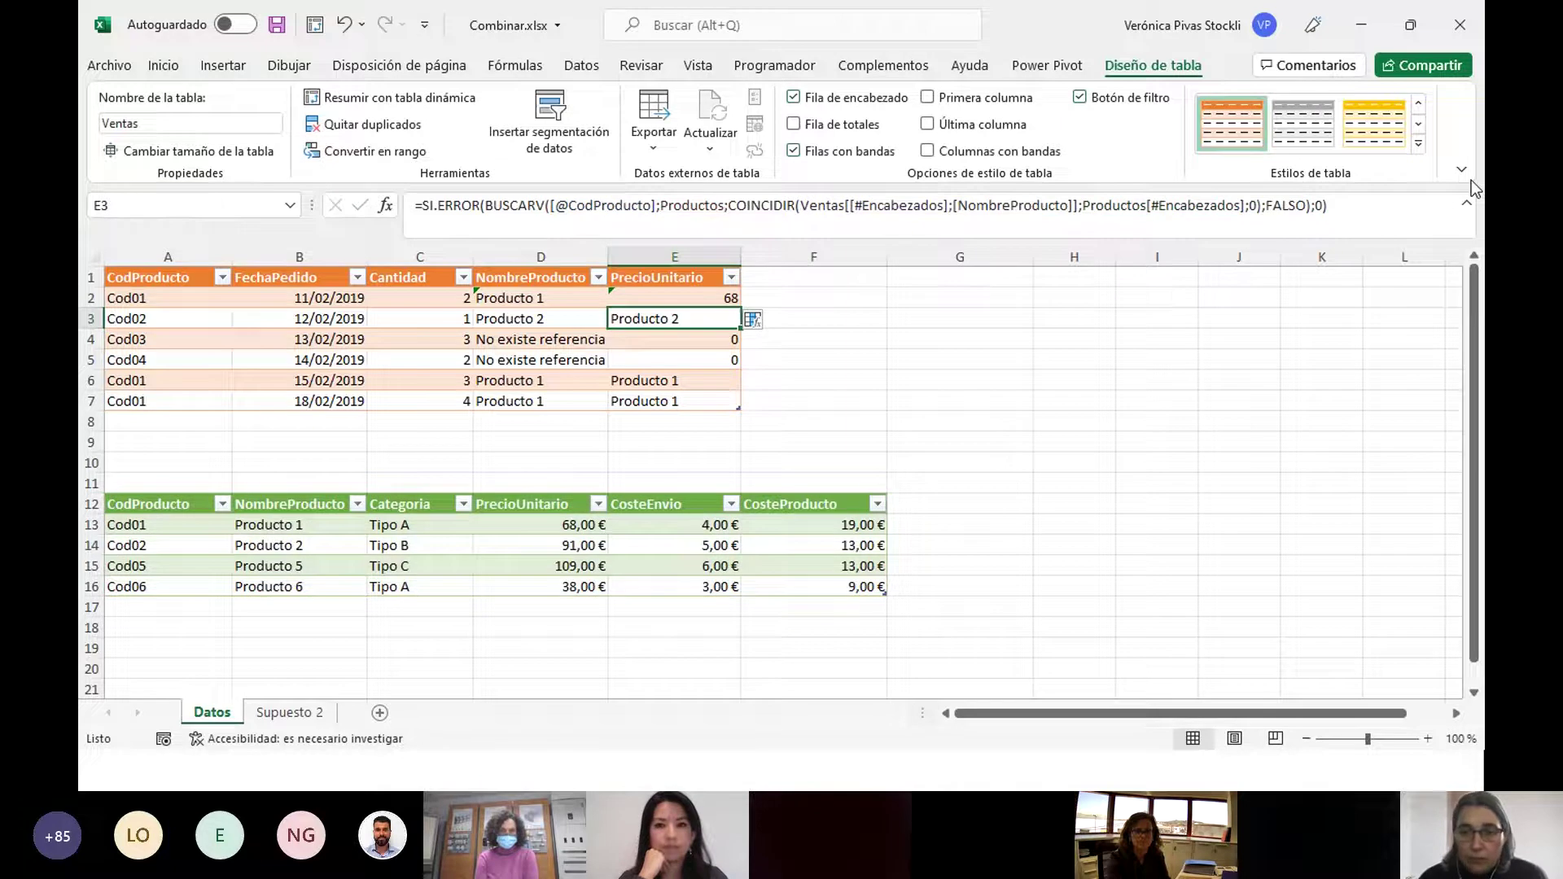
left_click(753, 322)
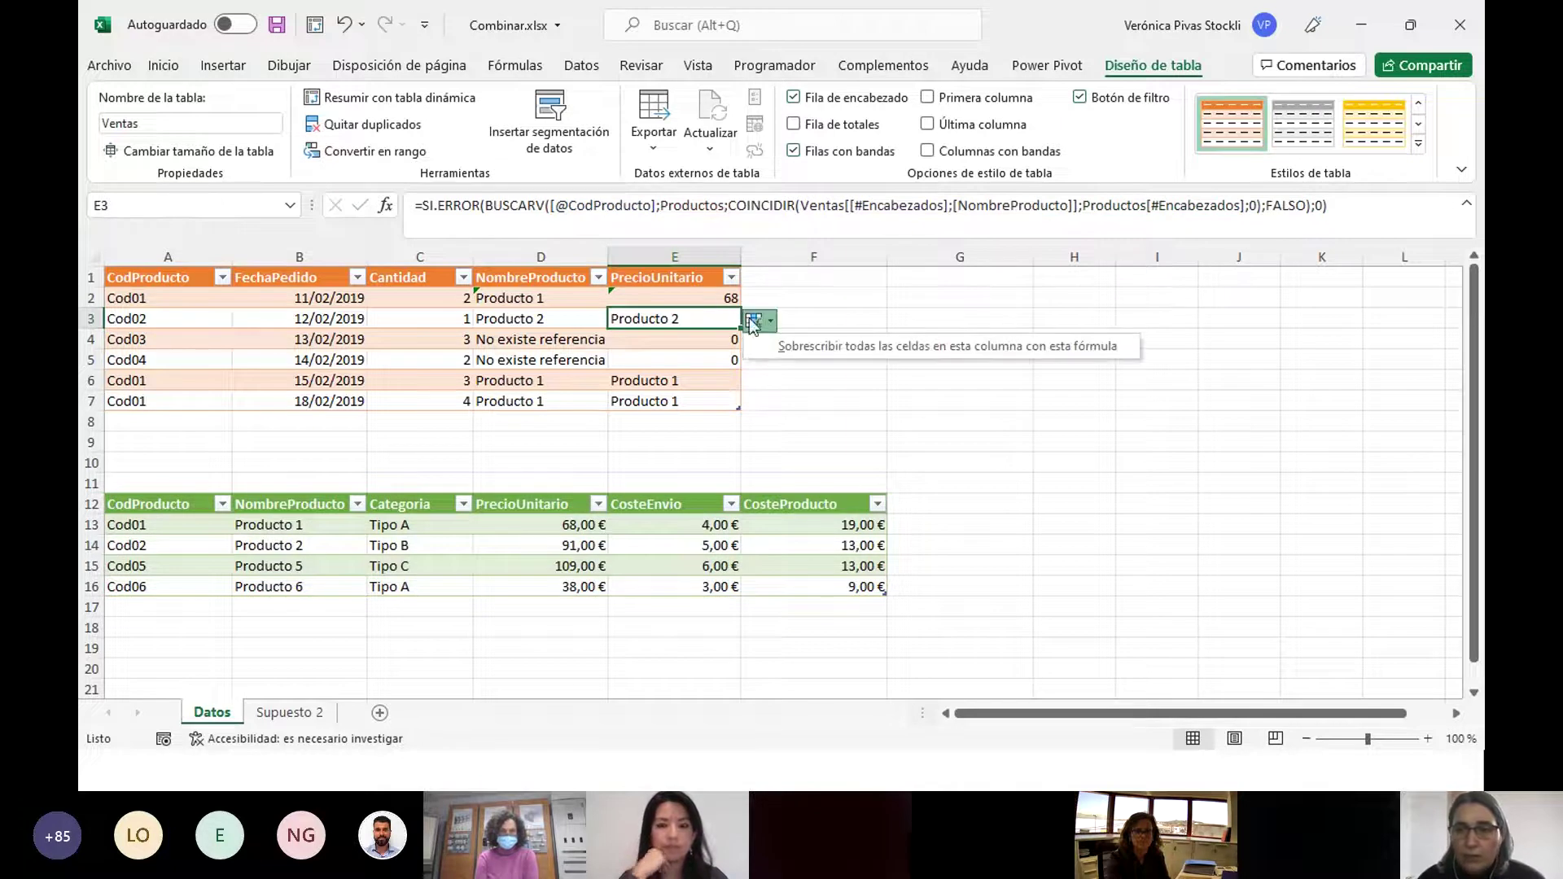
left_click(784, 347)
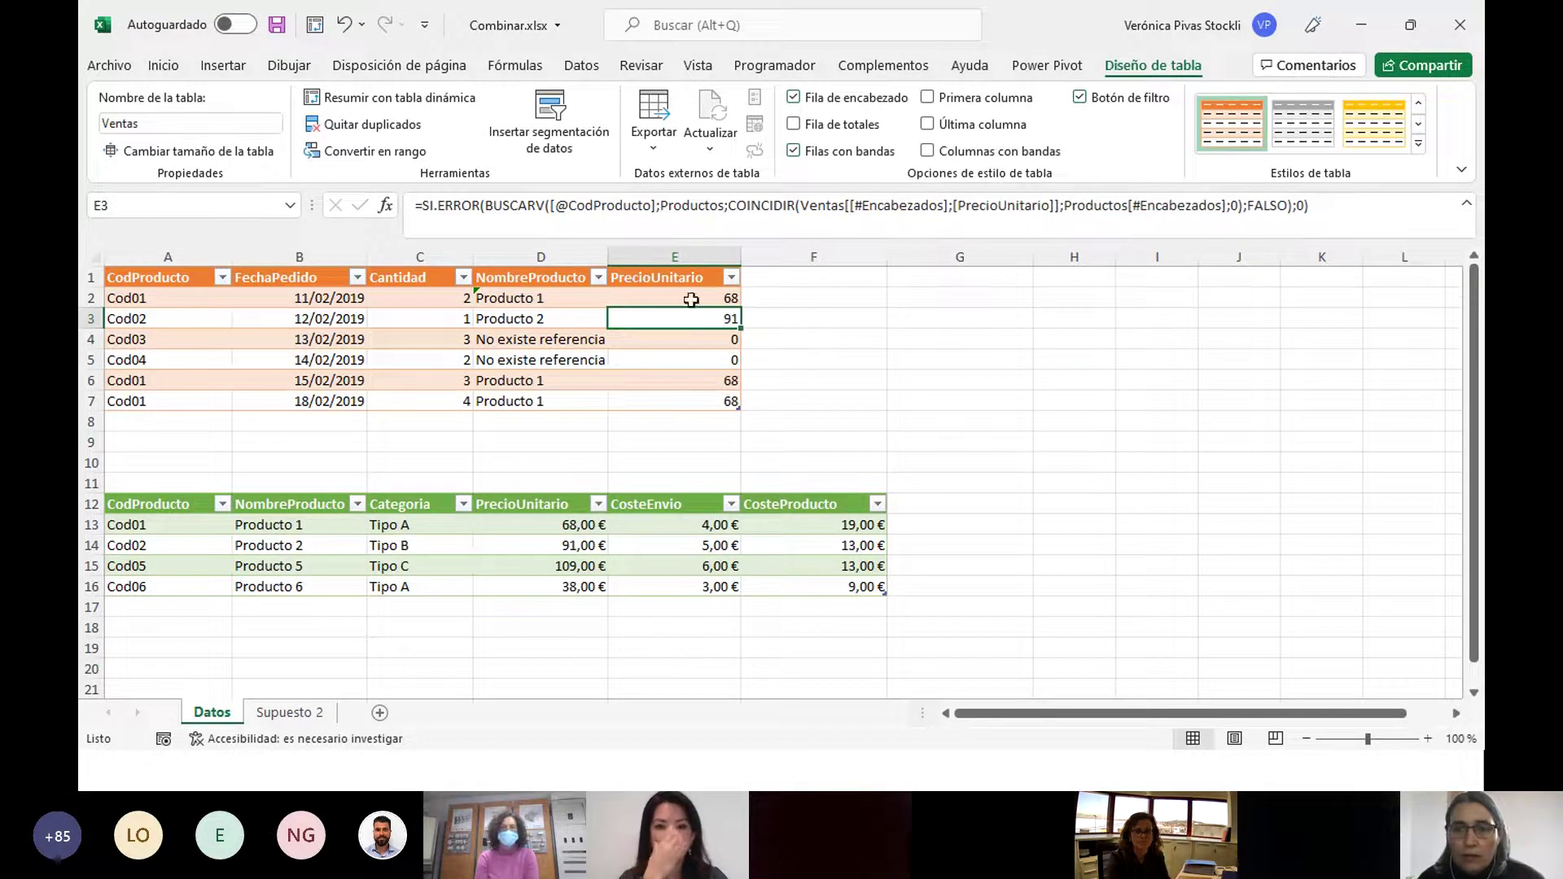
Check the looked-up PrecioUnitario values in Ventas against the unit prices in Productos, including the rows without a reference.
left_click(691, 294)
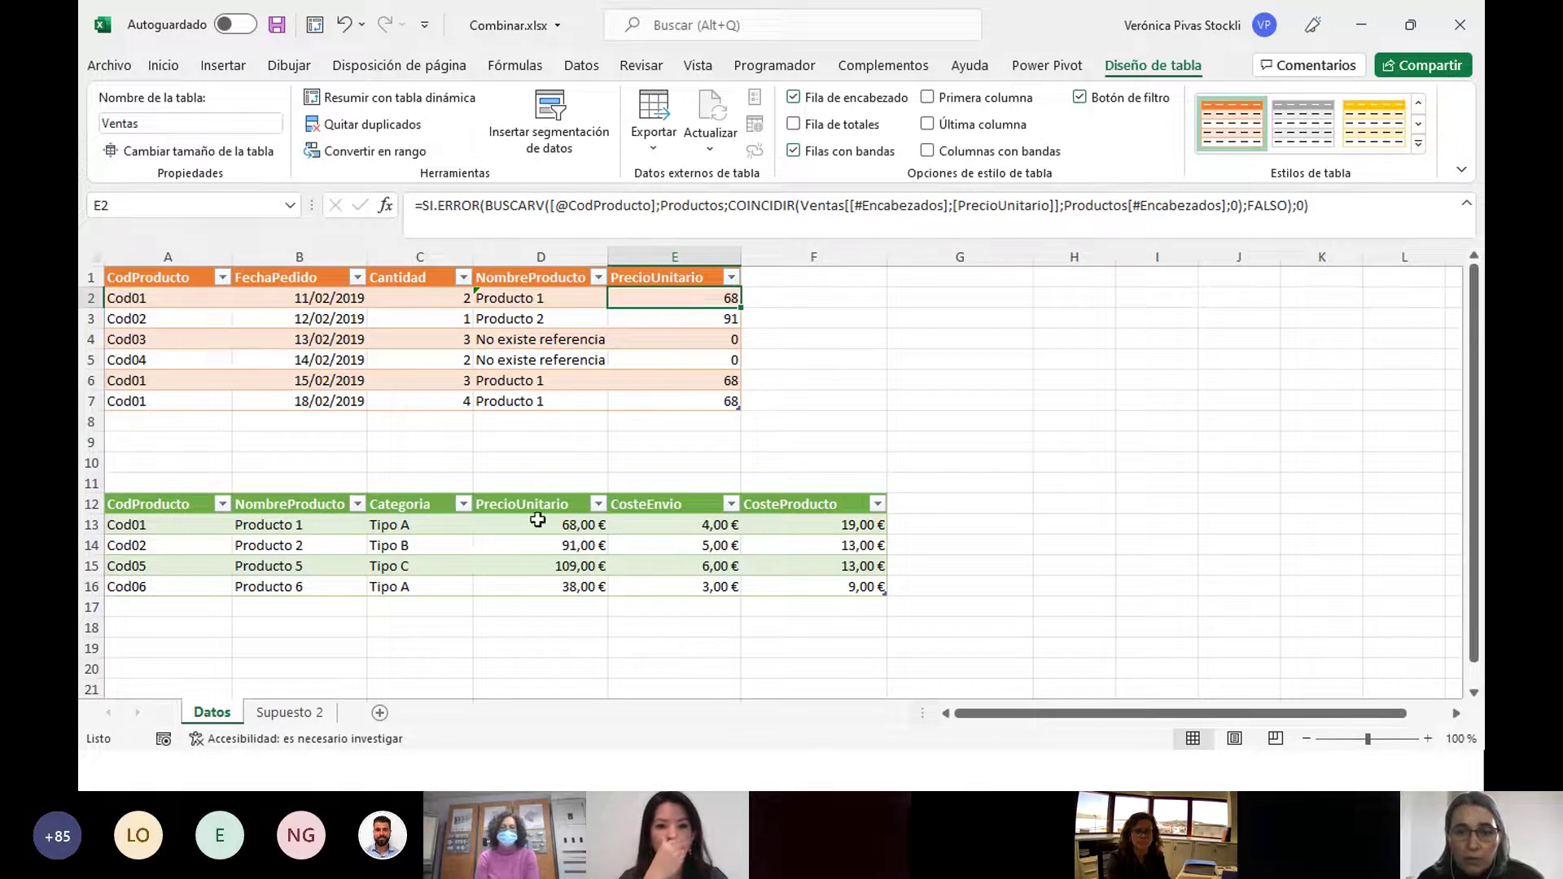
left_click_drag(543, 525, 560, 588)
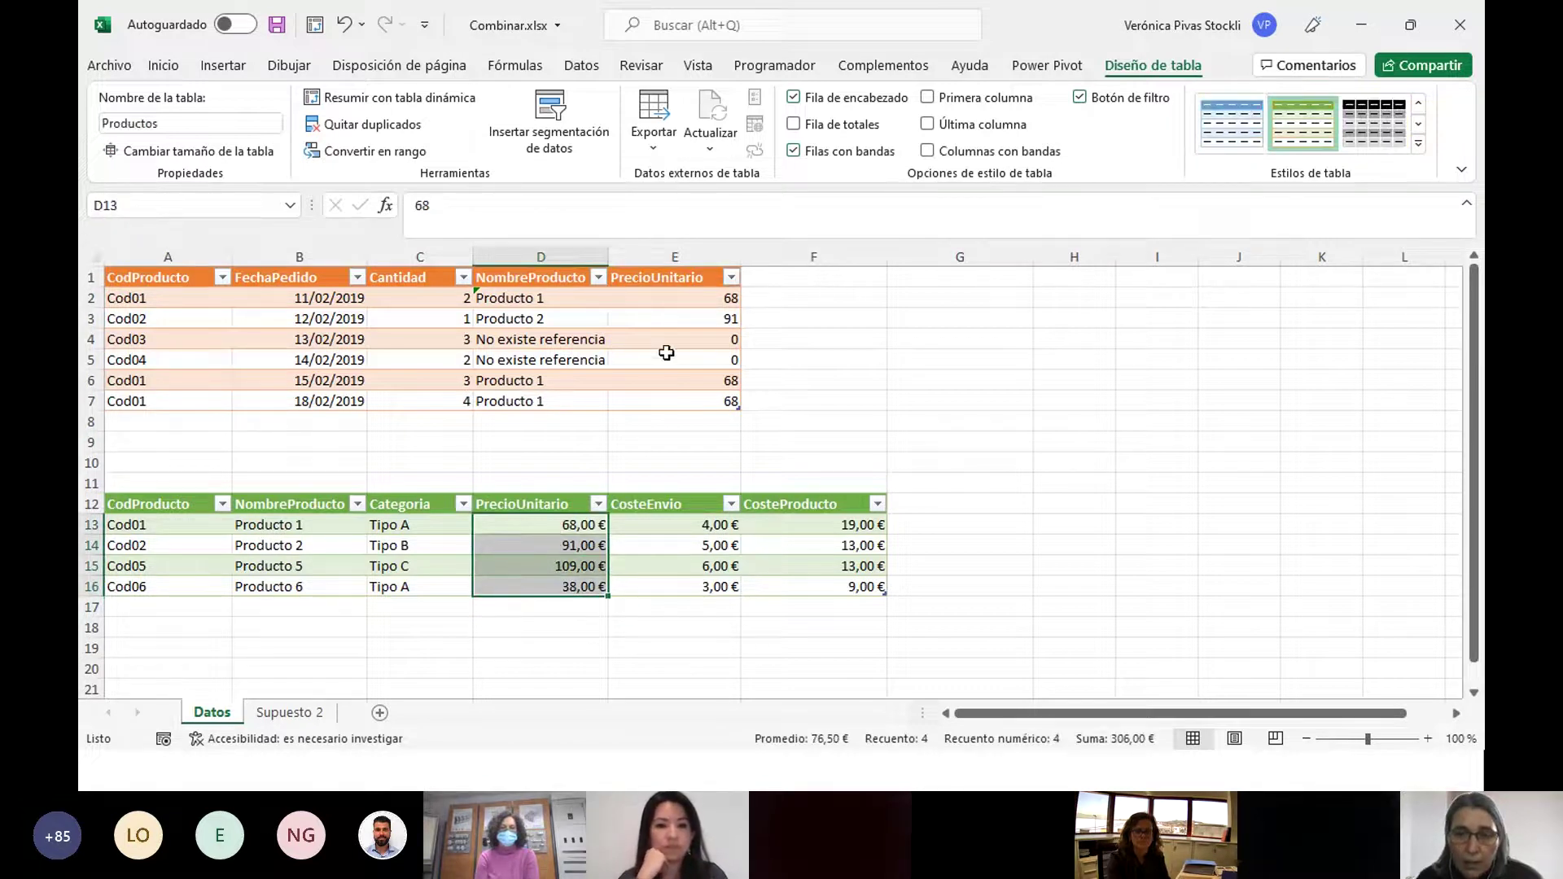
left_click_drag(545, 340, 545, 356)
left_click_drag(682, 340, 705, 359)
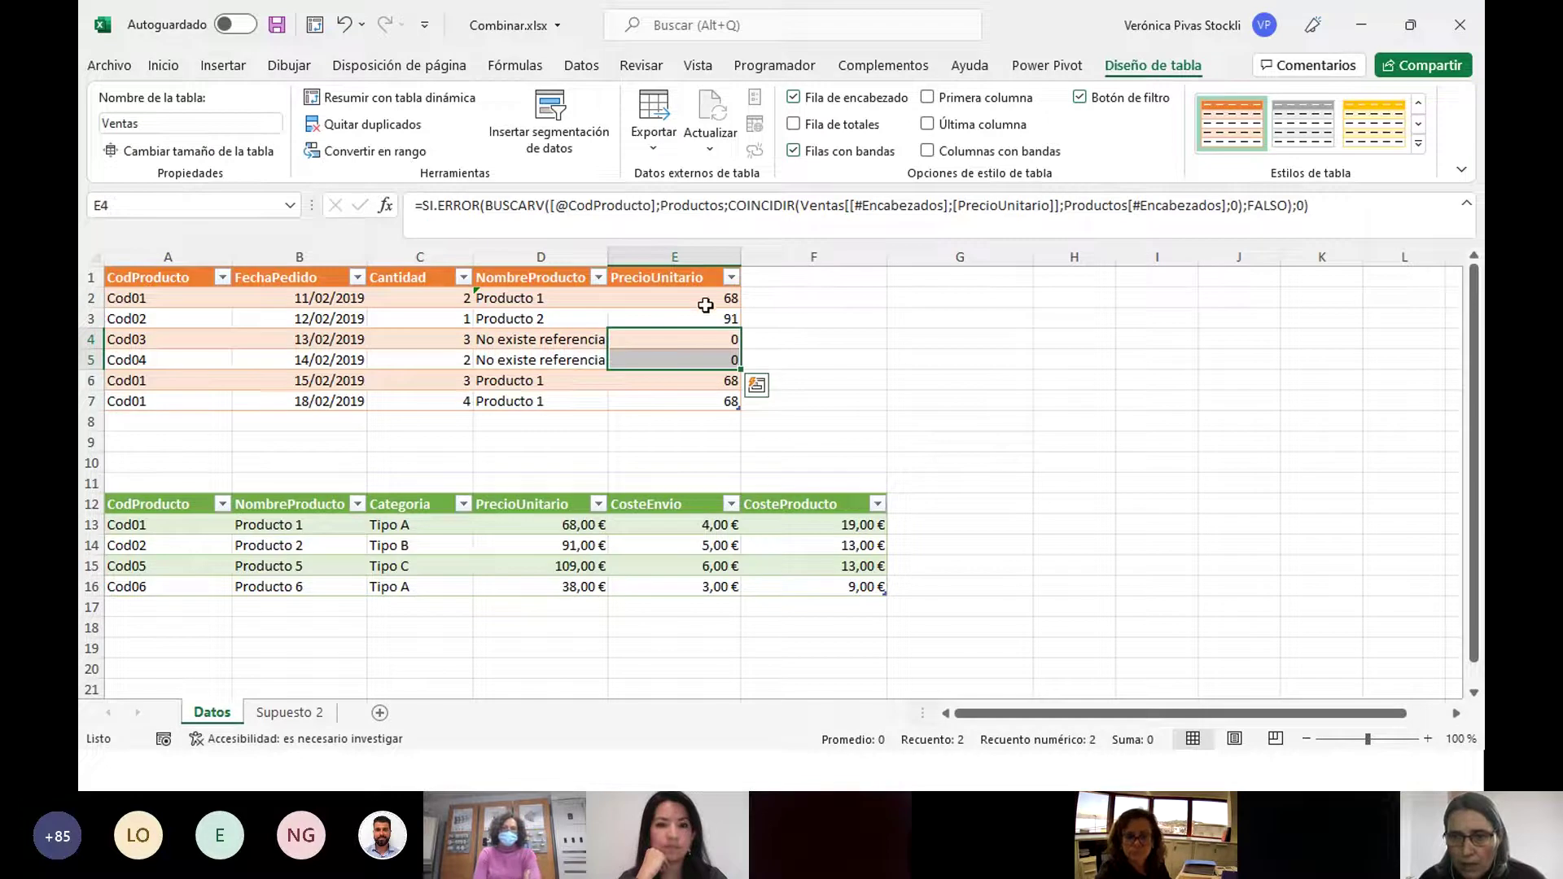
left_click_drag(703, 299, 700, 395)
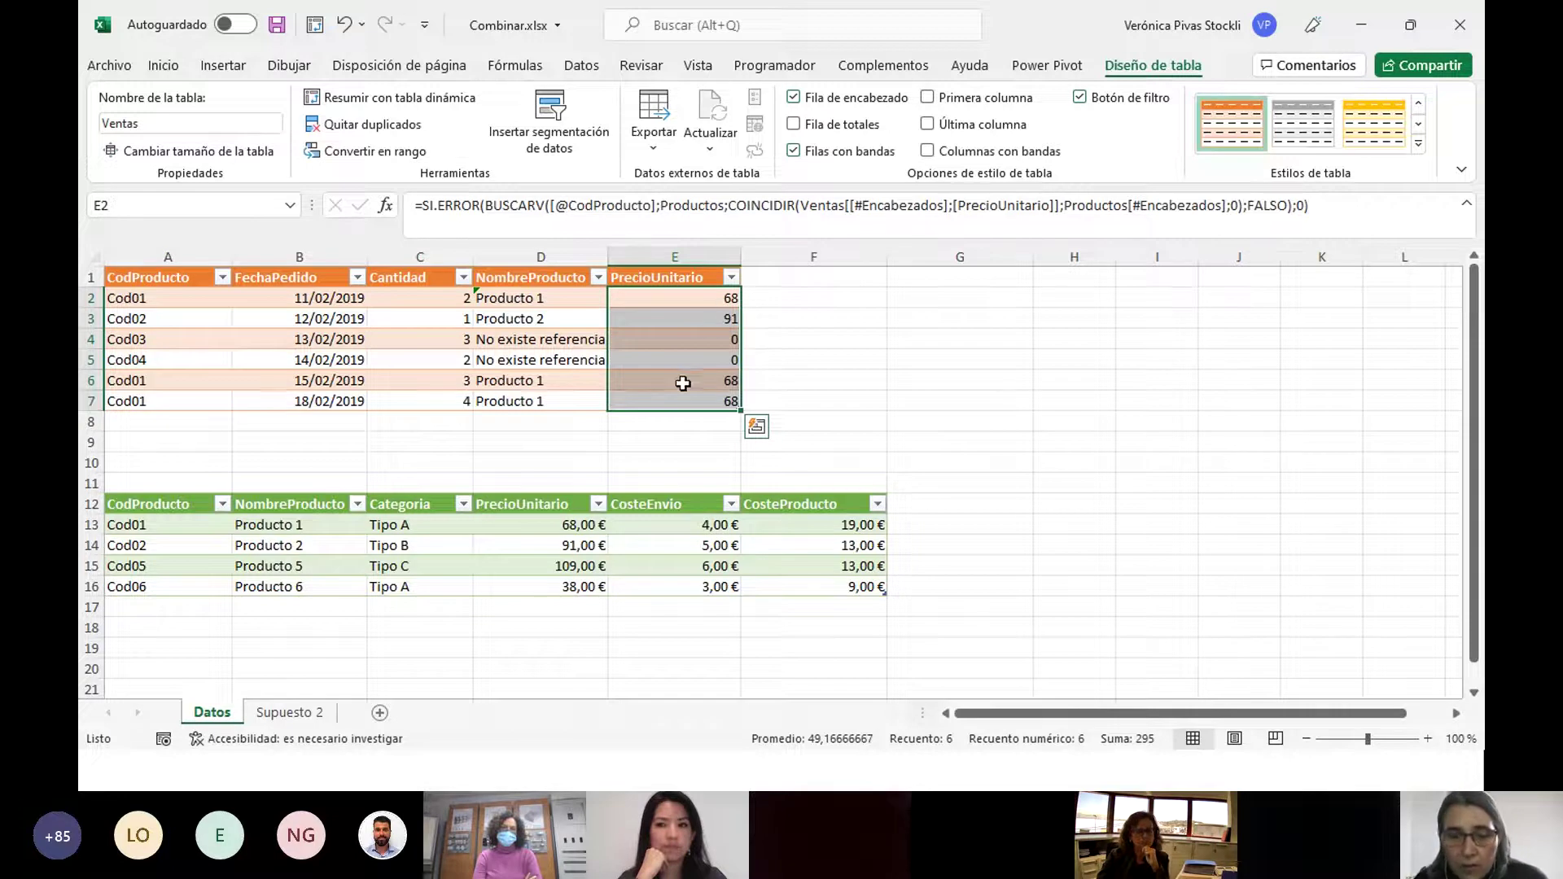
Compare the CodProducto values in Ventas and Productos, focusing on the codes that exist in only one of the tables.
left_click_drag(208, 298, 453, 403)
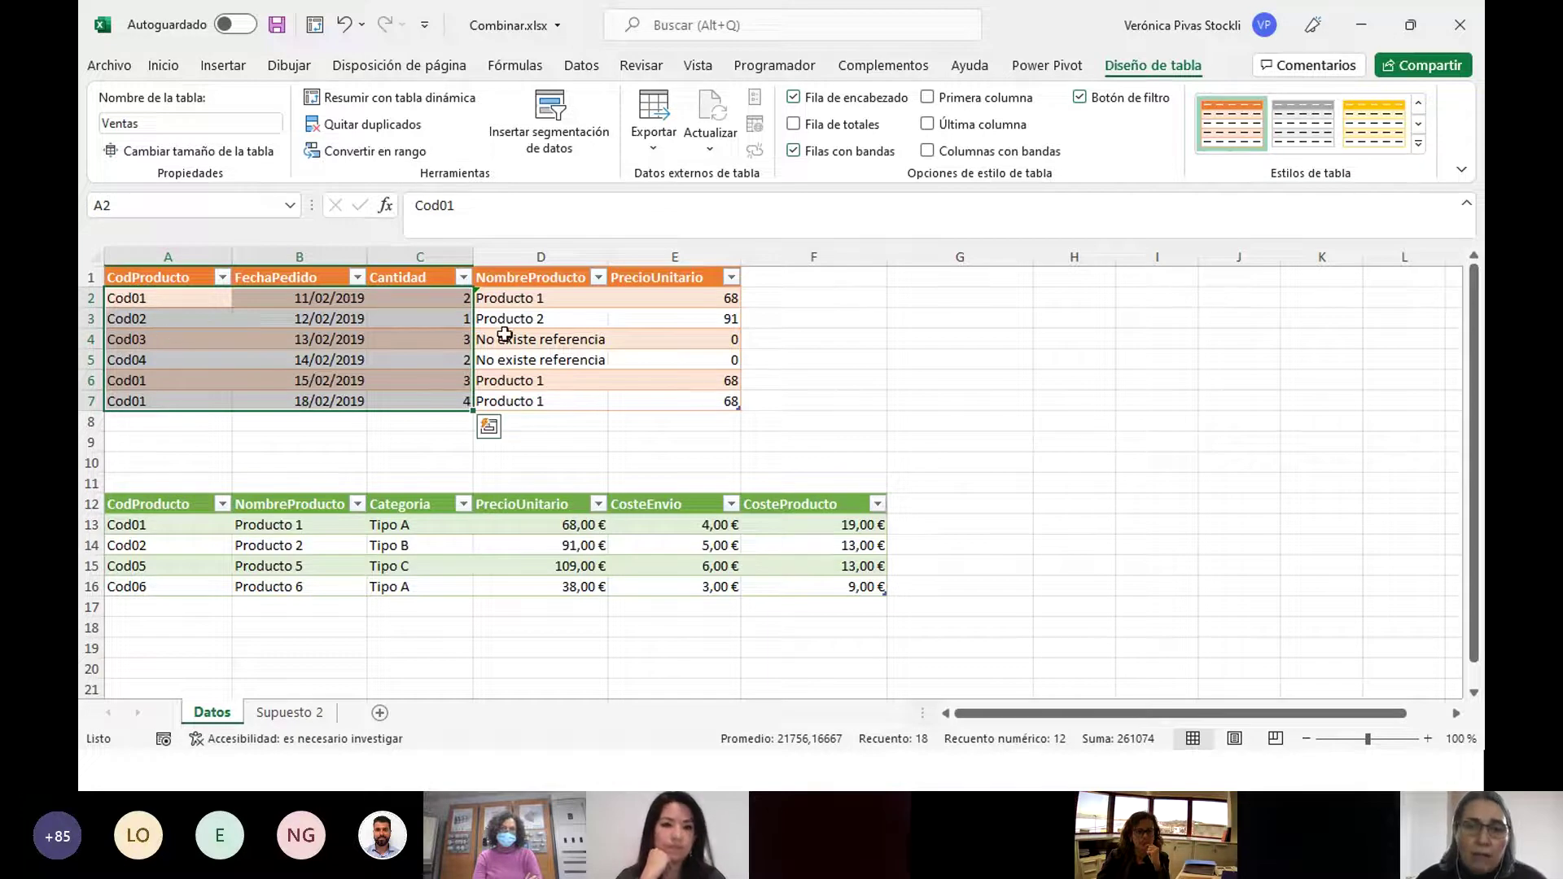
left_click_drag(500, 339, 611, 359)
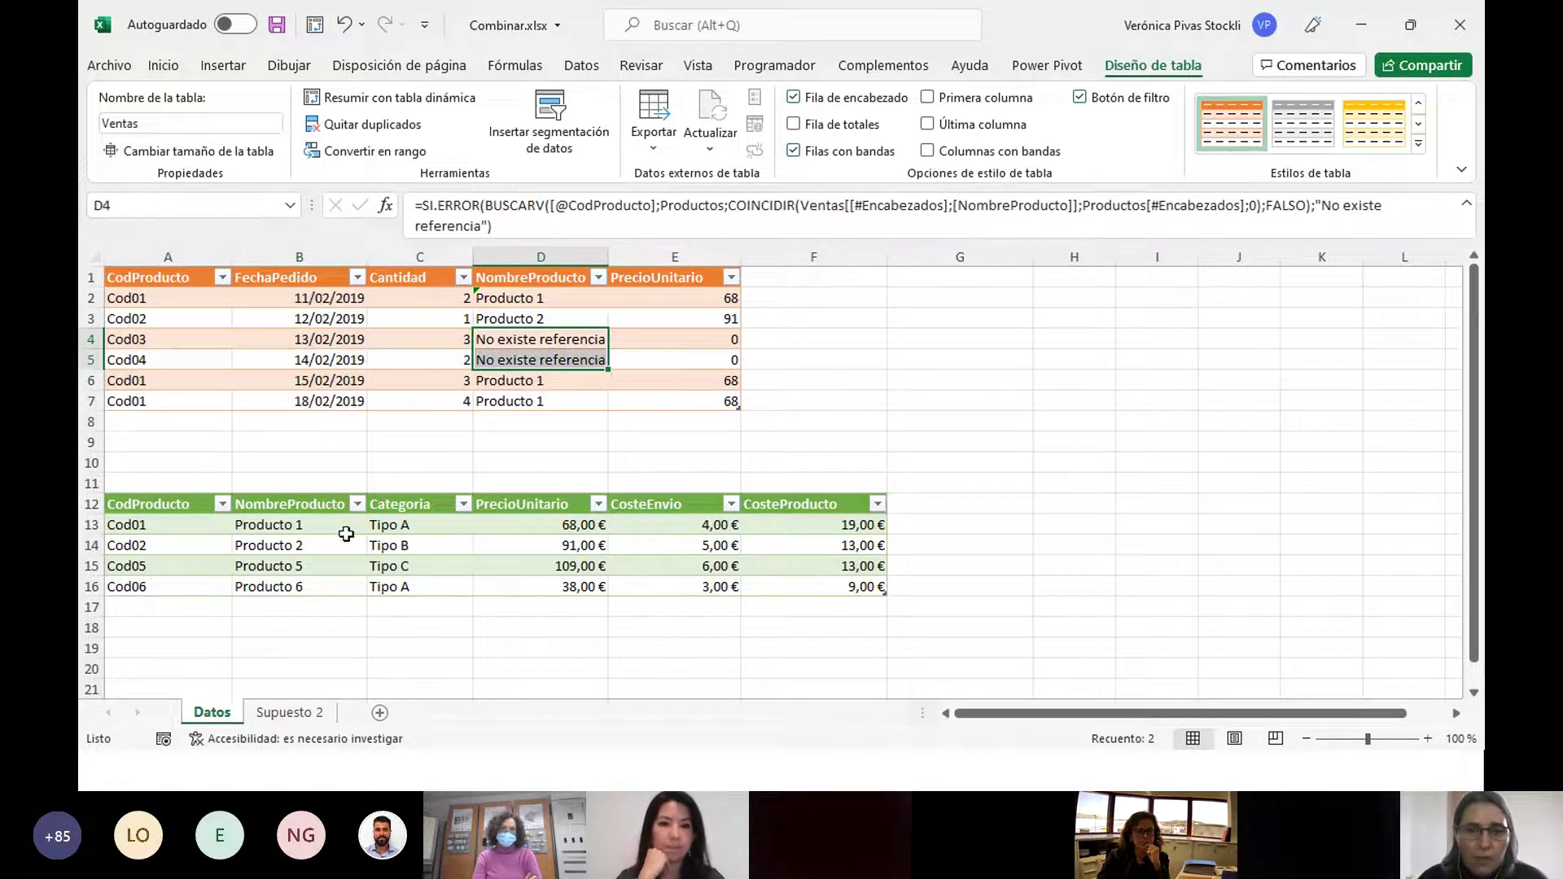
left_click(143, 347)
left_click_drag(143, 347, 145, 359)
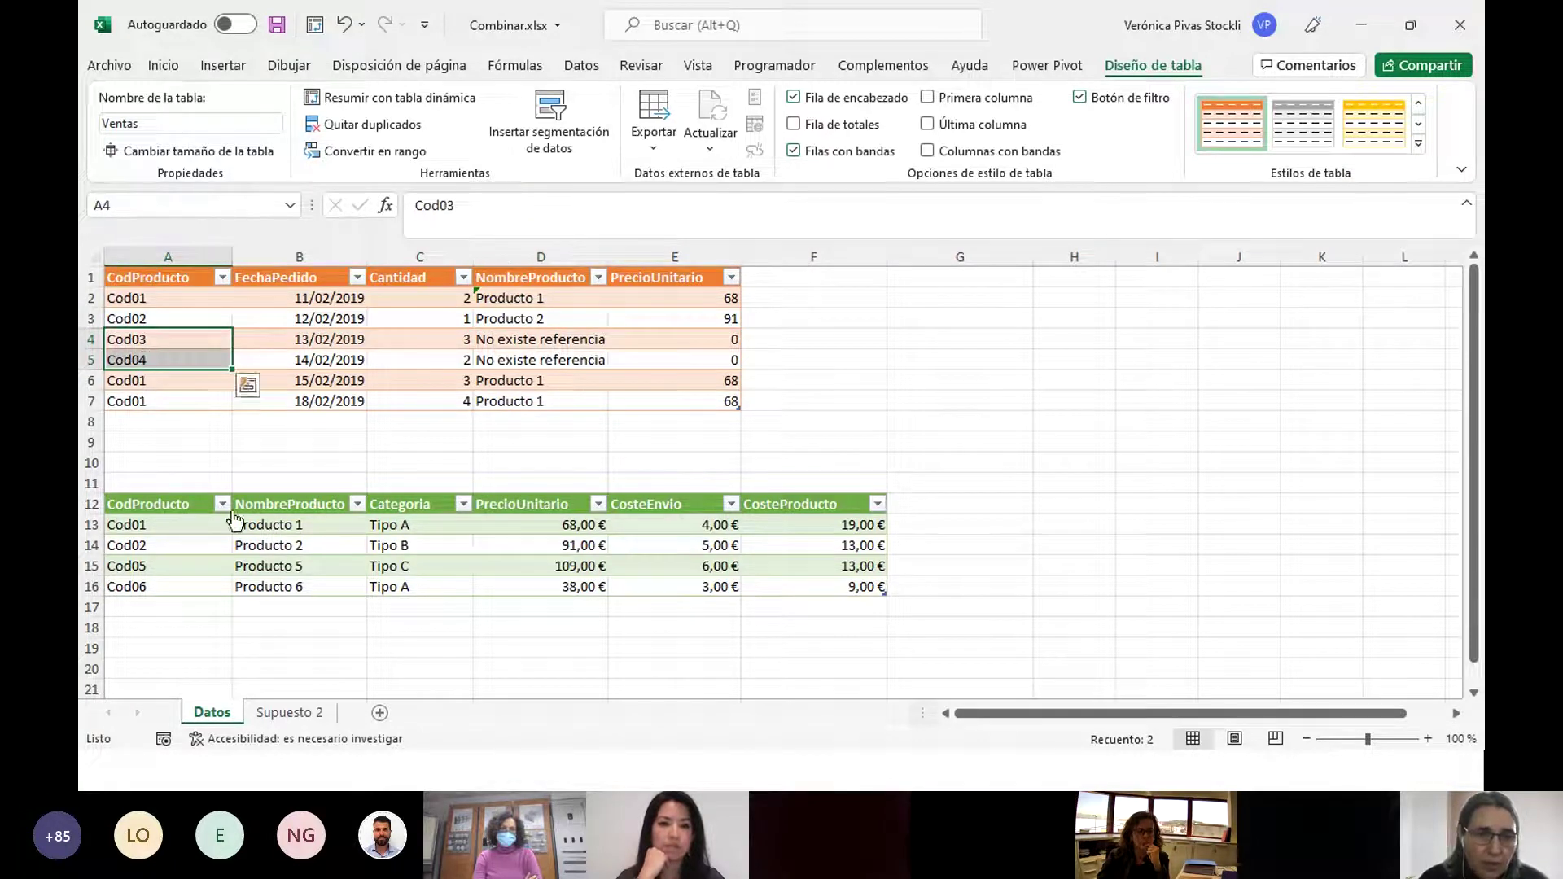
left_click(165, 574)
left_click_drag(165, 577, 163, 584)
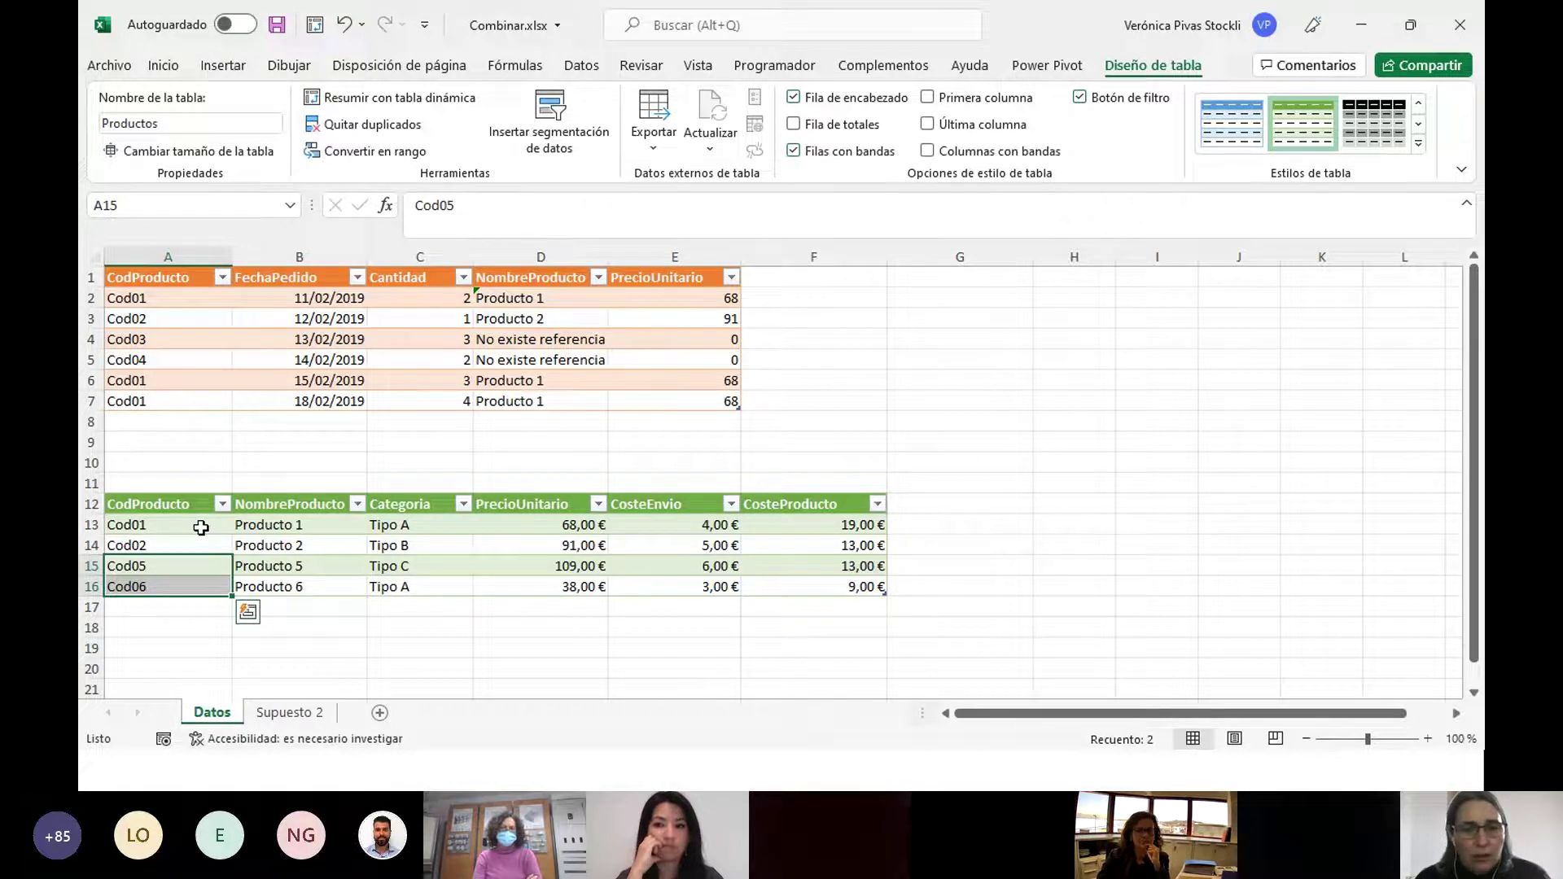
left_click_drag(187, 504, 201, 582)
left_click(196, 500)
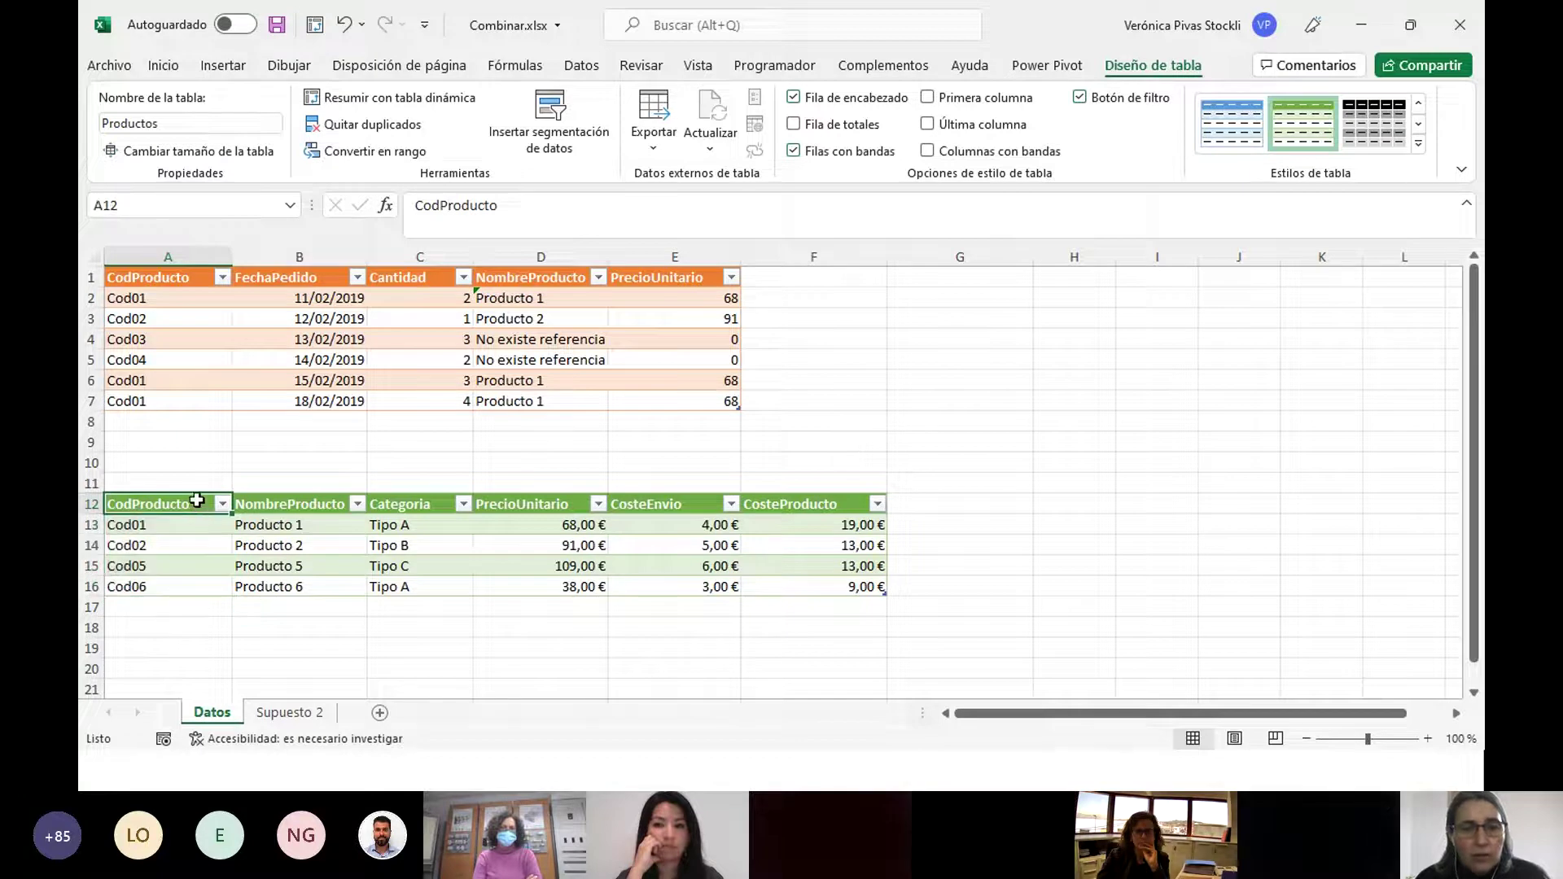
left_click(197, 491)
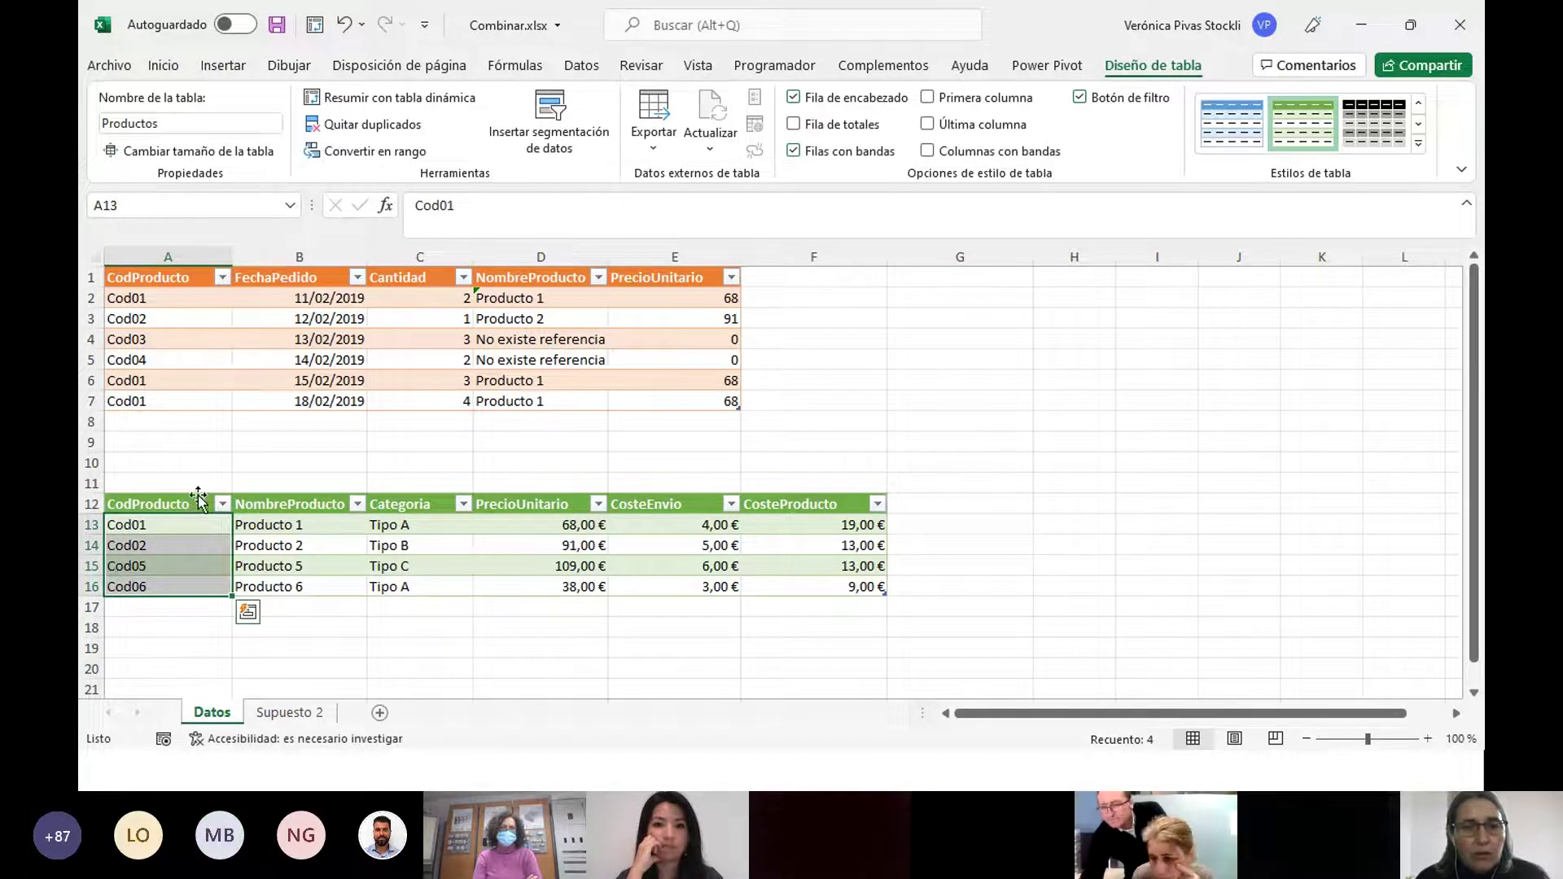
left_click(192, 505)
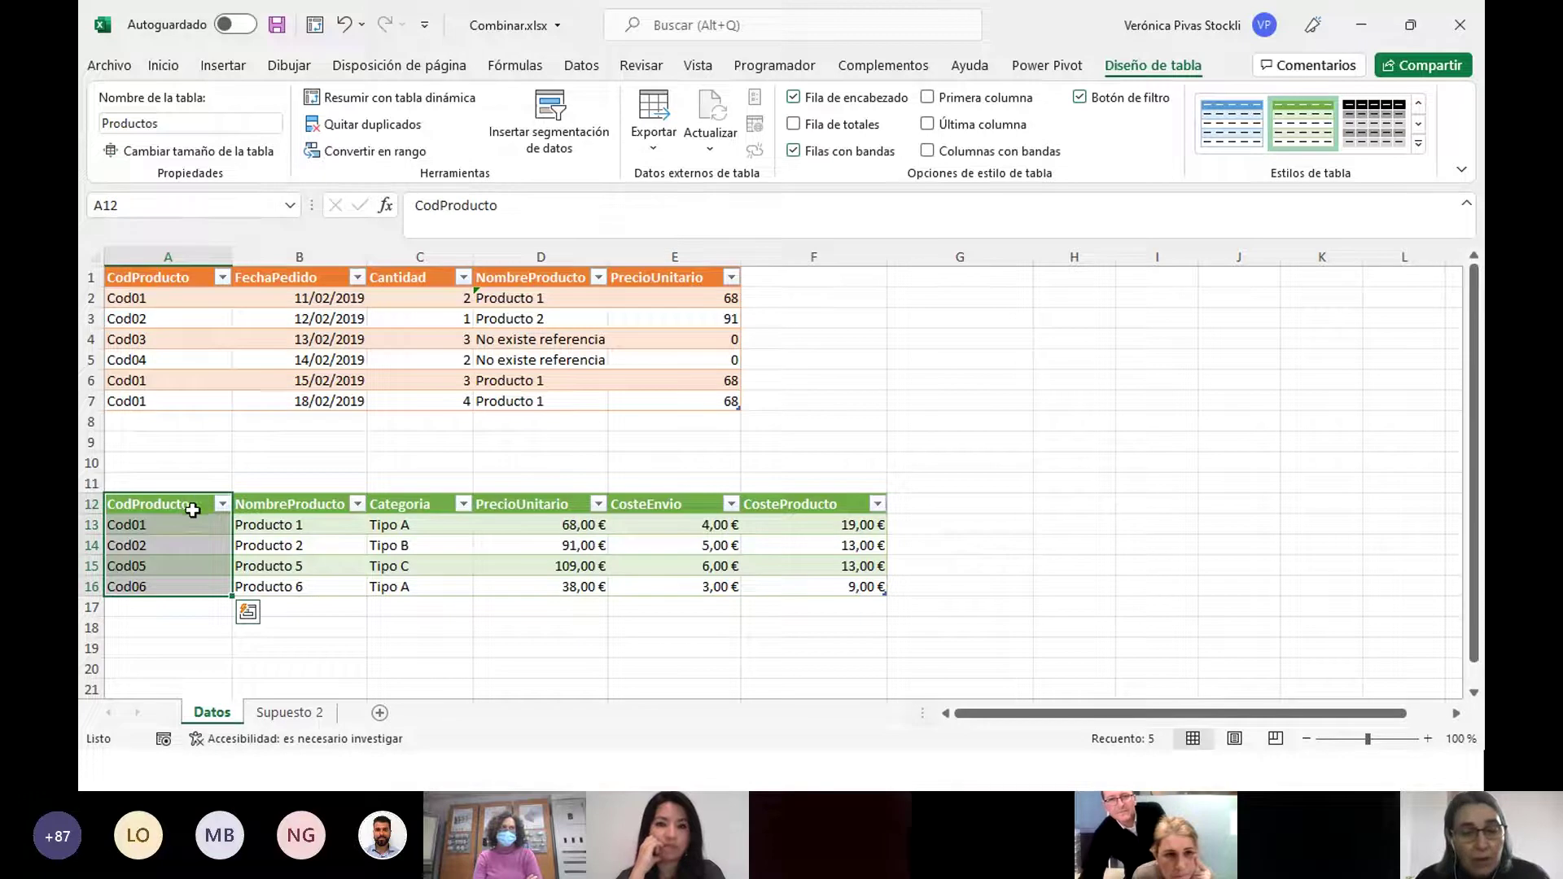
Try moving the CodProducto column of Productos to the end of the table, check the effect on the lookups, and undo the move.
left_click_drag(194, 503, 904, 505)
left_click_drag(552, 298, 544, 402)
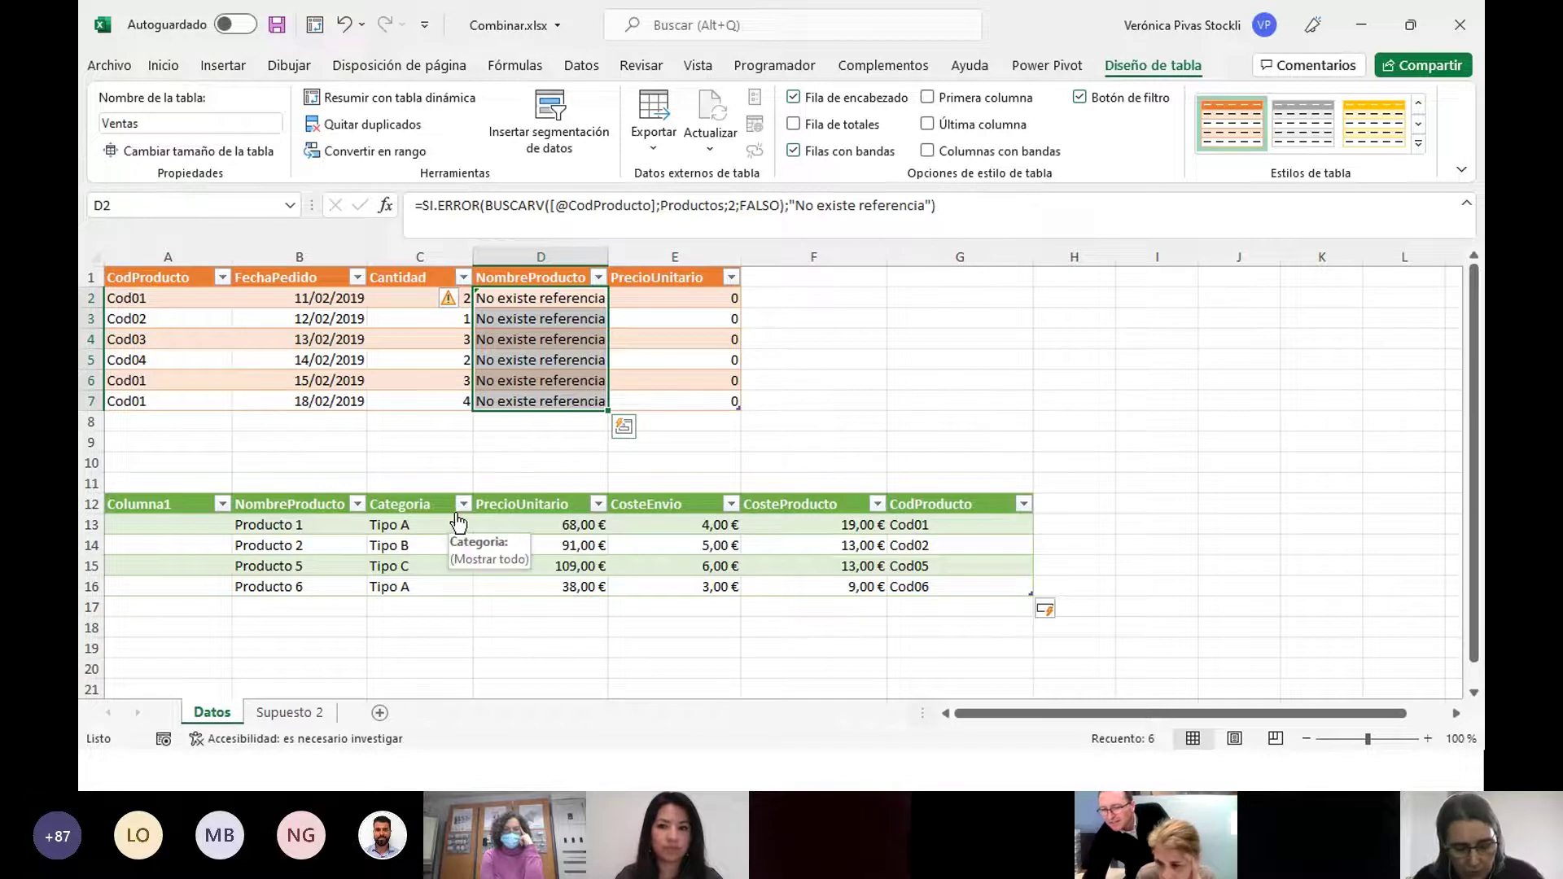
key("ctrl+z")
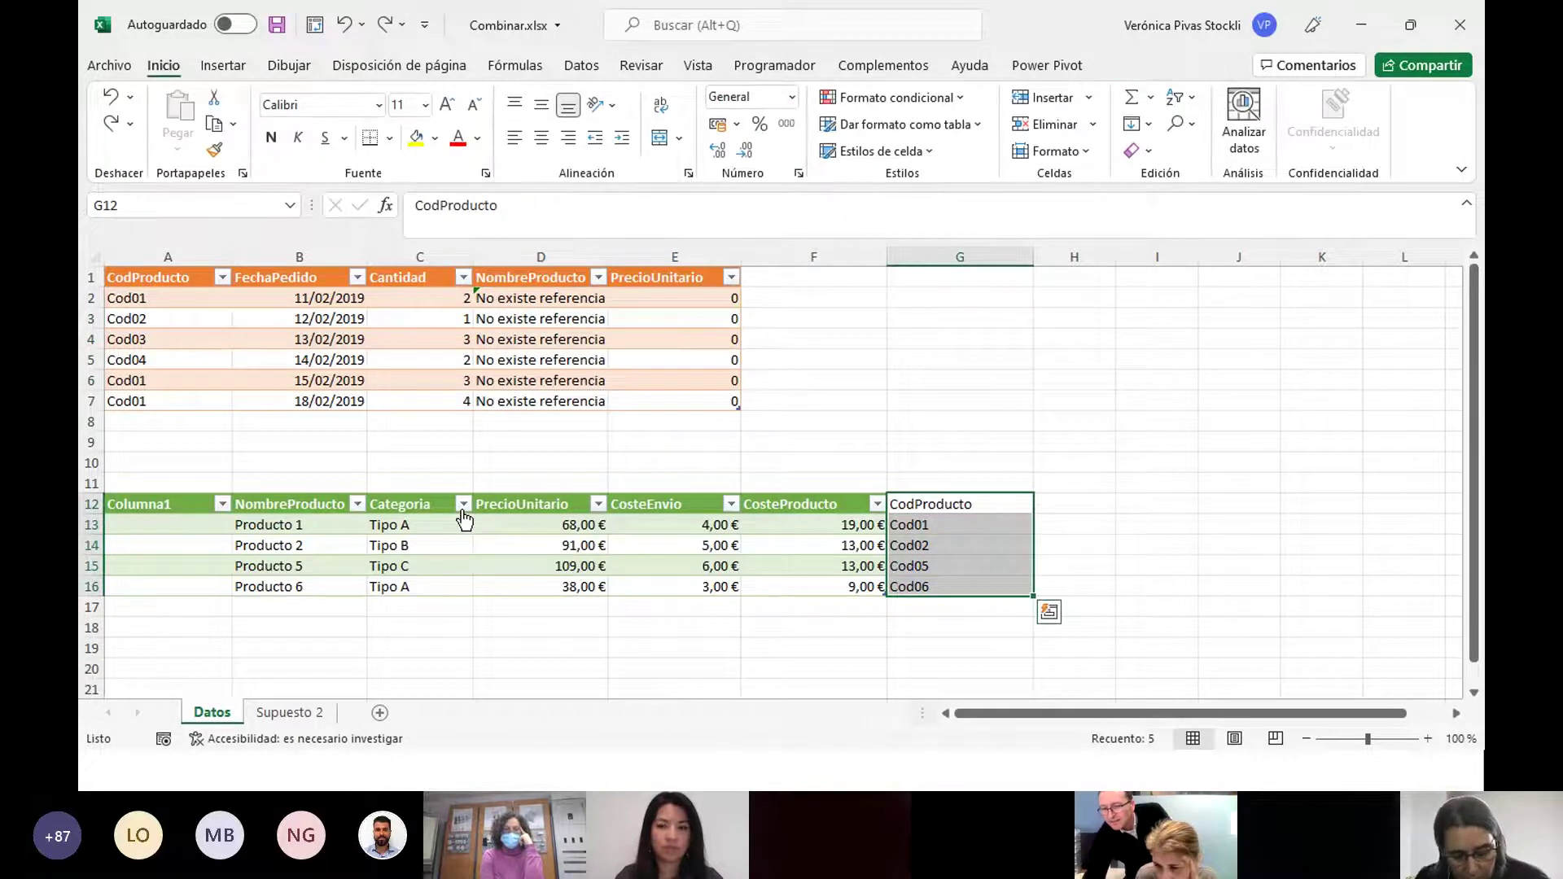
key("ctrl+z")
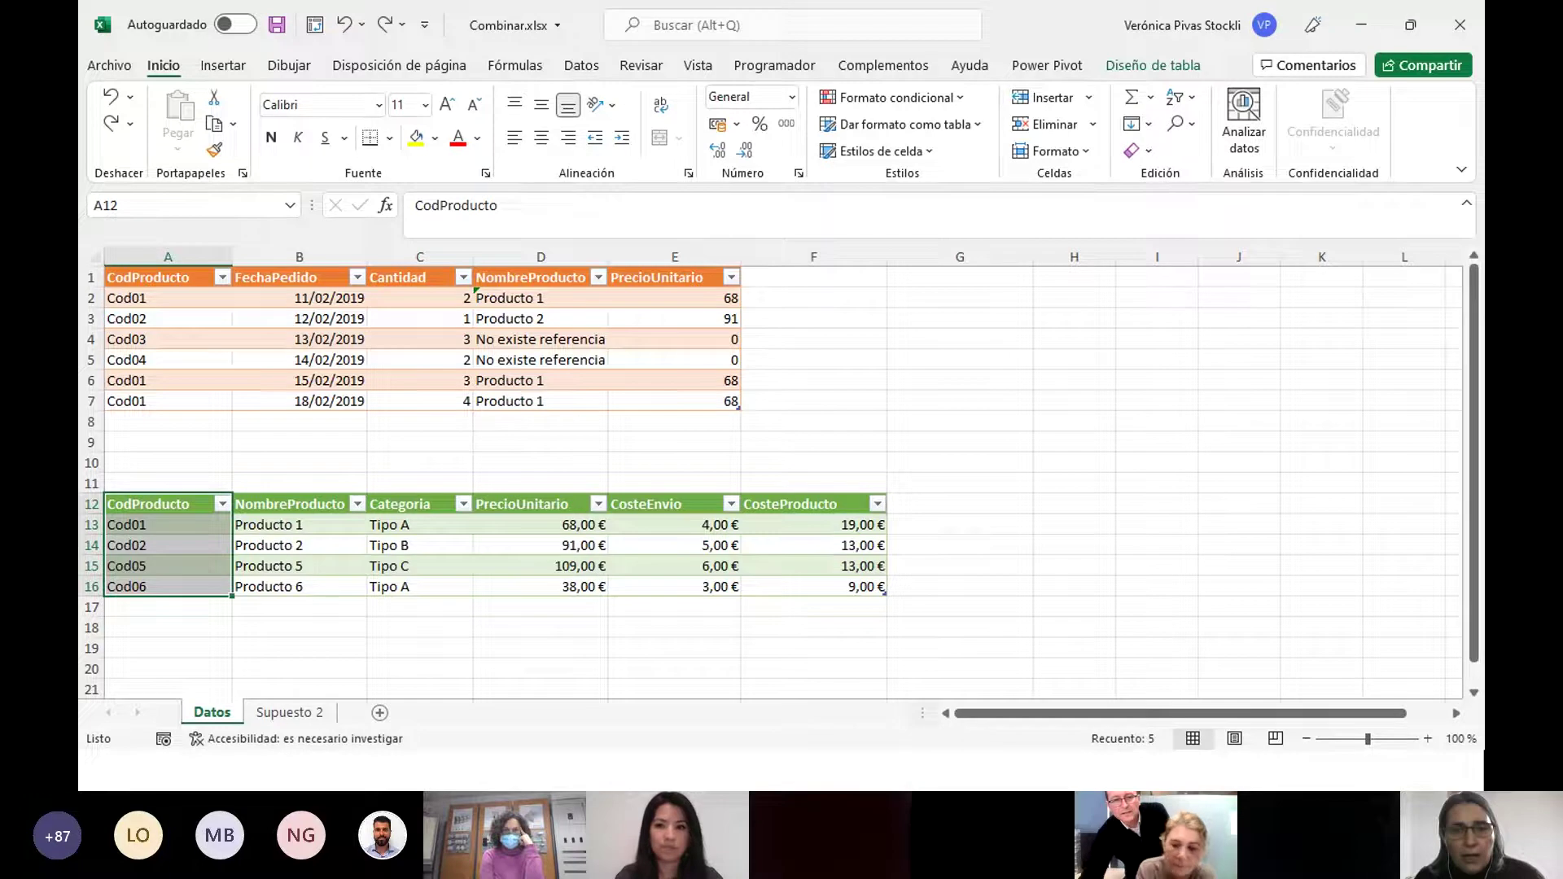
key("alt+Tab")
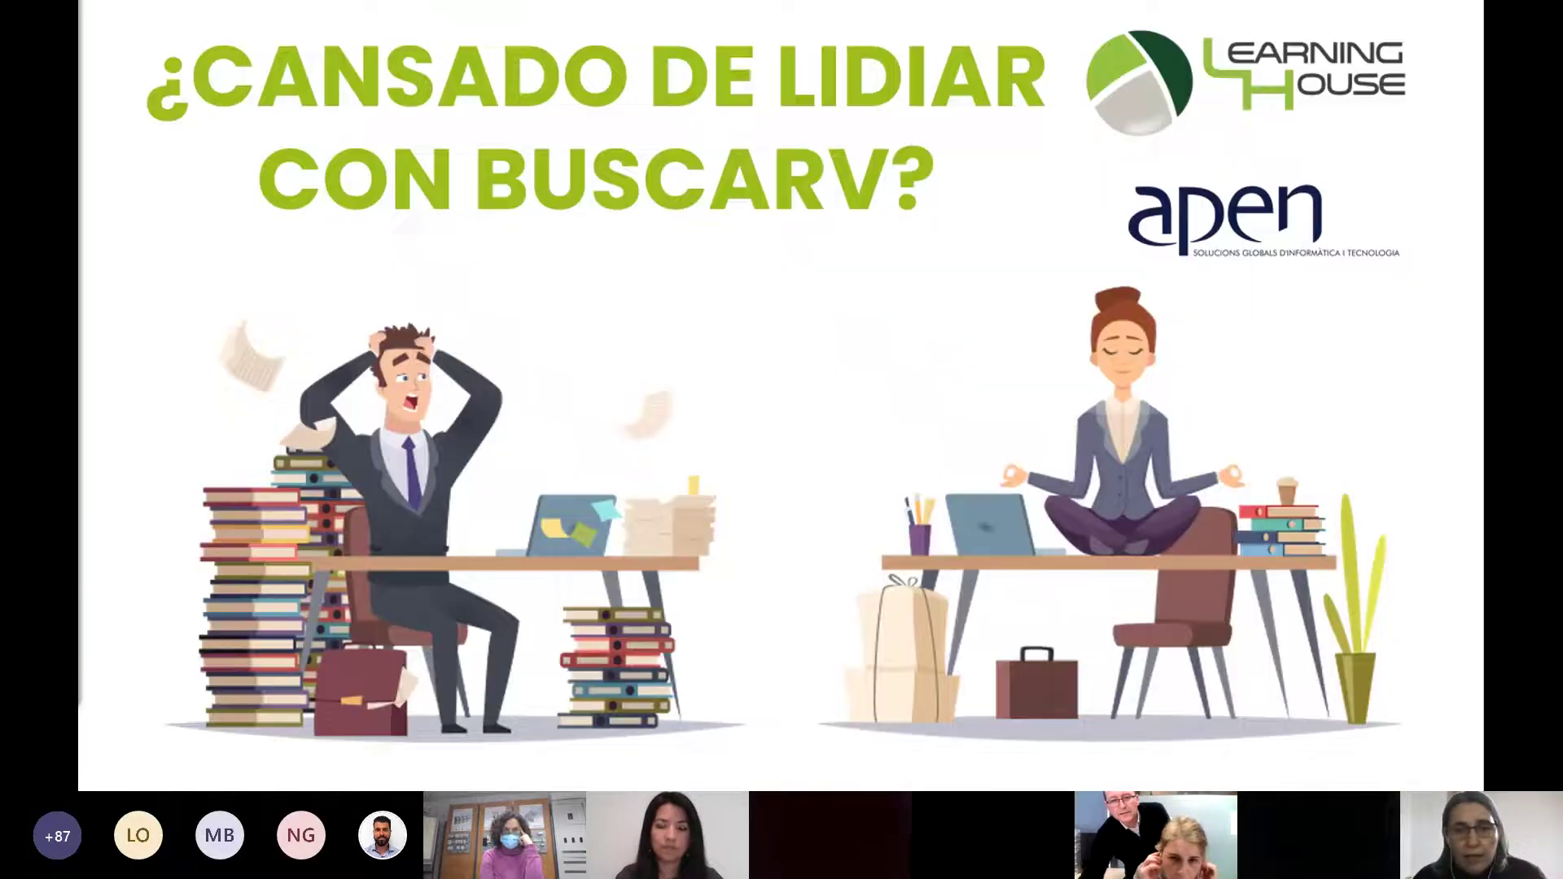
key("Right")
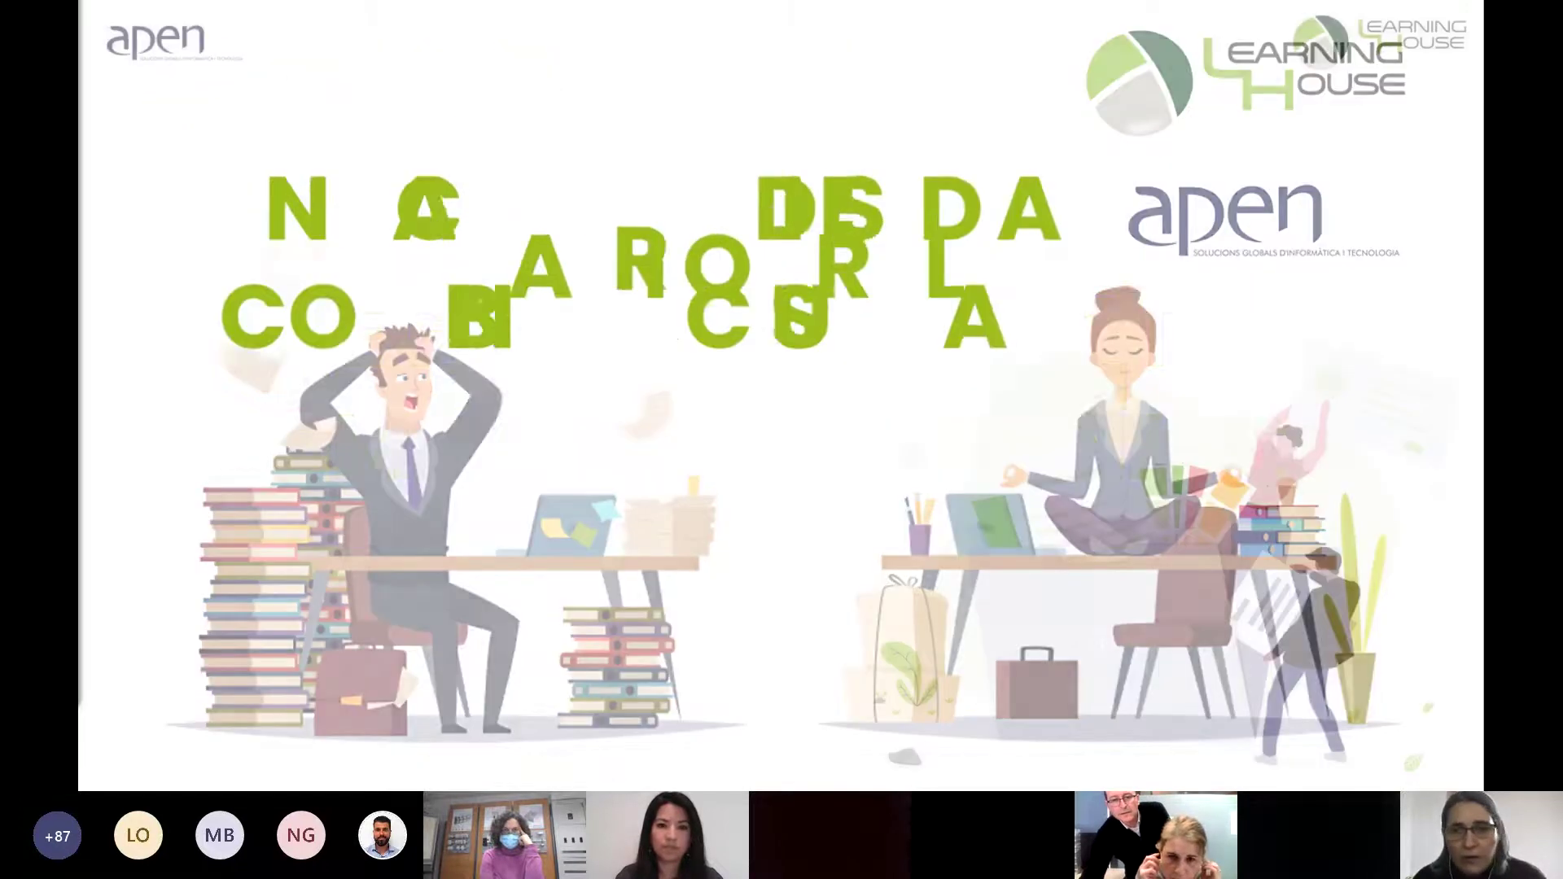
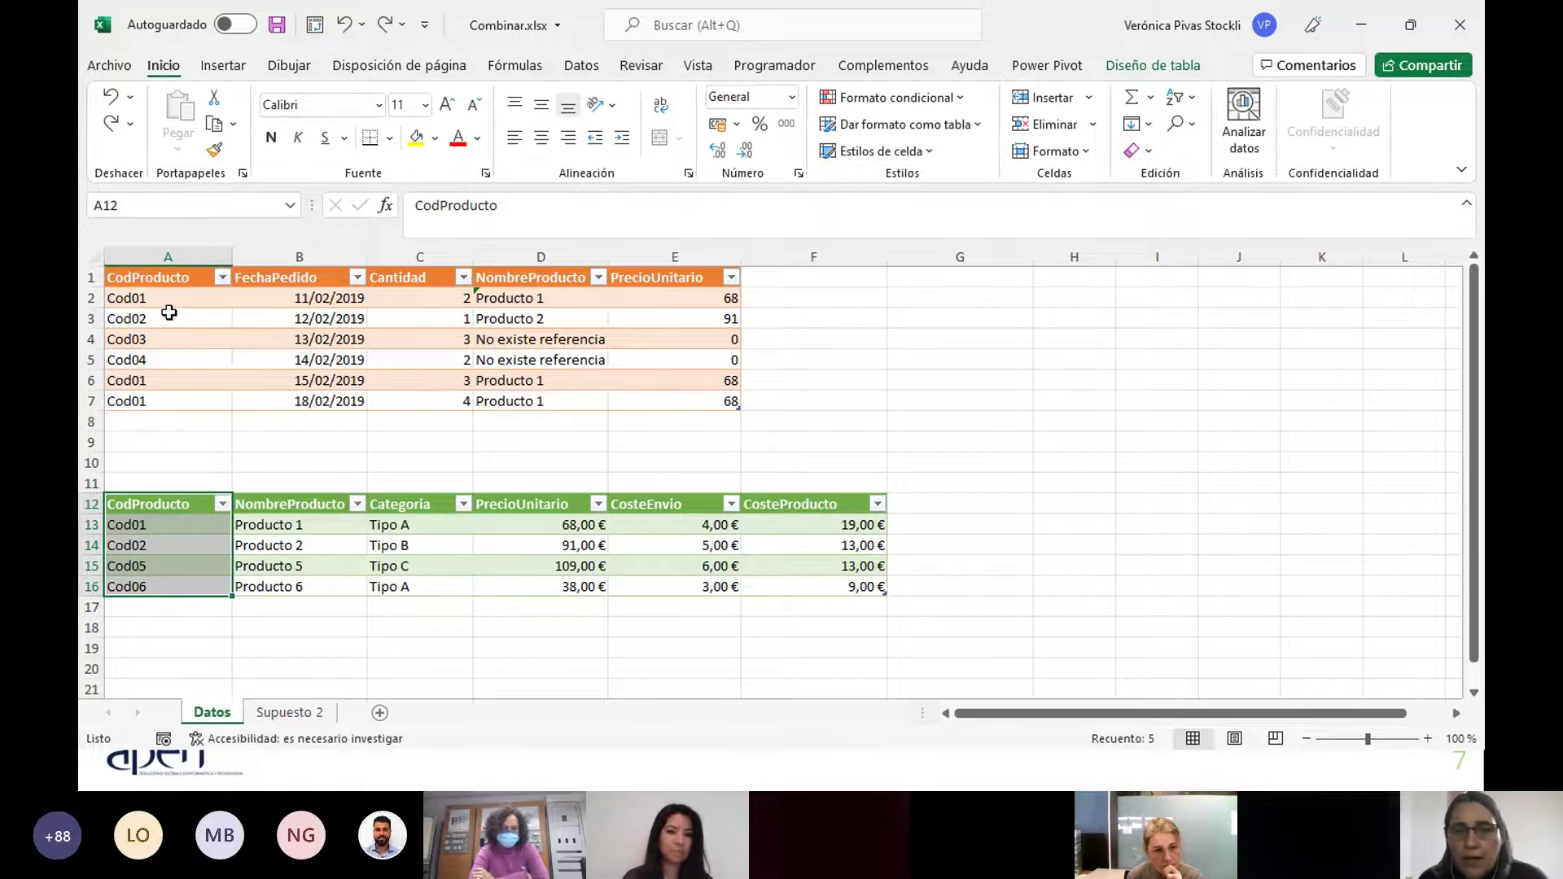
Review the order data in the first three columns of Ventas and the full Productos table.
left_click(177, 338)
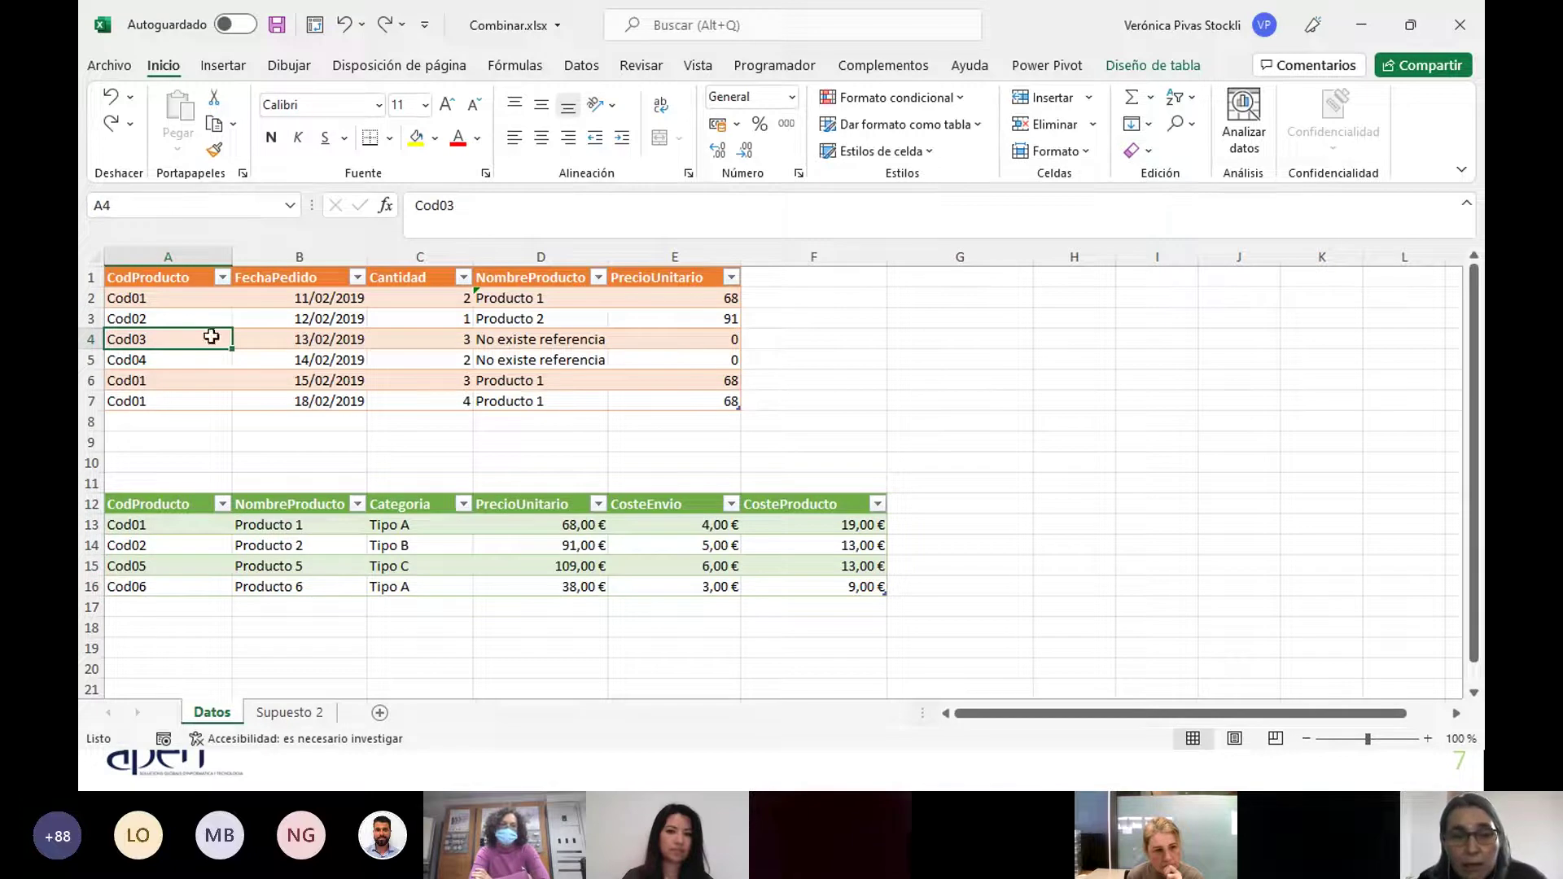
left_click_drag(181, 299, 394, 399)
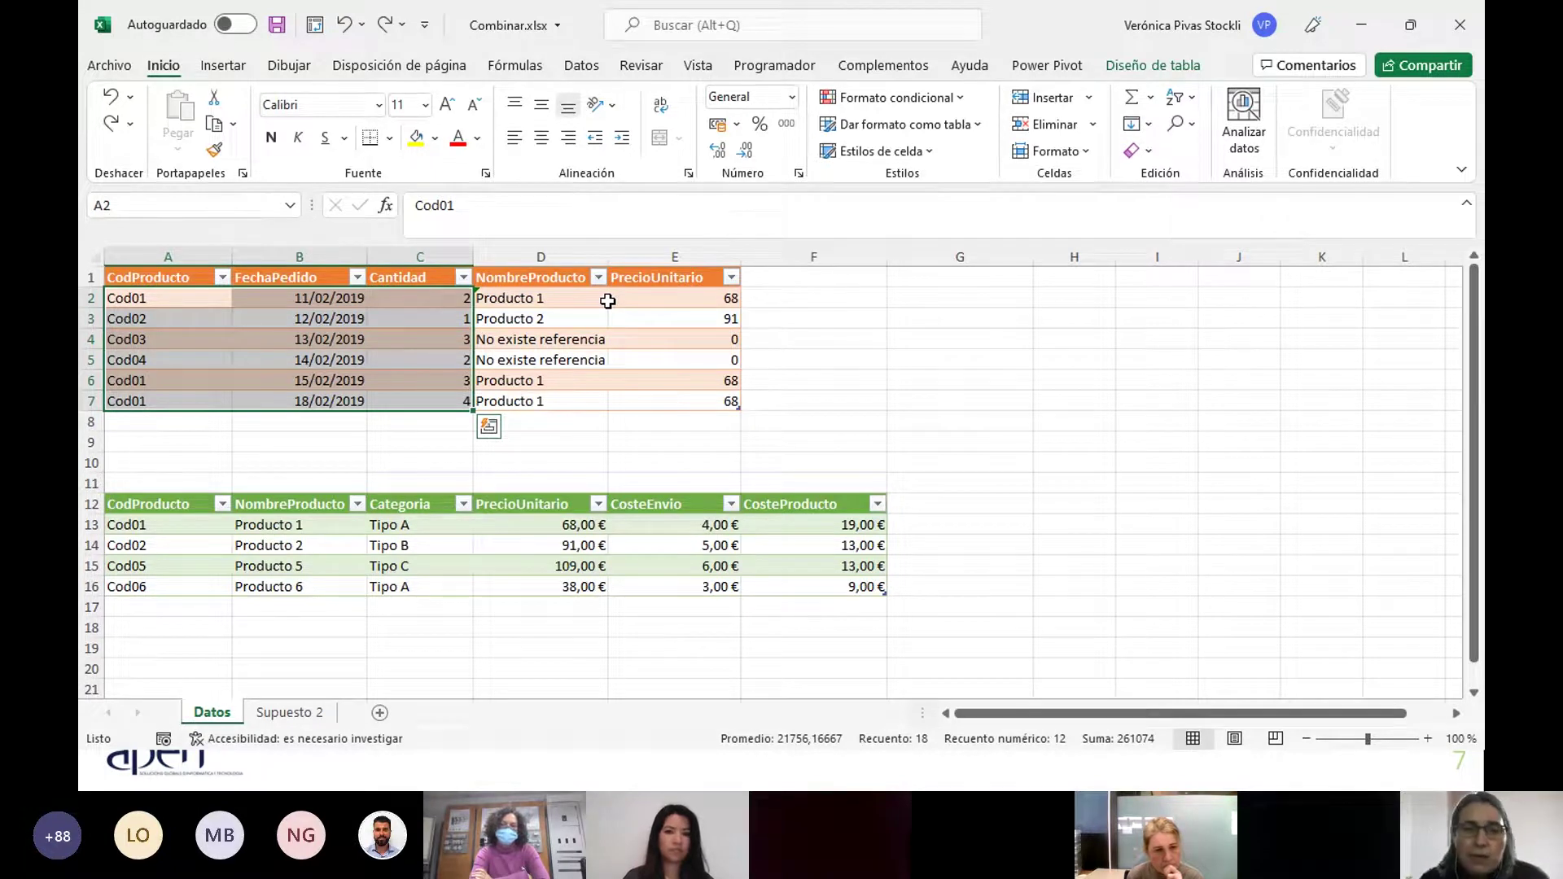
left_click_drag(187, 506, 814, 586)
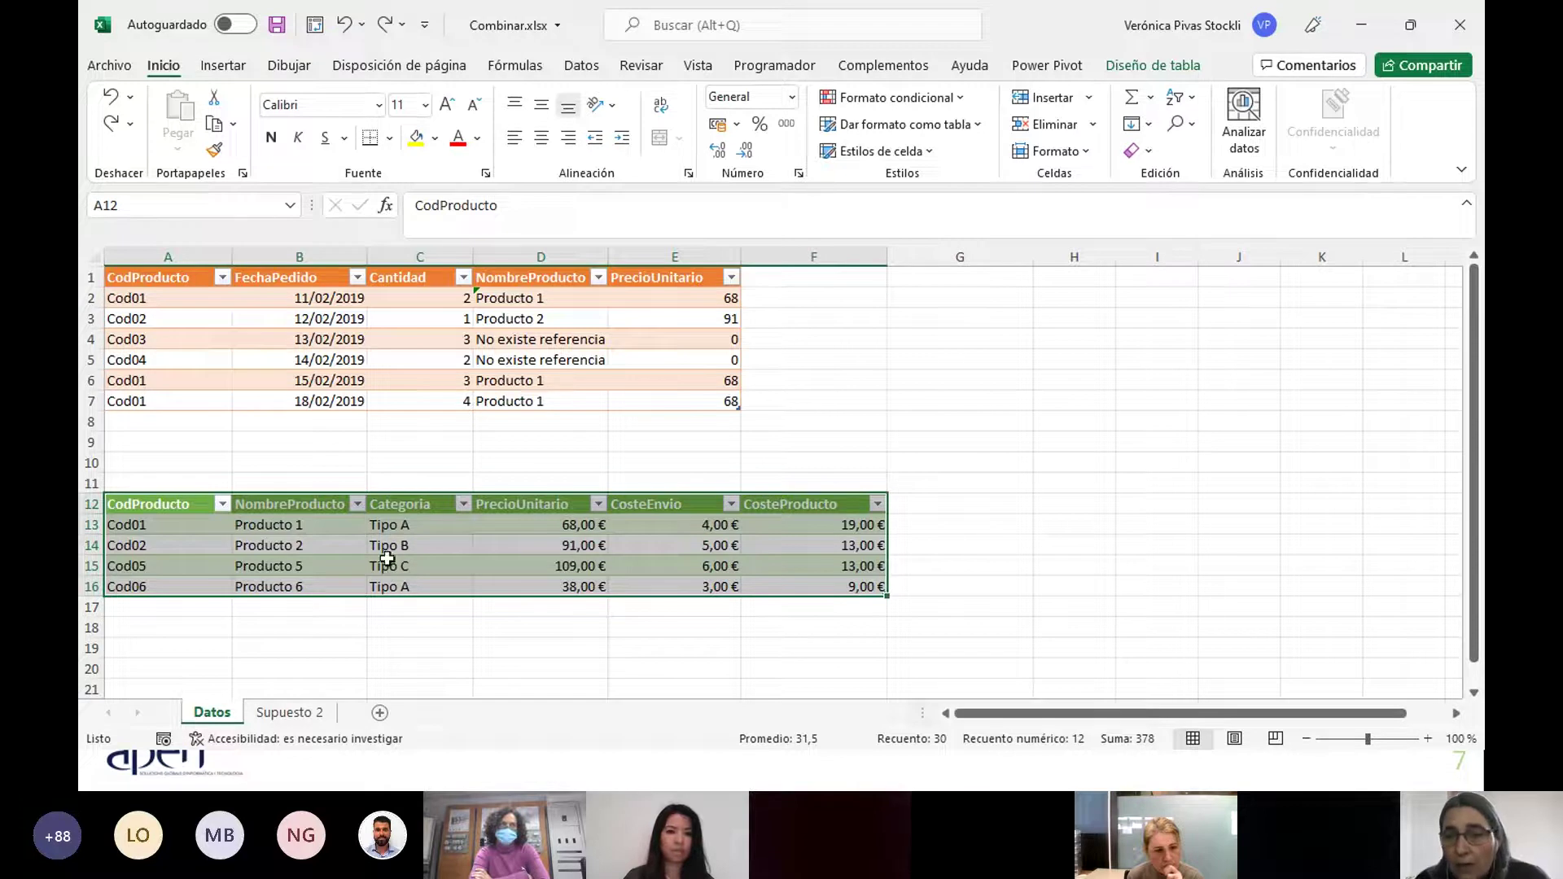
Delete the NombreProducto and PrecioUnitario columns from the Ventas table and save the workbook.
left_click(551, 269)
left_click_drag(551, 269, 642, 270)
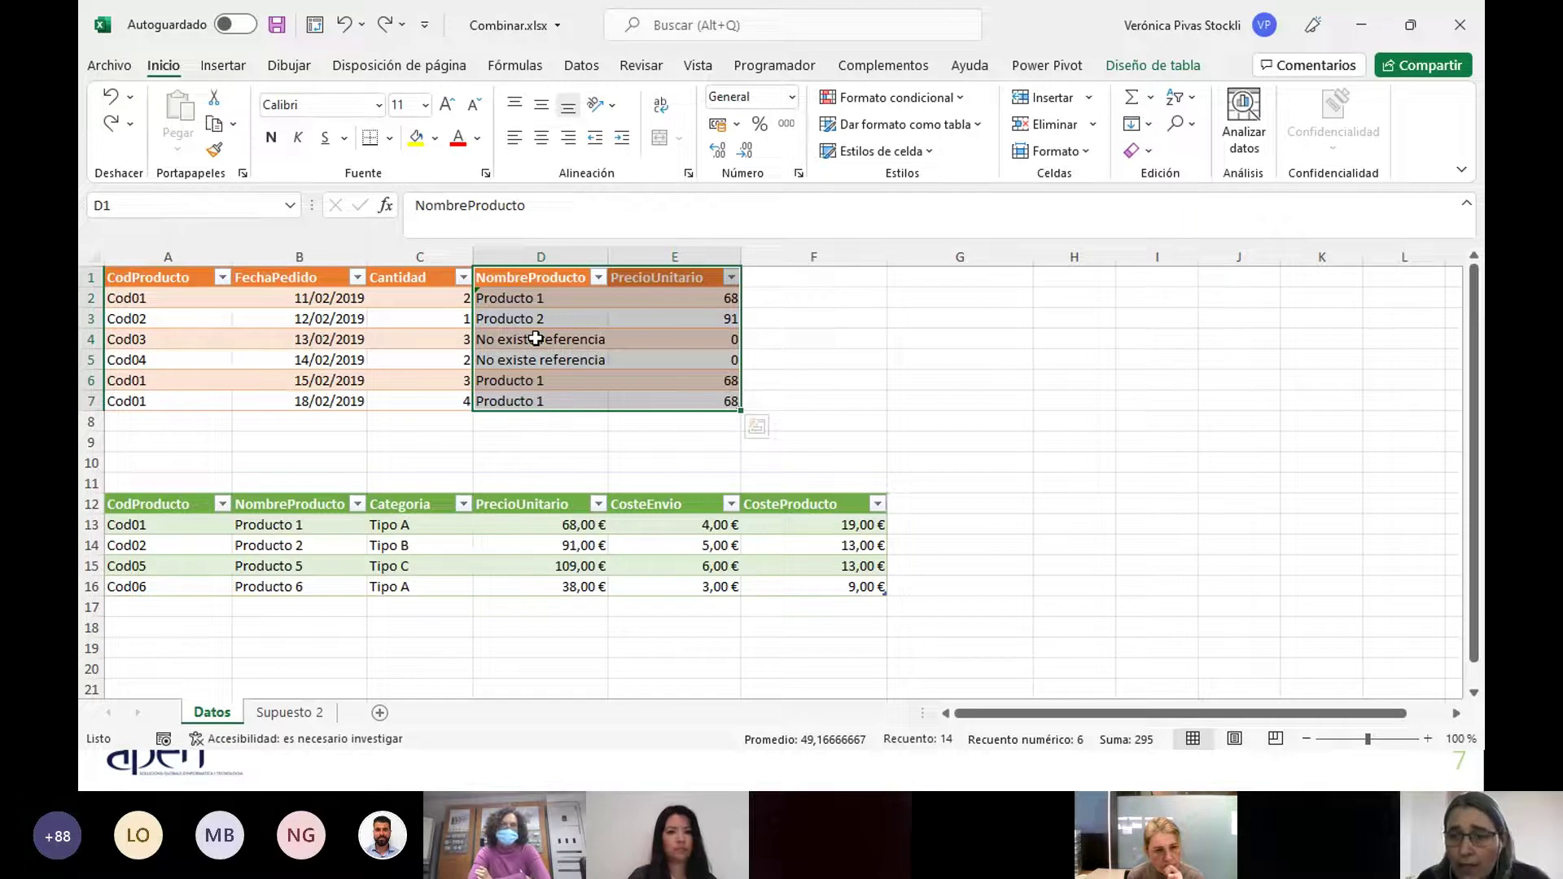
key("ctrl+minus")
left_click(569, 340)
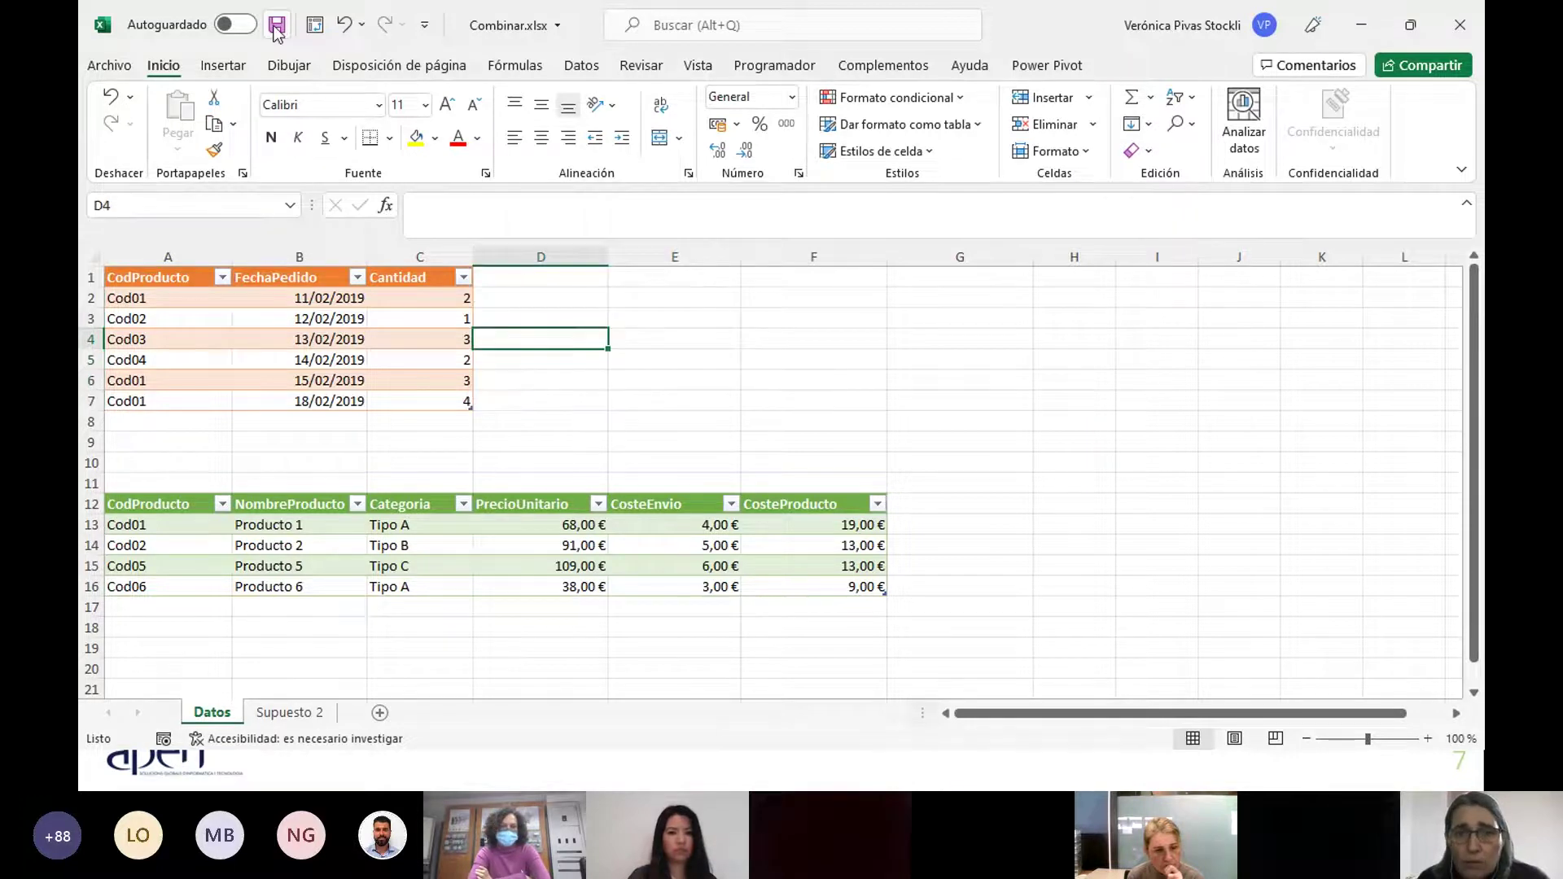
key("ctrl+s")
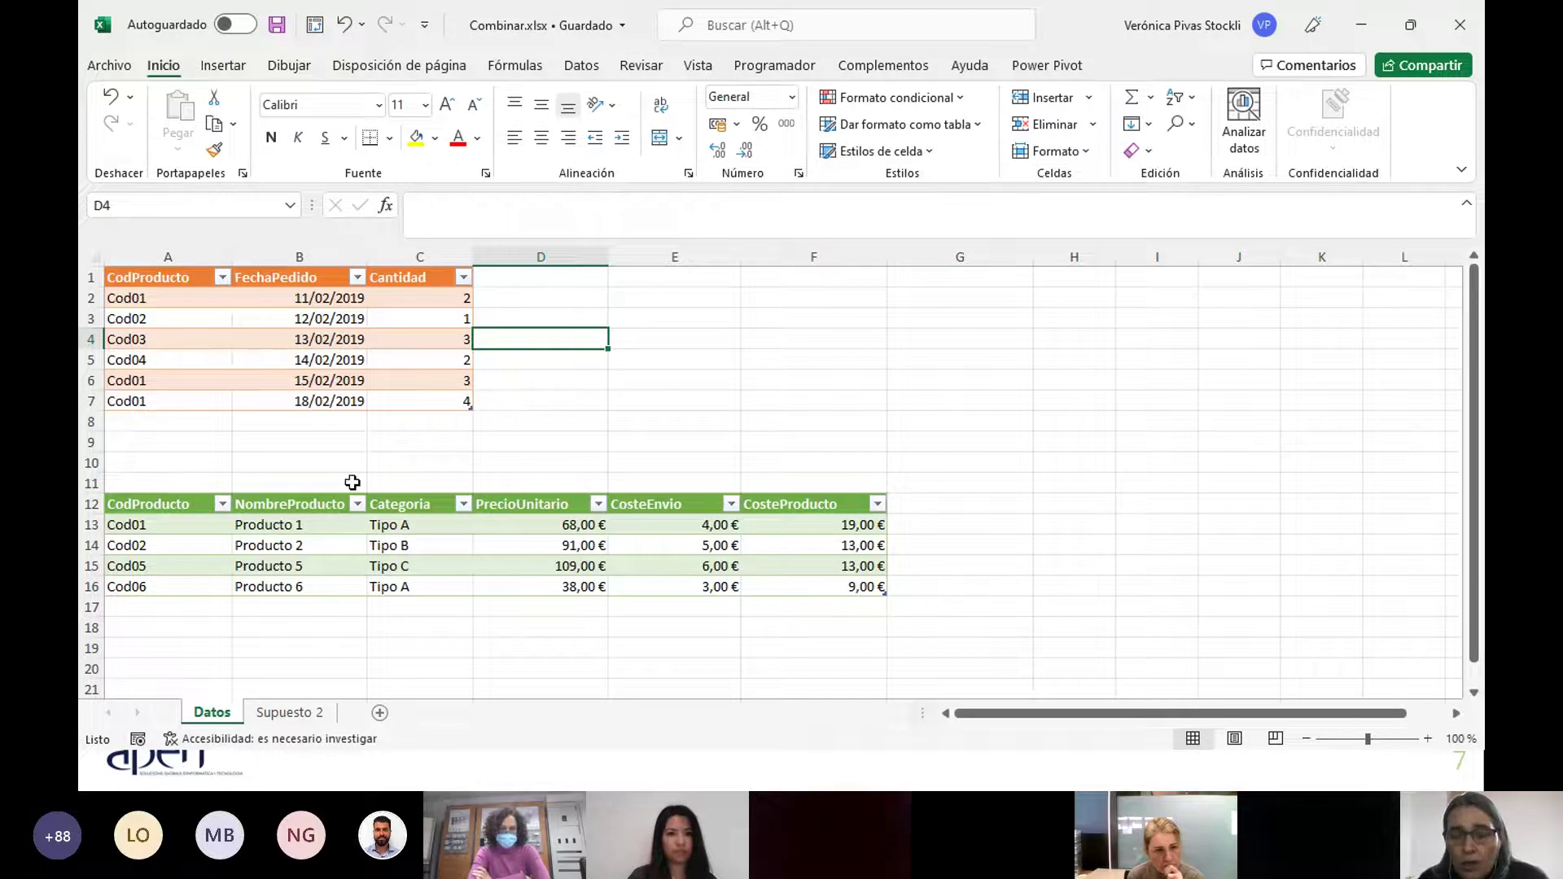
Close Combinar.xlsx and create a new blank workbook.
left_click(120, 73)
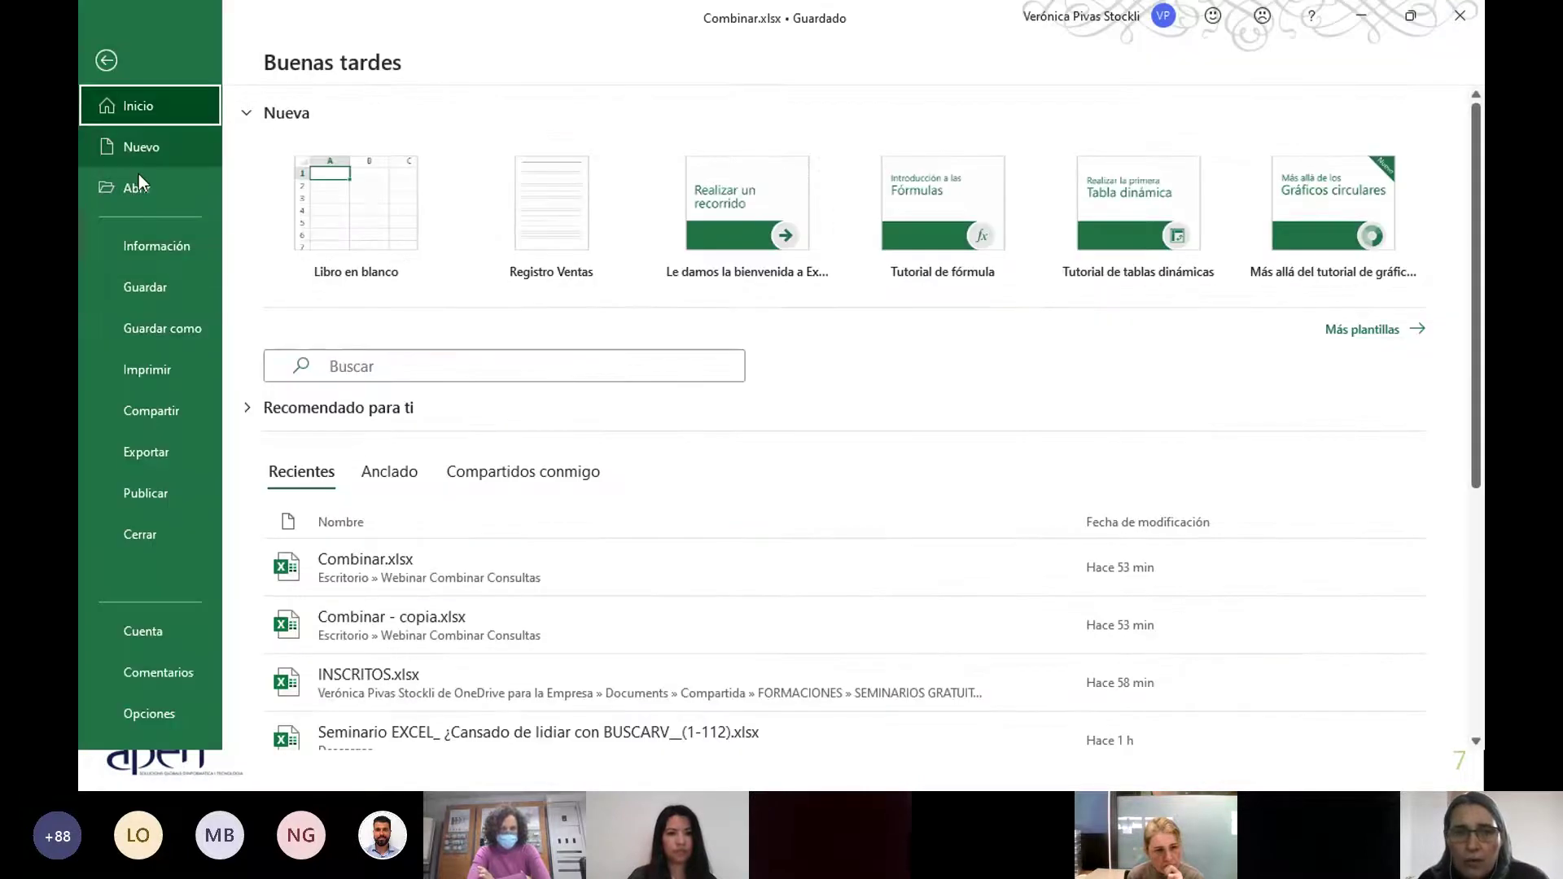
left_click(158, 534)
left_click(116, 71)
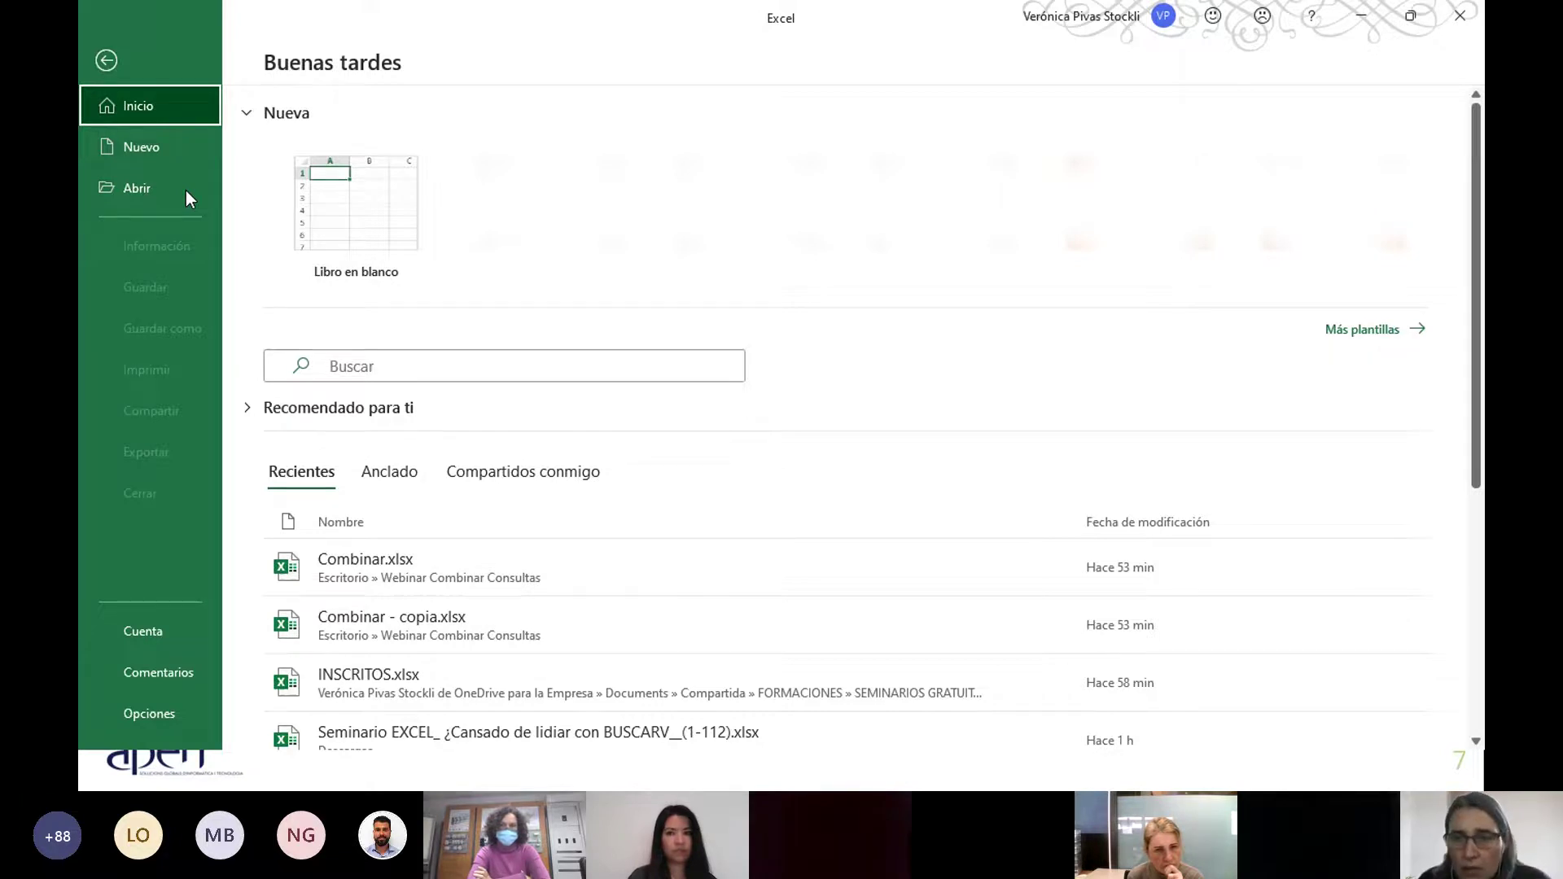
key("ctrl+n")
Get data from the workbook Combinar.xlsx in the Webinar Combinar Consultas folder on the Escritorio.
left_click(581, 67)
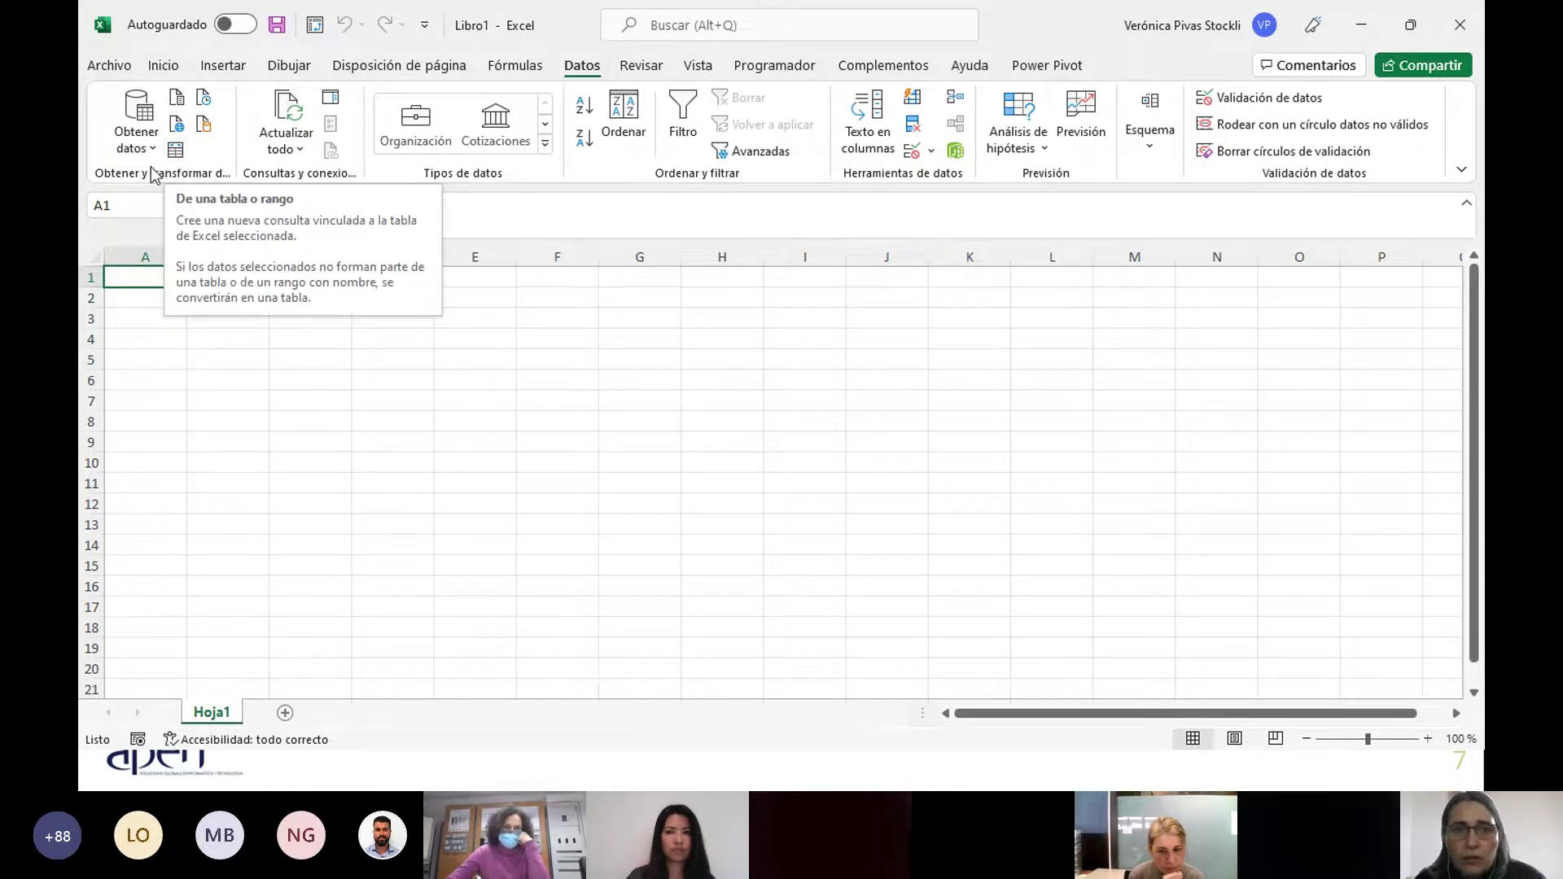
left_click(135, 140)
mouse_move(169, 192)
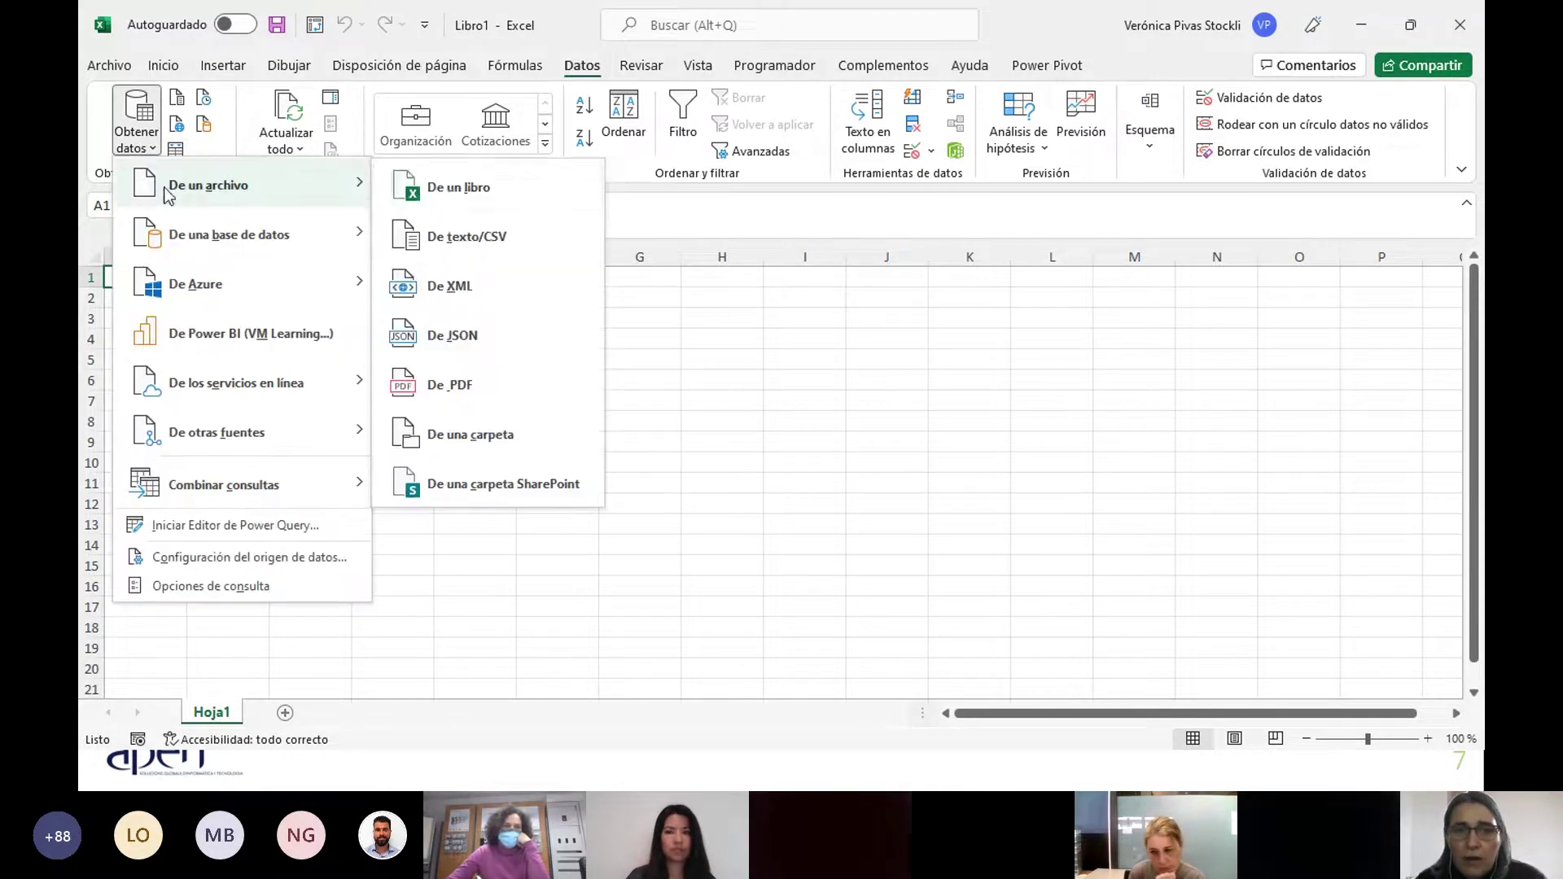
left_click(442, 193)
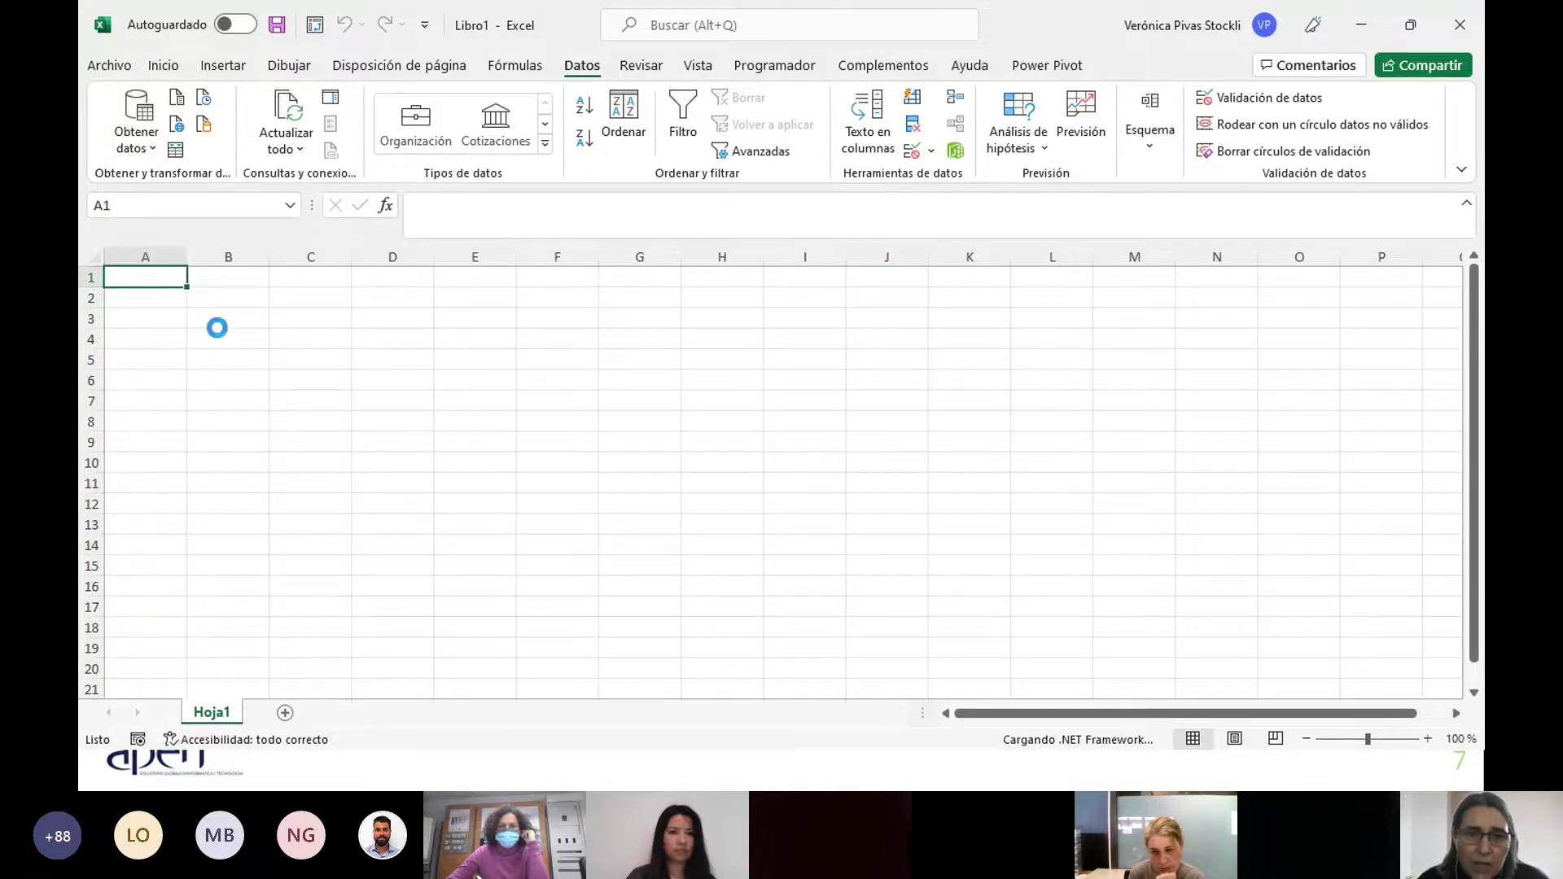
scroll(356, 439, "up", 8)
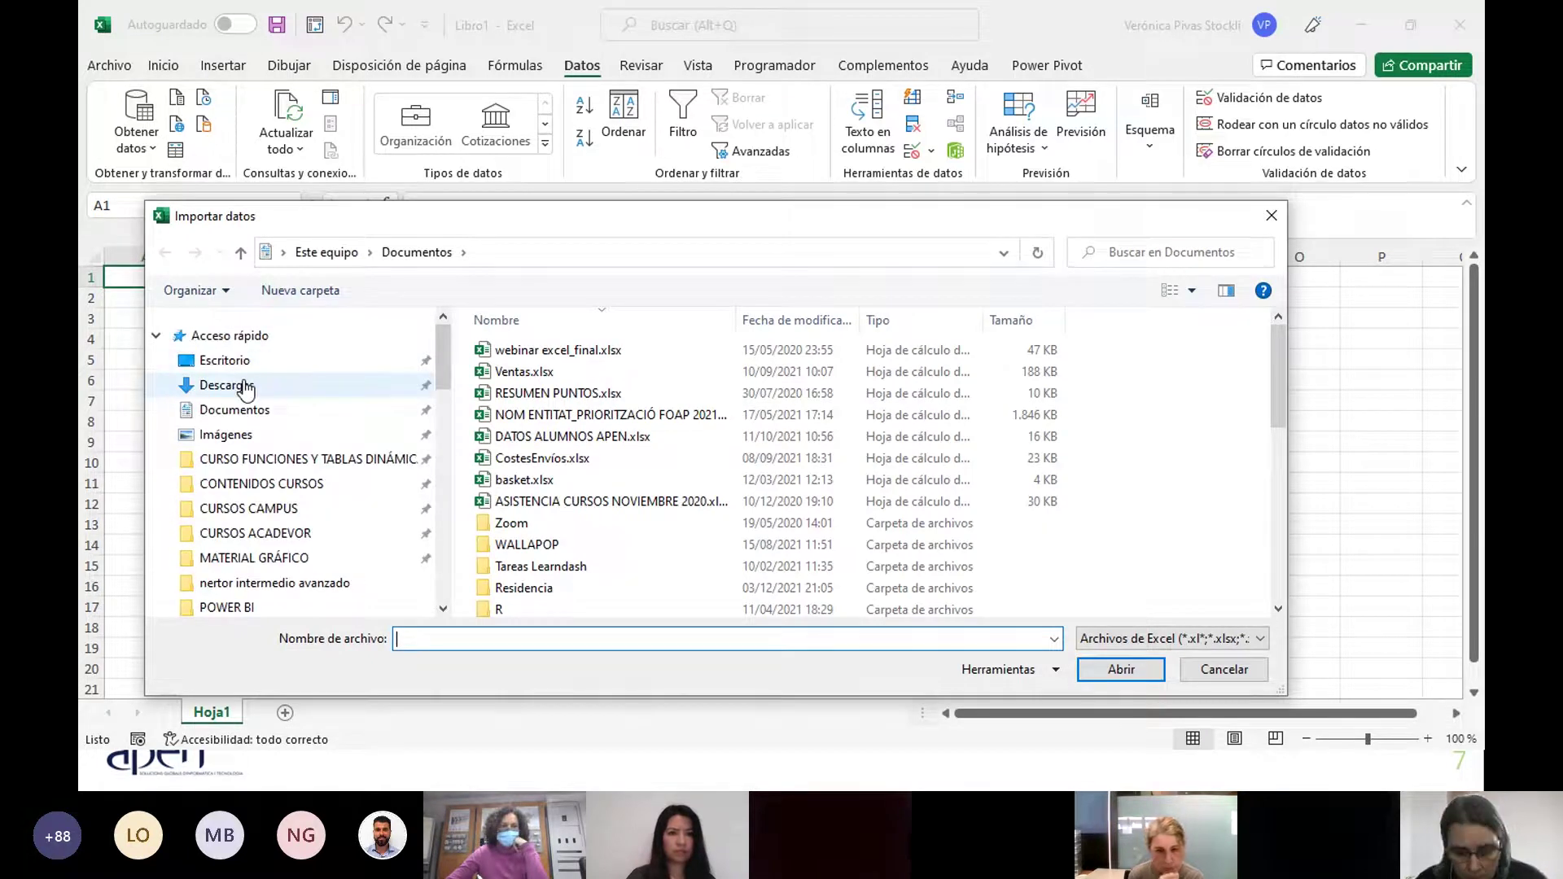
left_click(225, 359)
double_click(524, 474)
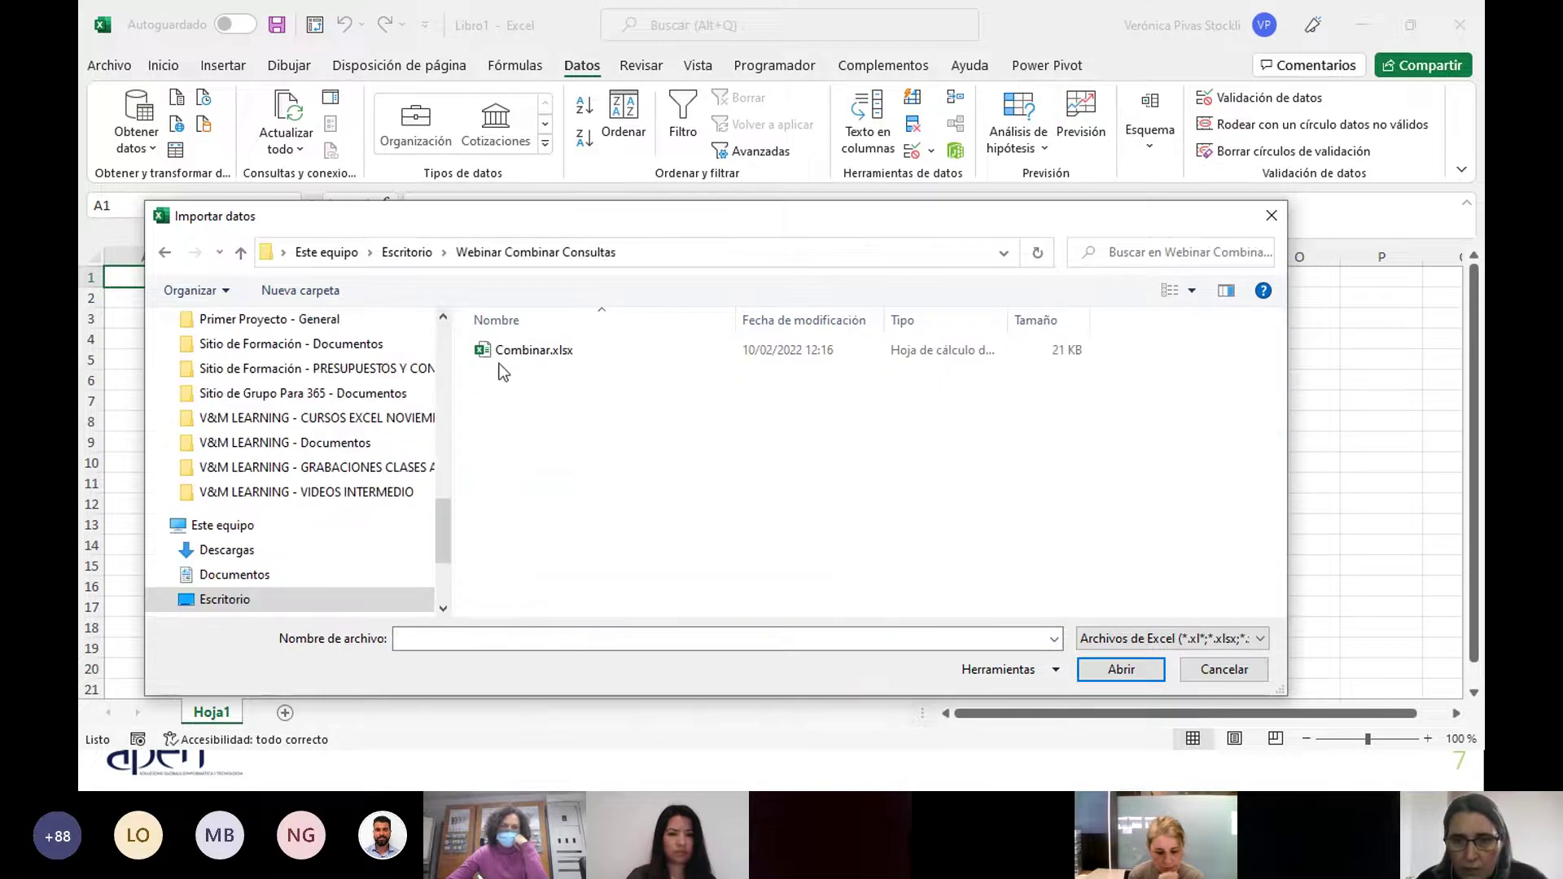
double_click(509, 358)
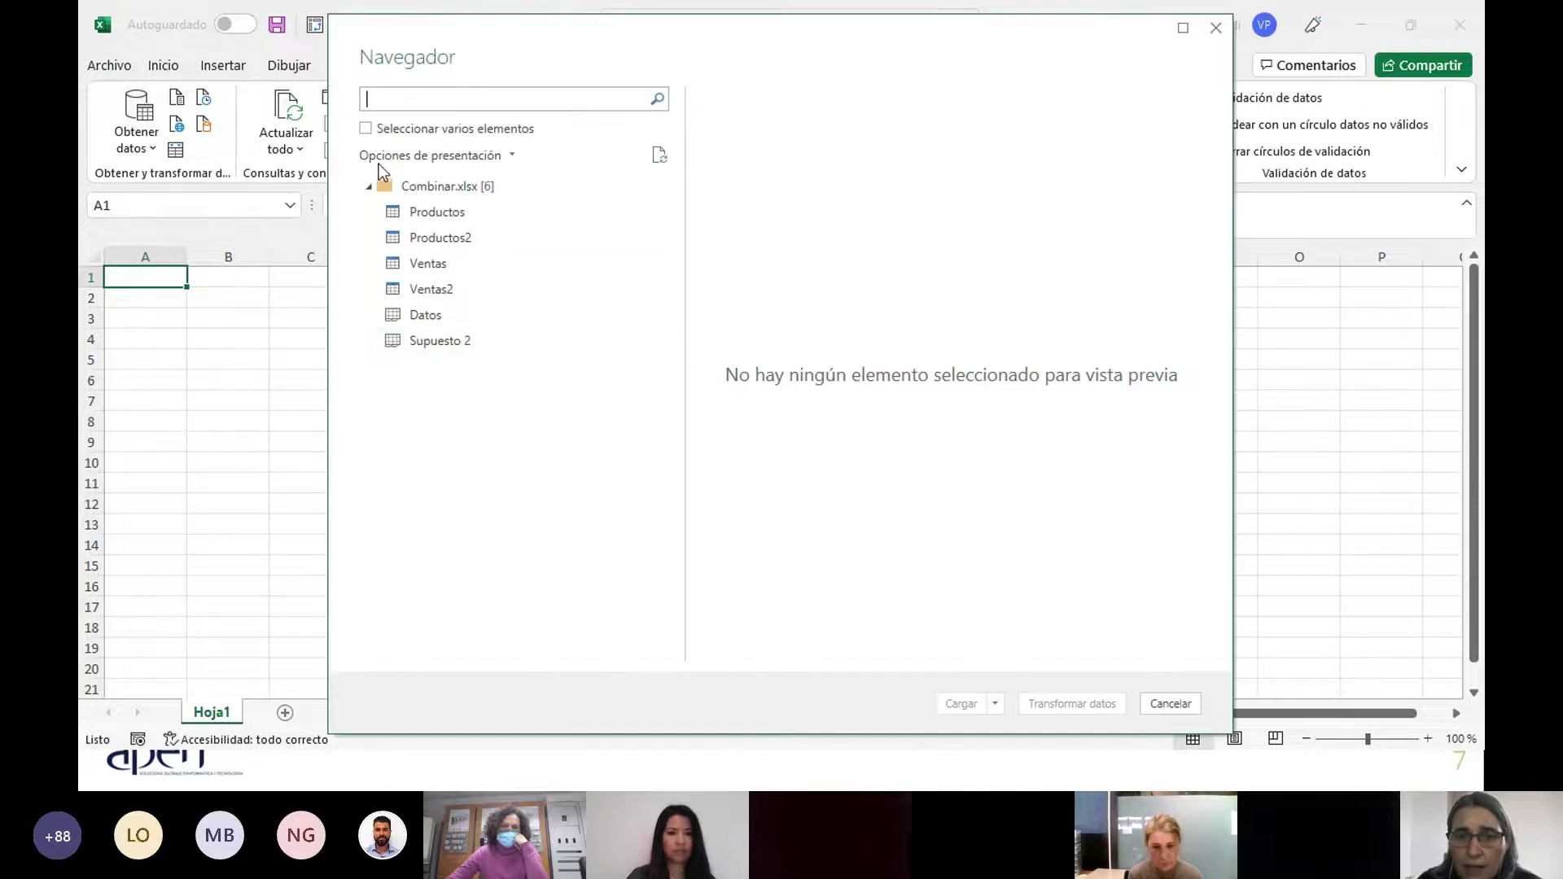
Select both the Productos and Ventas tables for import and load them into the Power Query editor for transformation.
left_click(365, 129)
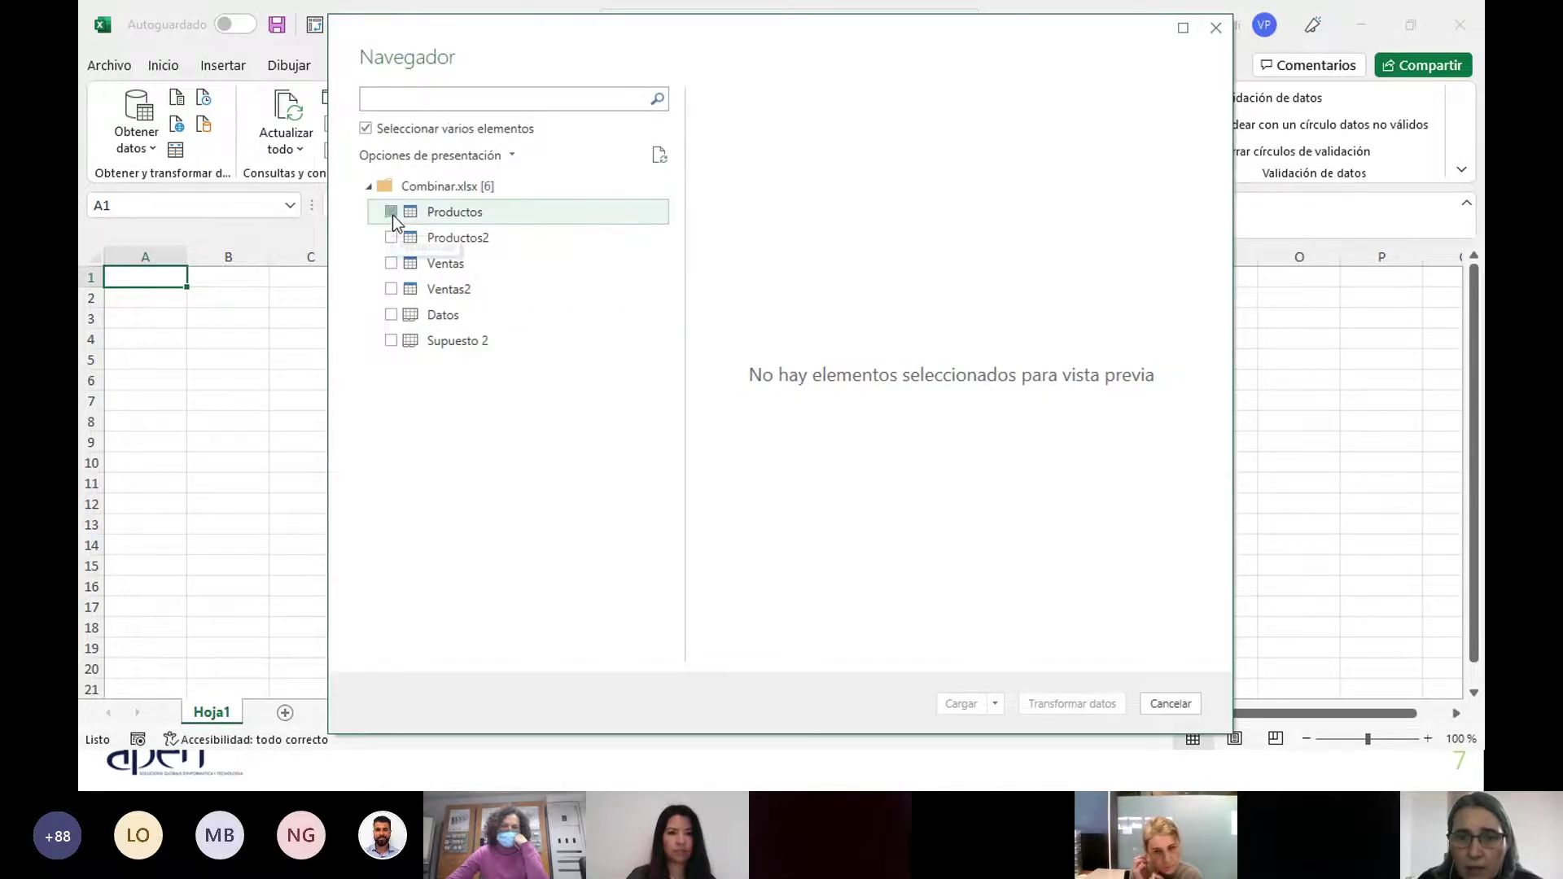
left_click(391, 213)
left_click(391, 262)
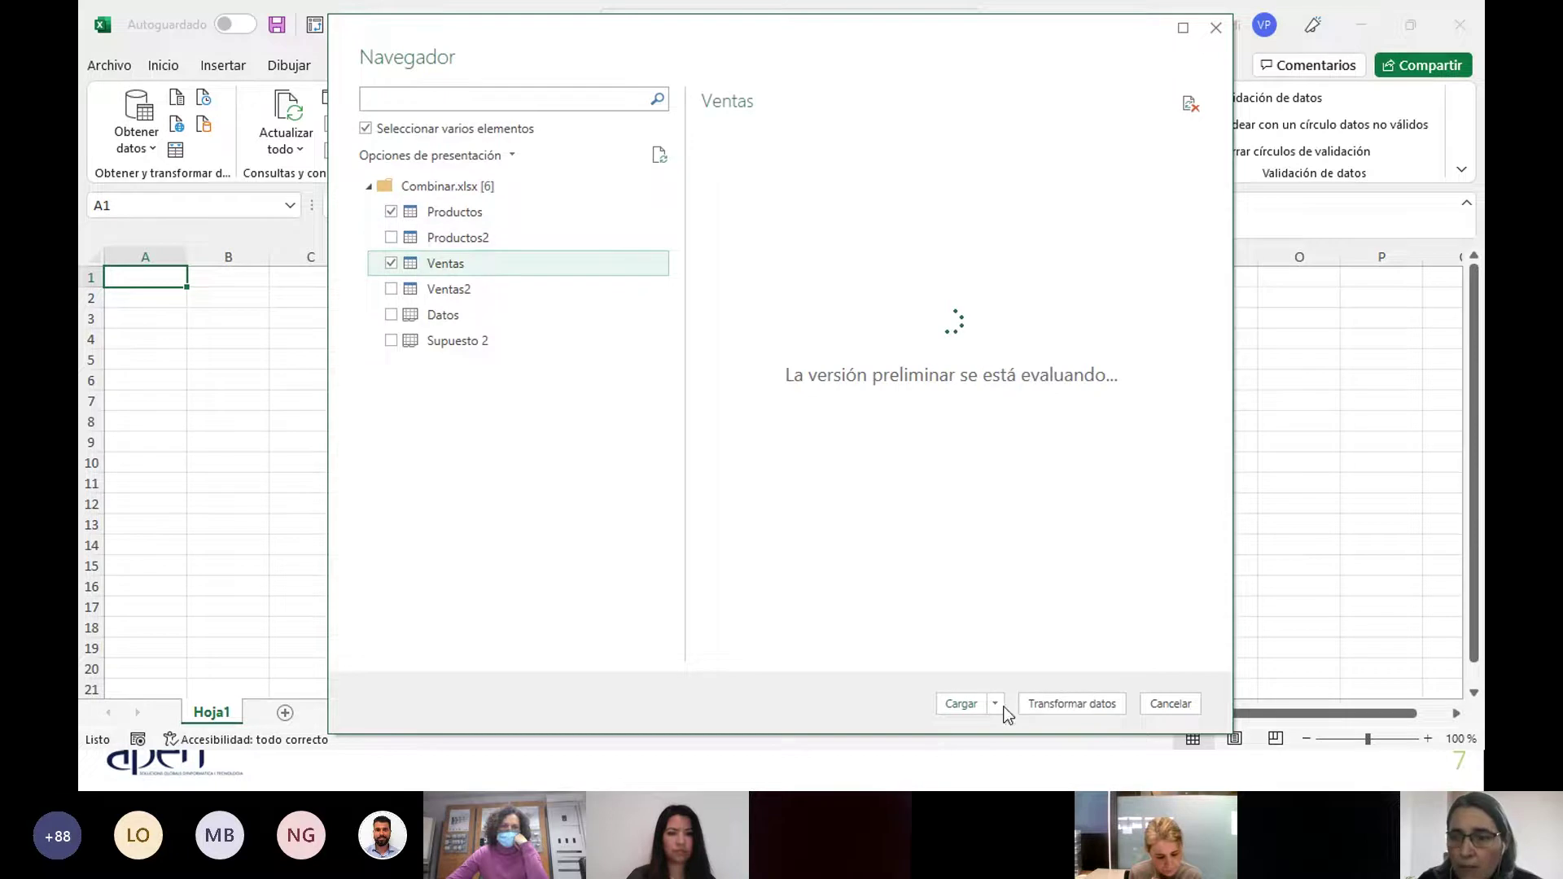
left_click(1061, 705)
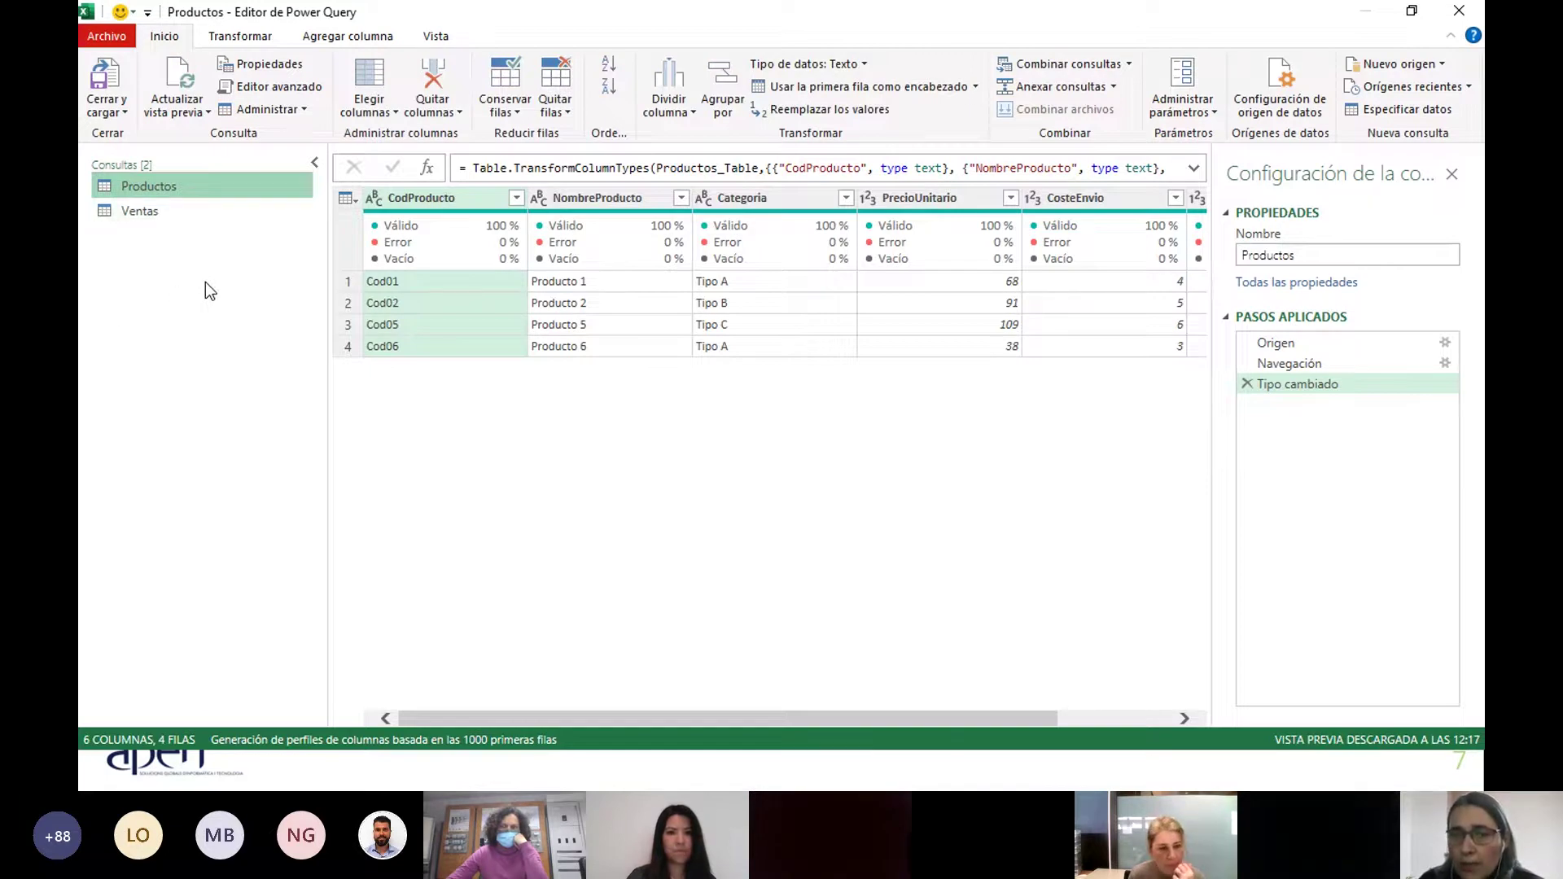
Start combining queries into a new one from the Ventas query, with Ventas as the first table and Productos as the second.
left_click(201, 215)
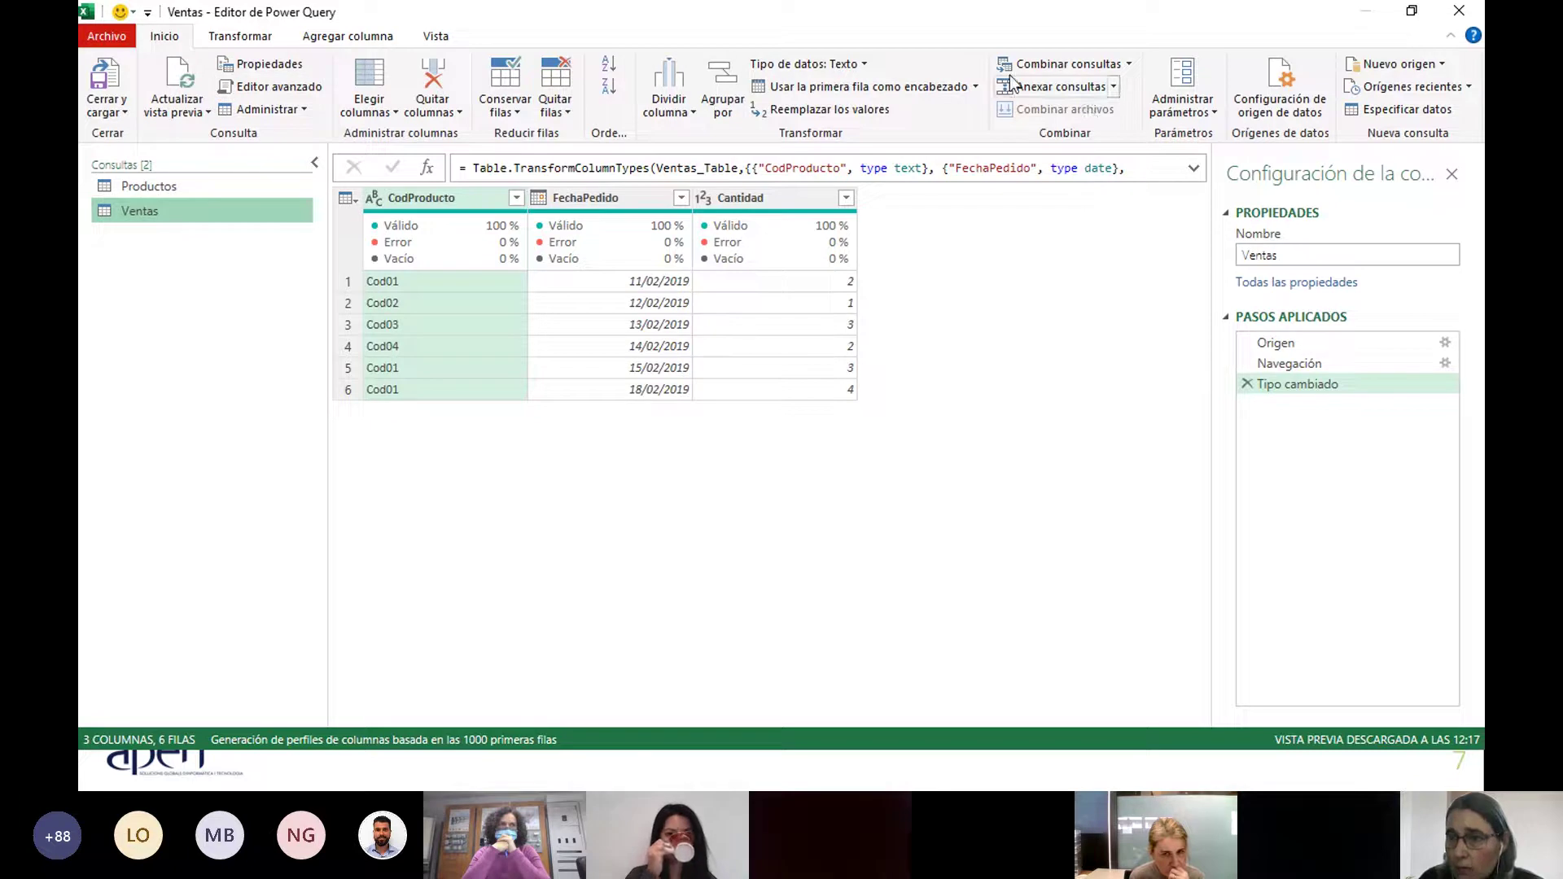
left_click(1129, 65)
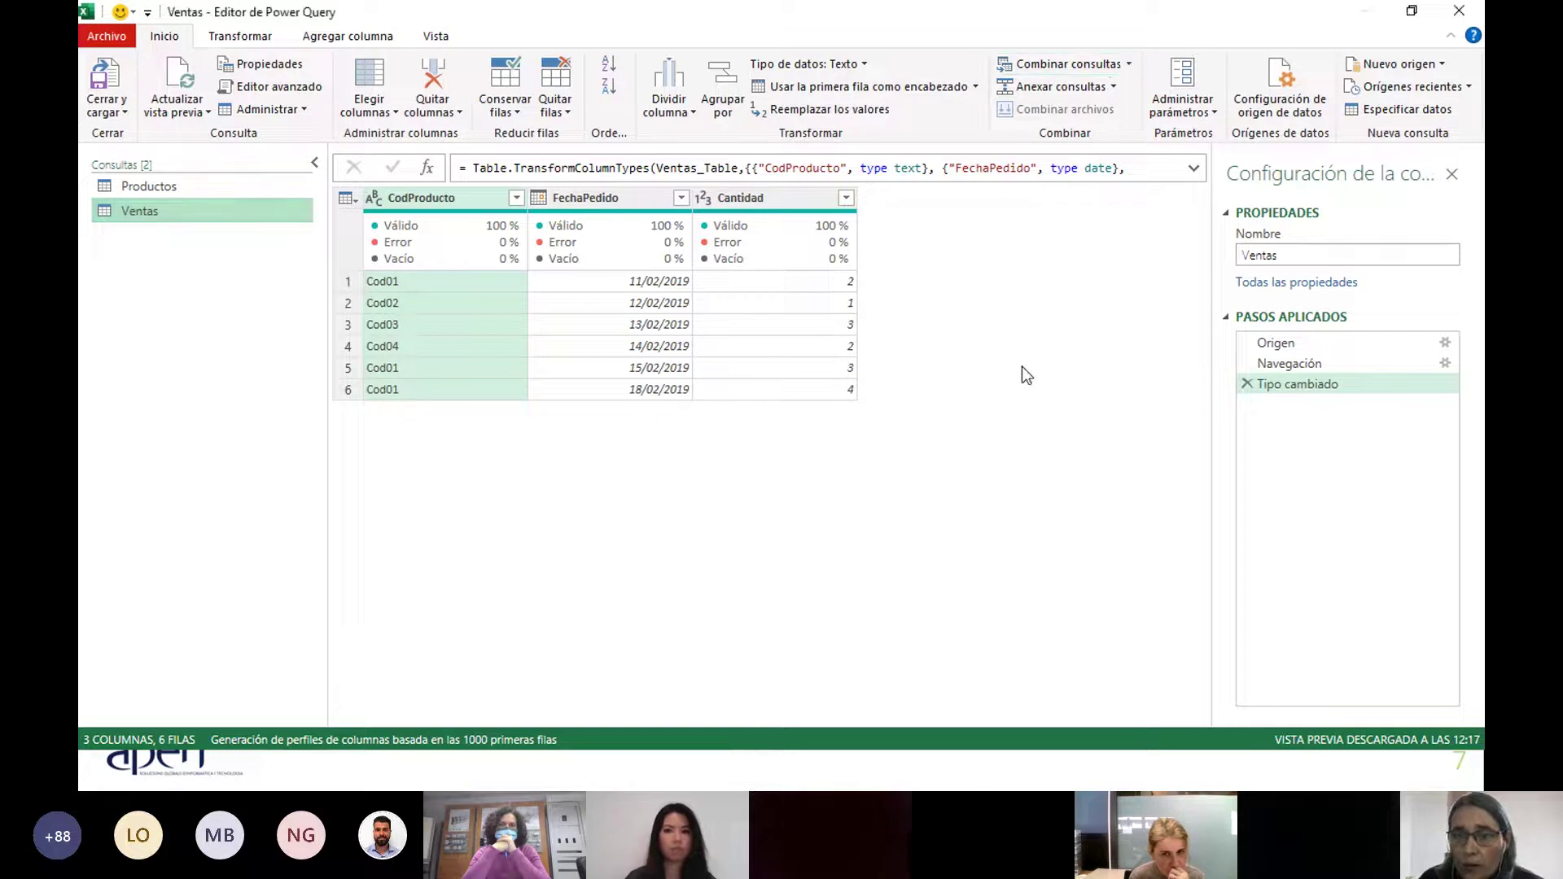
left_click(1129, 65)
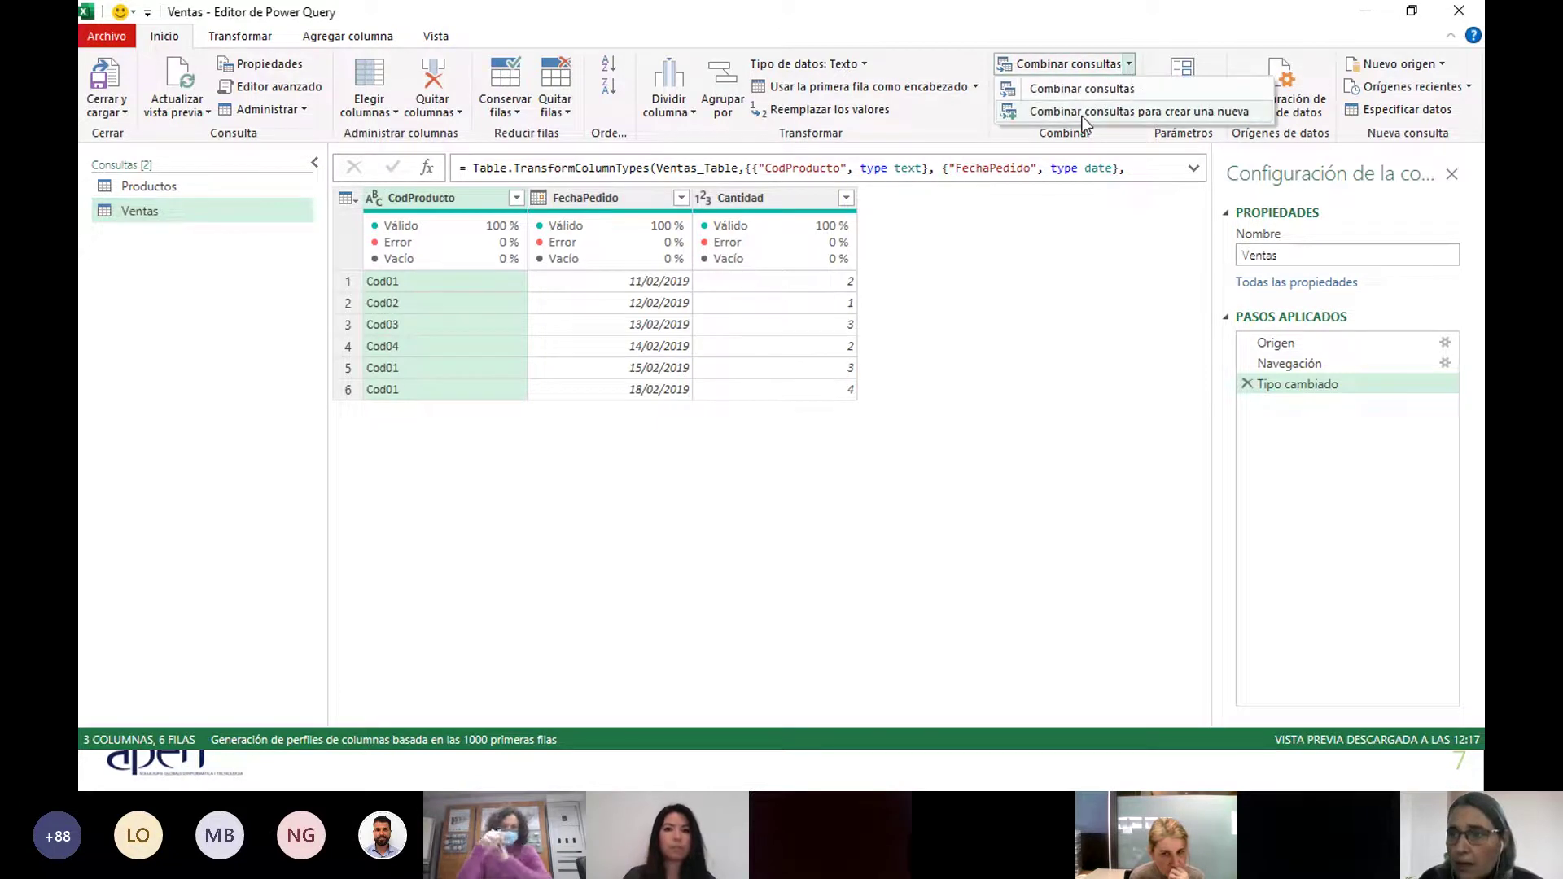
left_click(1165, 111)
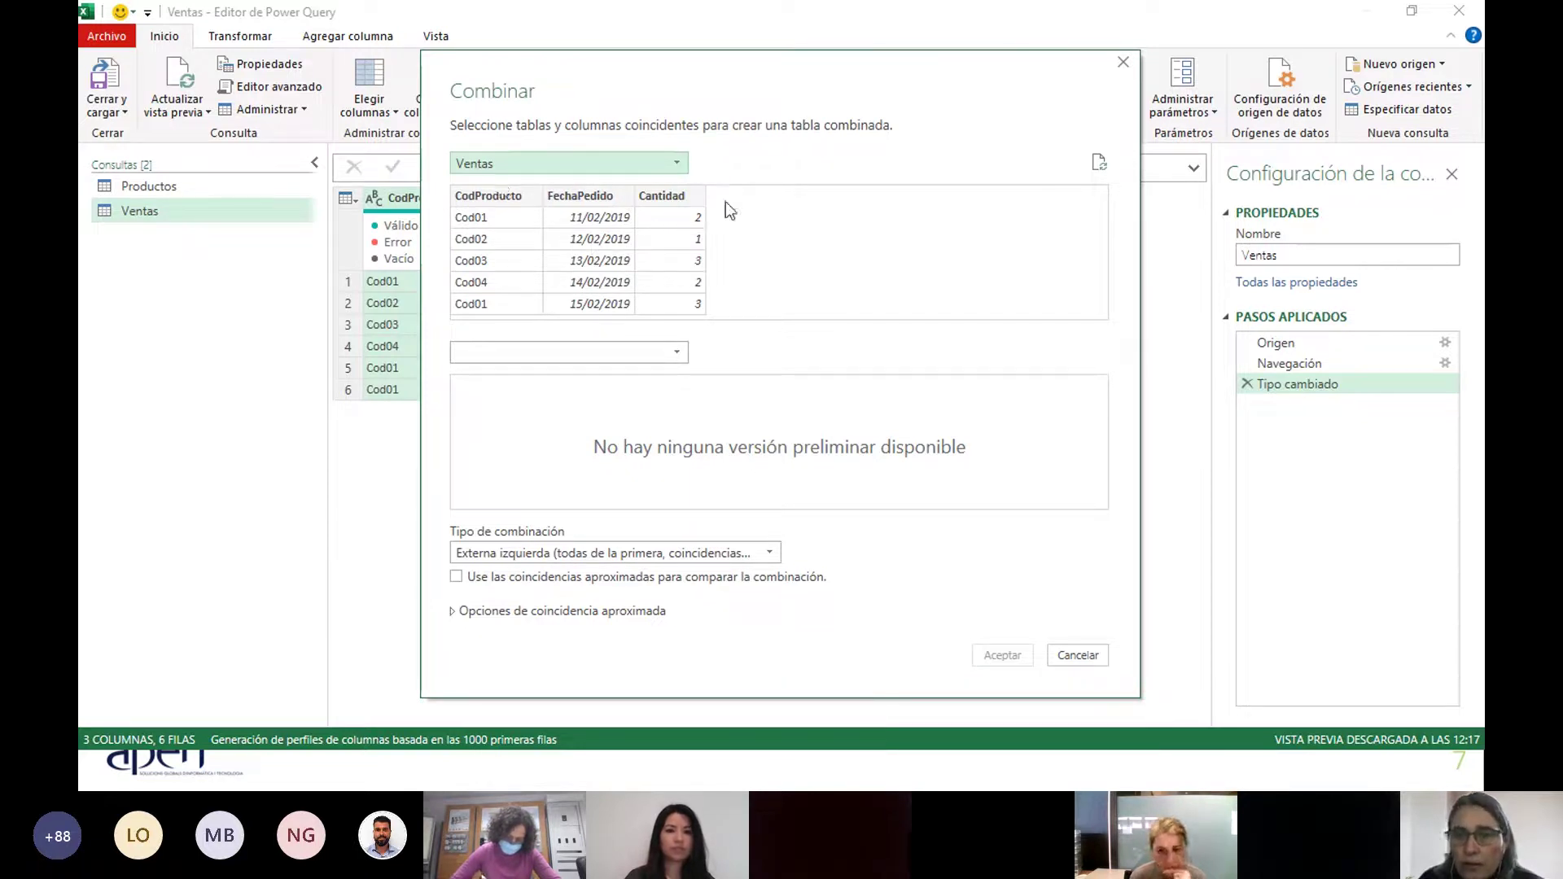
left_click(545, 166)
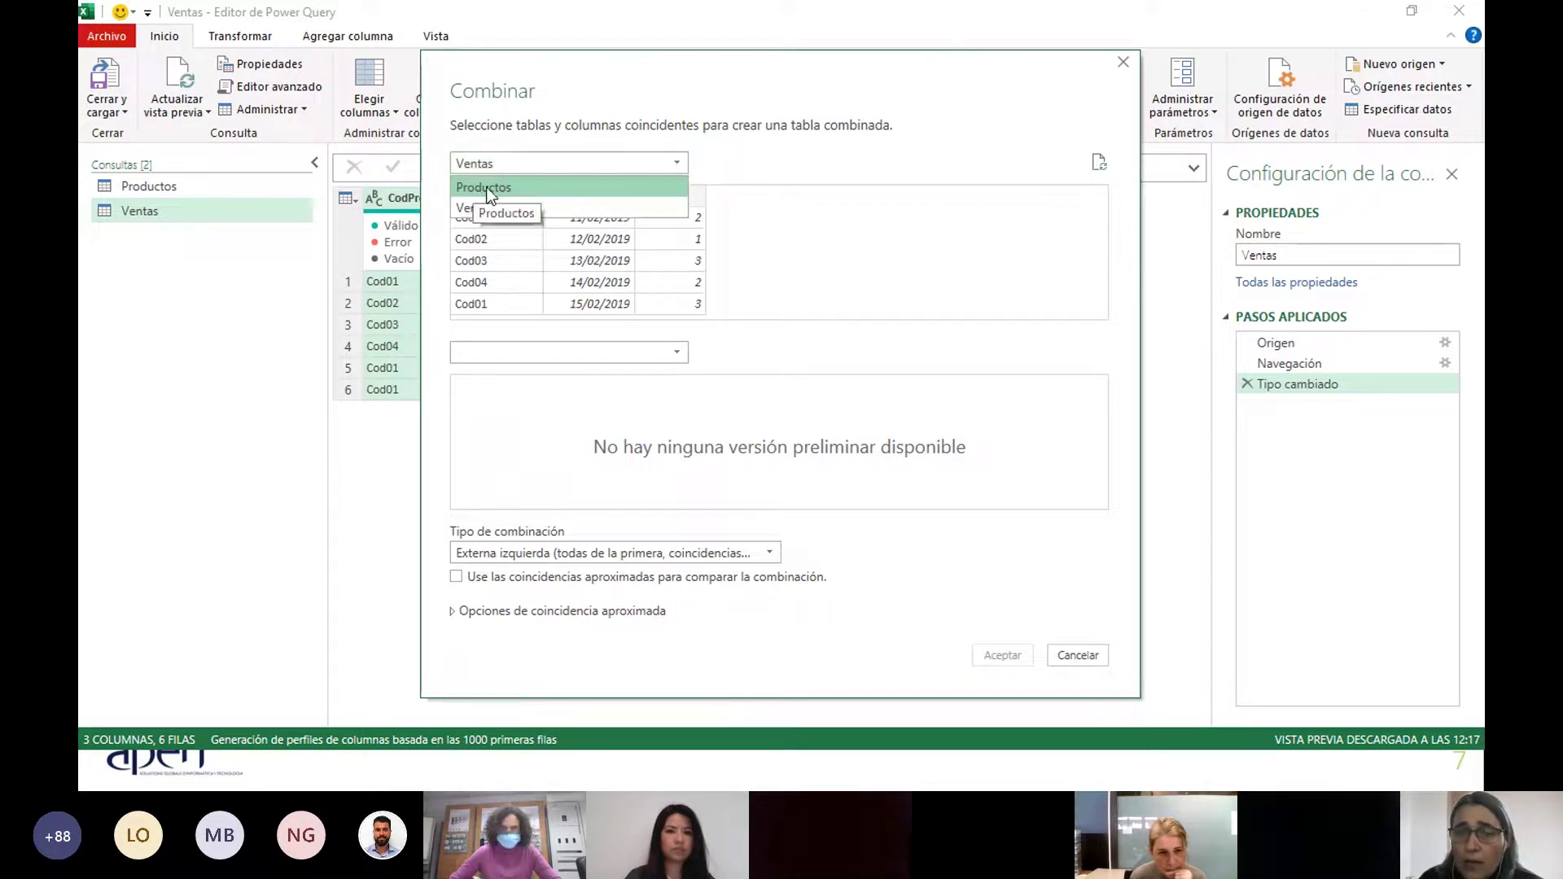
left_click(471, 208)
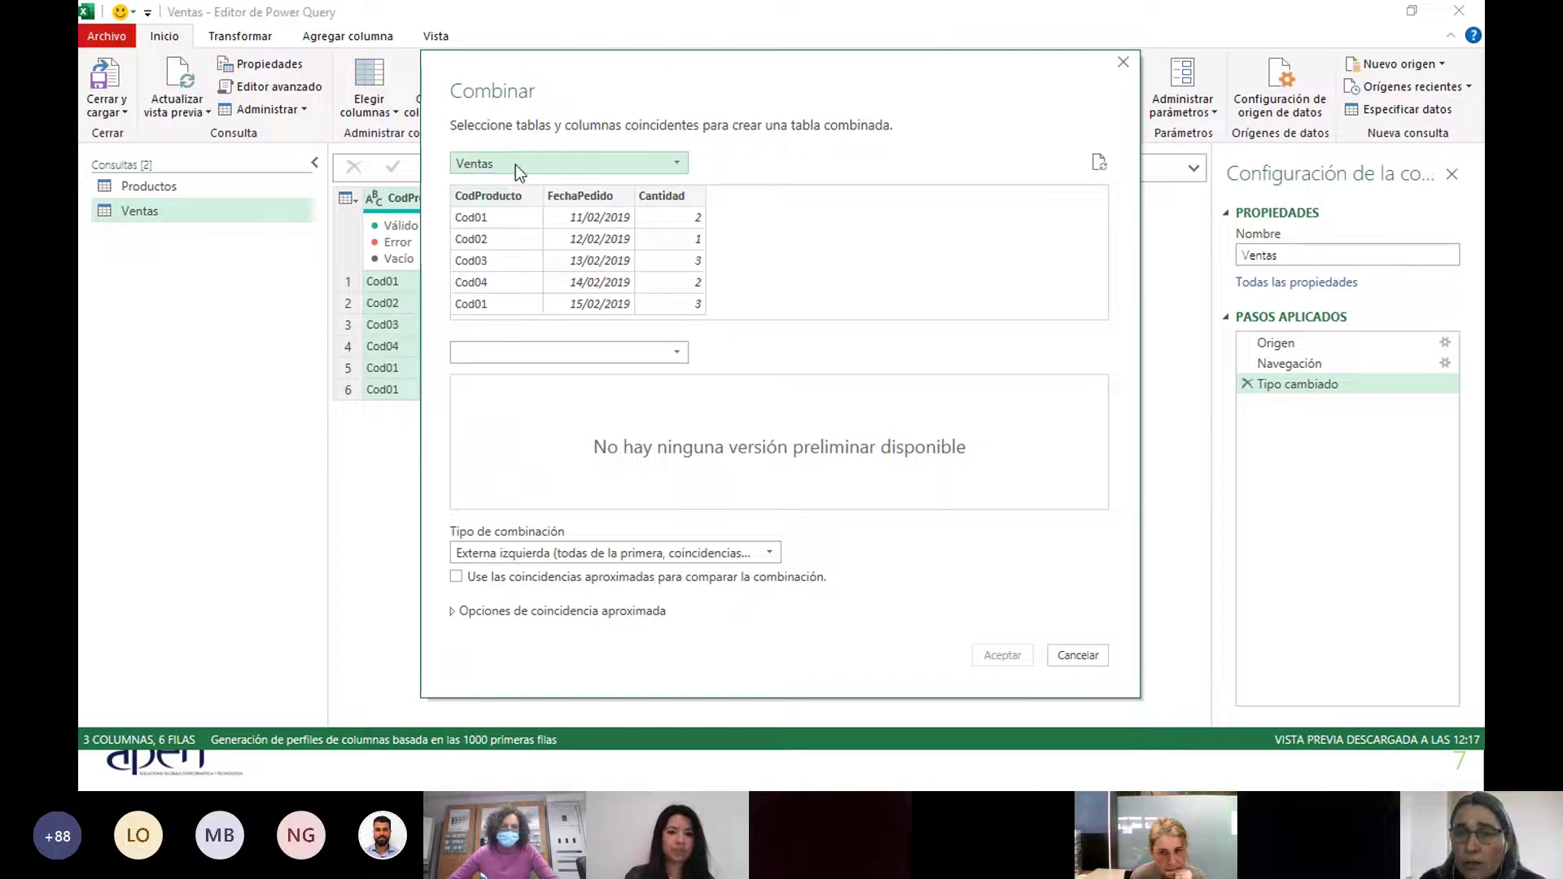
left_click(470, 353)
left_click(465, 377)
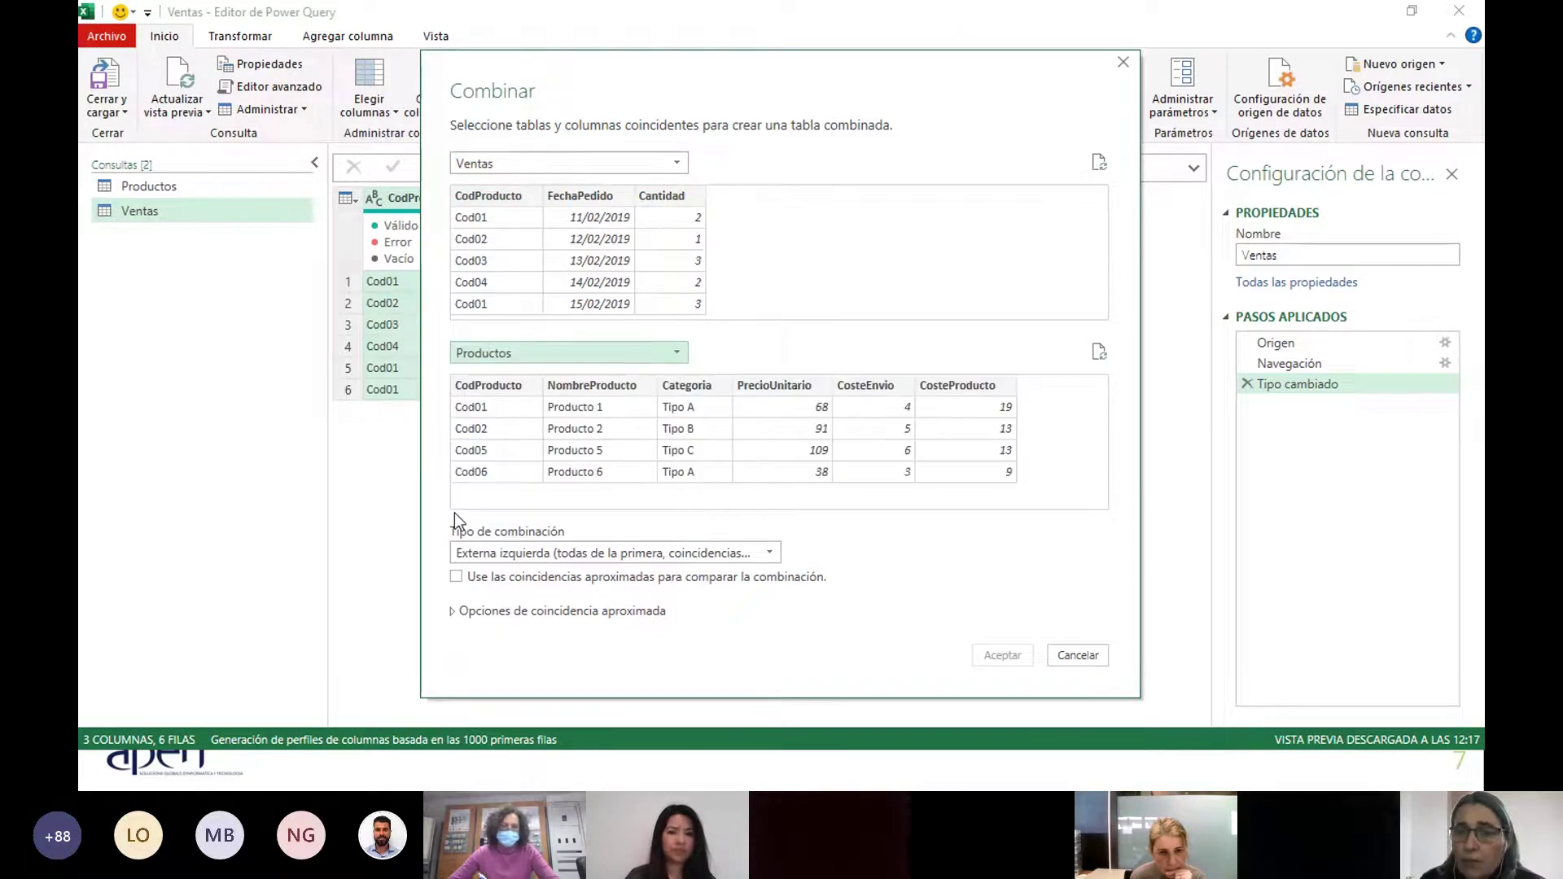
Match the tables on CodProducto, keep the Externa izquierda combination type, and create the combined query.
left_click(496, 196)
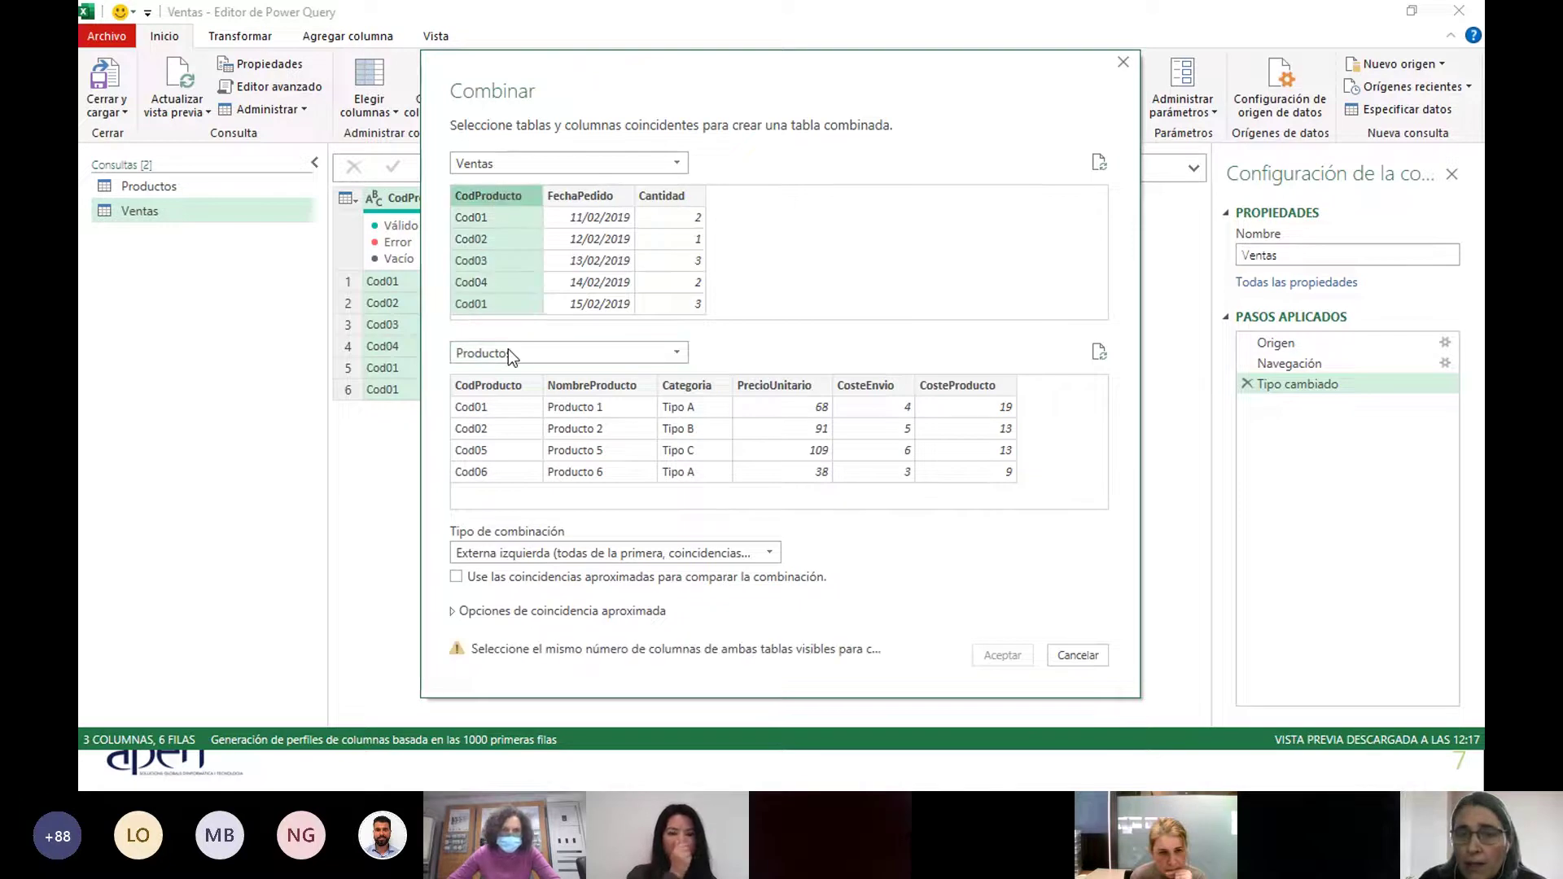
left_click(492, 385)
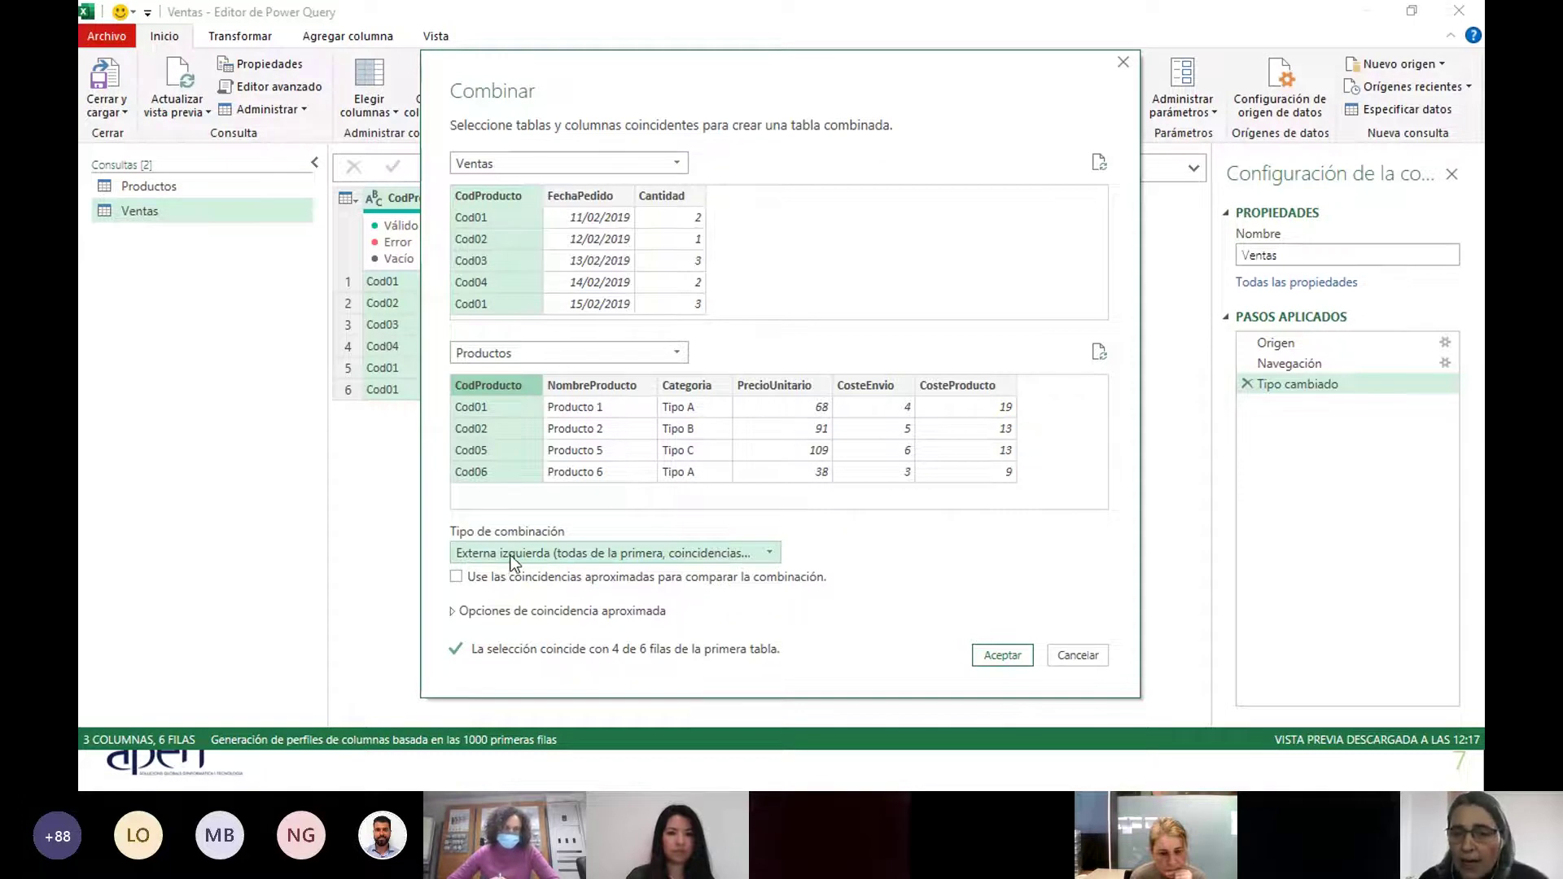
left_click(590, 555)
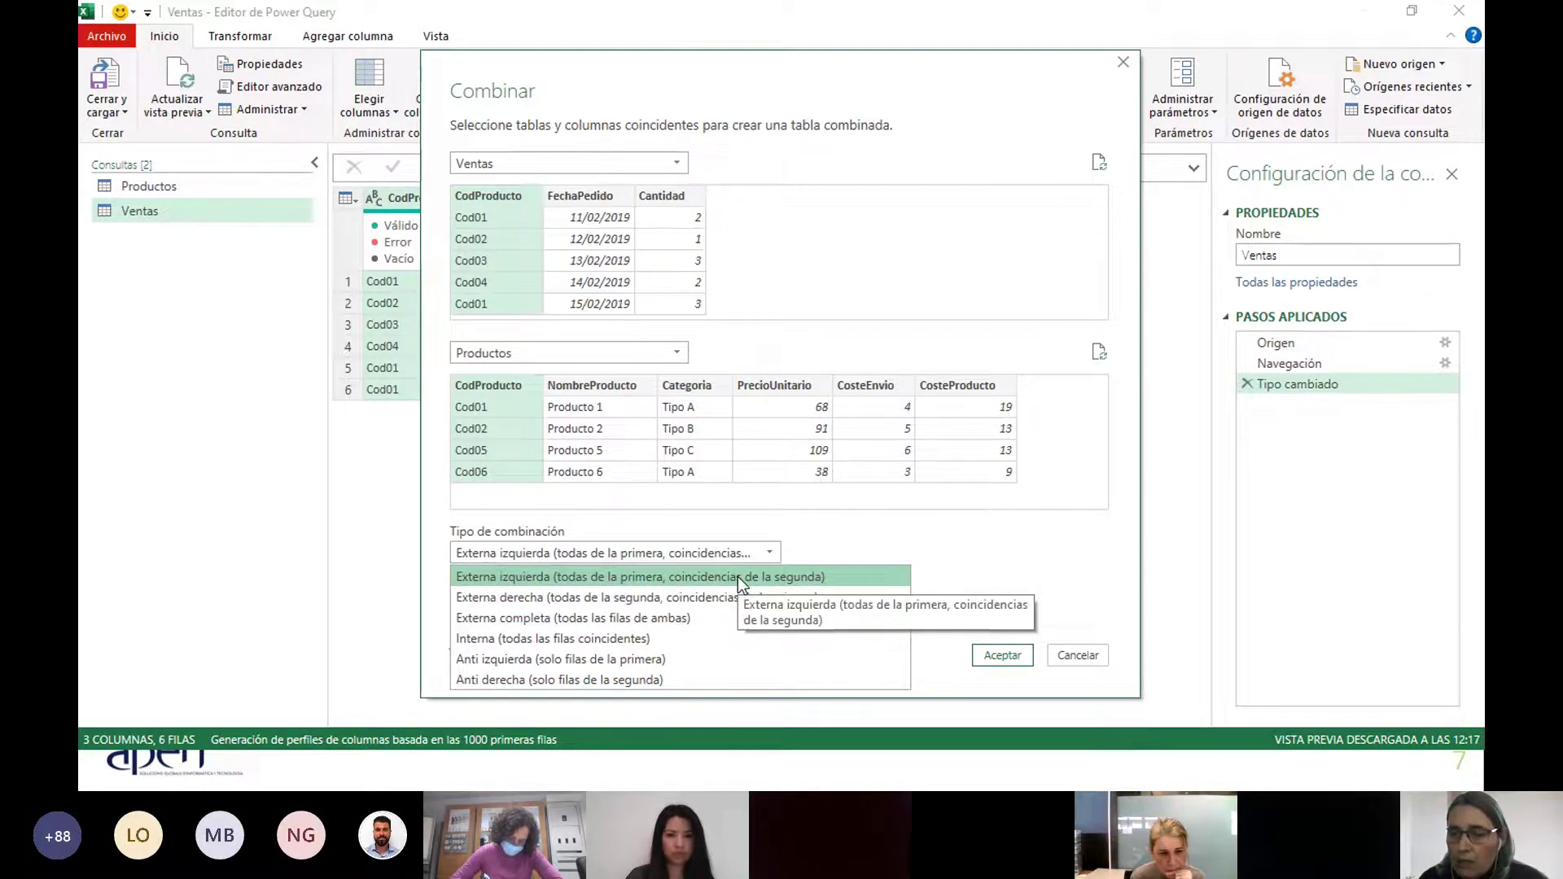
left_click(989, 657)
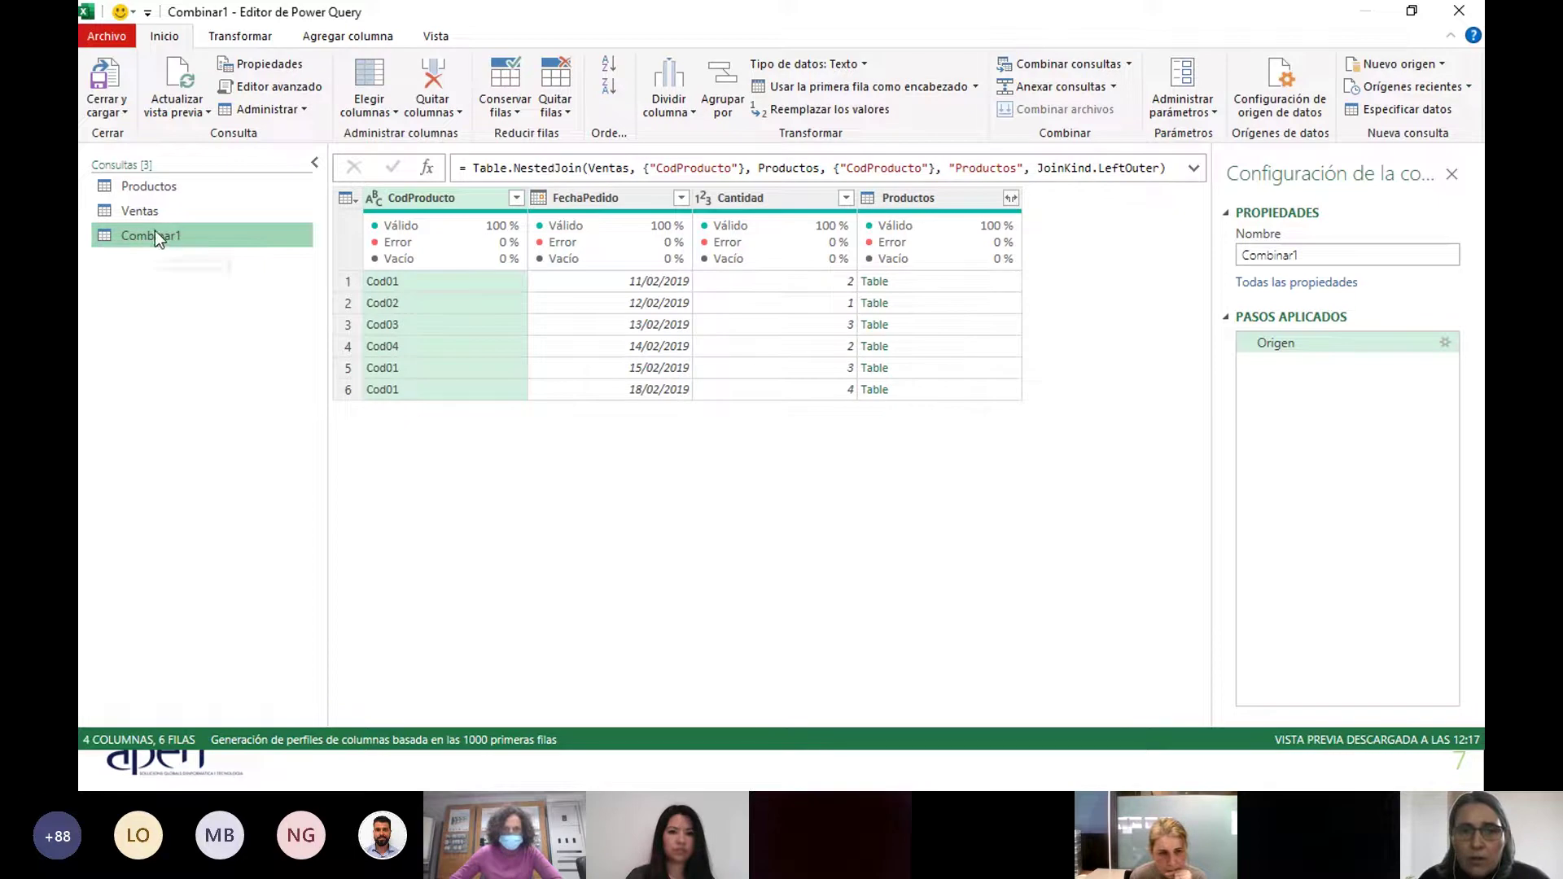
Rename the combined query Combinar1 as EI.
double_click(1253, 255)
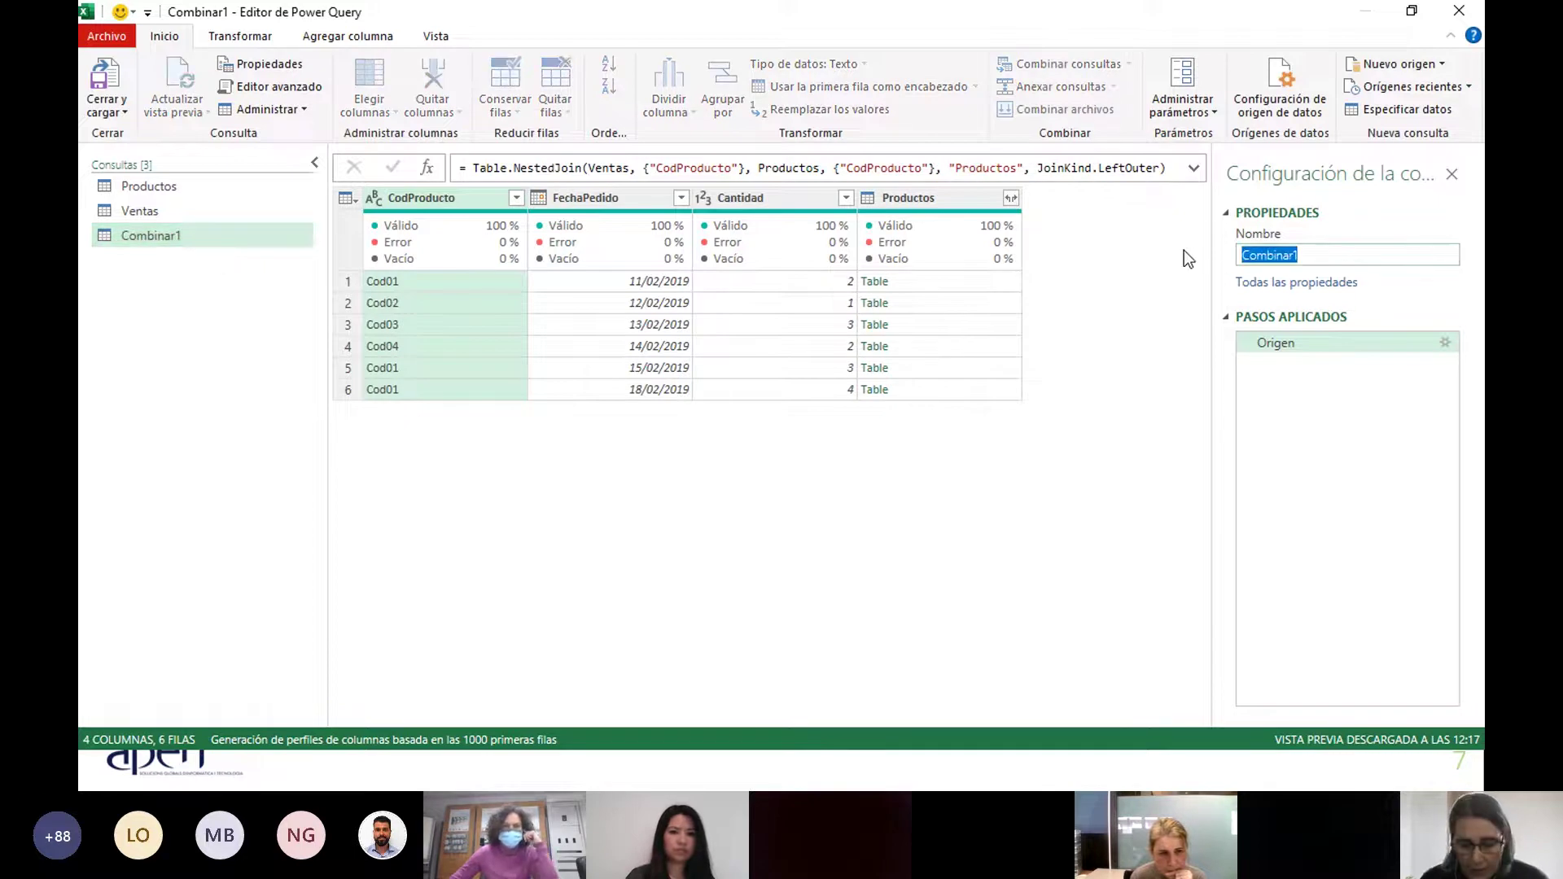
type("El")
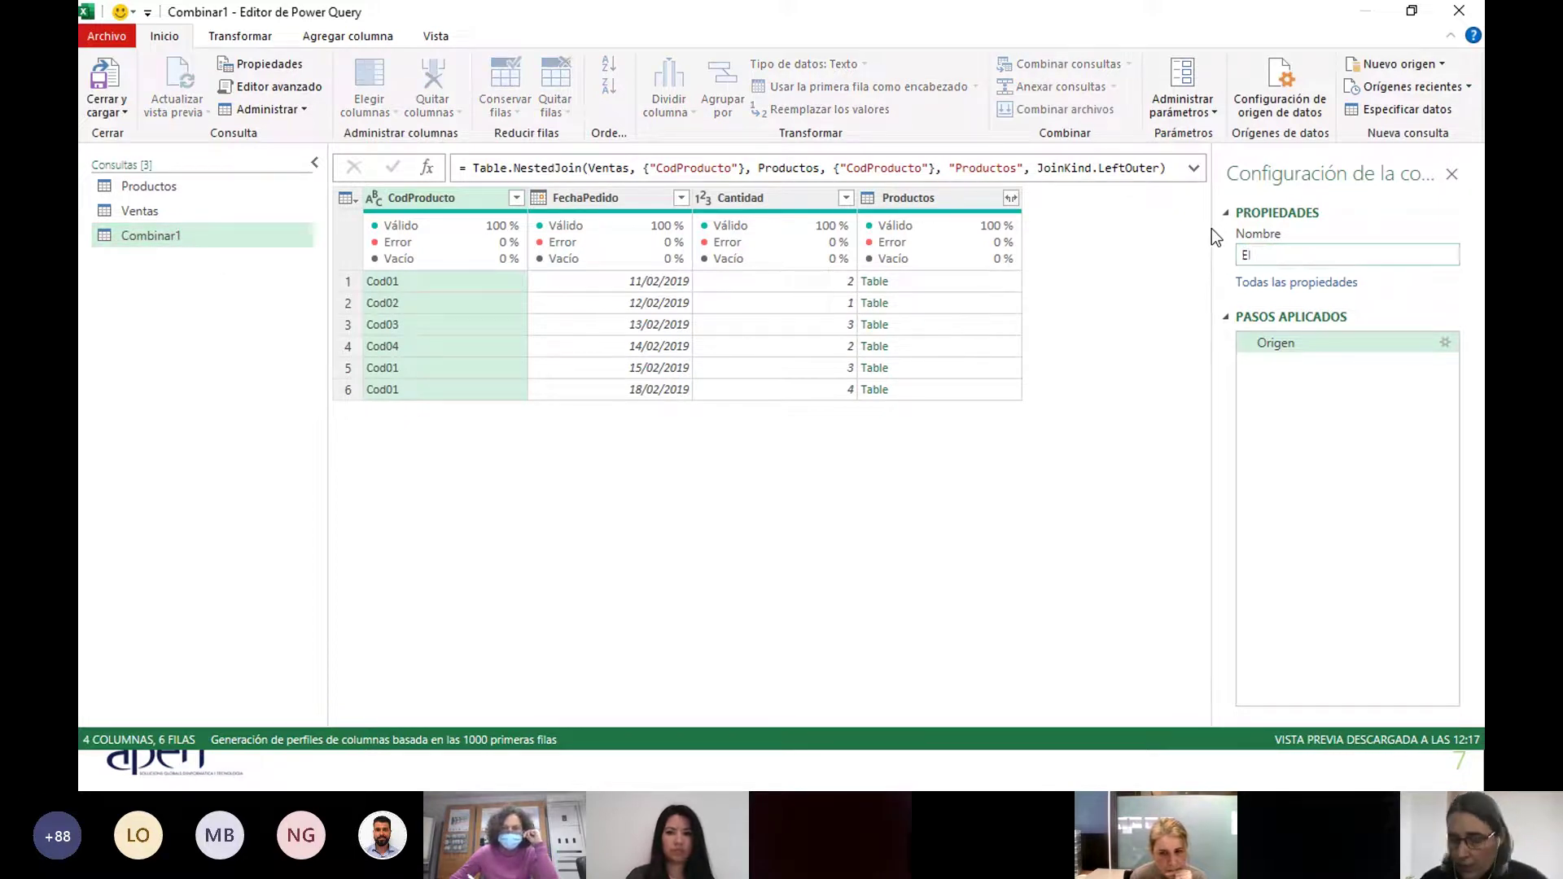
key("Return")
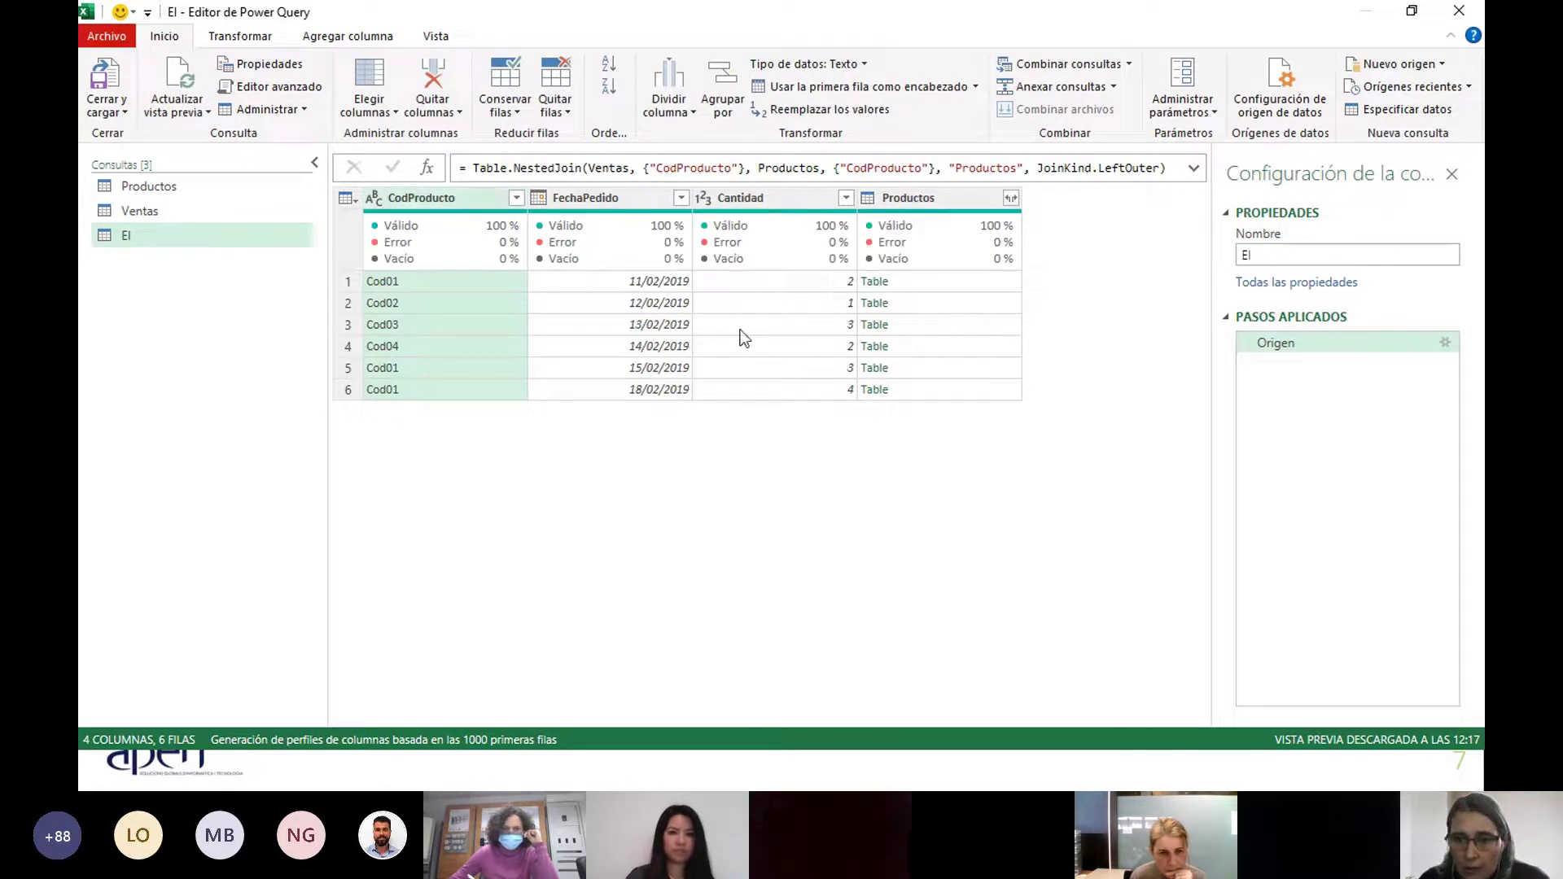
Expand the Productos column with only NombreProducto and PrecioUnitario, keeping the original column name as prefix.
left_click(1013, 194)
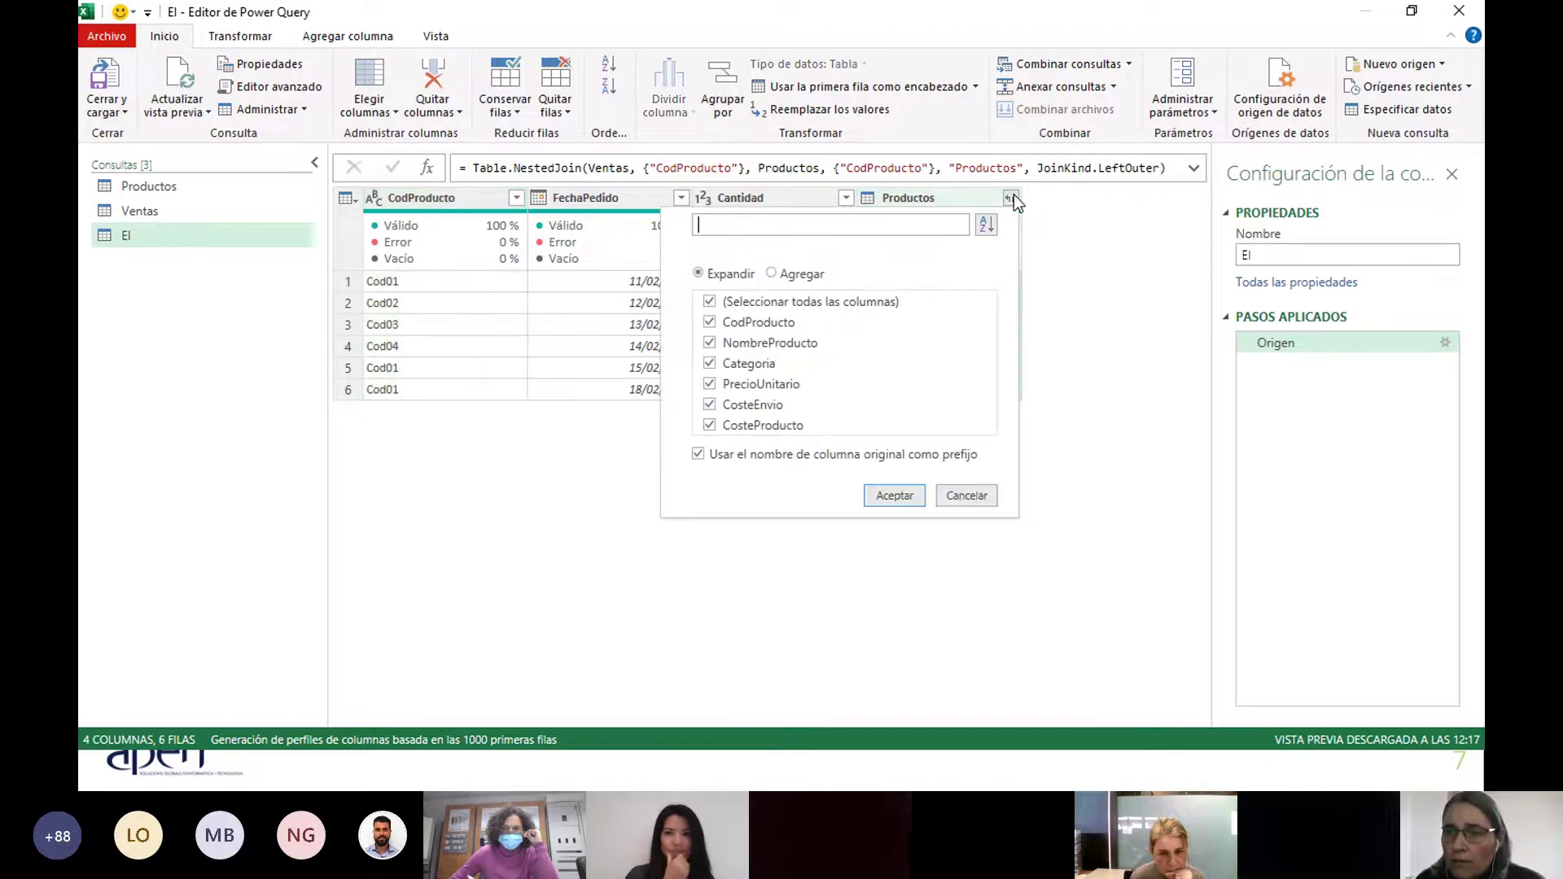
left_click(709, 301)
left_click(709, 345)
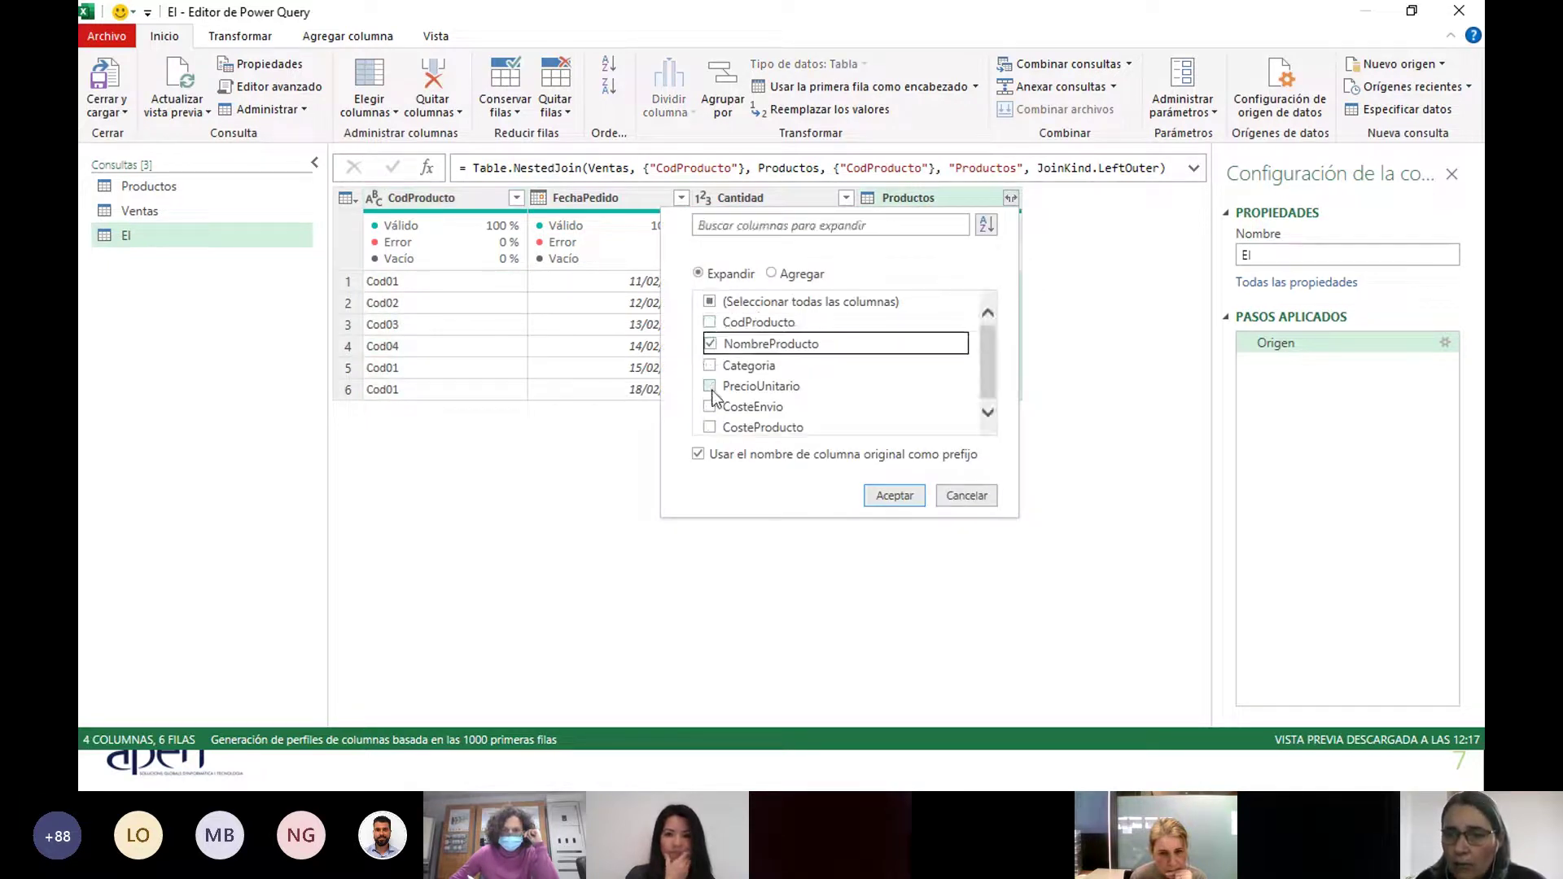
left_click(709, 386)
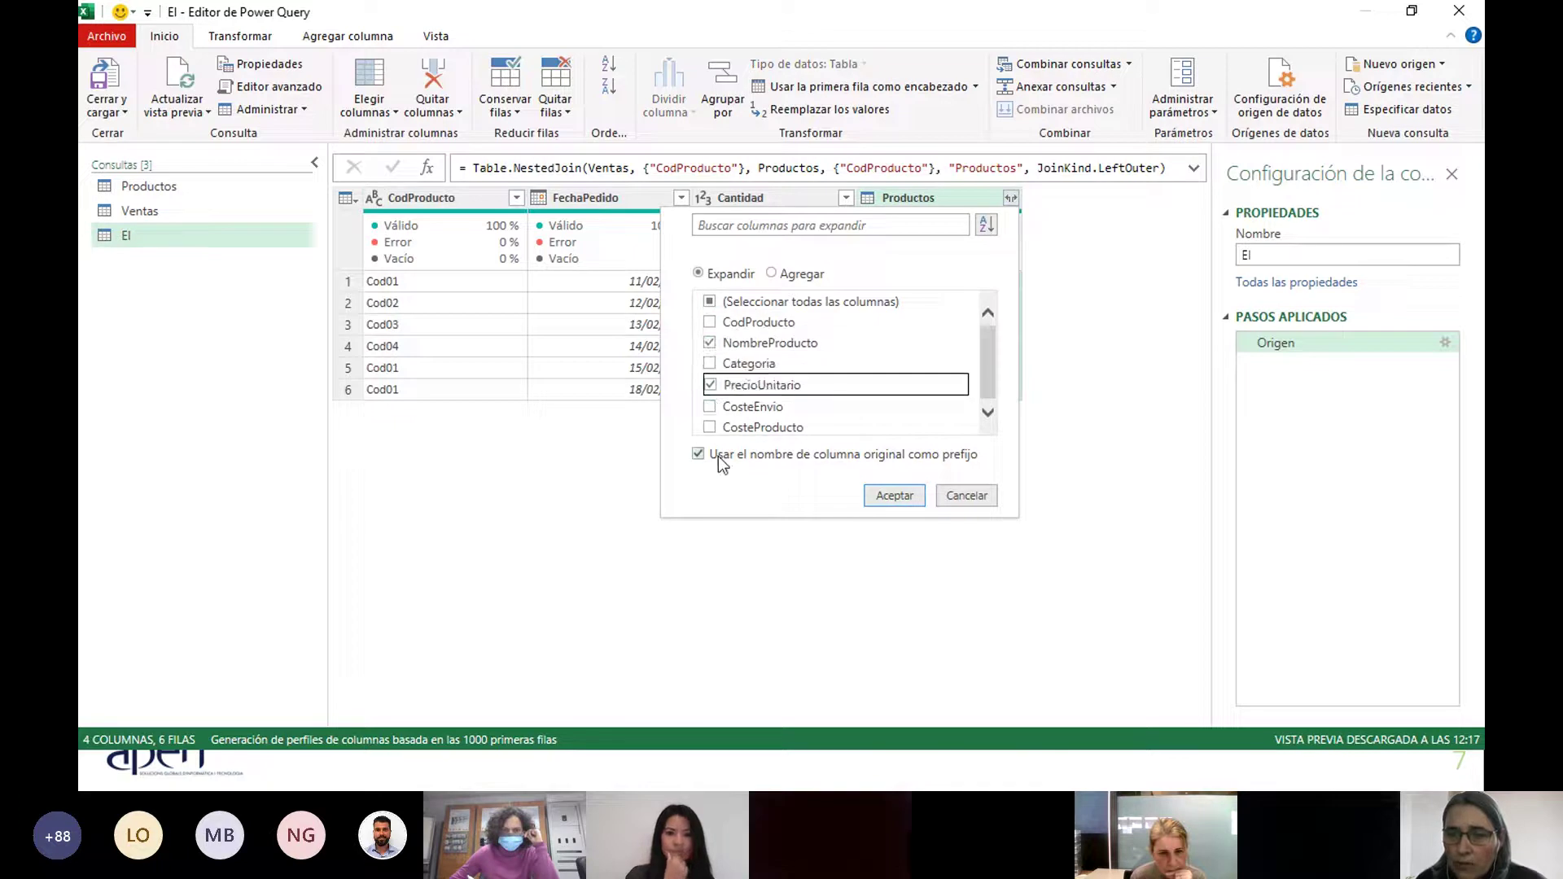
left_click(885, 495)
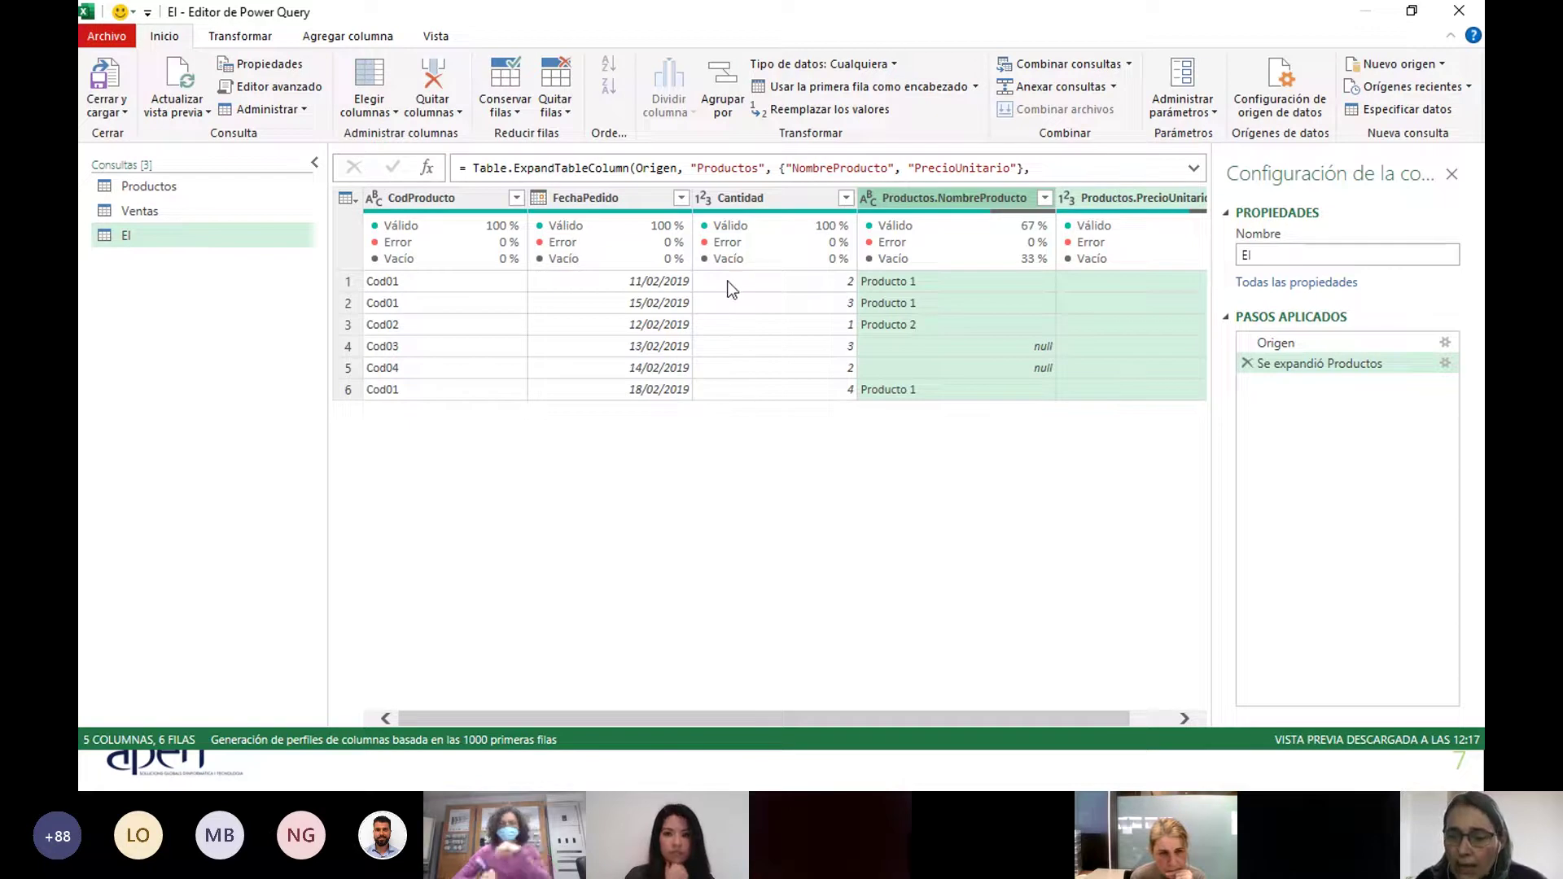
Replace the null values in the Productos.NombreProducto column with "No existe refernecia".
left_click_drag(925, 716, 1006, 724)
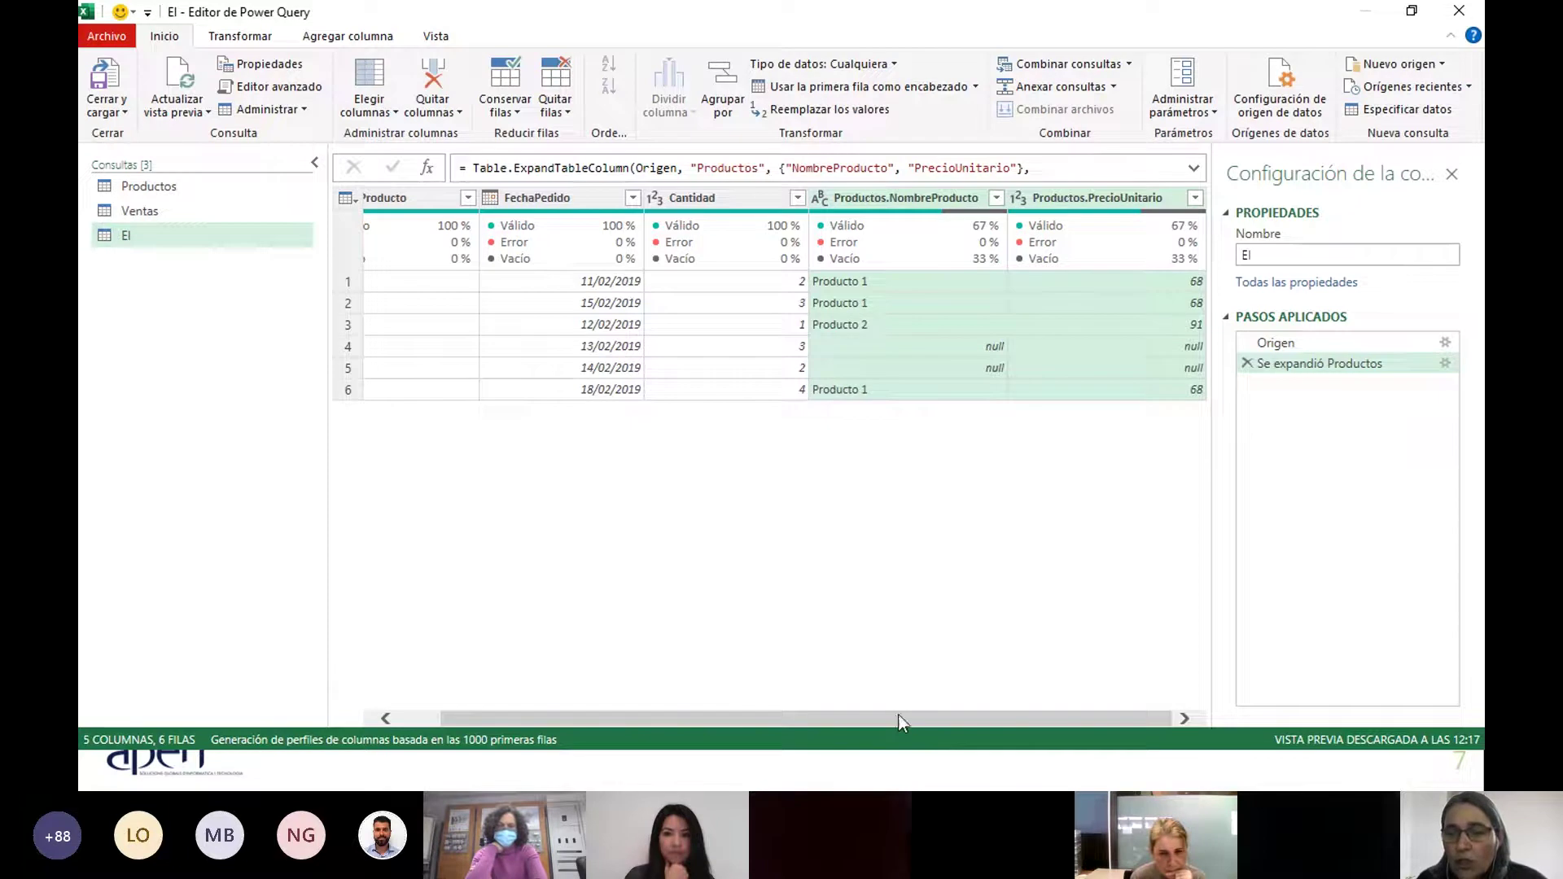
left_click_drag(877, 715, 836, 717)
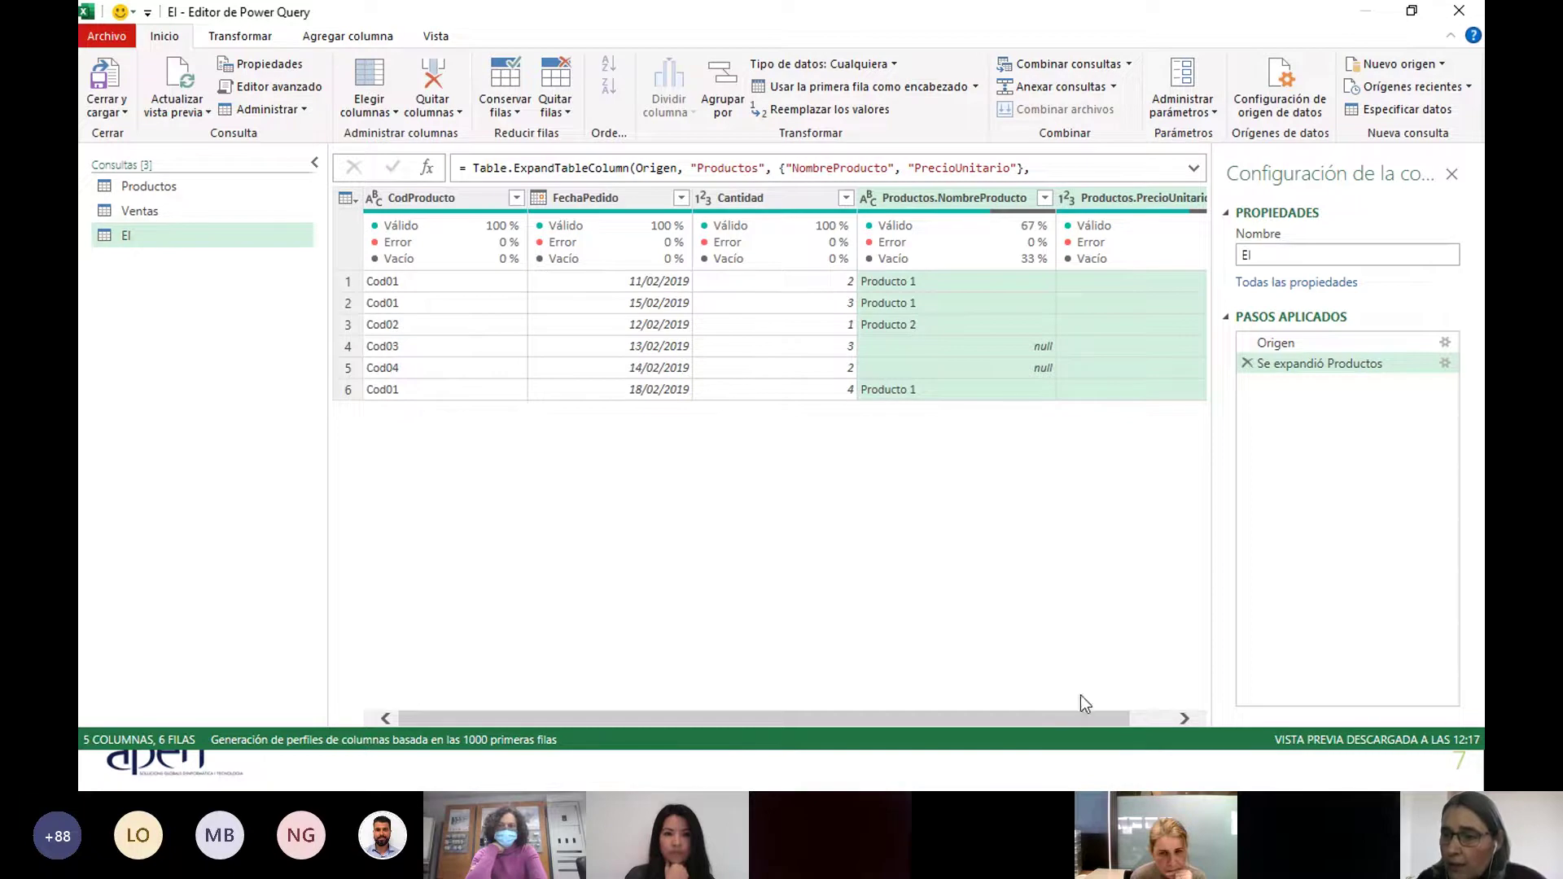
left_click_drag(1094, 716, 1138, 715)
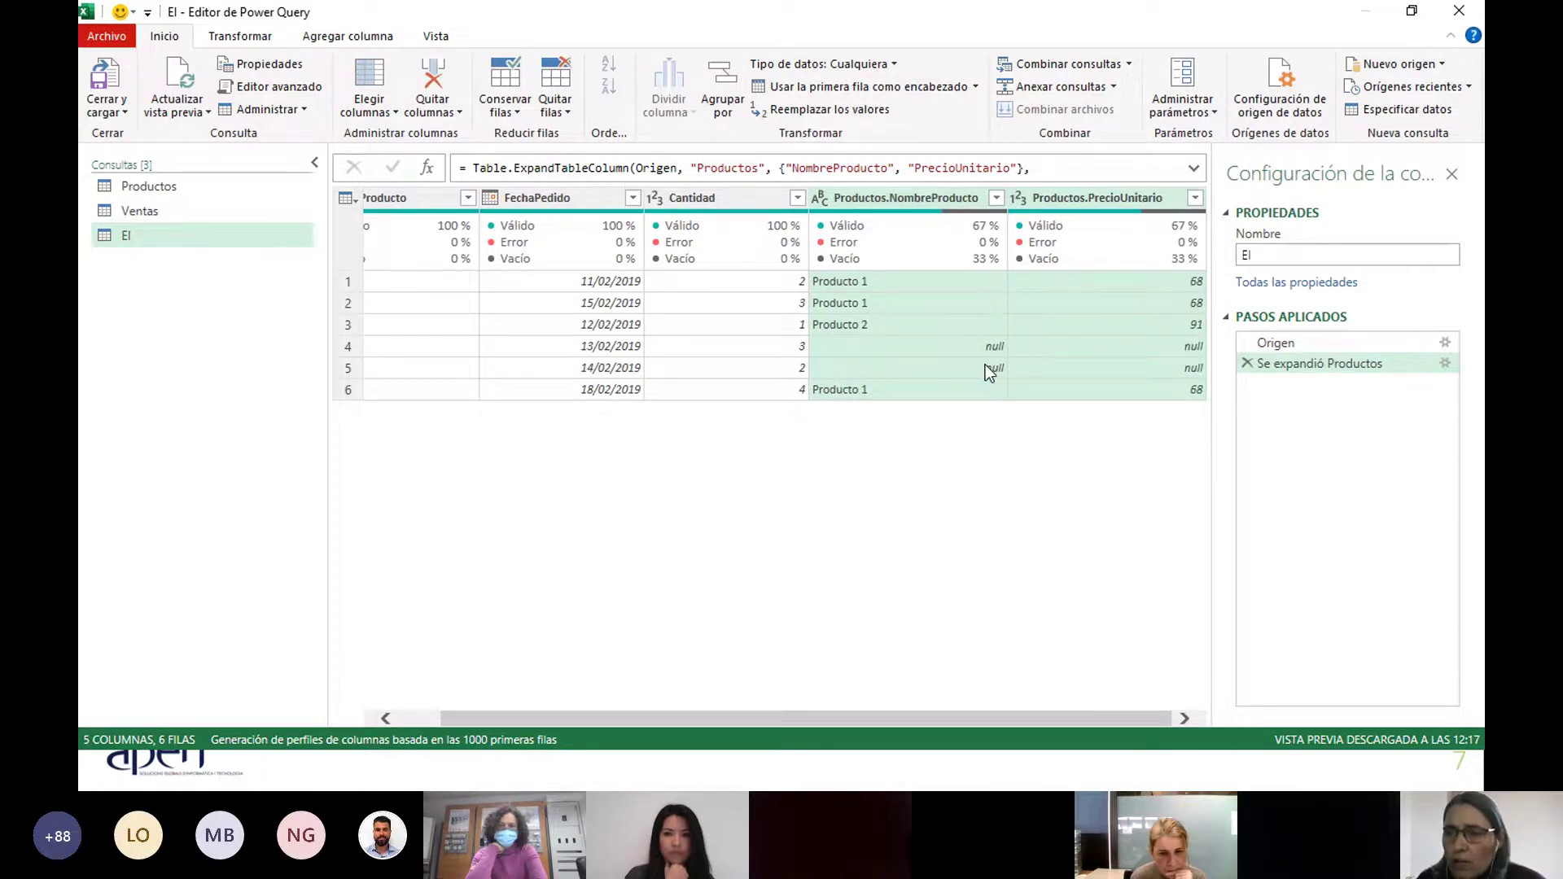
left_click(943, 197)
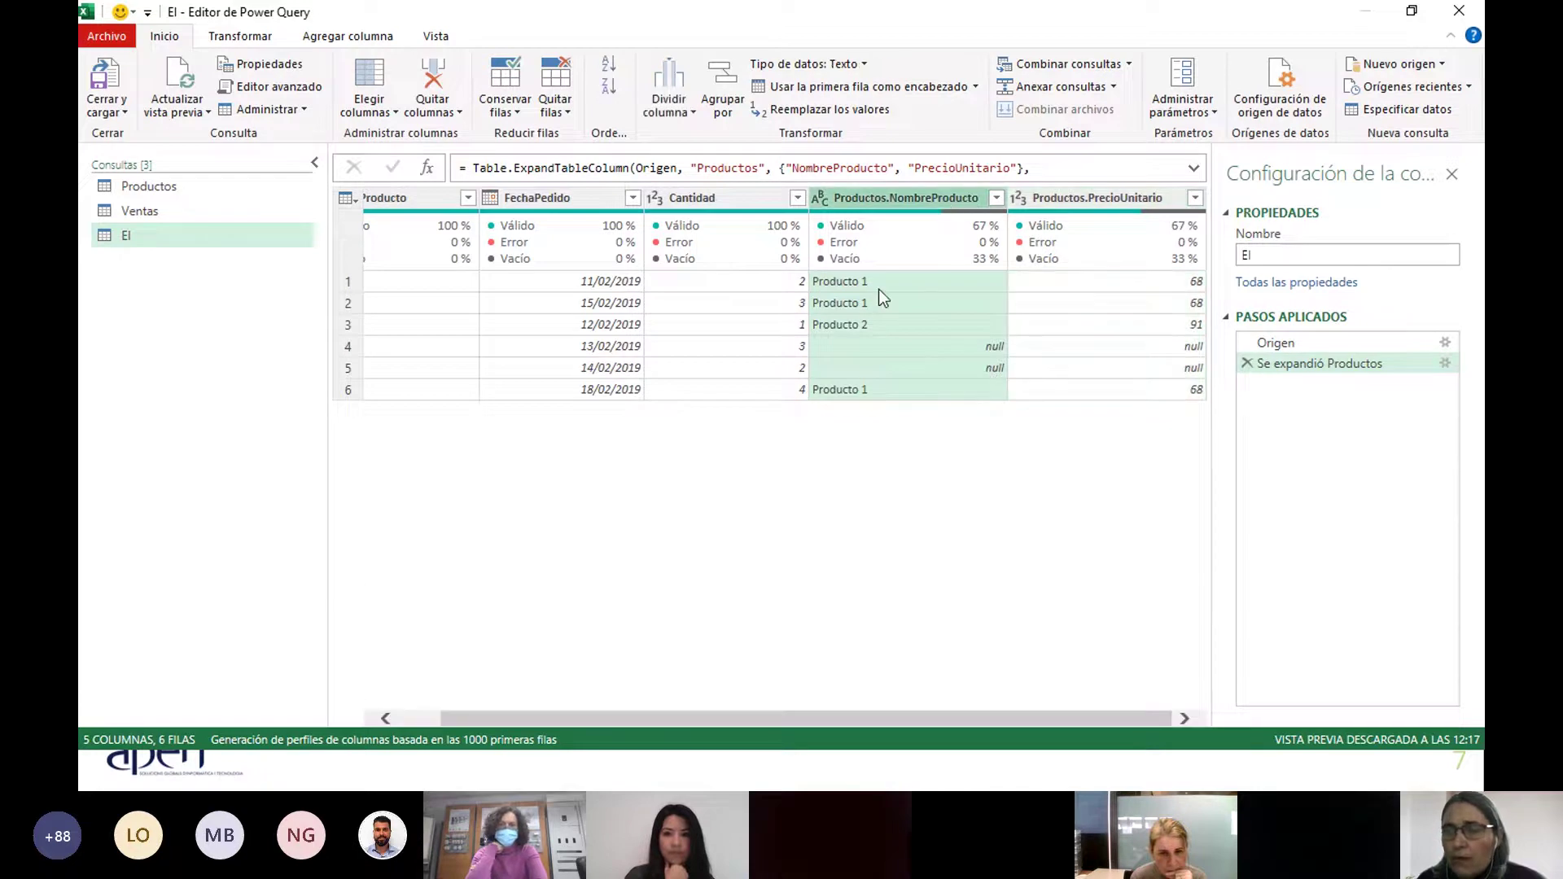
left_click(959, 349)
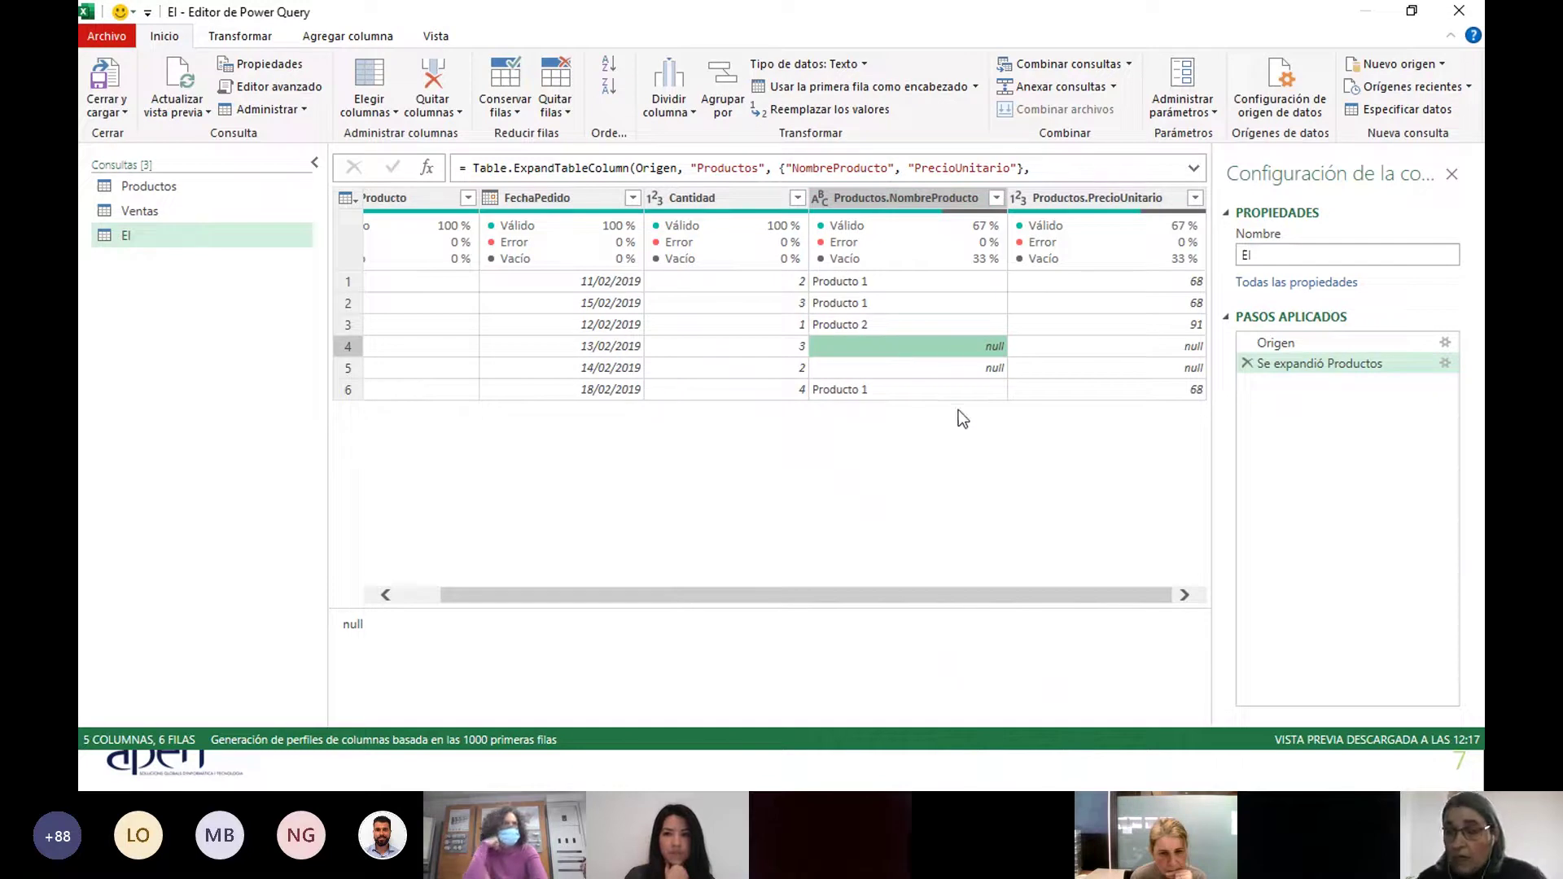
right_click(949, 346)
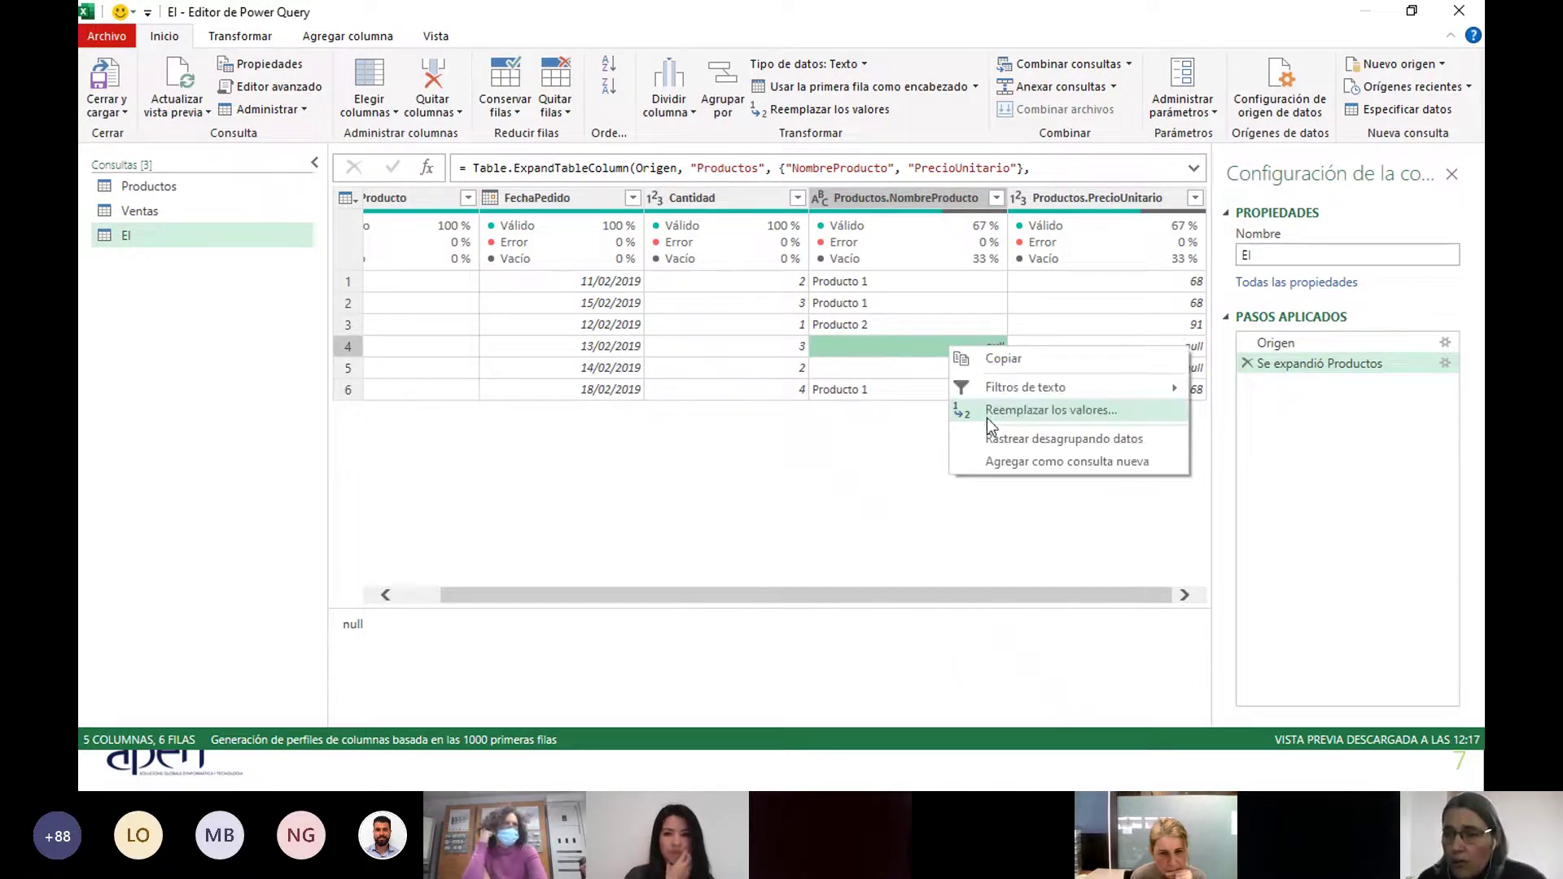
left_click(987, 415)
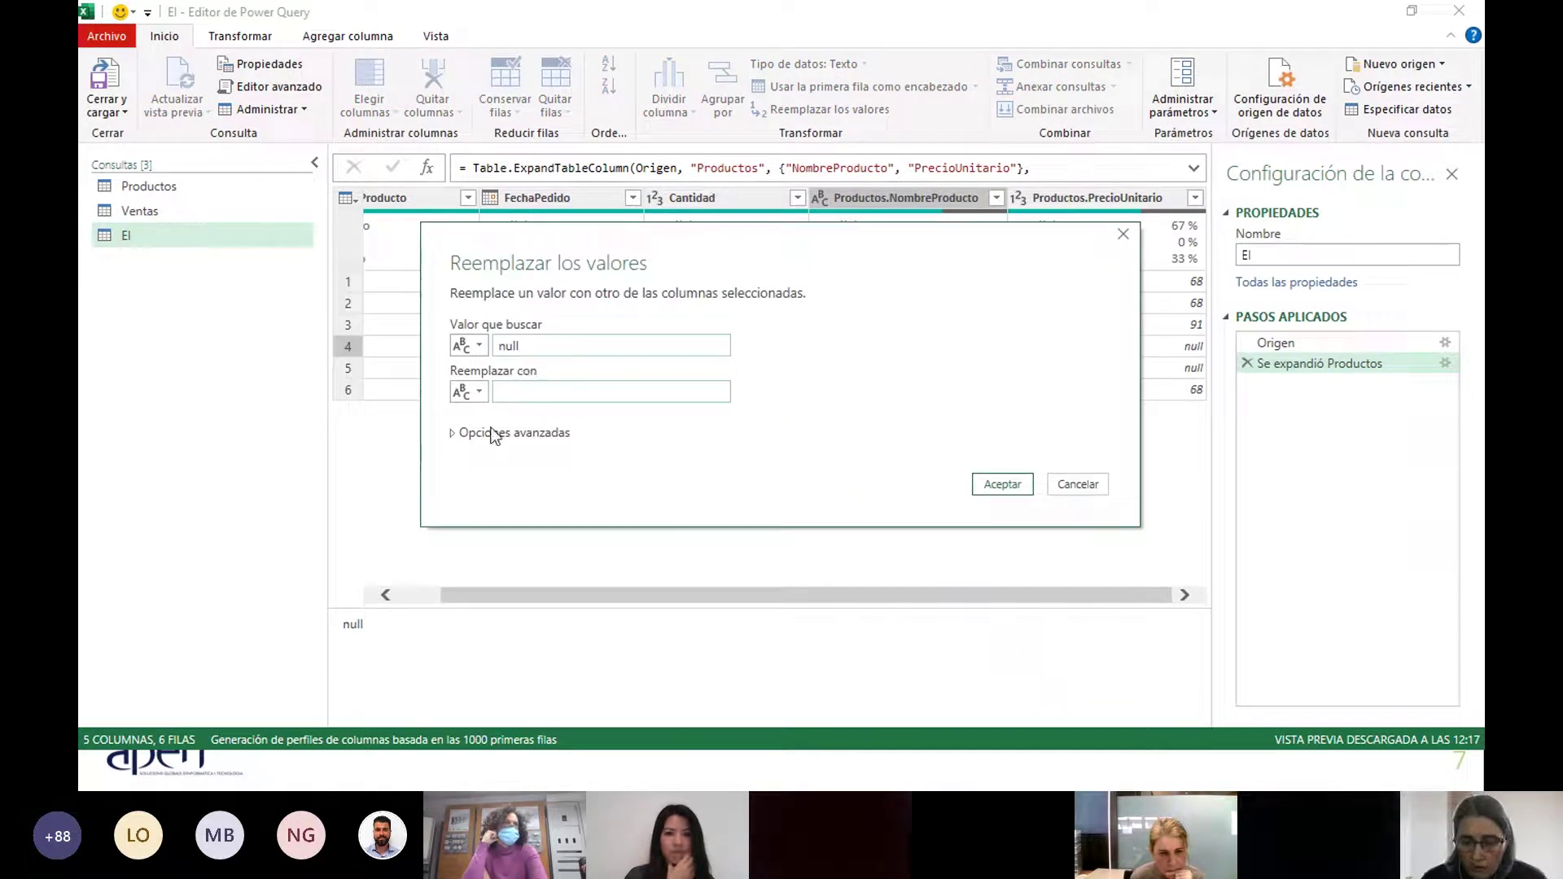
type("No e")
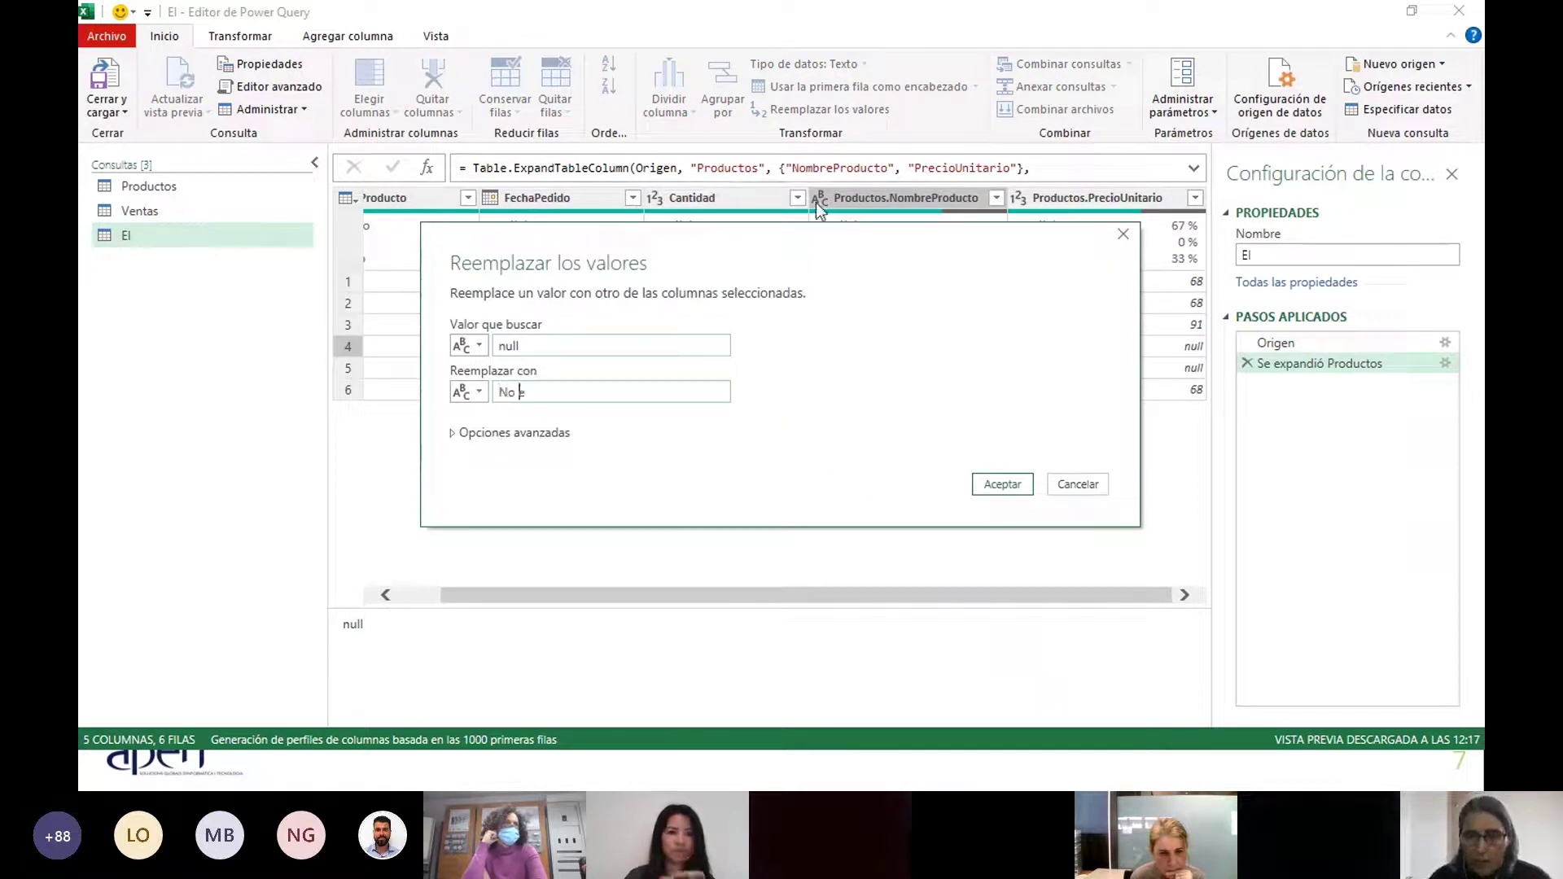
type("xiste refernecia")
key("Return")
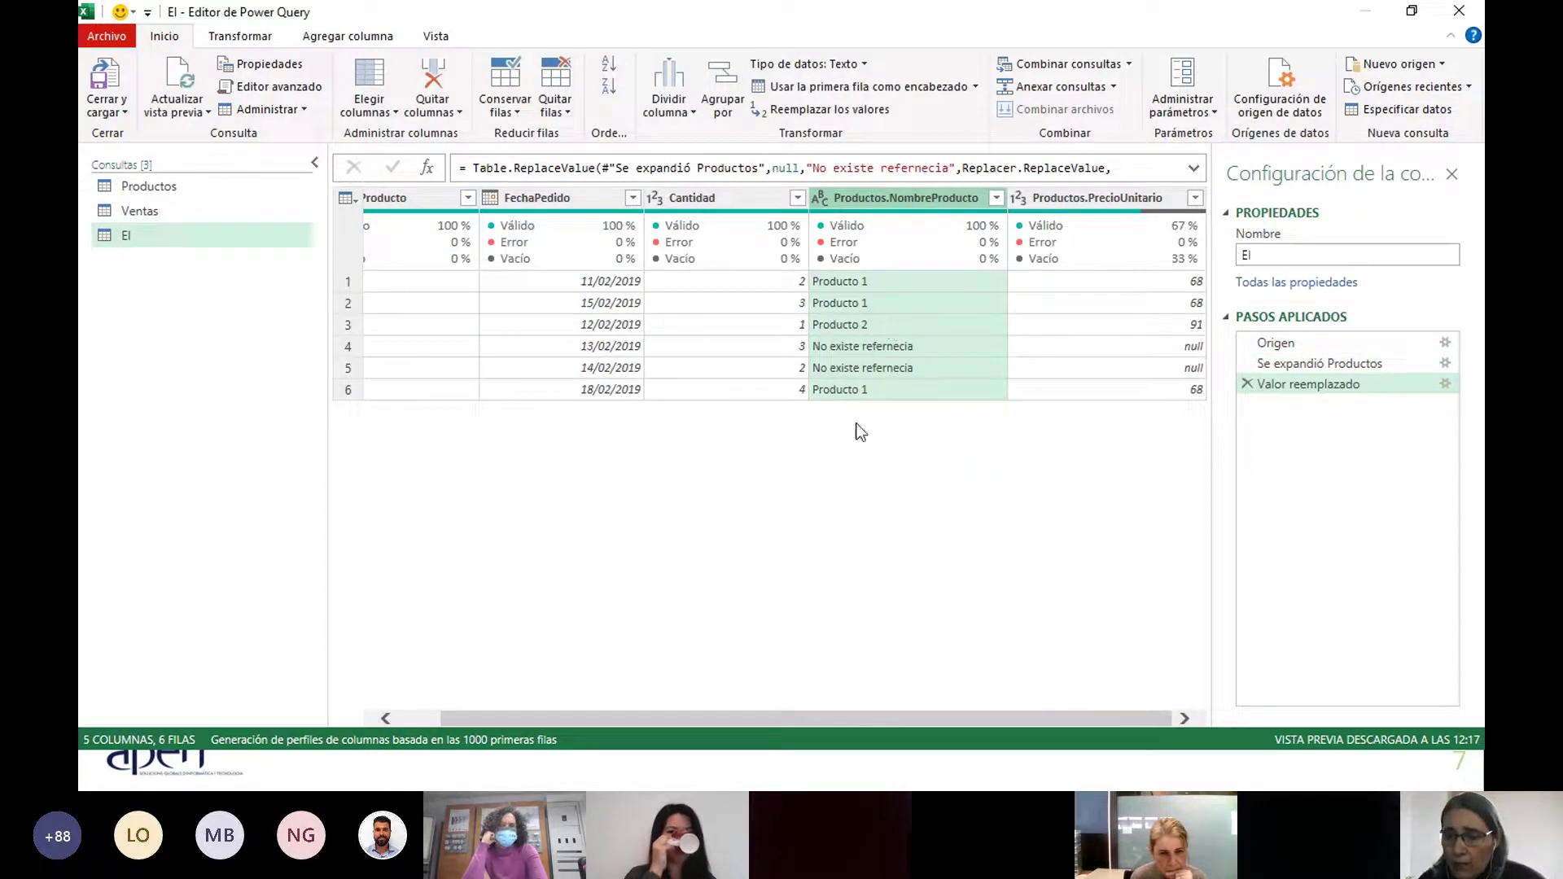
Replace the null values in the Productos.PrecioUnitario column with 0.
left_click(1117, 350)
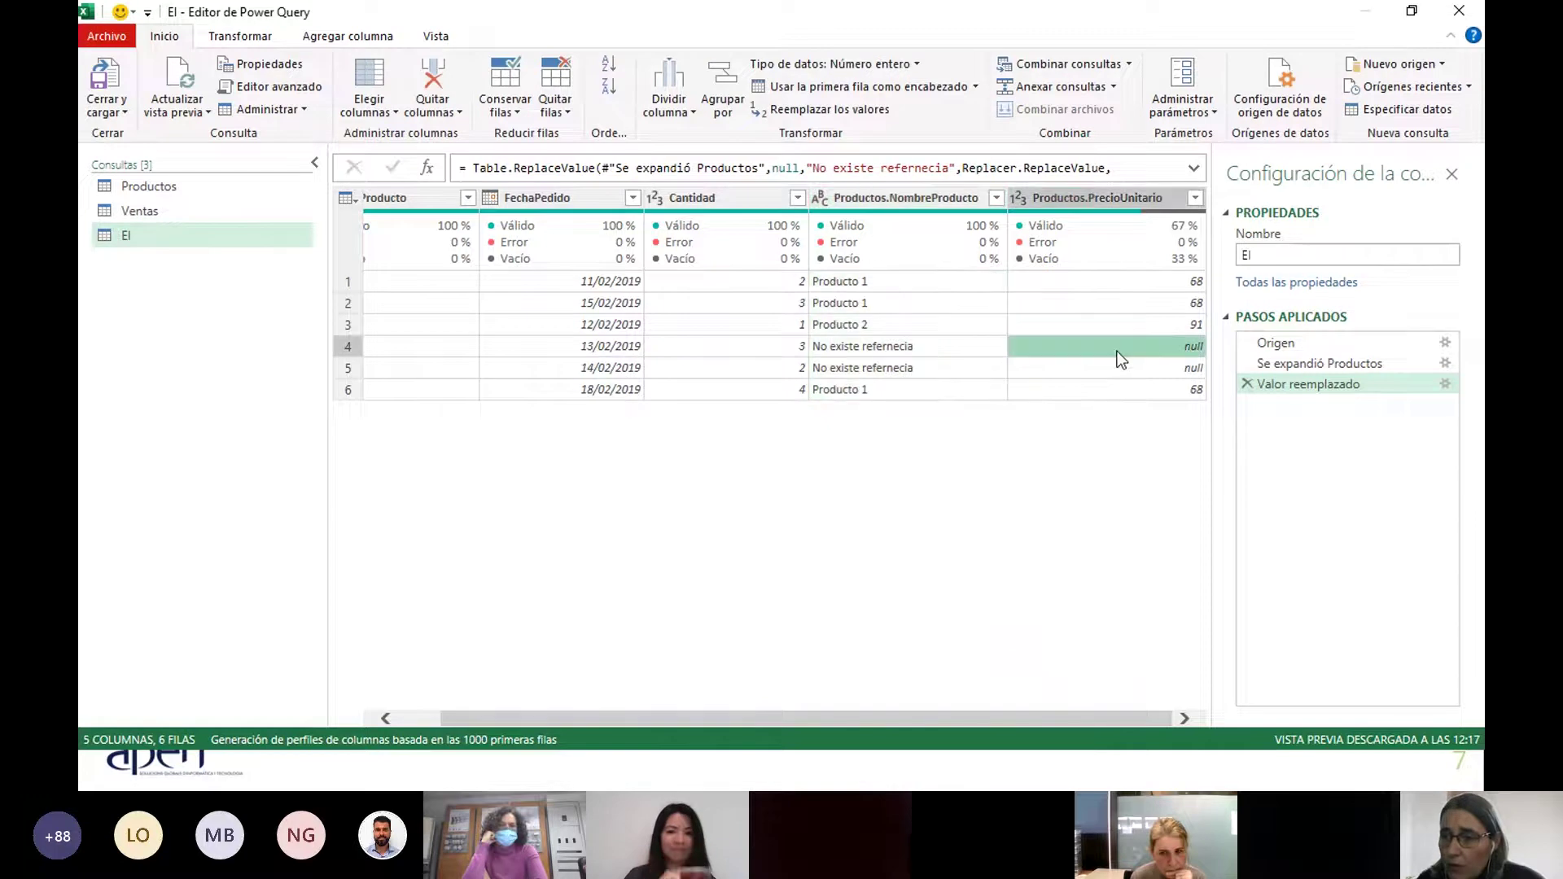
right_click(1115, 345)
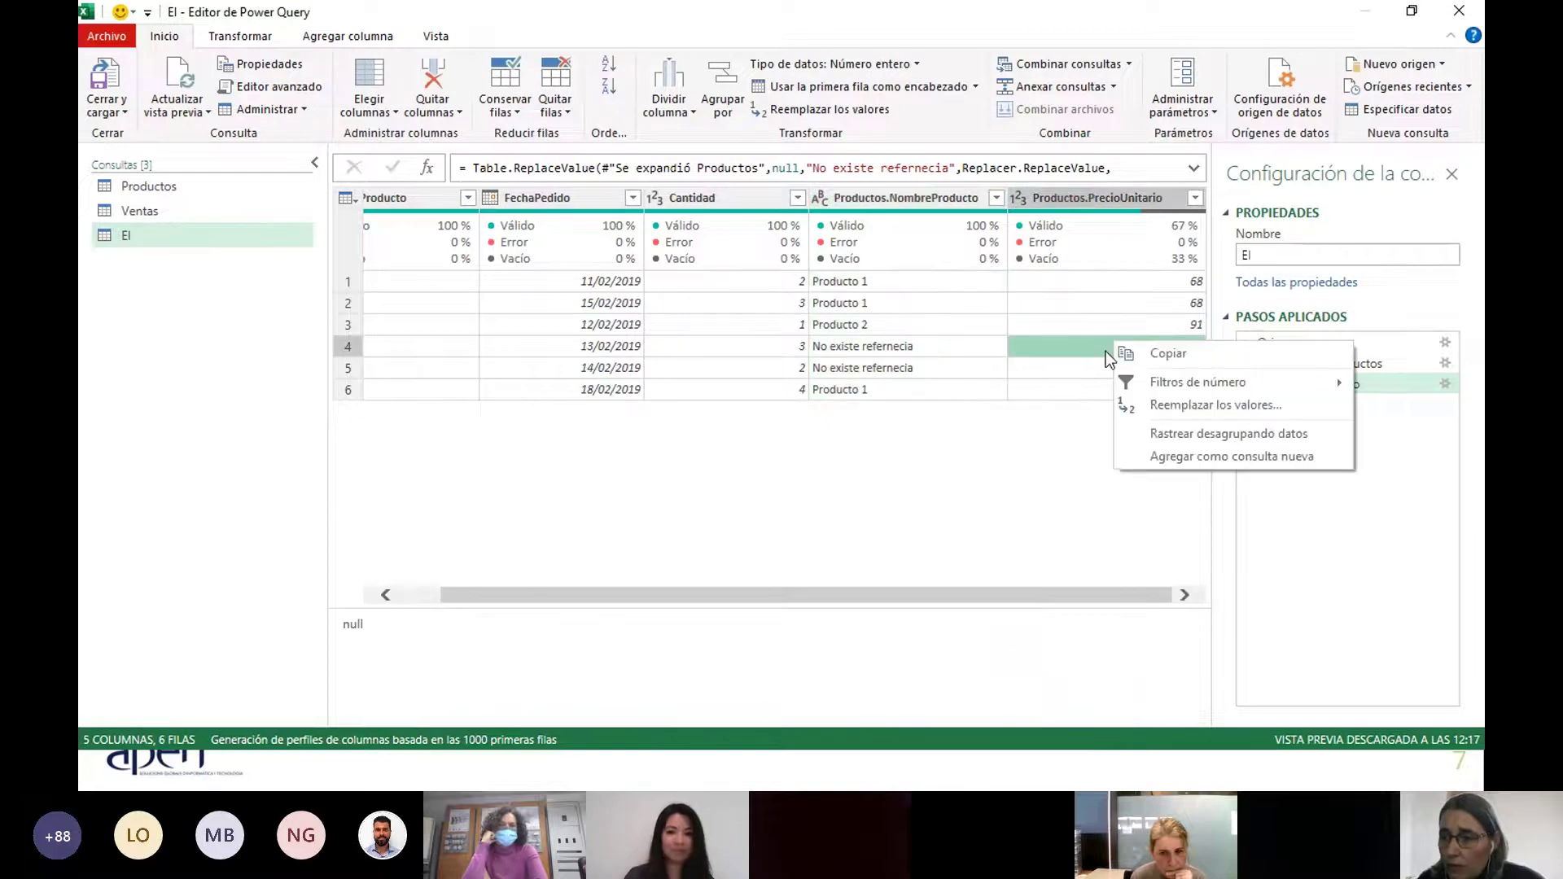
left_click(1181, 411)
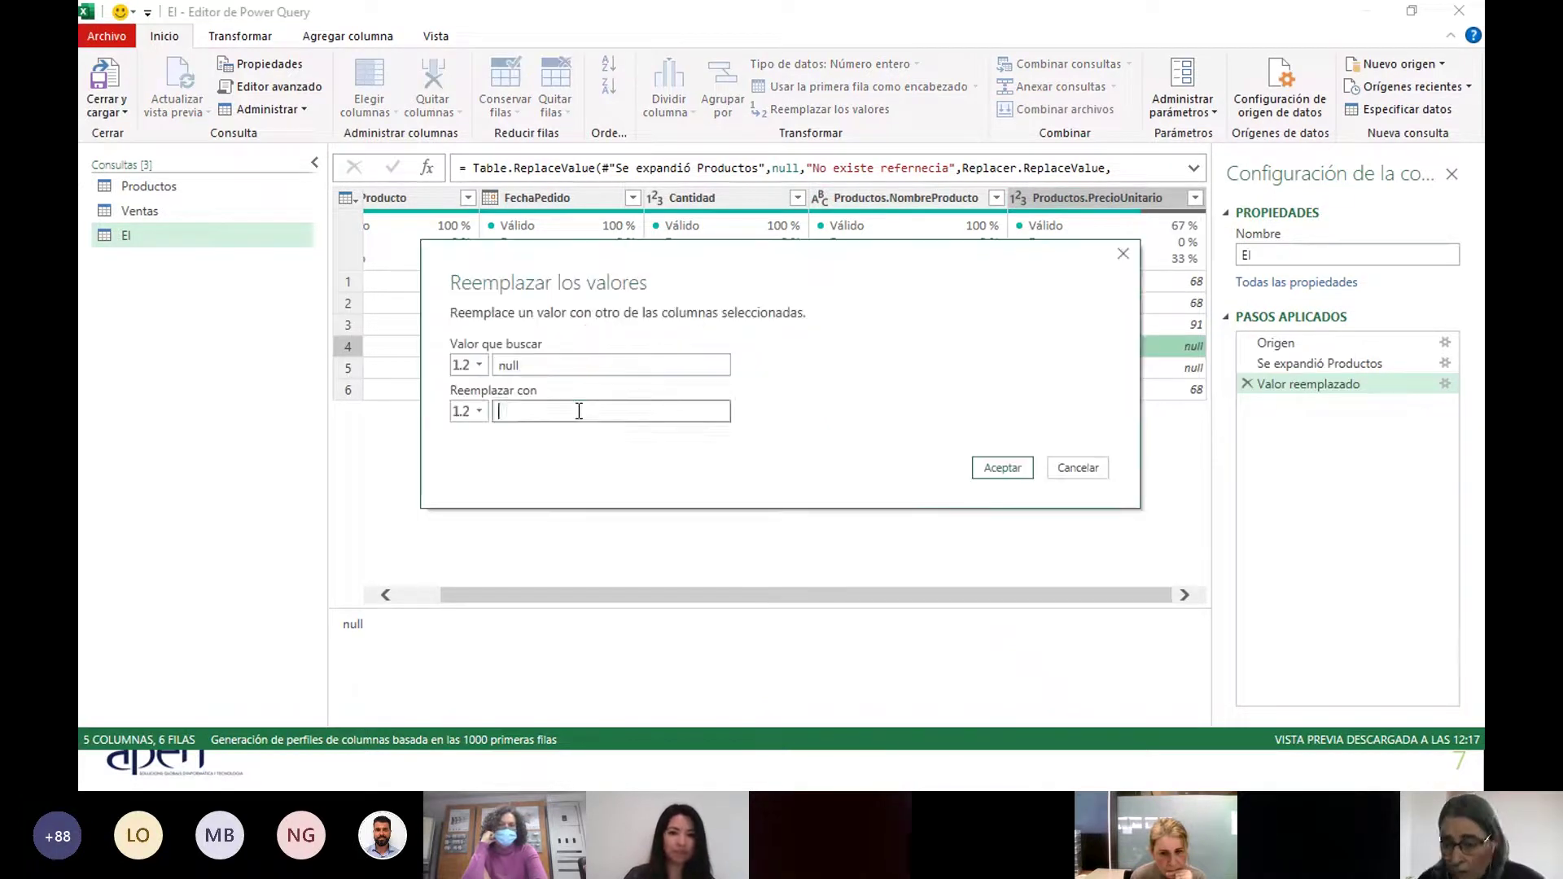
type("0")
left_click(995, 464)
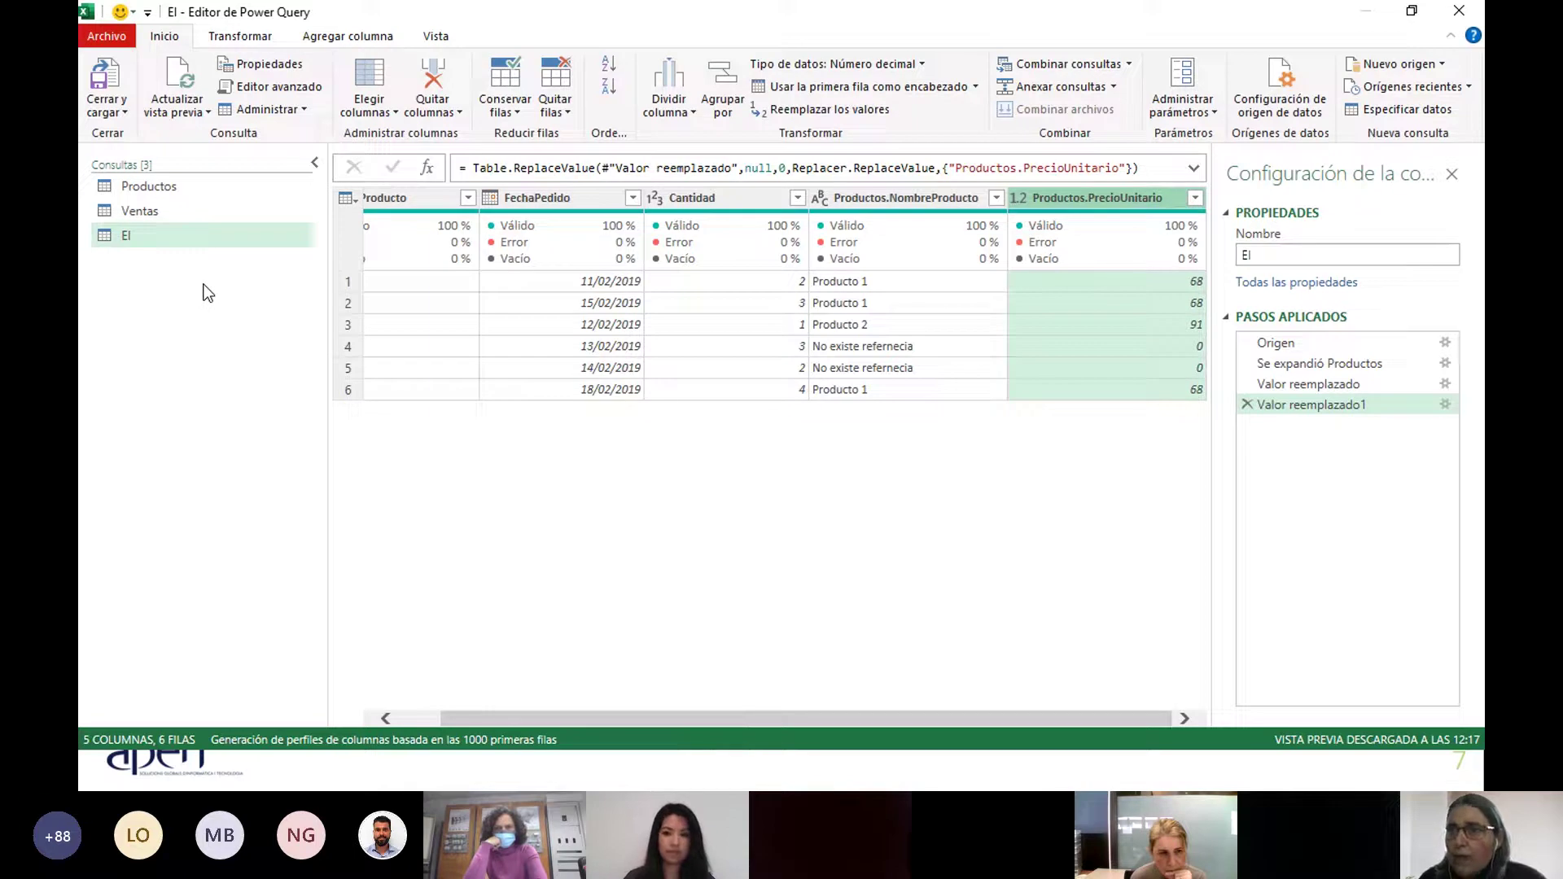
Start combining queries into another new one, with Ventas as the first table and Productos as the second.
left_click(1129, 63)
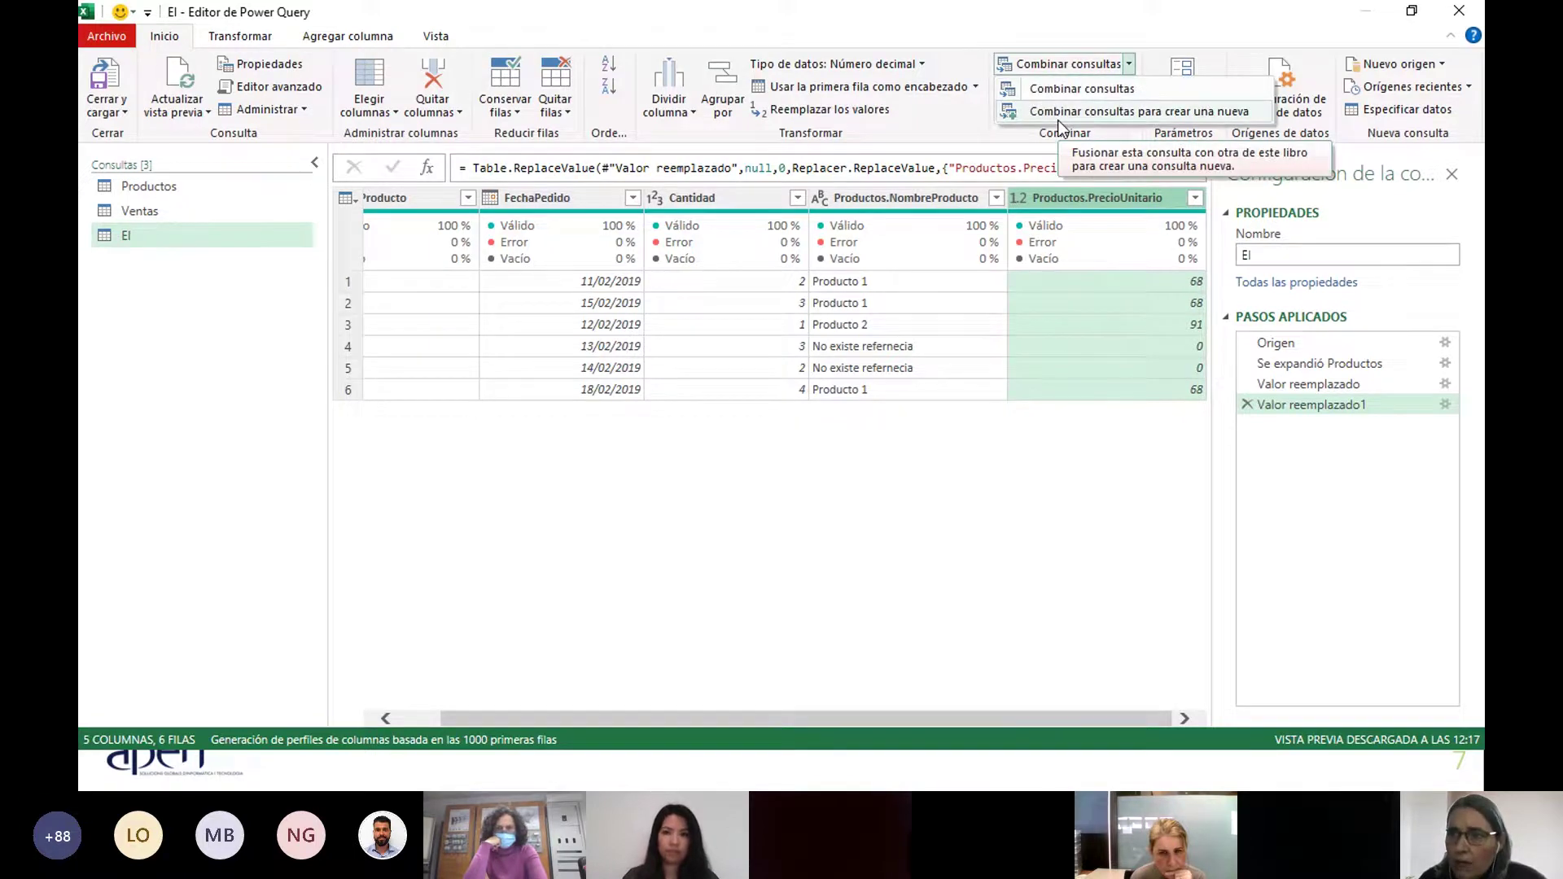
left_click(1060, 115)
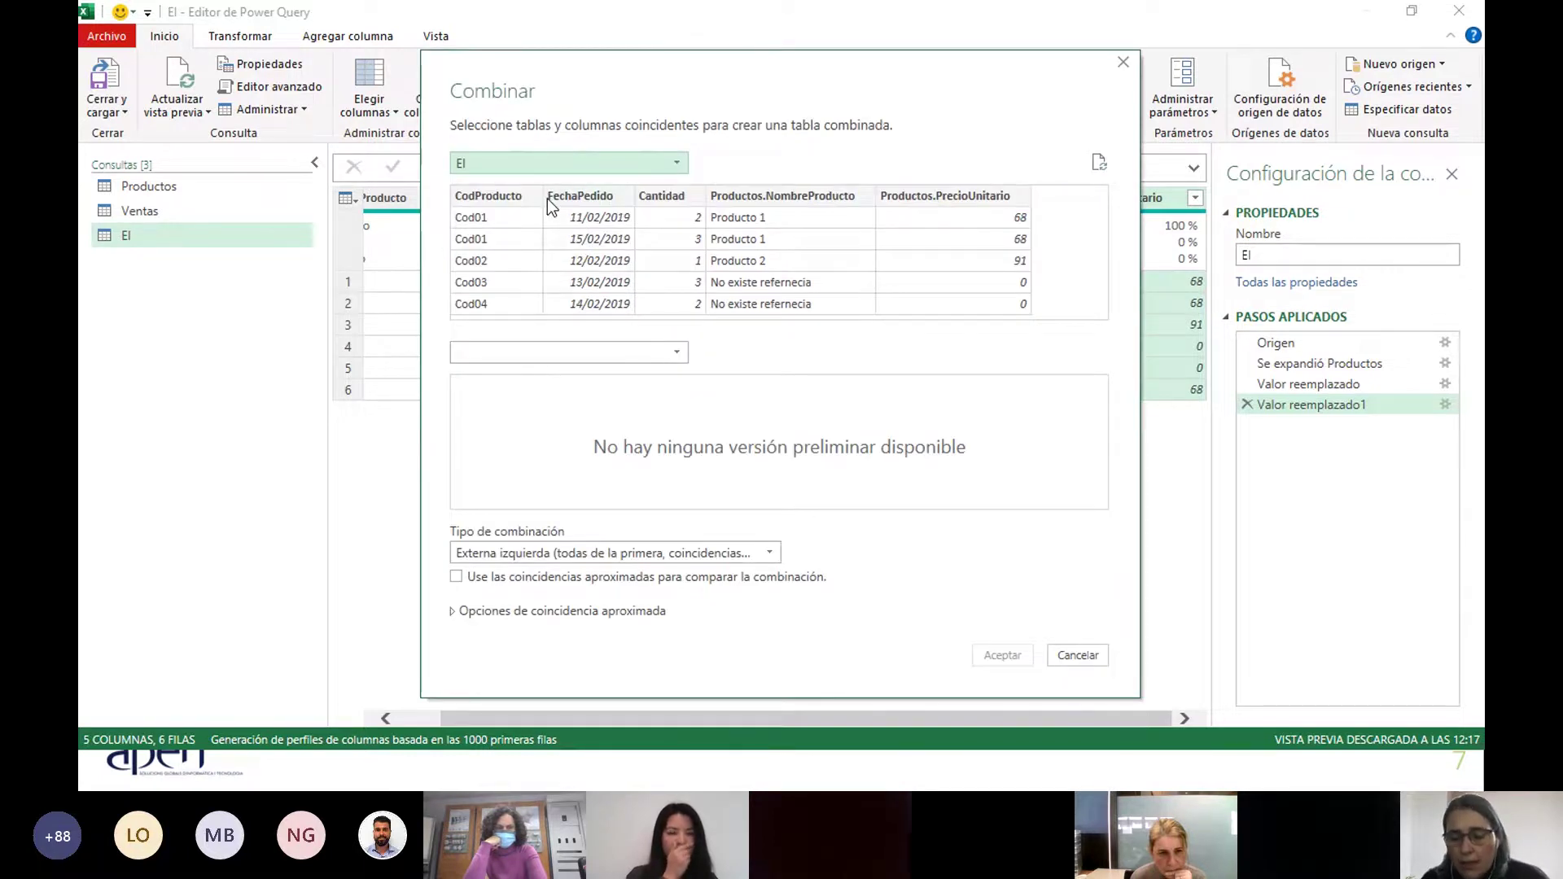
left_click(530, 167)
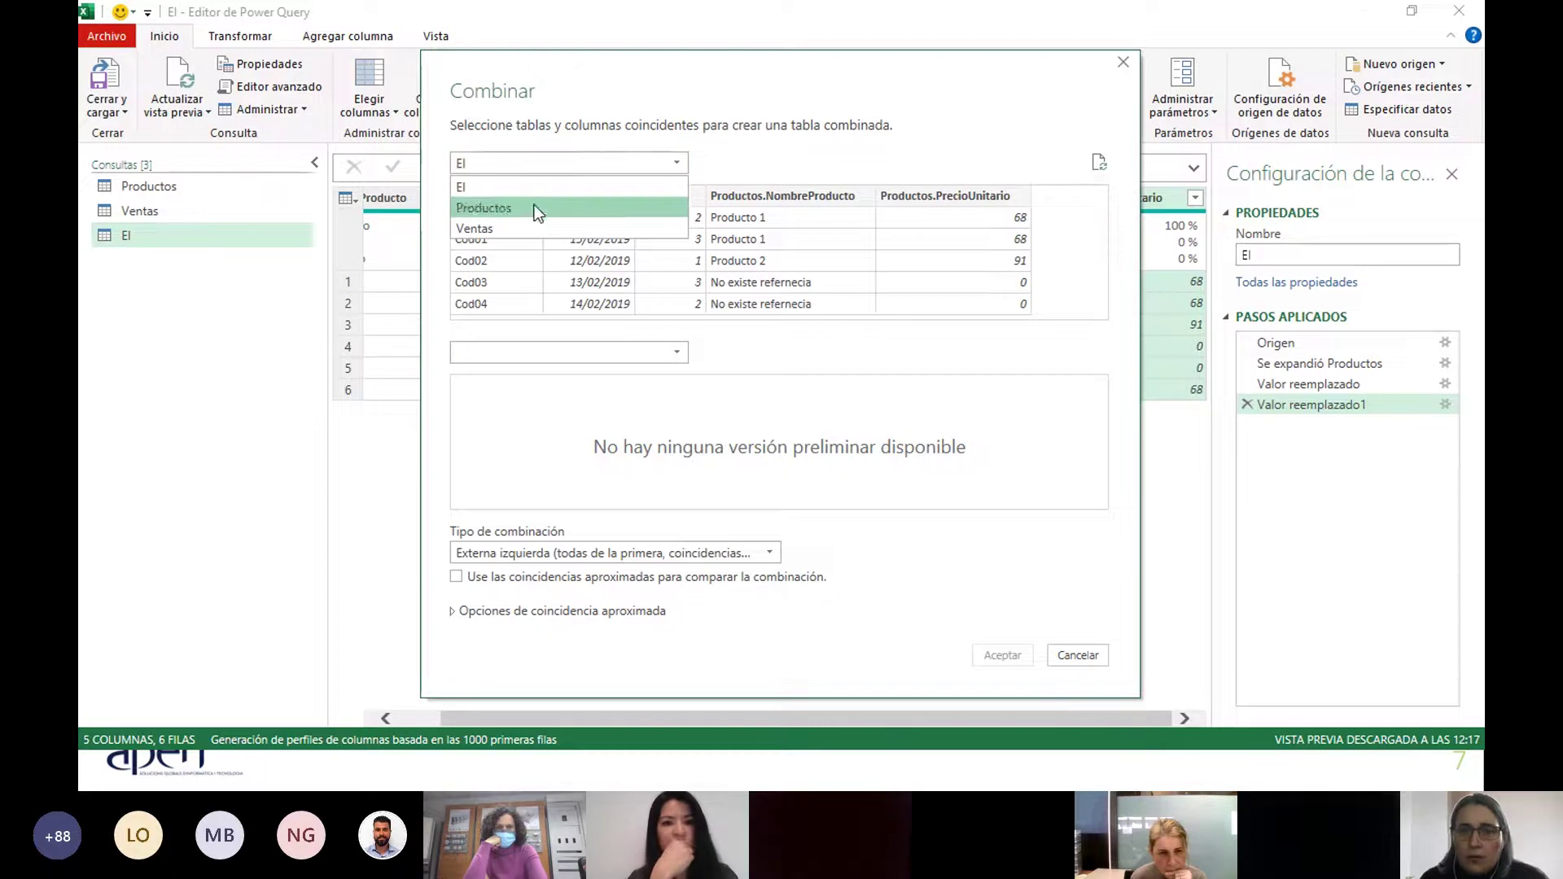
left_click(535, 228)
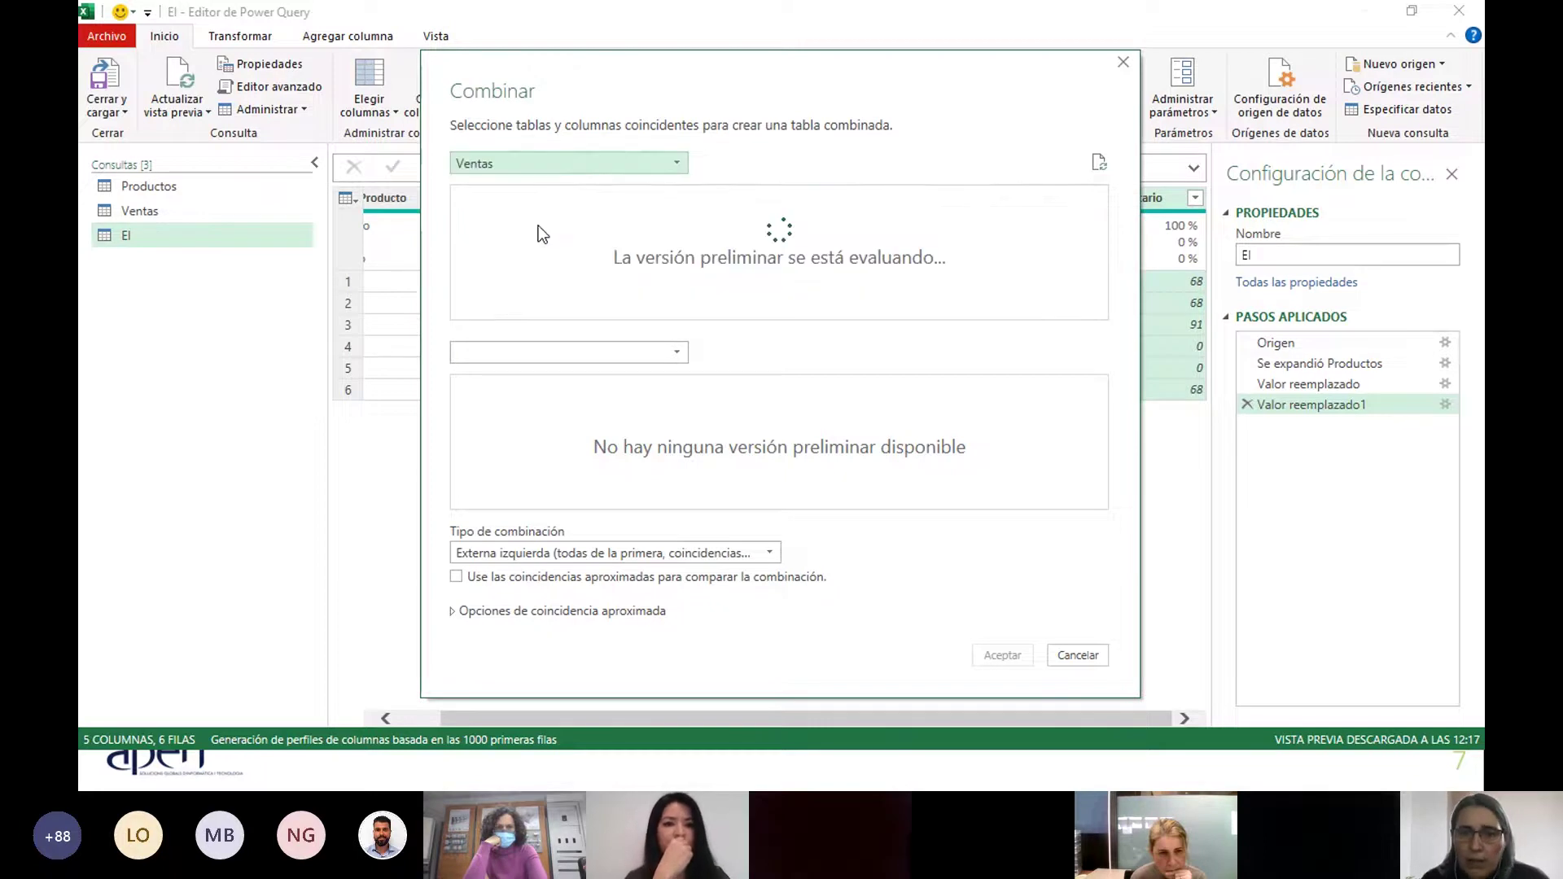
left_click(548, 166)
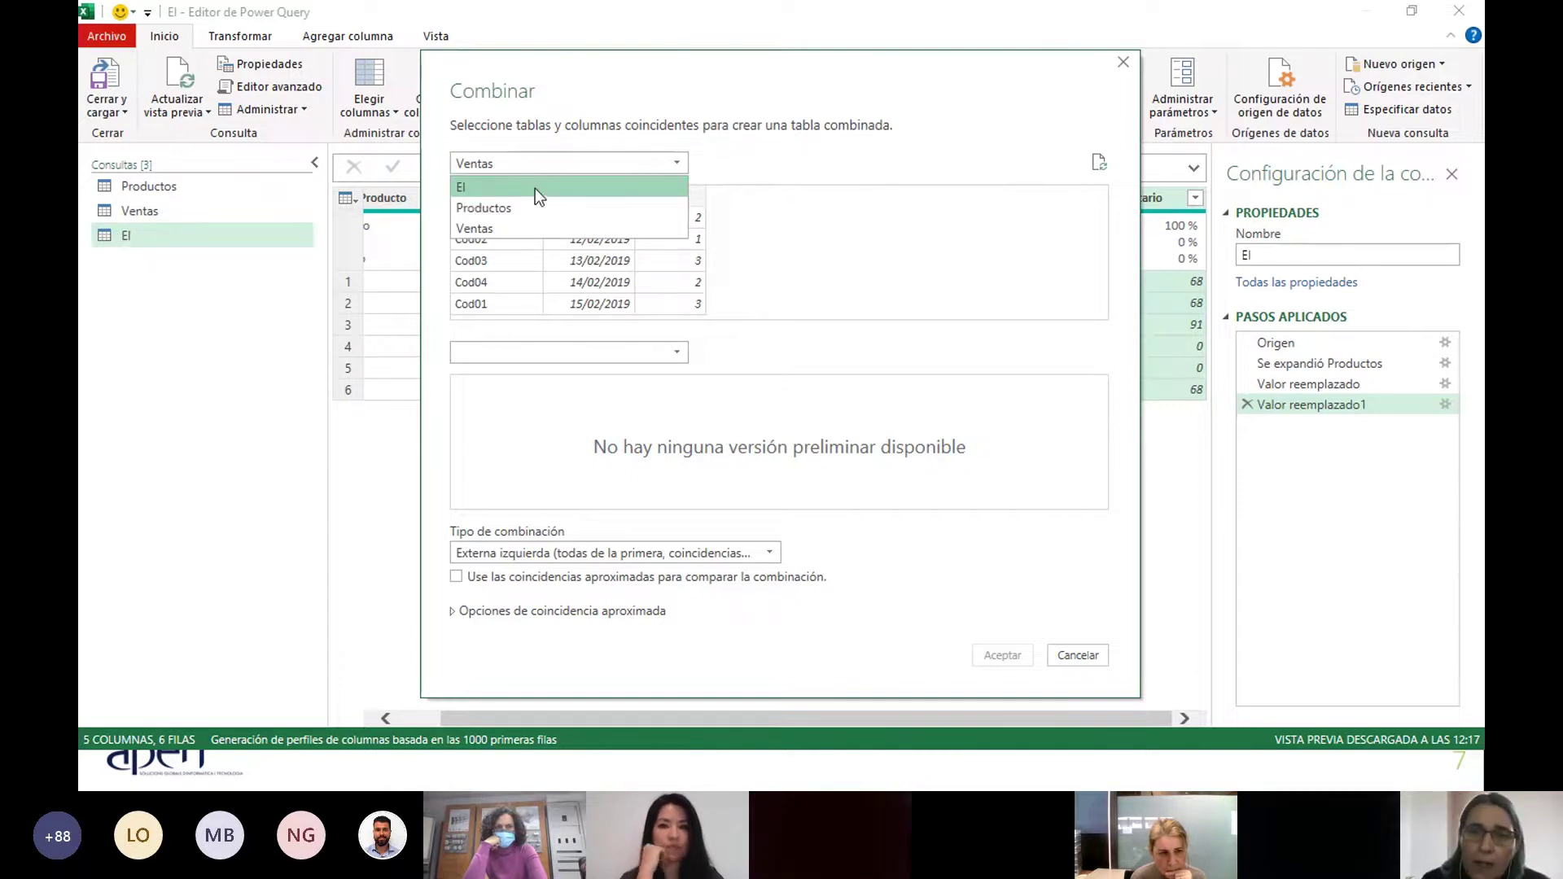
left_click(470, 208)
Match both tables on CodProducto, set the combination type to Interna (todas las filas coincidentes), and create the query.
left_click(488, 196)
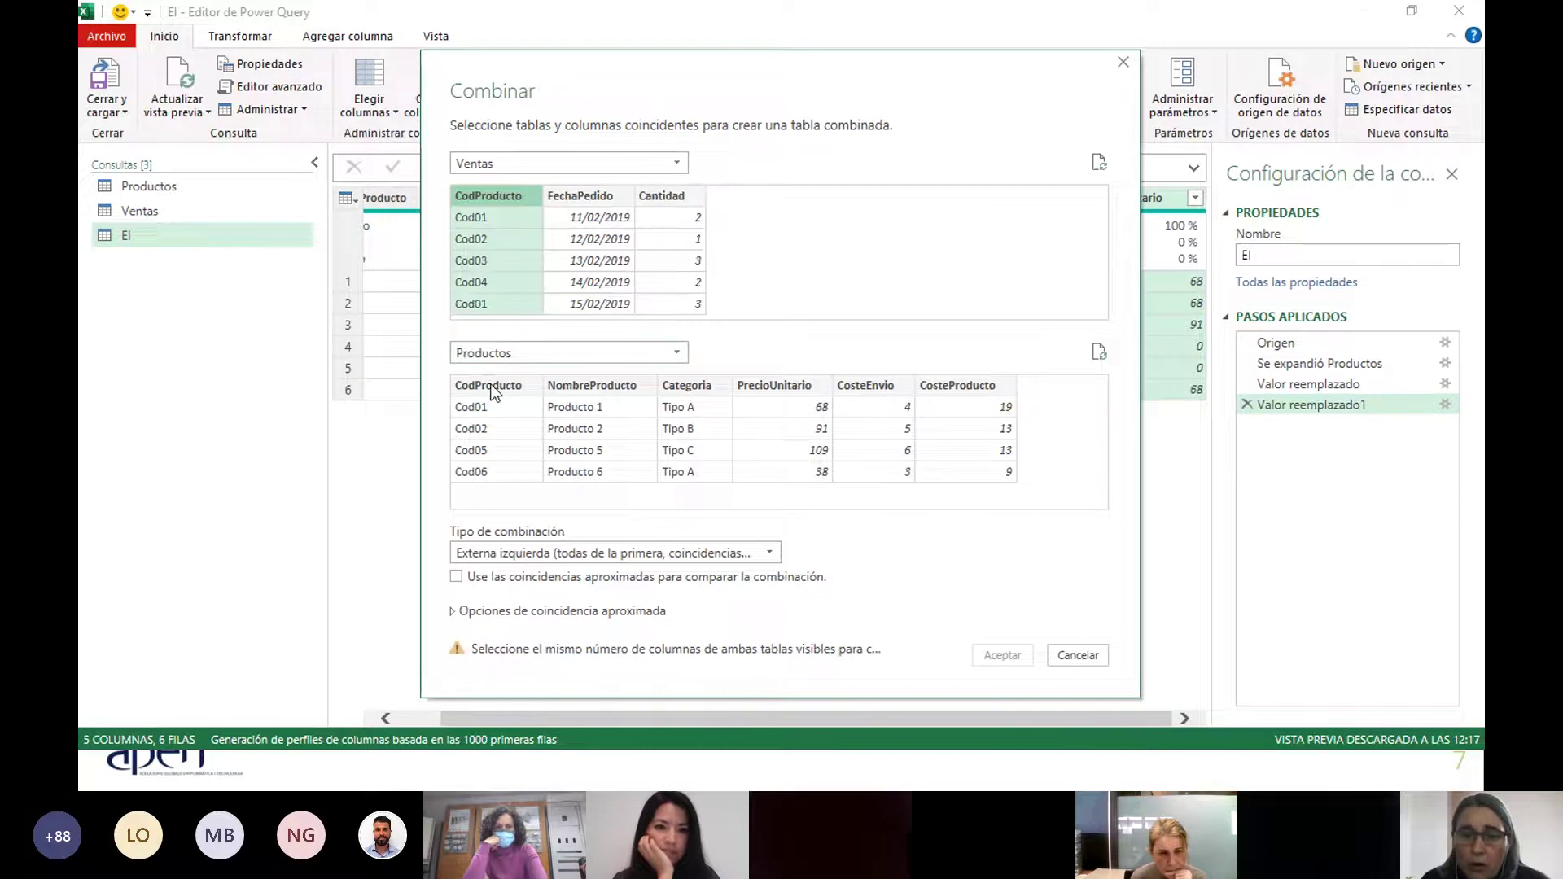
left_click(489, 386)
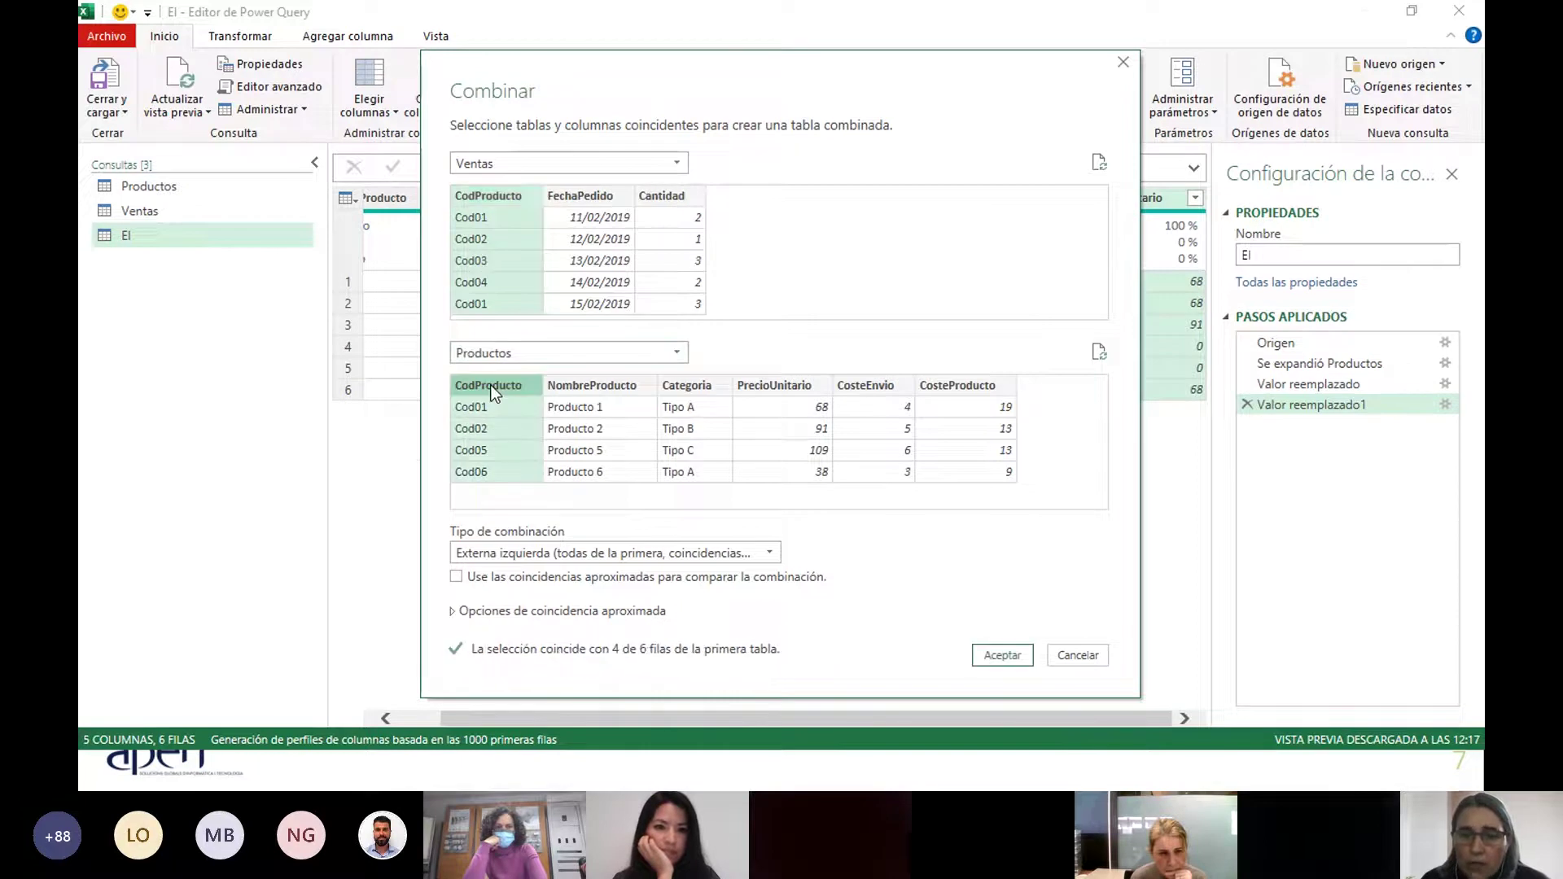
left_click(617, 554)
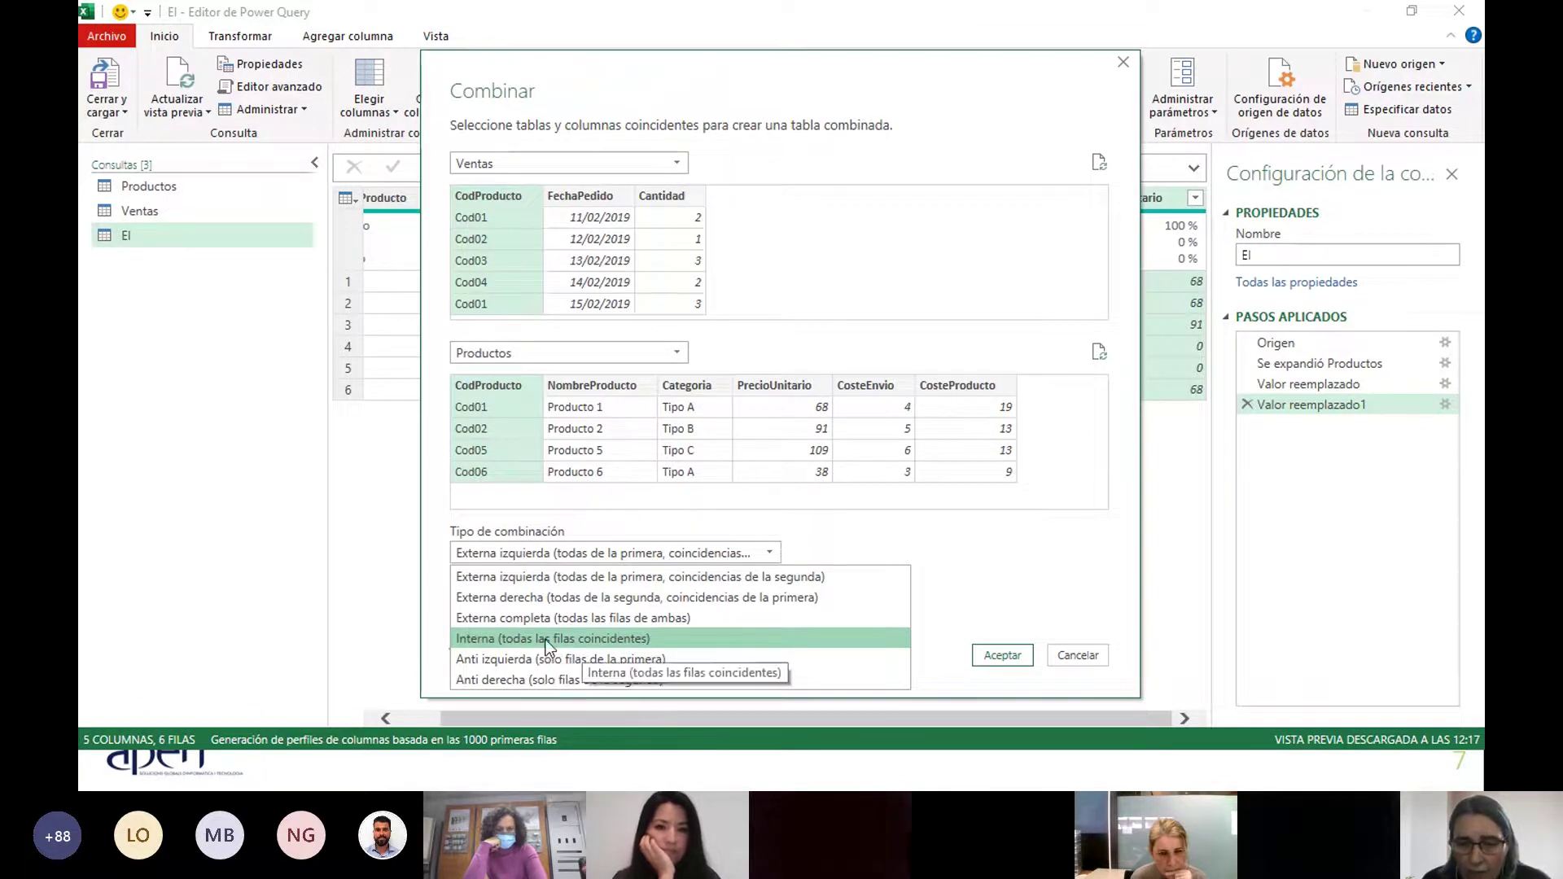
left_click(597, 640)
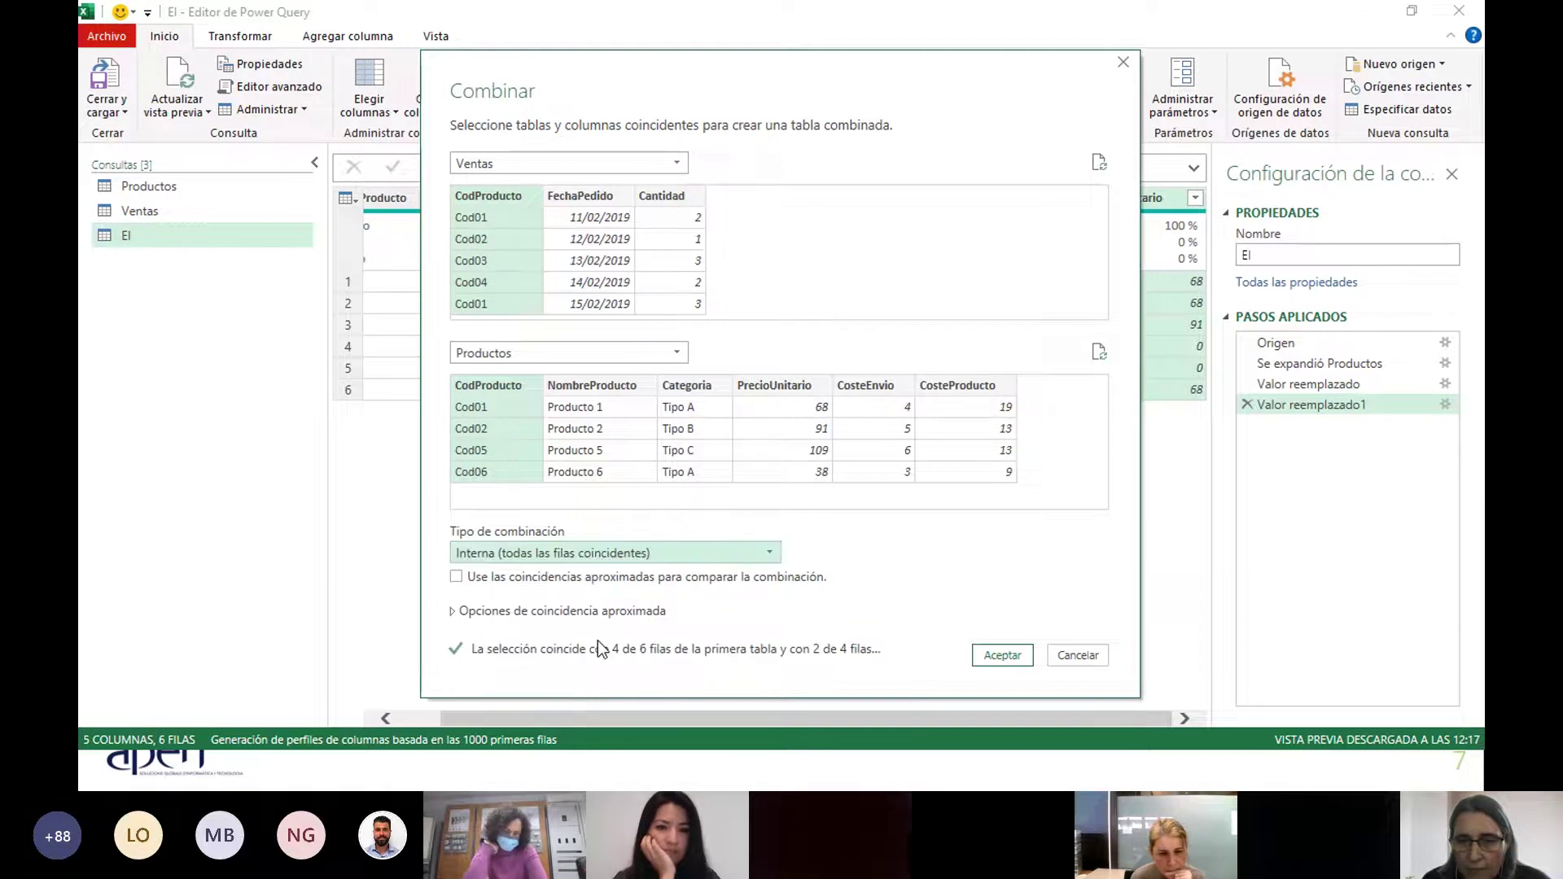
left_click(1013, 659)
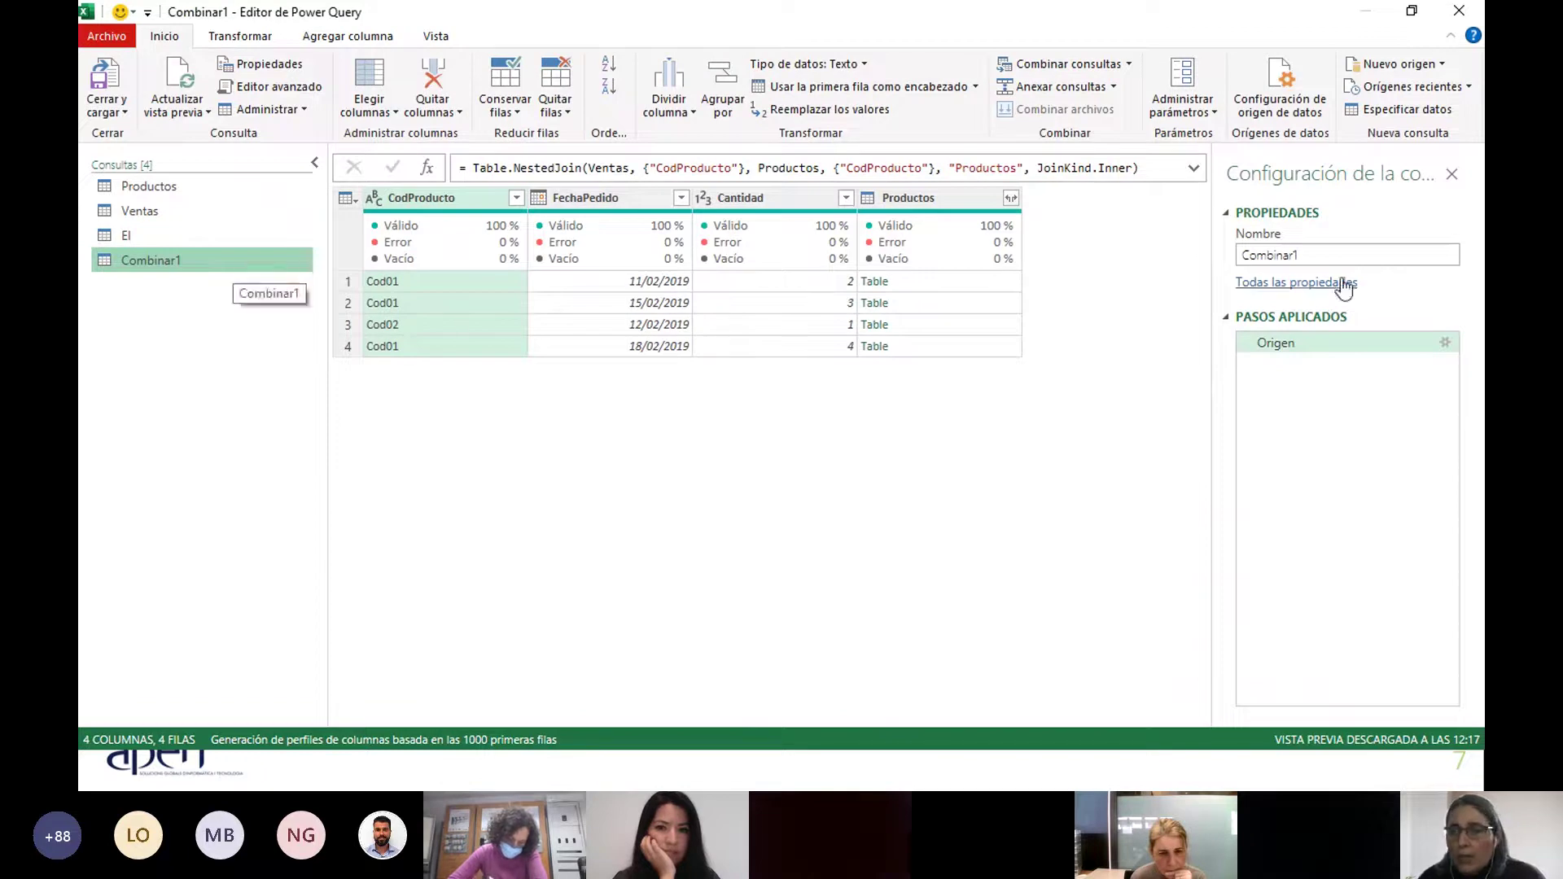
Rename the new combined query as Interna.
double_click(1270, 255)
key("BackSpace")
type("Interna")
key("Return")
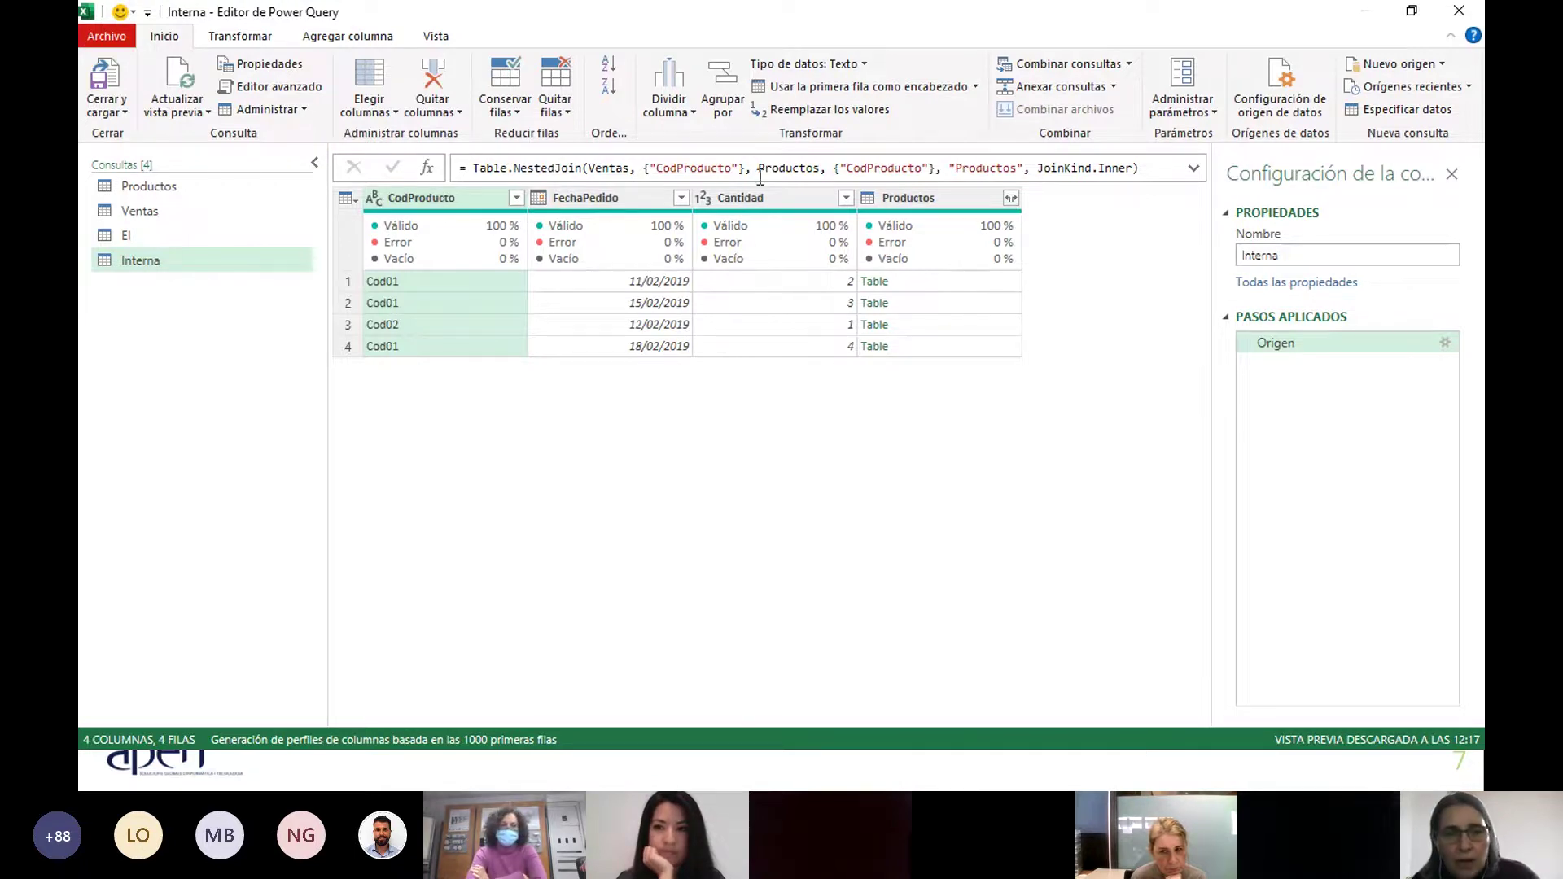
Expand the Productos column of the Interna query to only NombreProducto and PrecioUnitario, keeping the original column name as prefix.
left_click(203, 236)
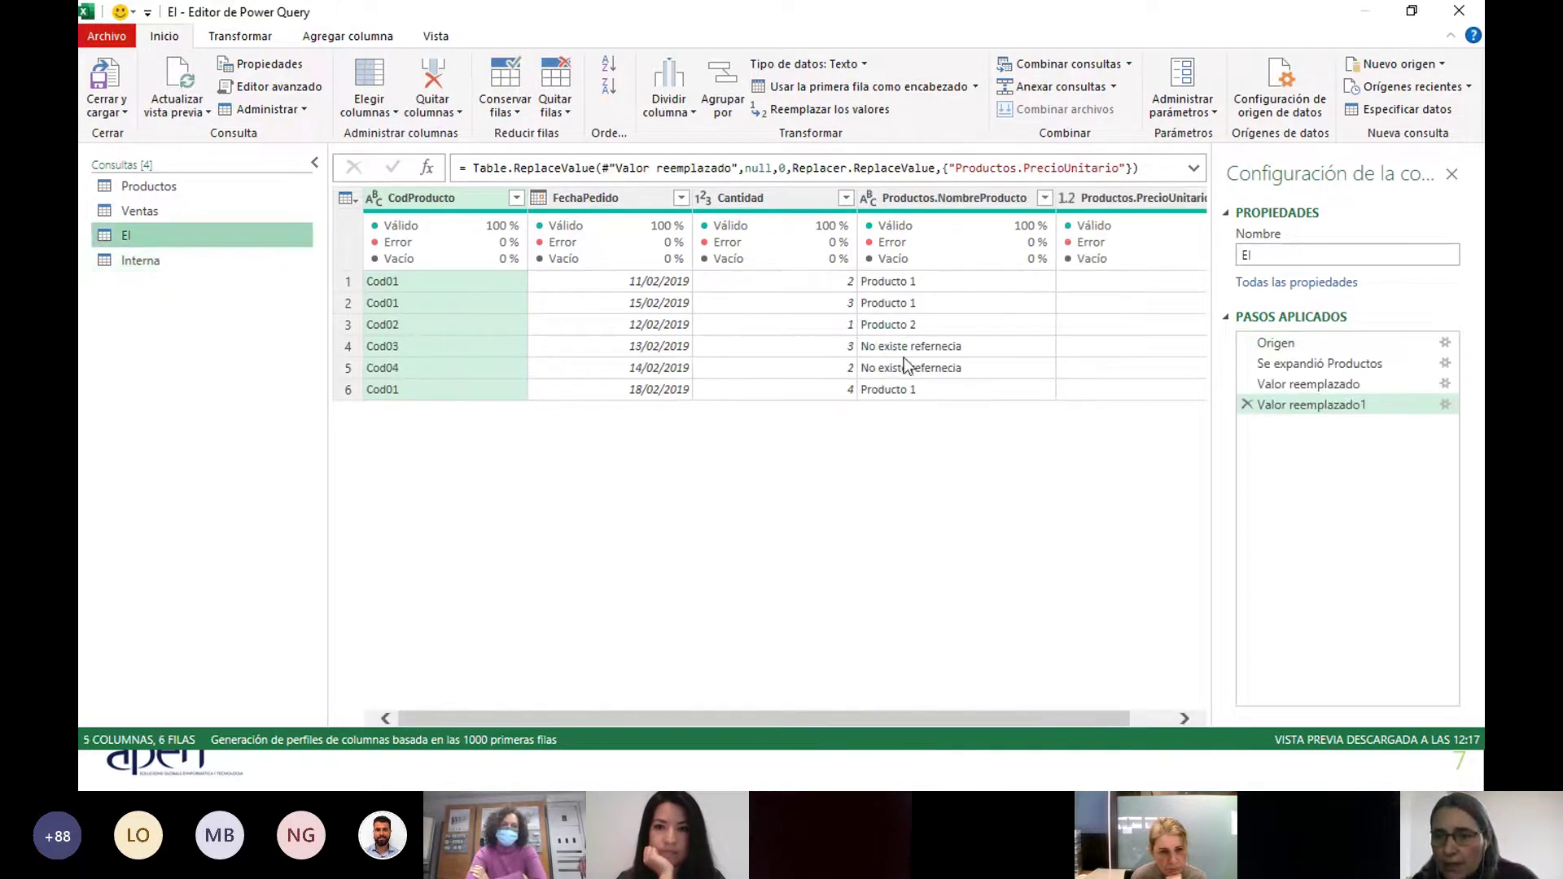
left_click(216, 257)
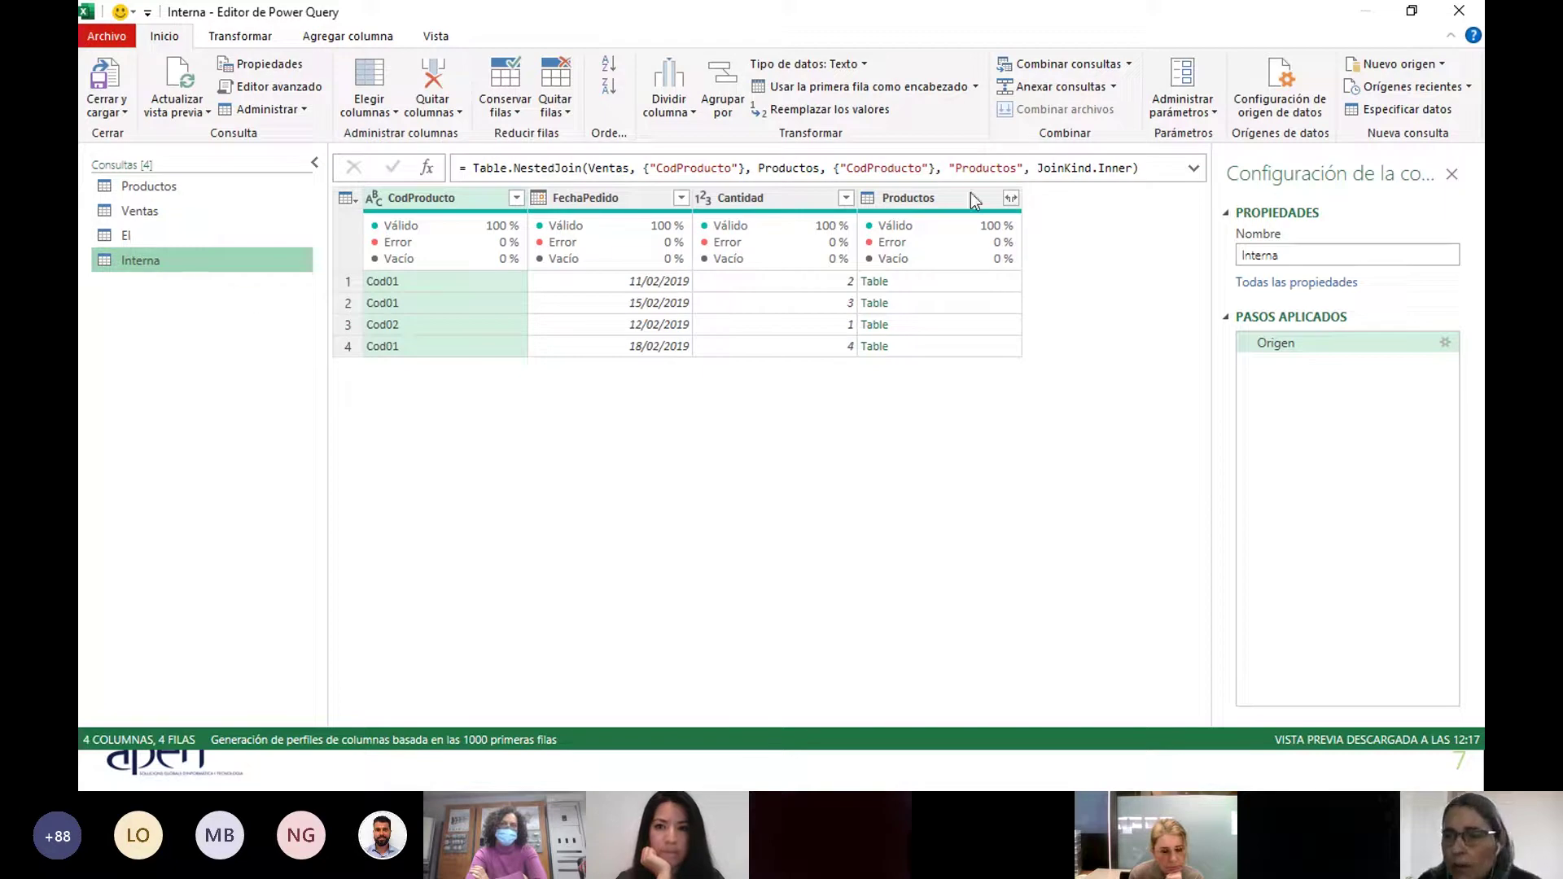
left_click(1009, 199)
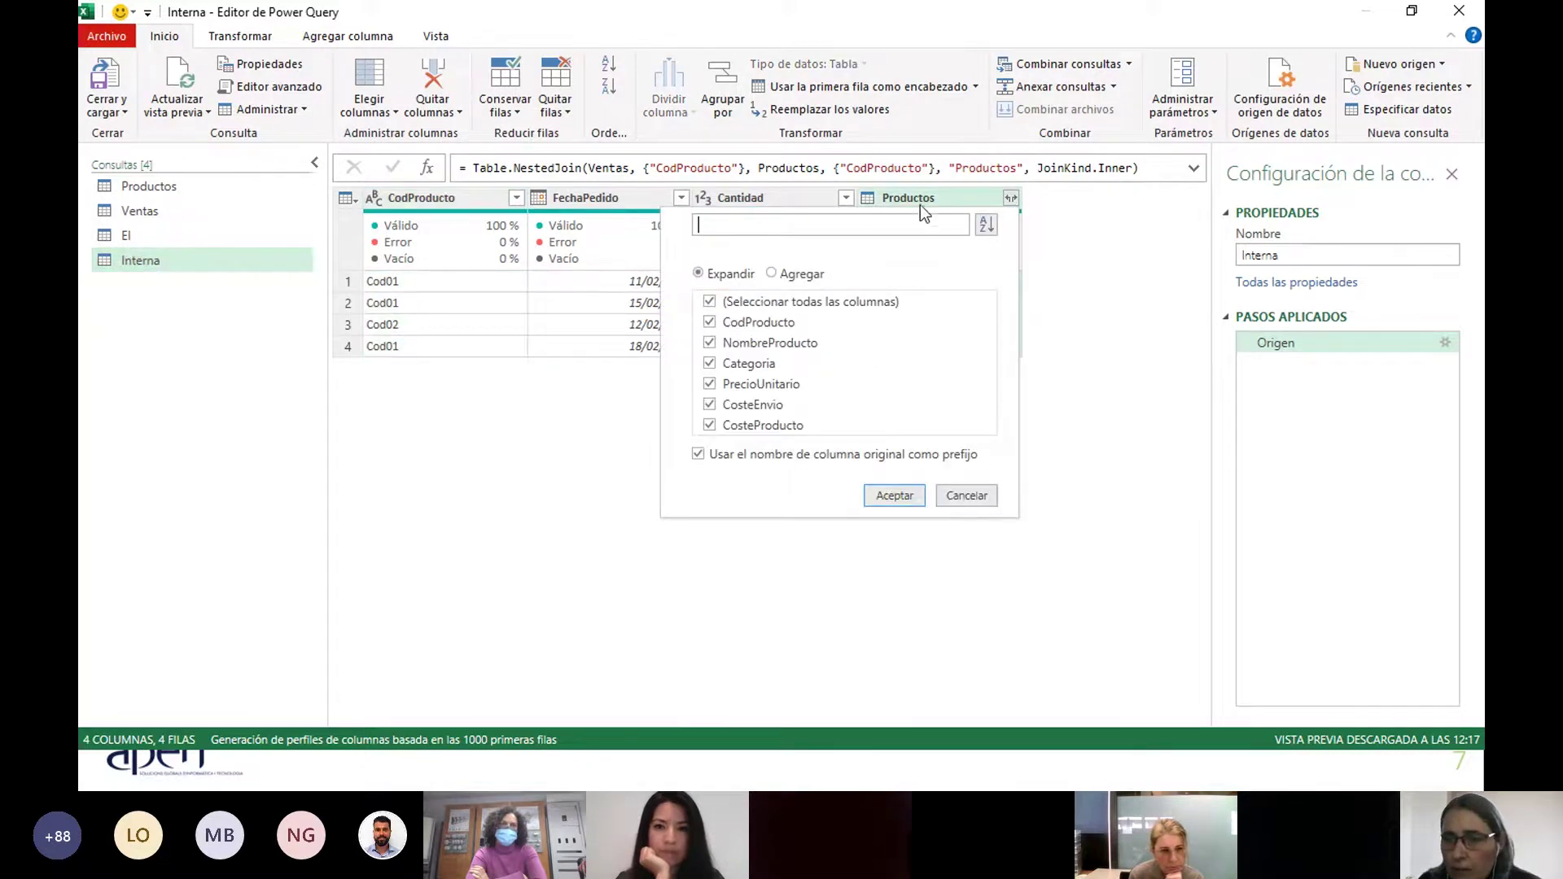
left_click(711, 303)
left_click(708, 345)
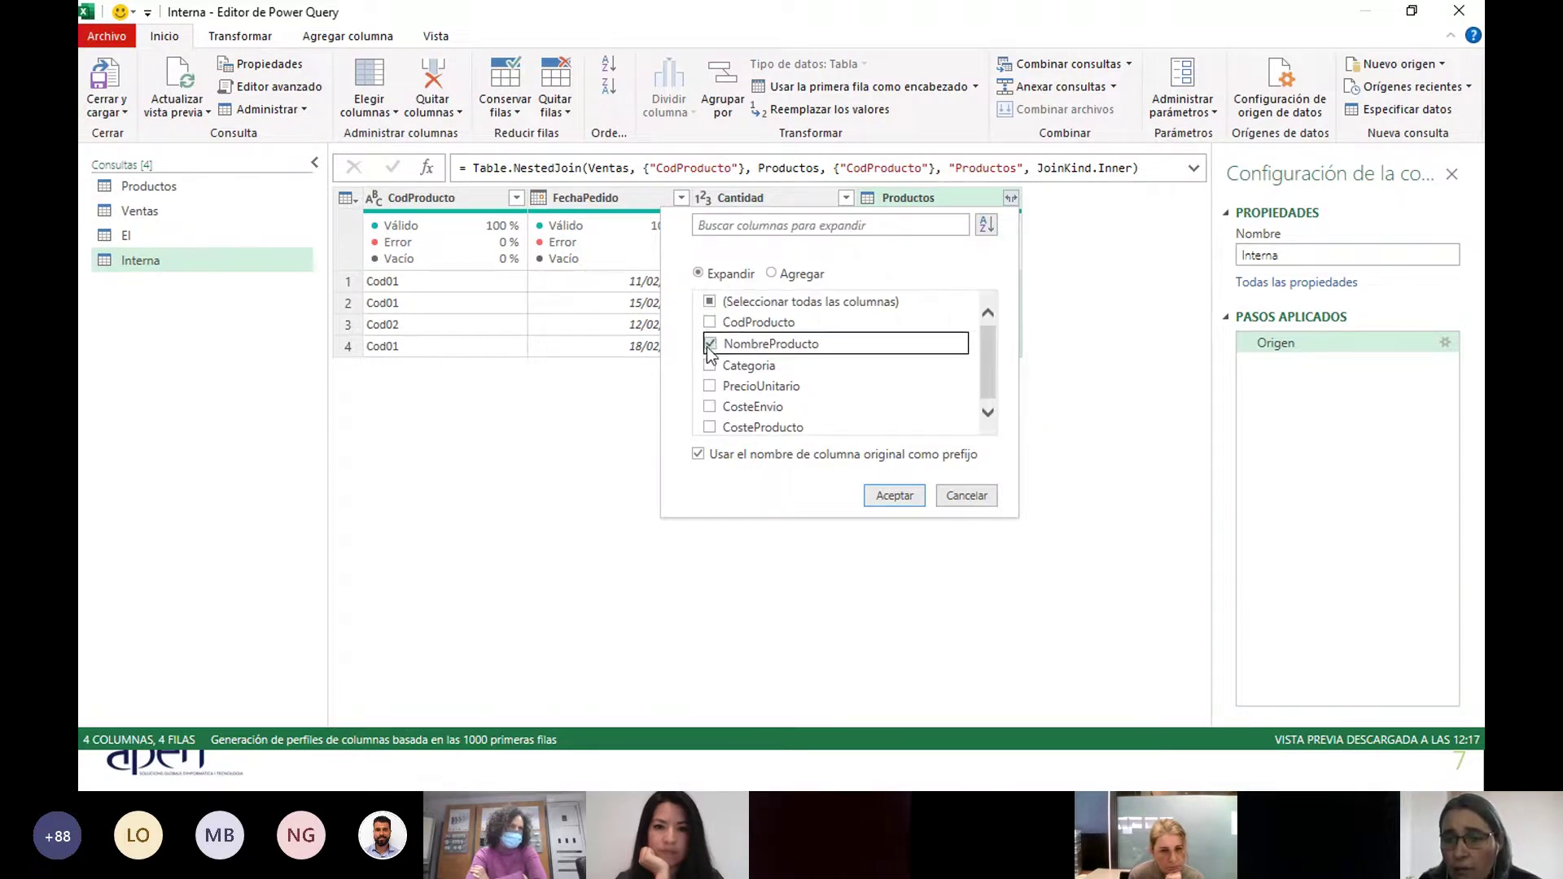
left_click(710, 386)
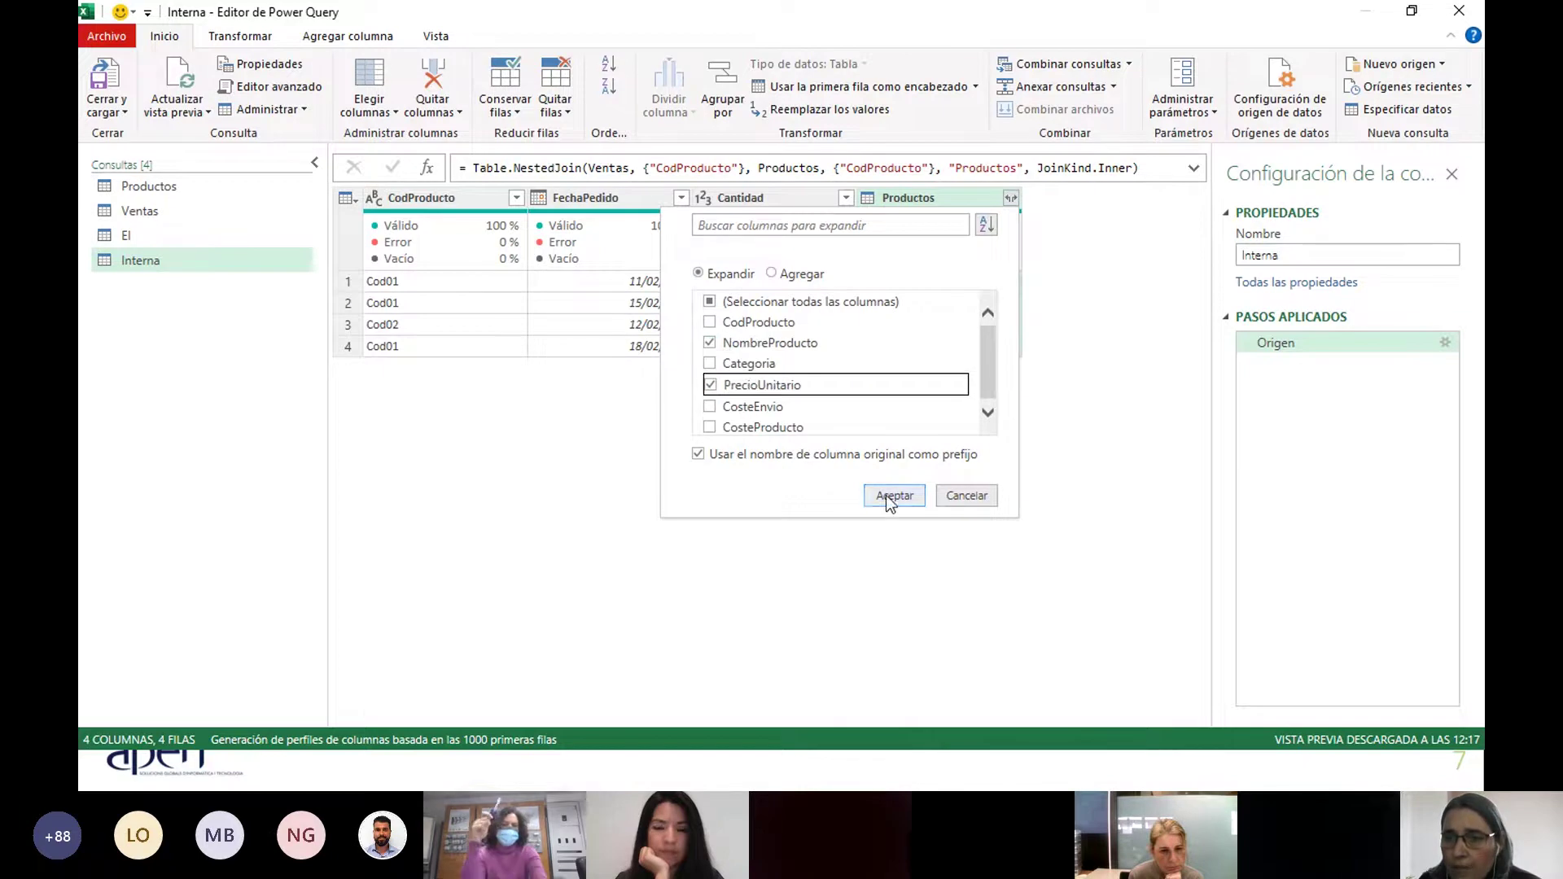
left_click(894, 496)
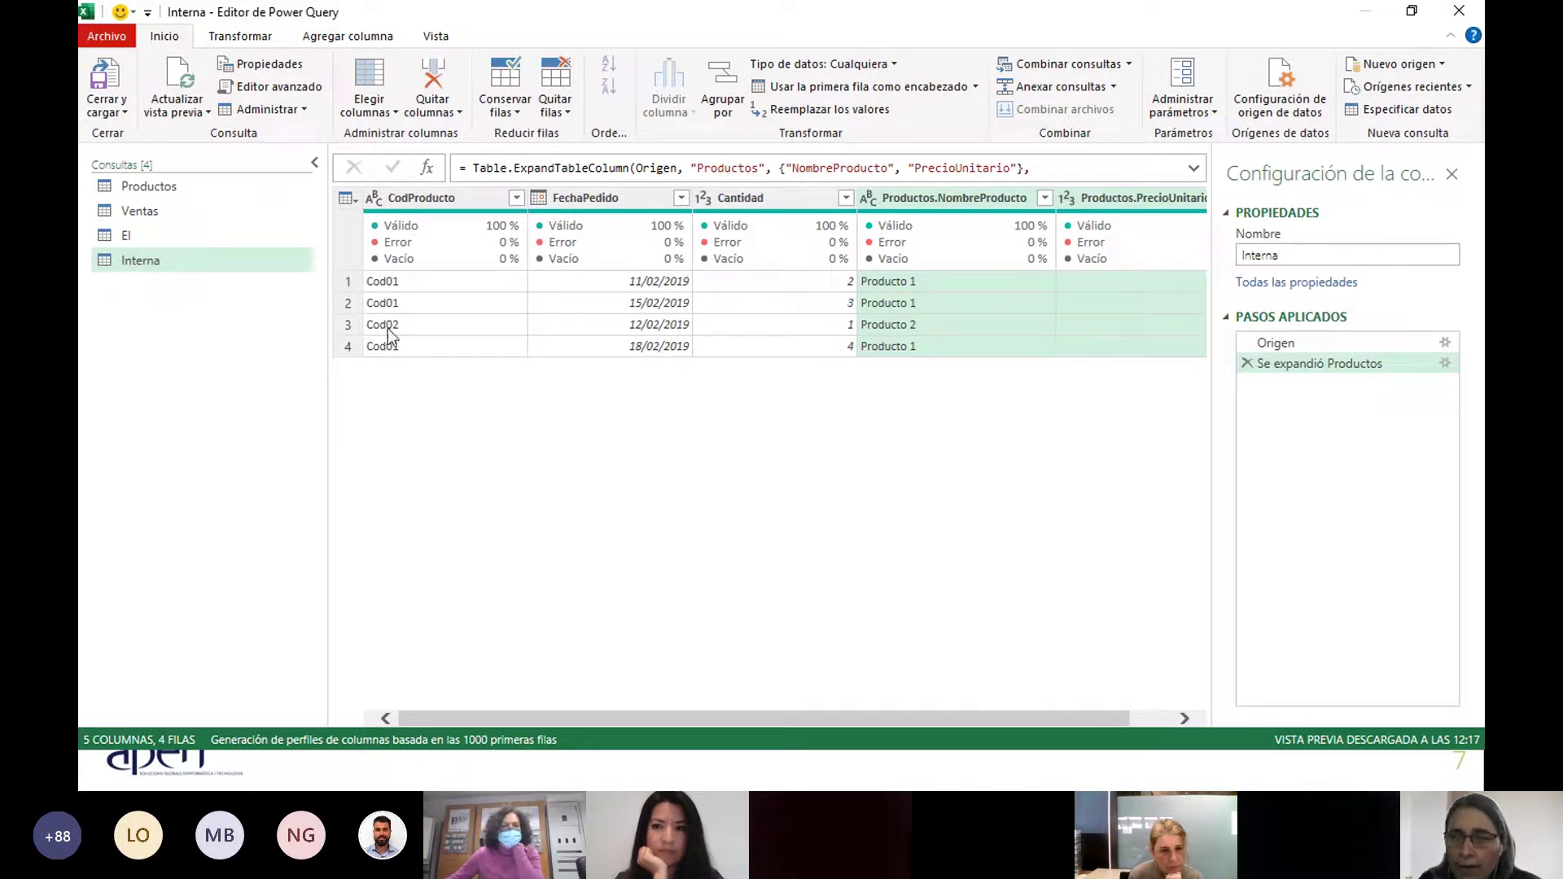
Add a column to the Interna query that multiplies Cantidad by Productos.PrecioUnitario.
left_click_drag(737, 717, 901, 706)
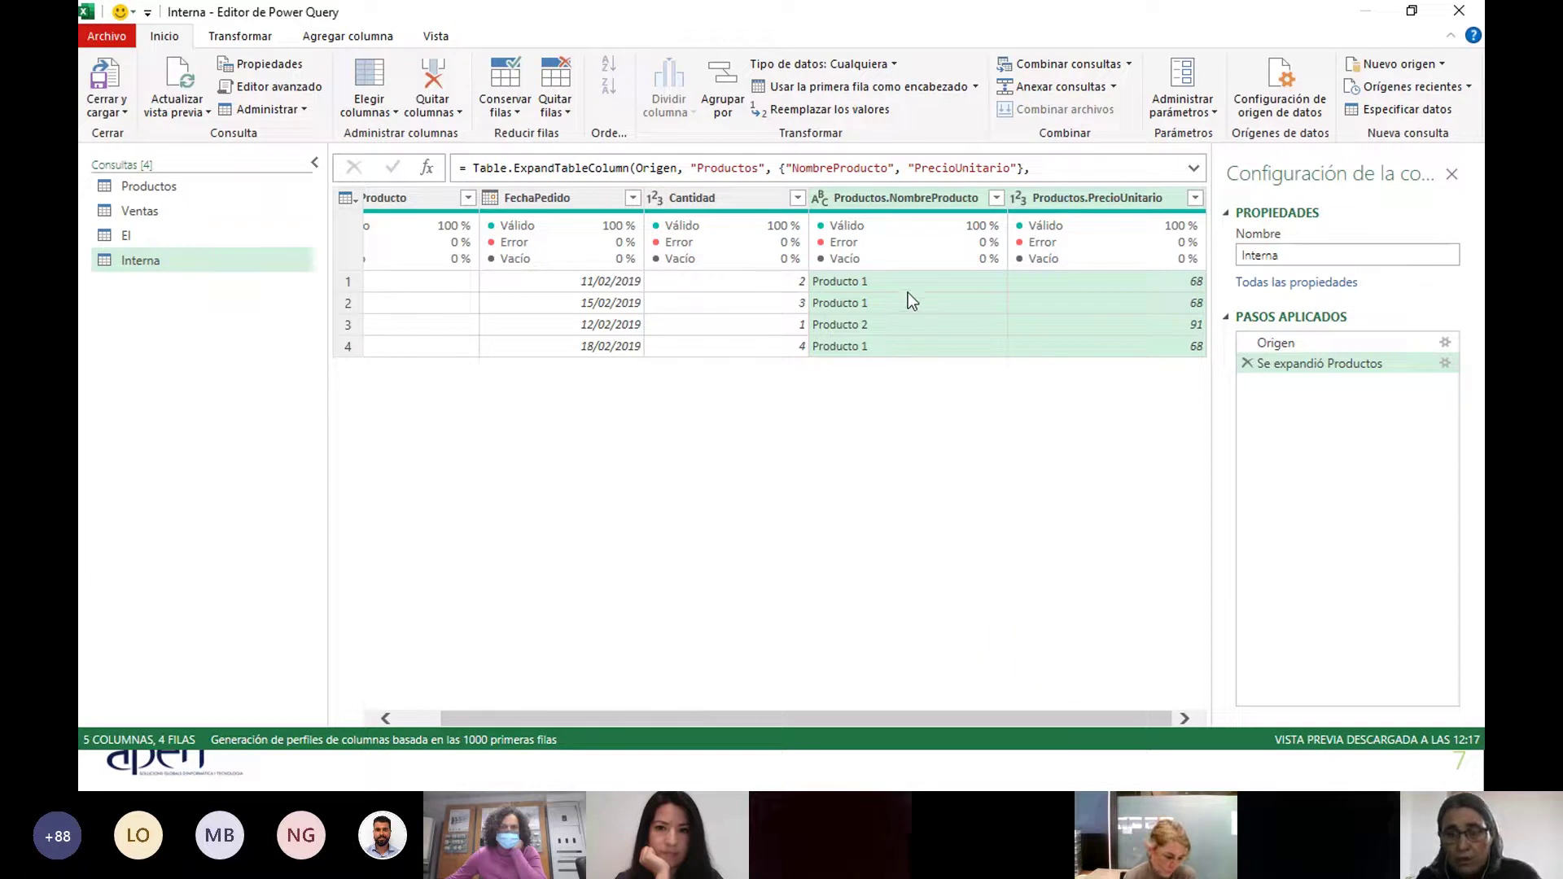
left_click(715, 202)
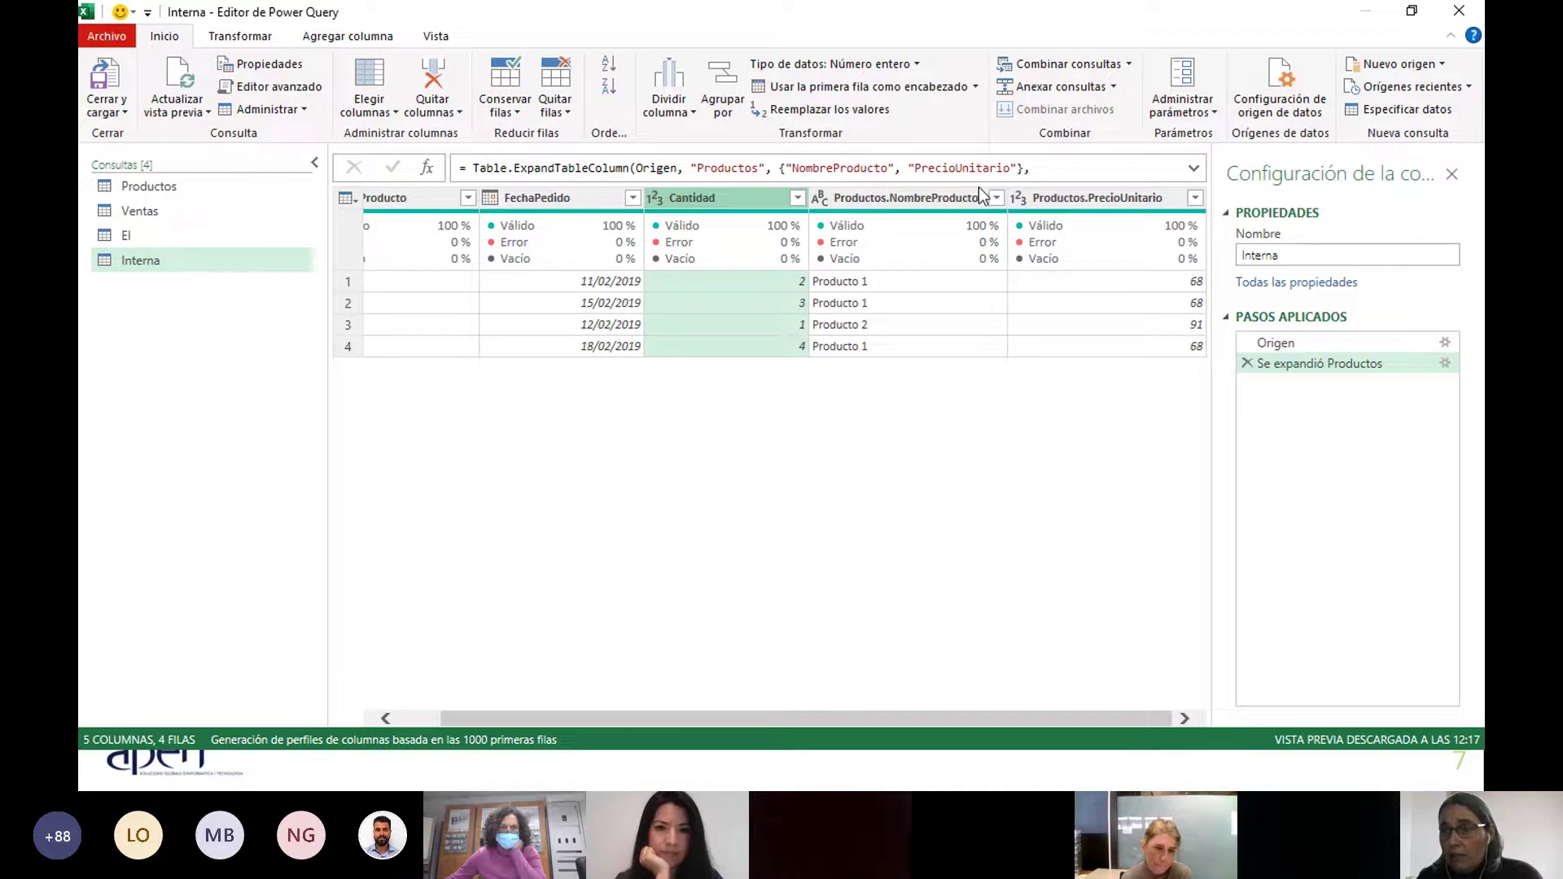
mouse_move(1083, 240)
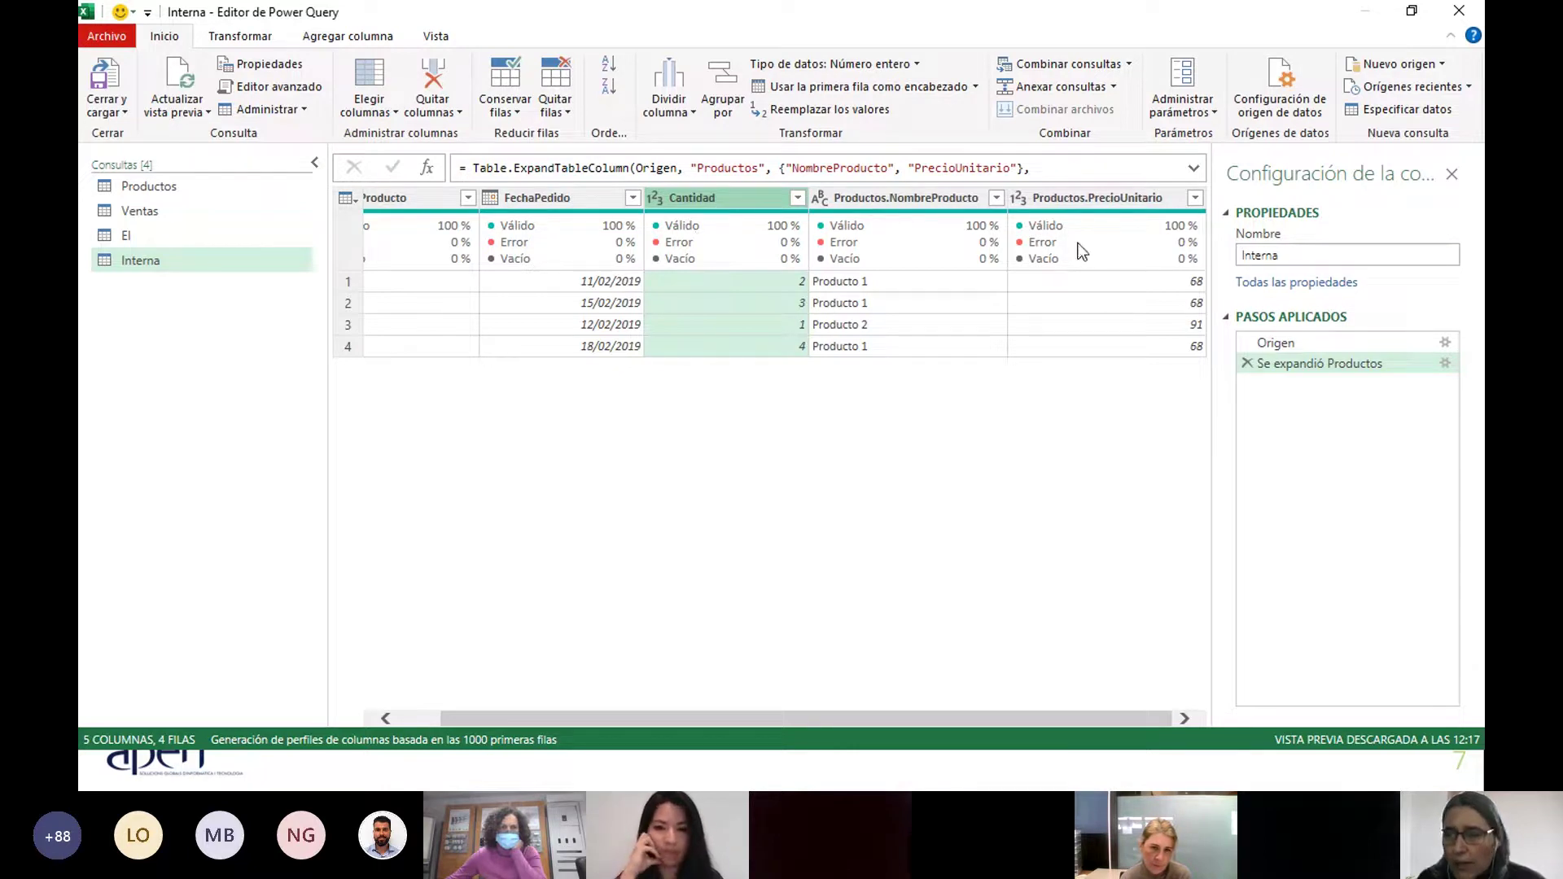
left_click(1098, 198, "ctrl")
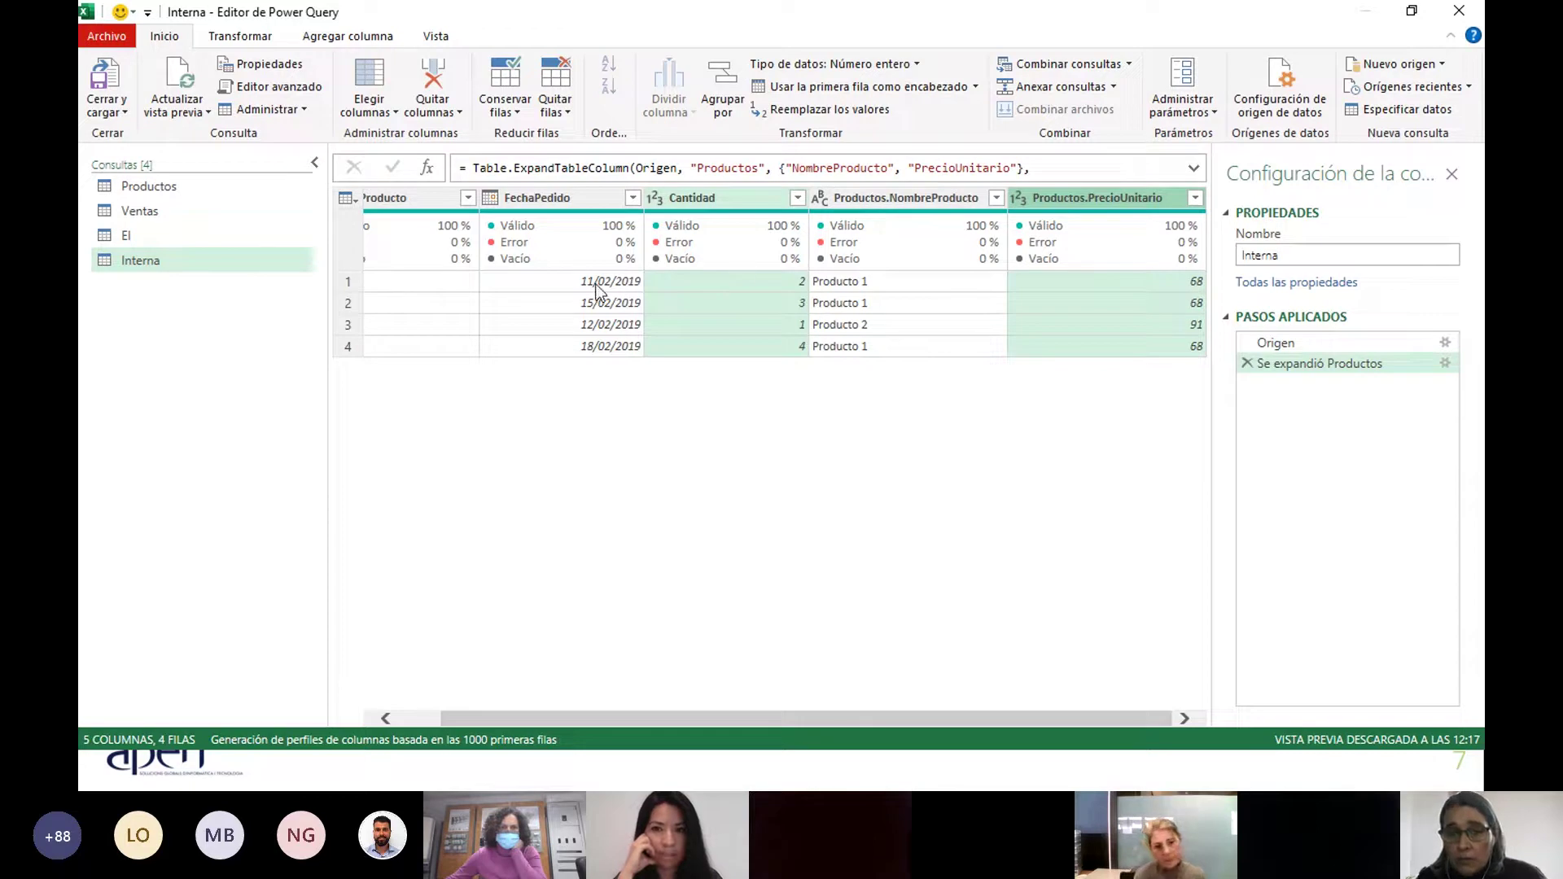
left_click(322, 42)
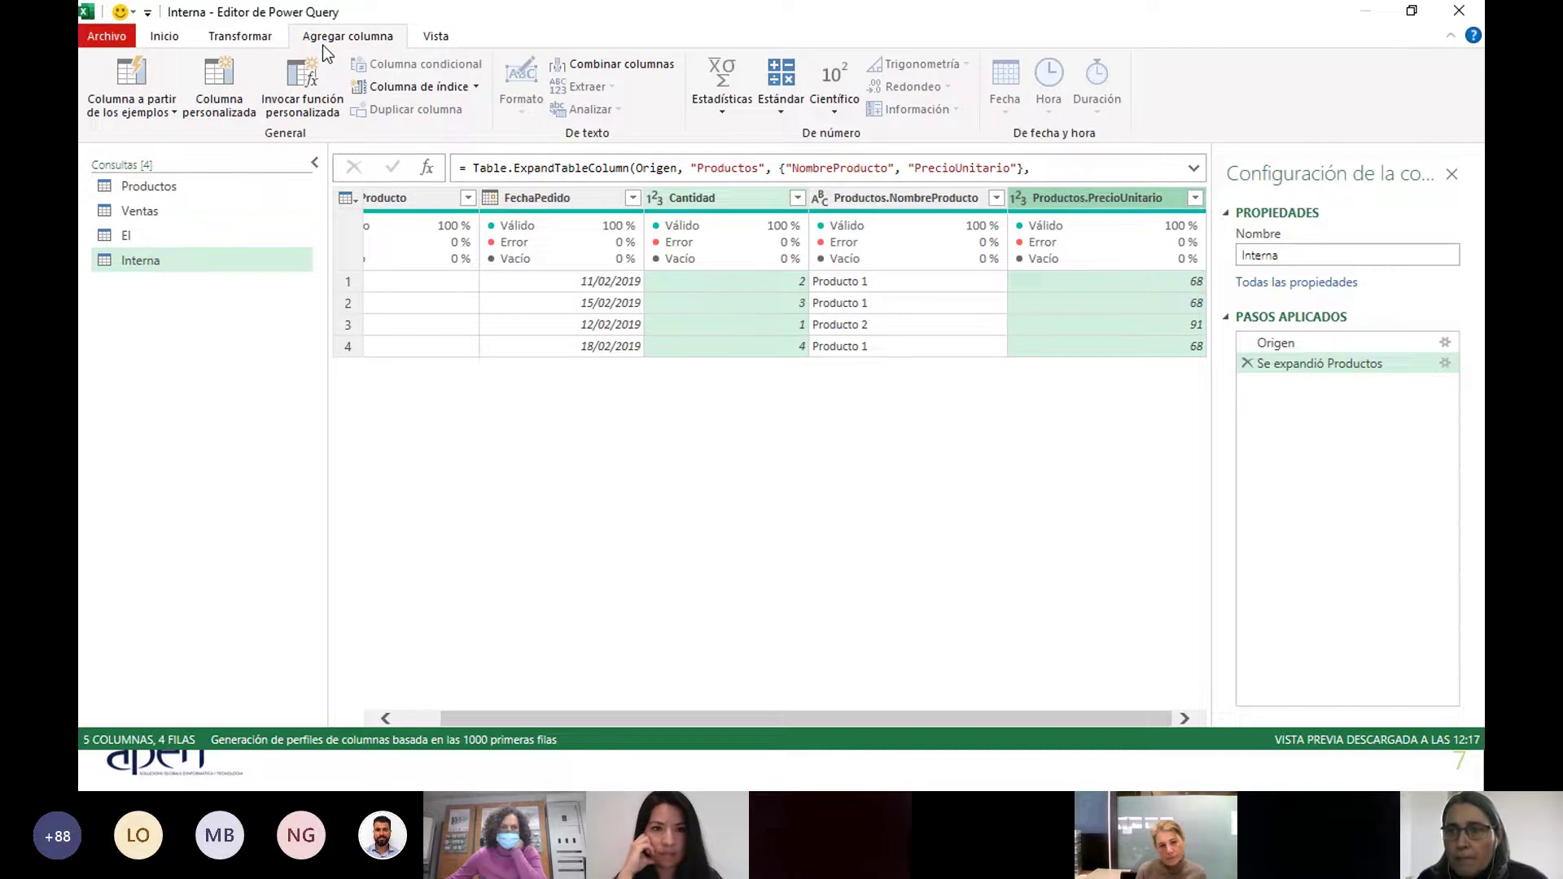
left_click(775, 114)
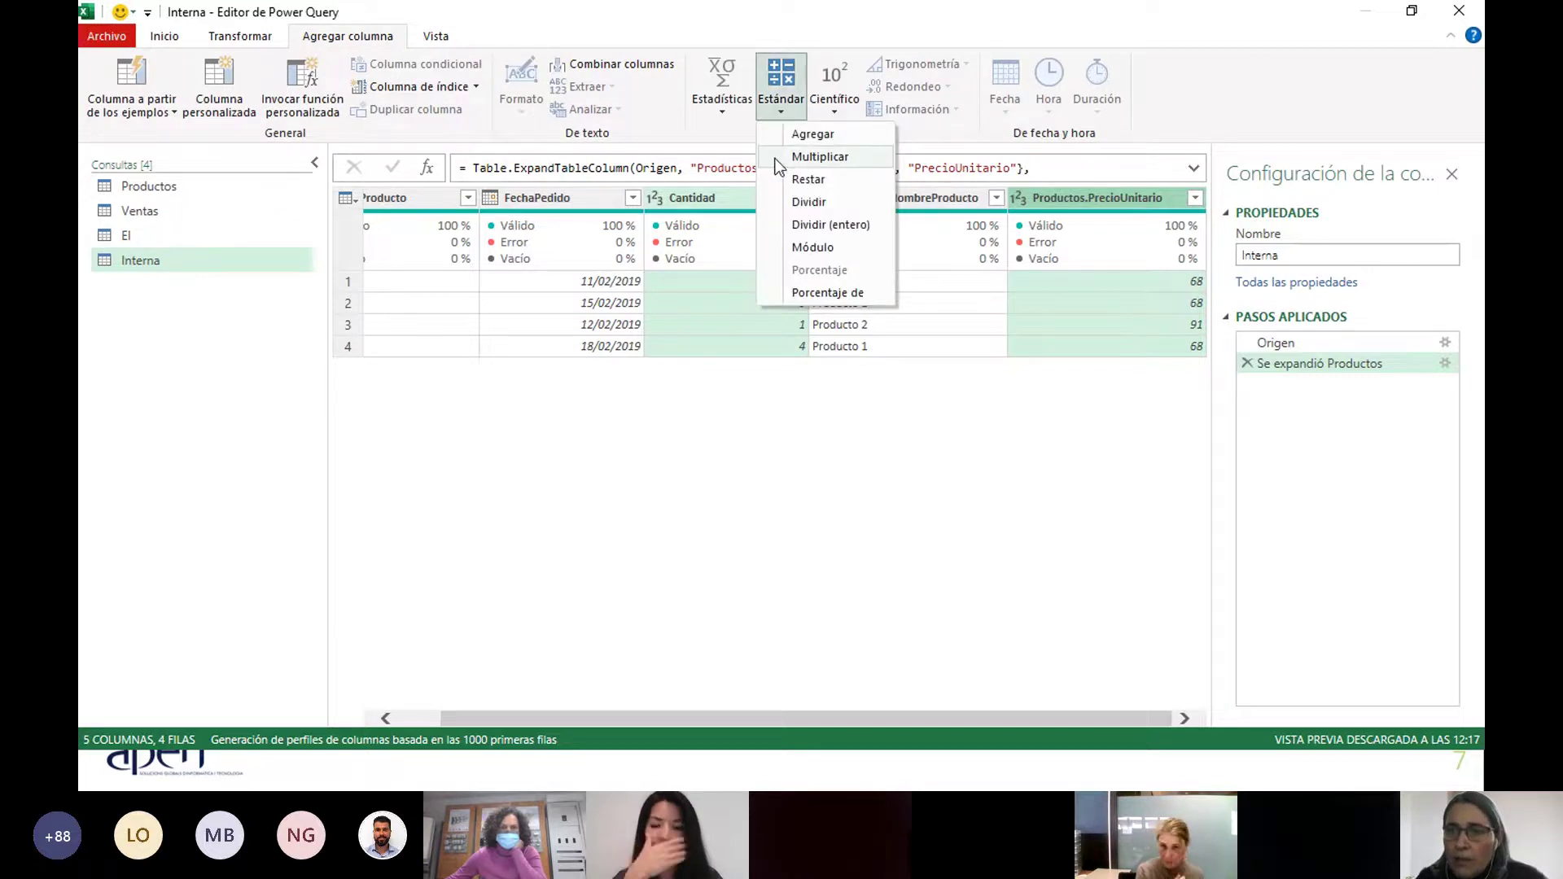
left_click(816, 157)
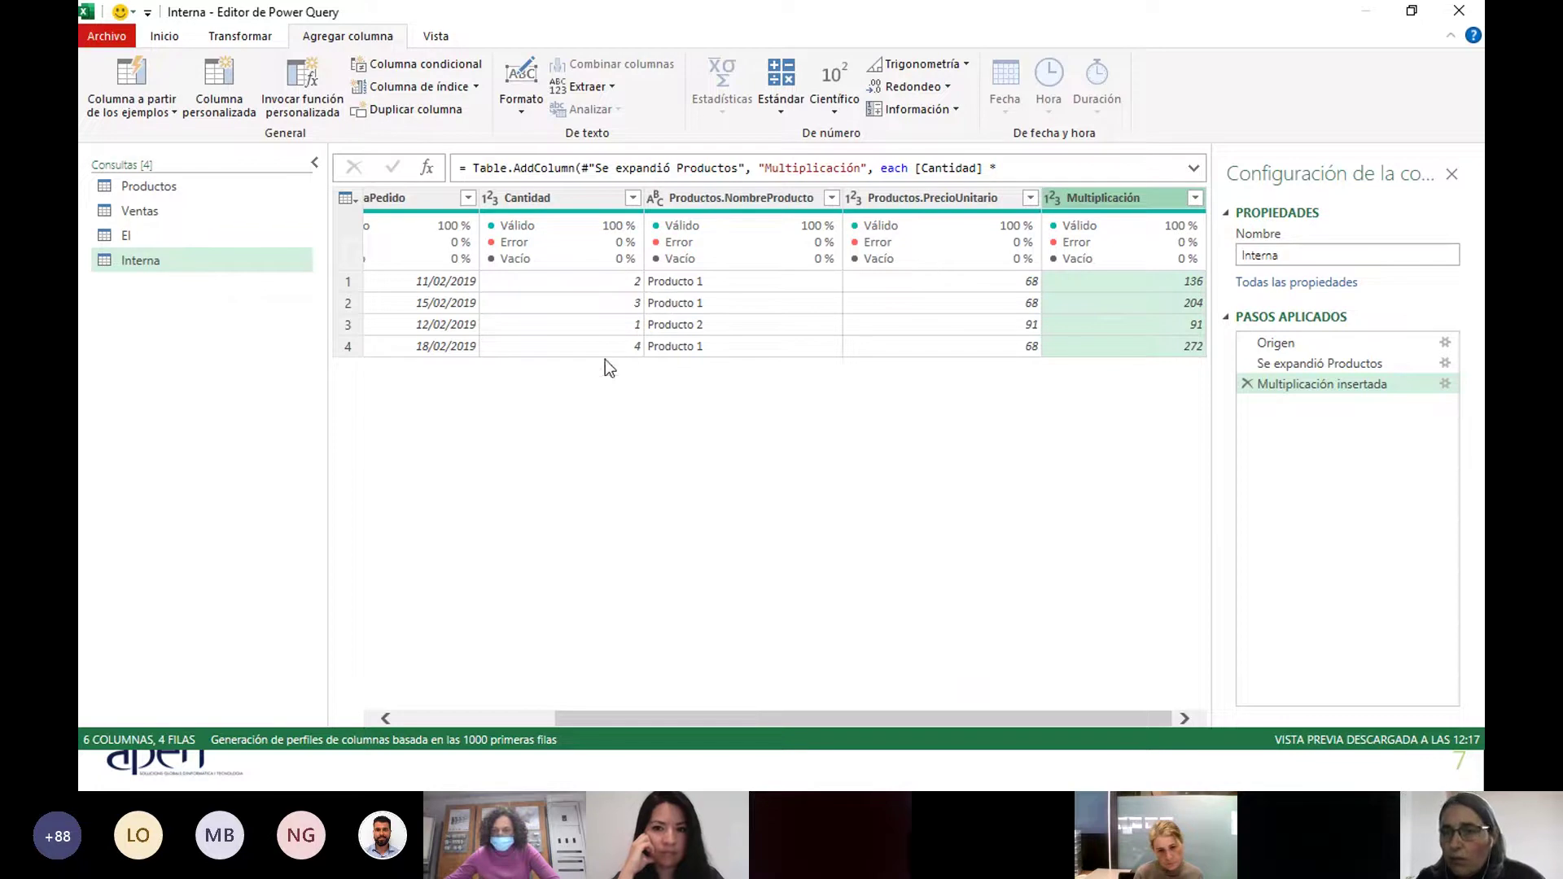
Rename the new multiplication column as Total.
double_click(1110, 197)
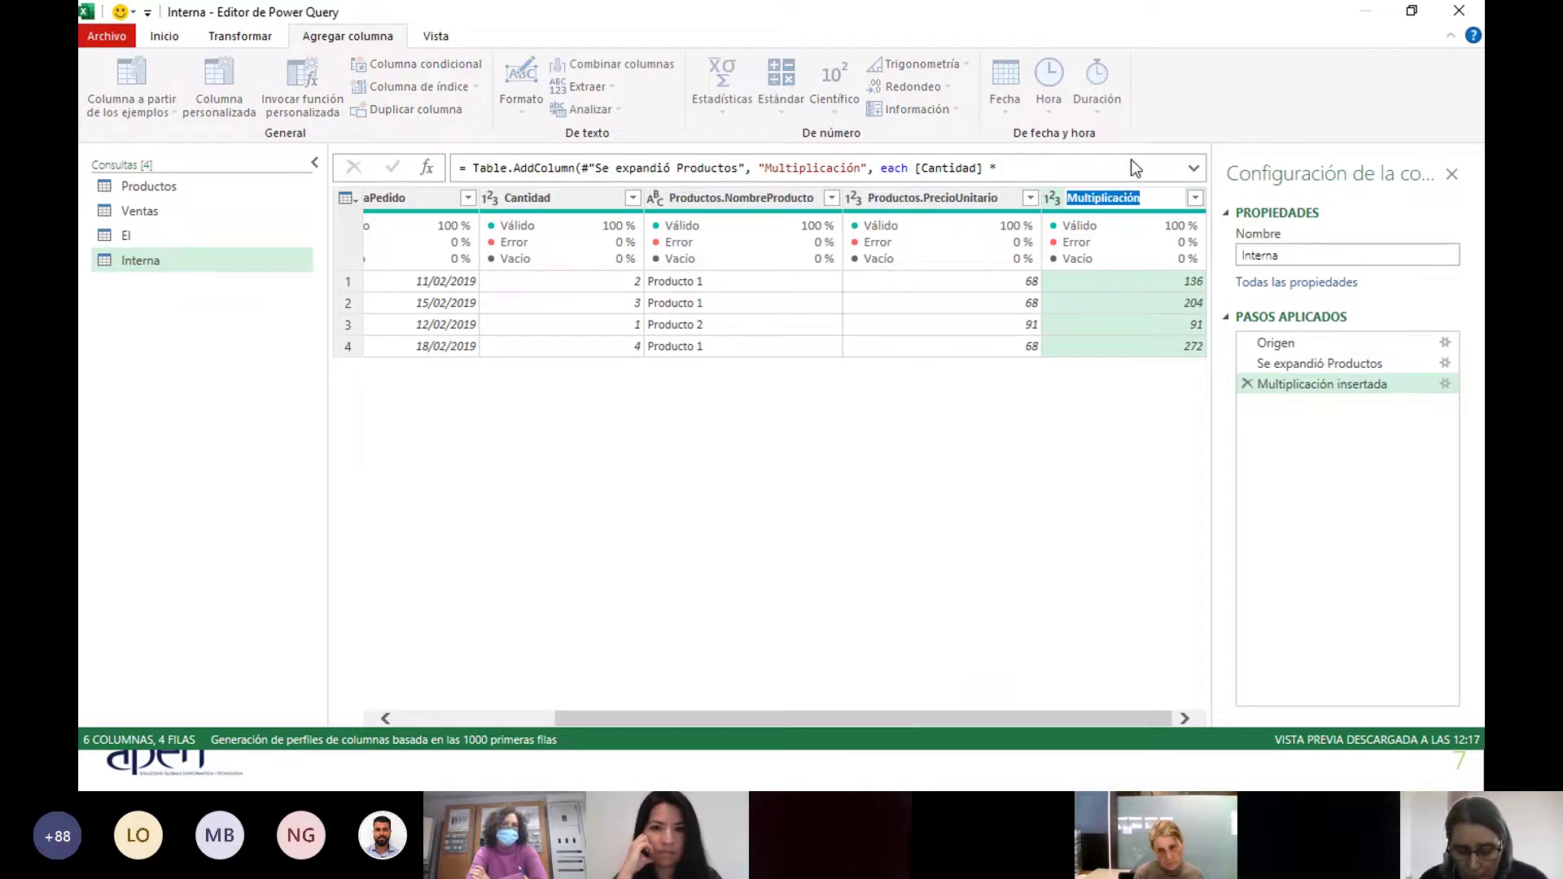
type("Total")
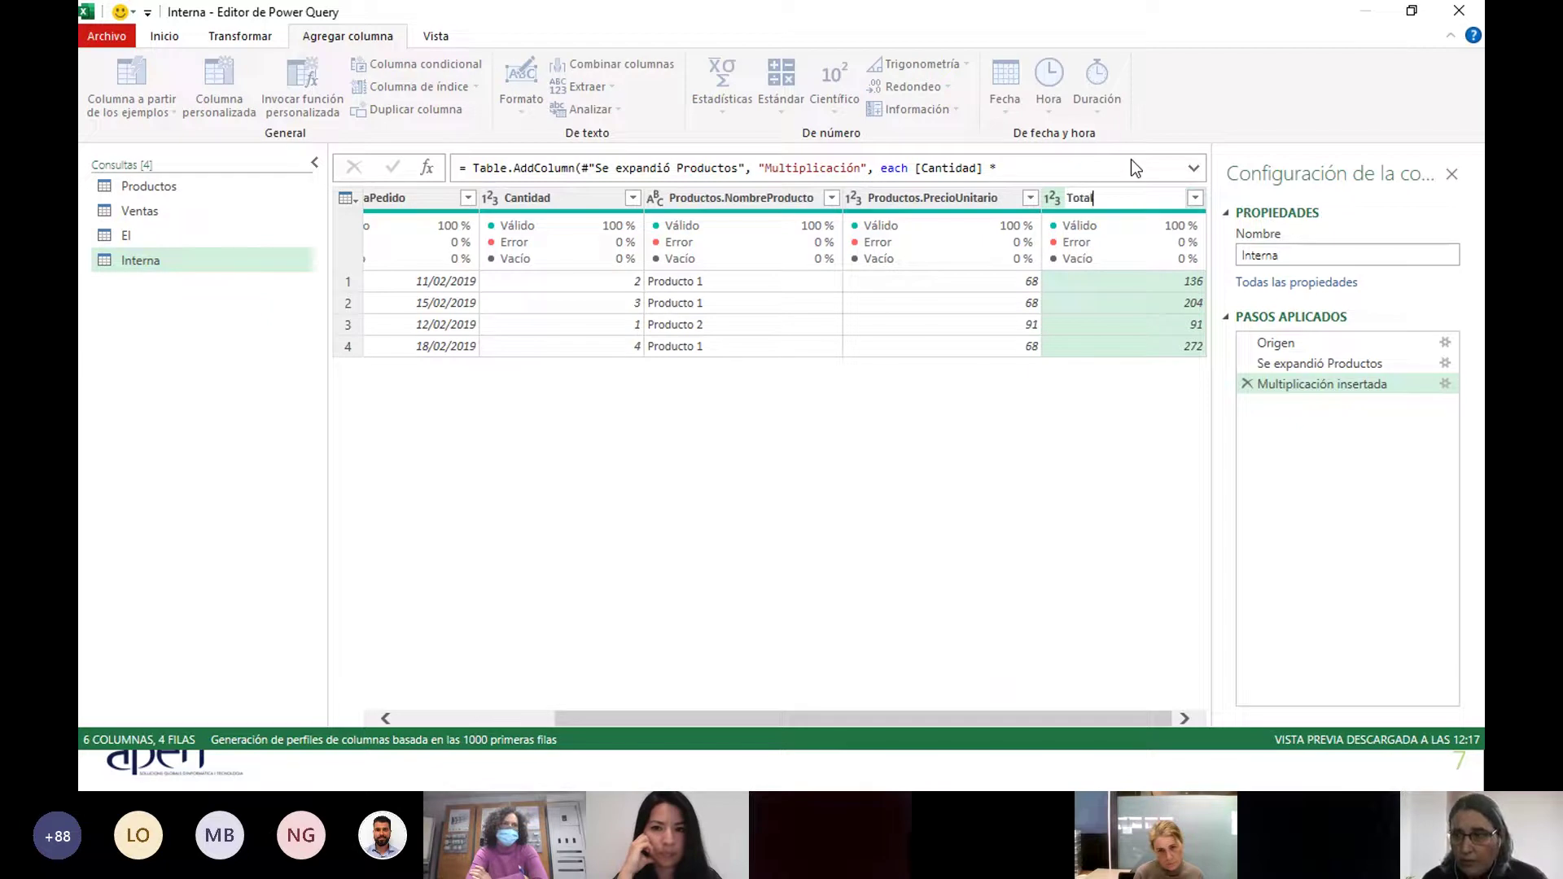
key("Return")
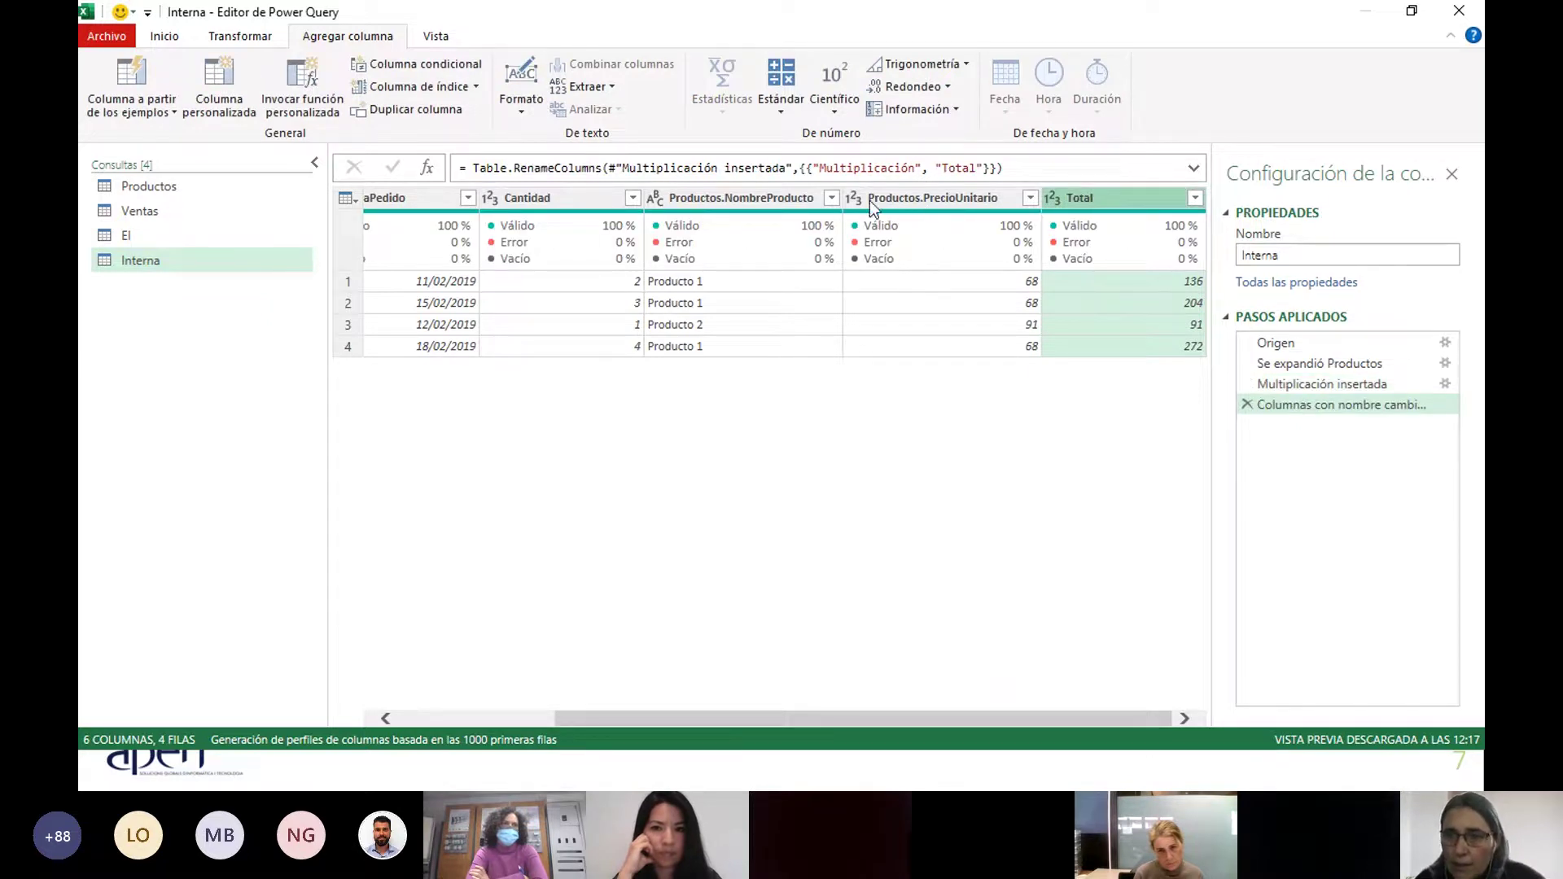
Remove the Productos. prefix from the unit price column so its name is PrecioUnitario.
double_click(910, 198)
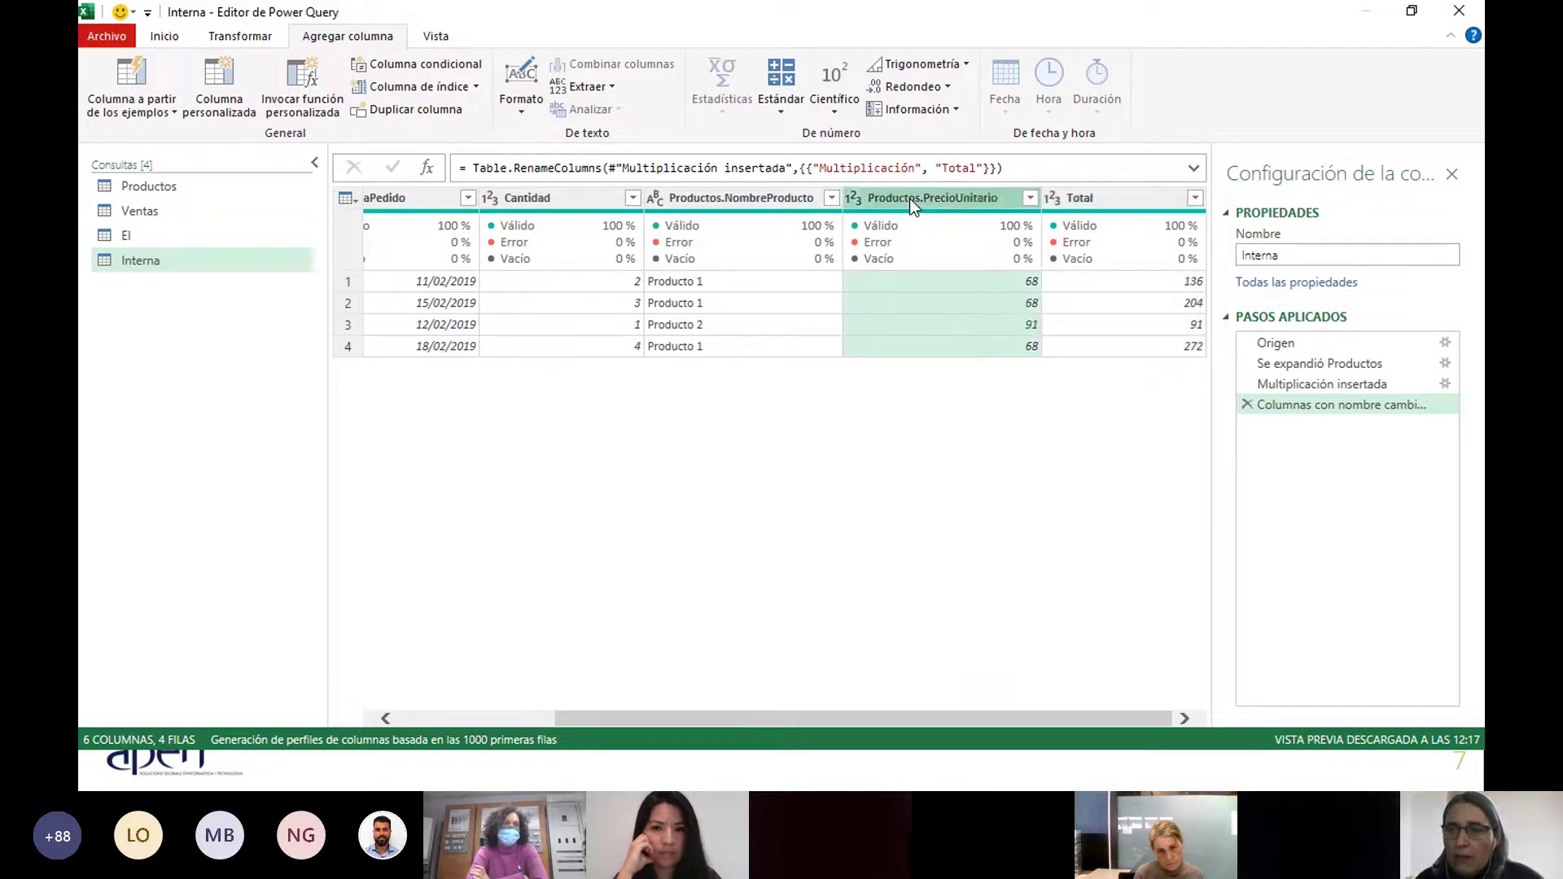
left_click(923, 202)
key("BackSpace")
key("BackSpace")
key("BackSpace")
key("BackSpace")
key("BackSpace")
key("BackSpace")
key("BackSpace")
key("BackSpace")
key("BackSpace")
key("BackSpace")
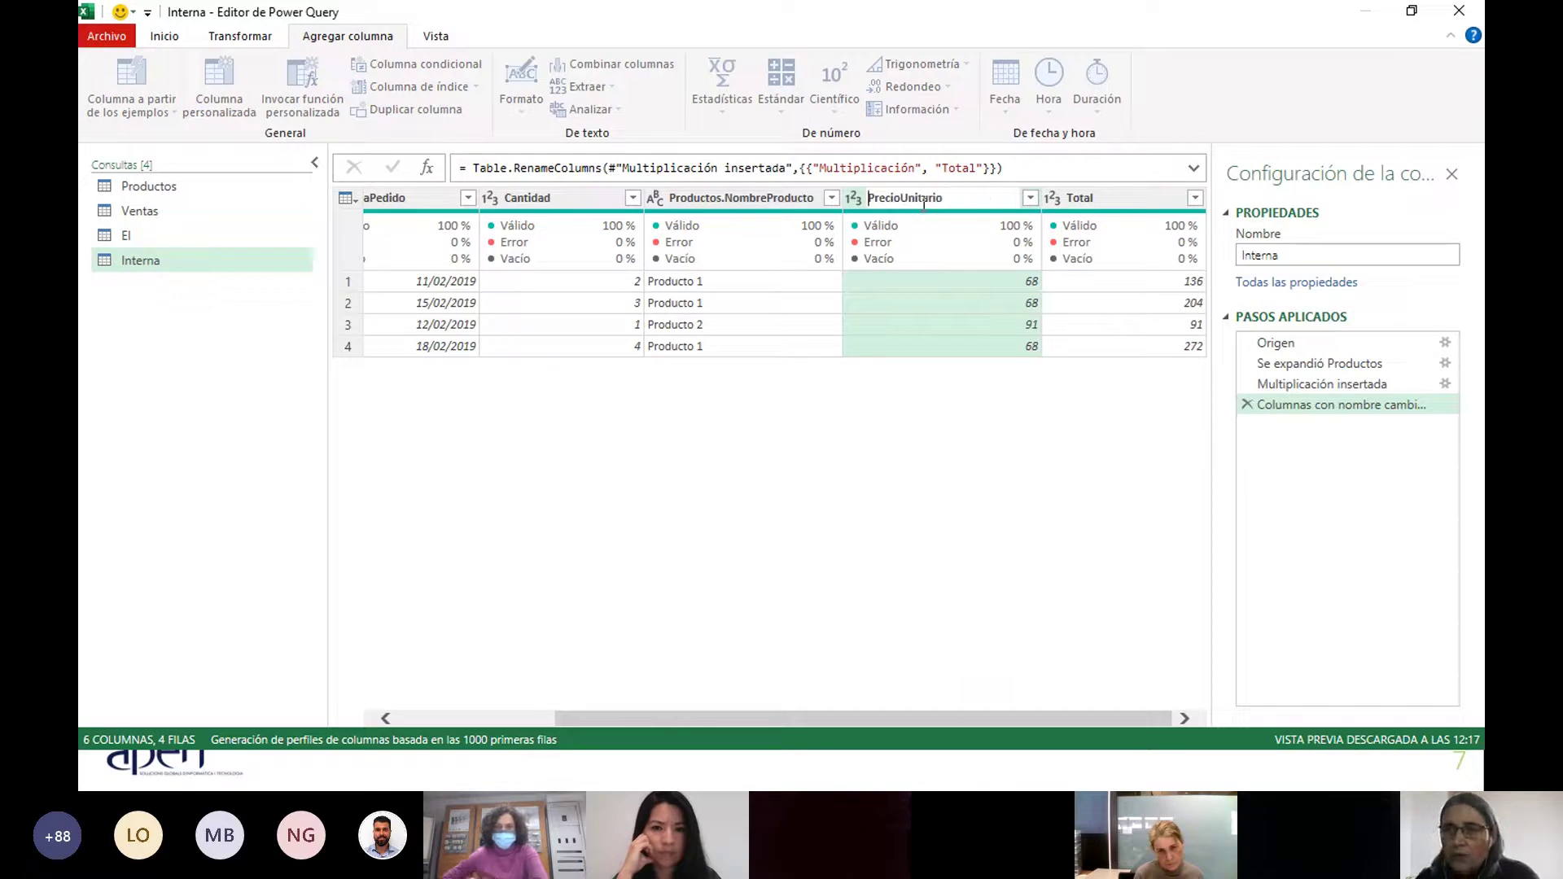
key("Return")
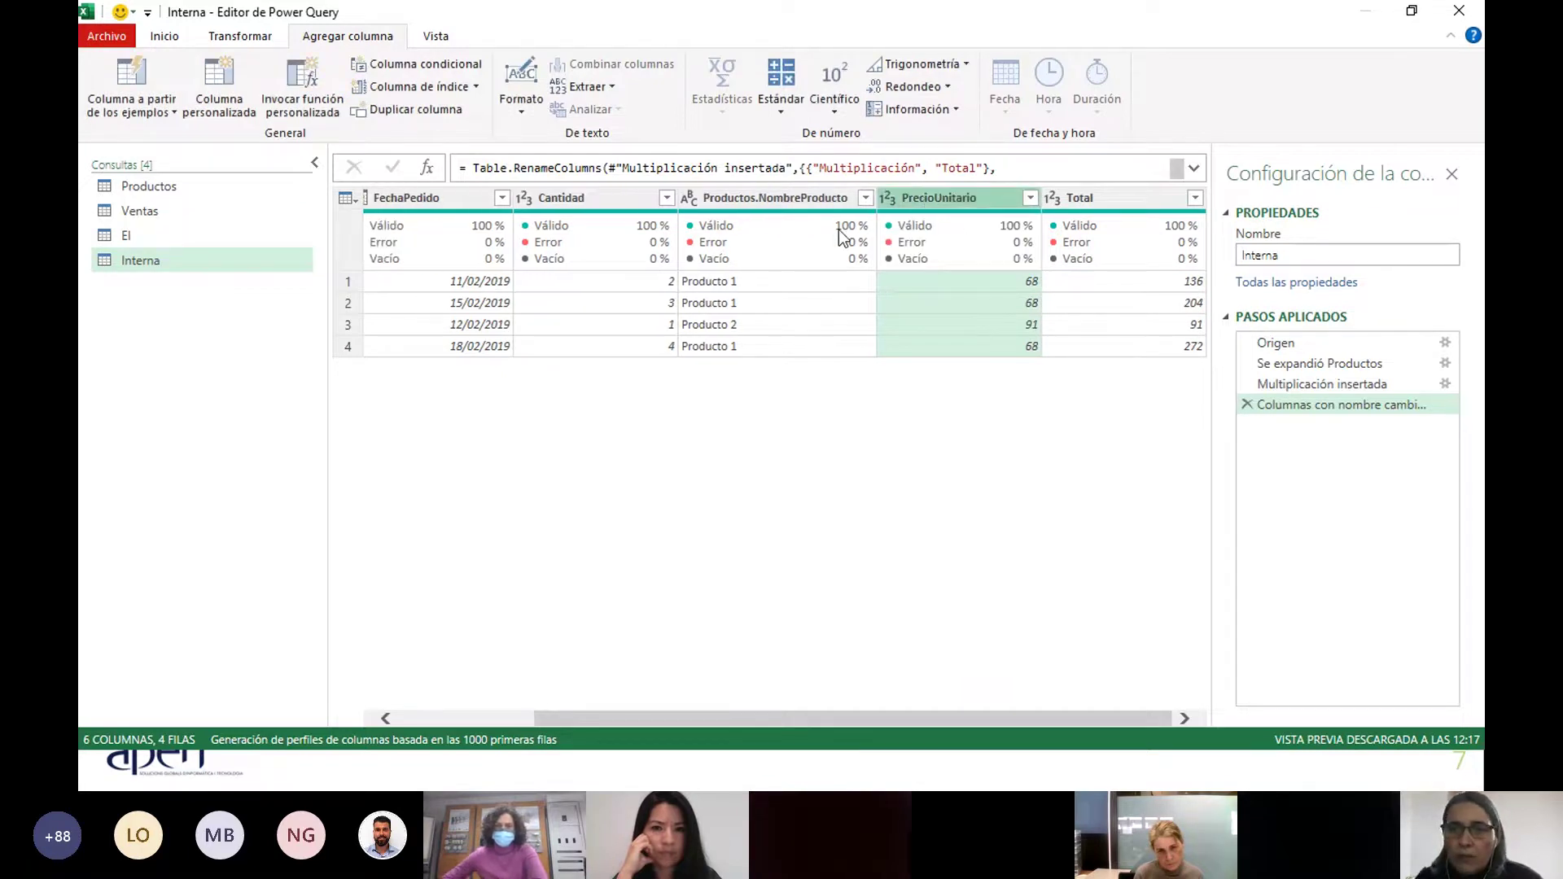
Close the Power Query editor and load the queries into the Excel workbook.
mouse_move(808, 222)
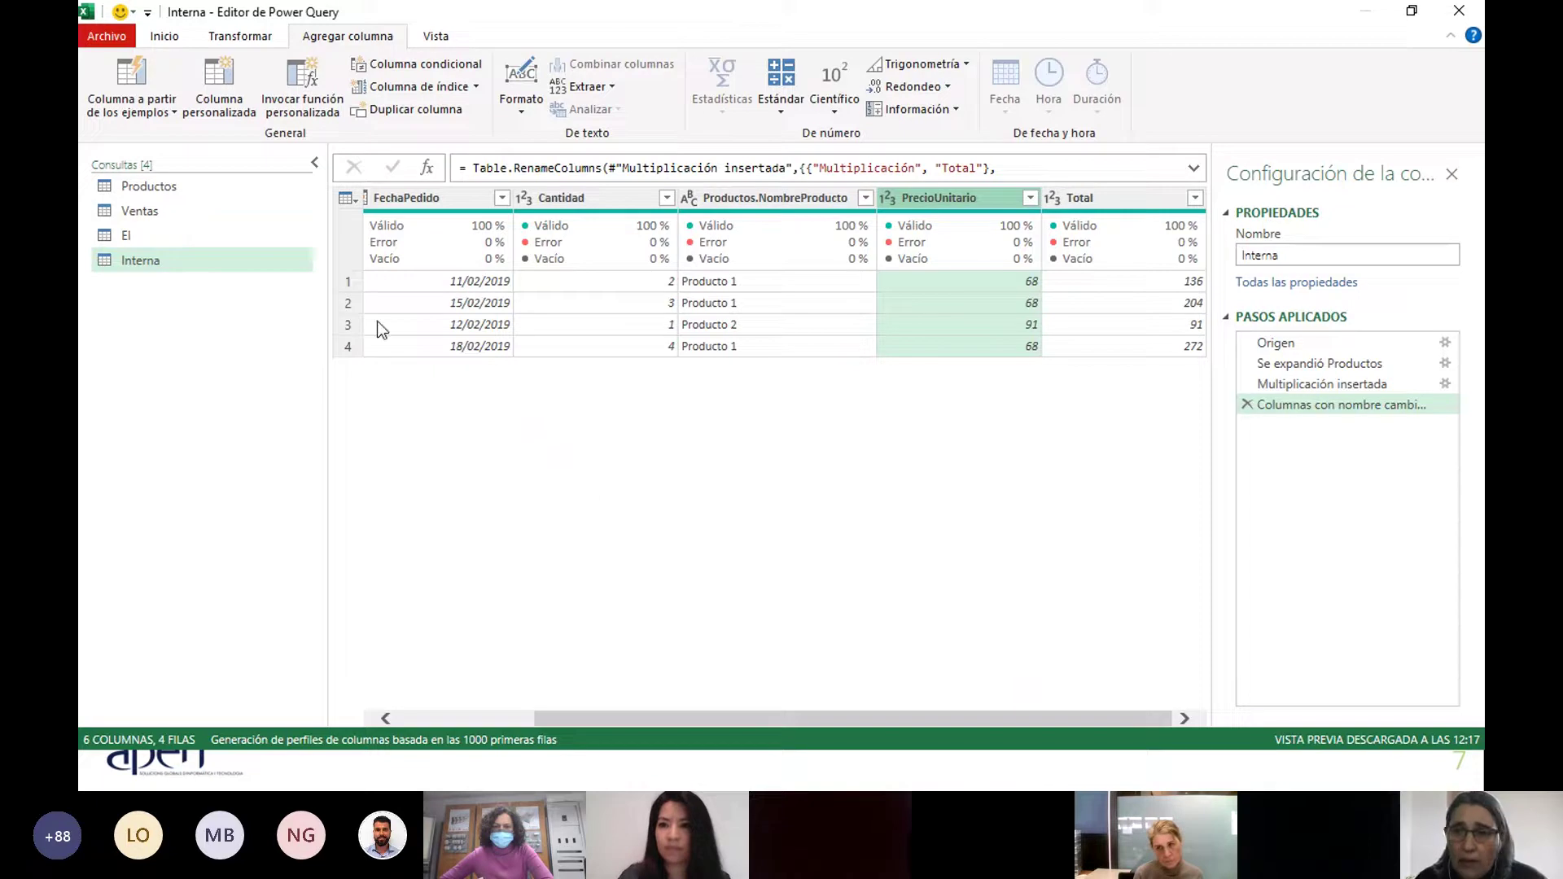
left_click(123, 36)
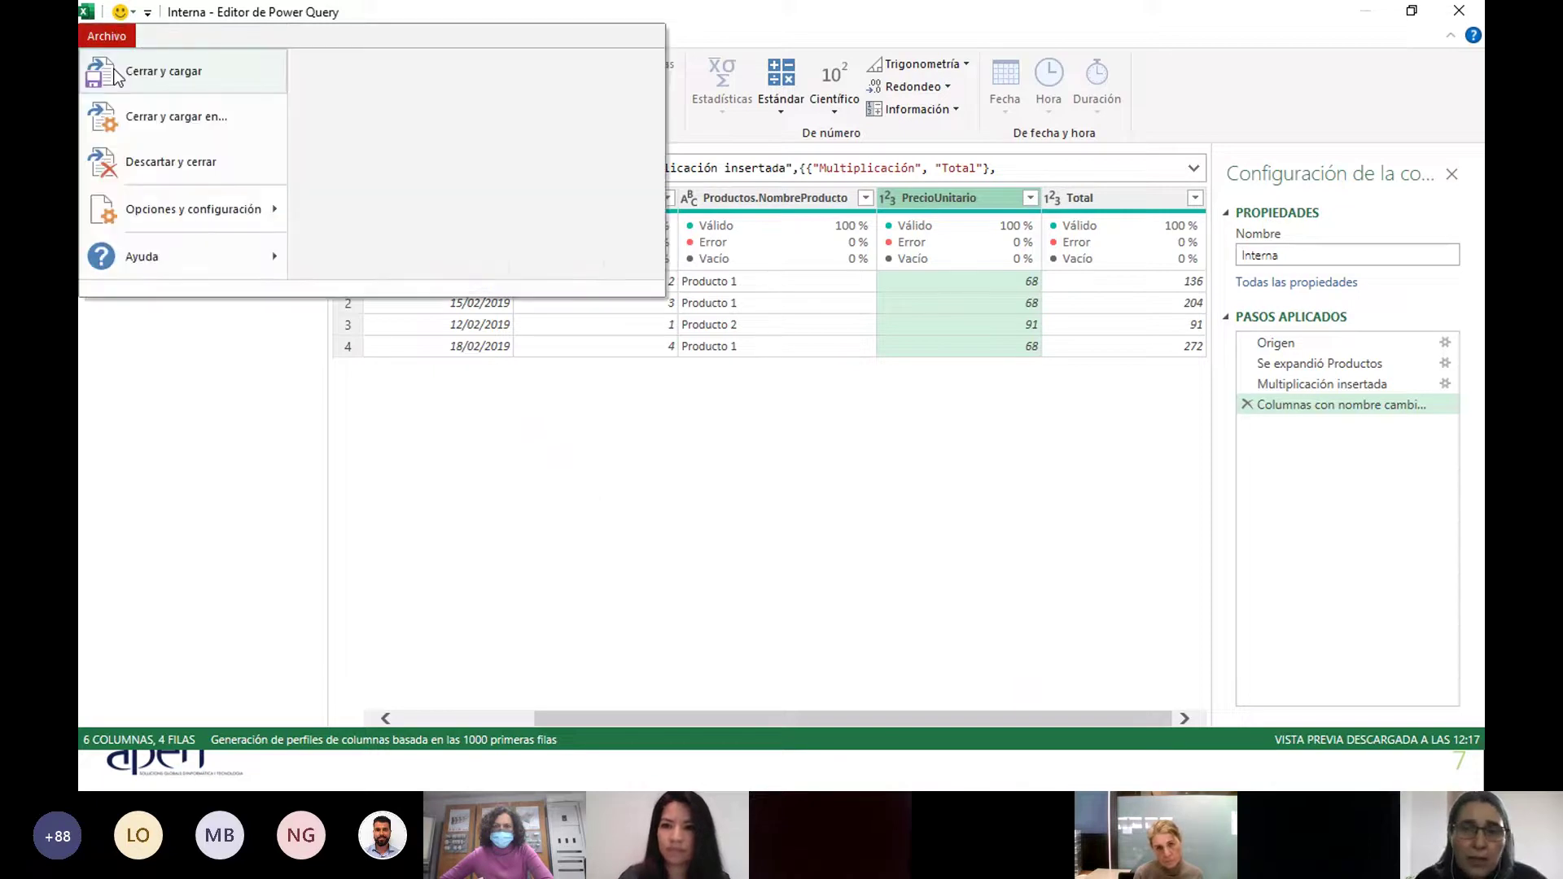
left_click(190, 156)
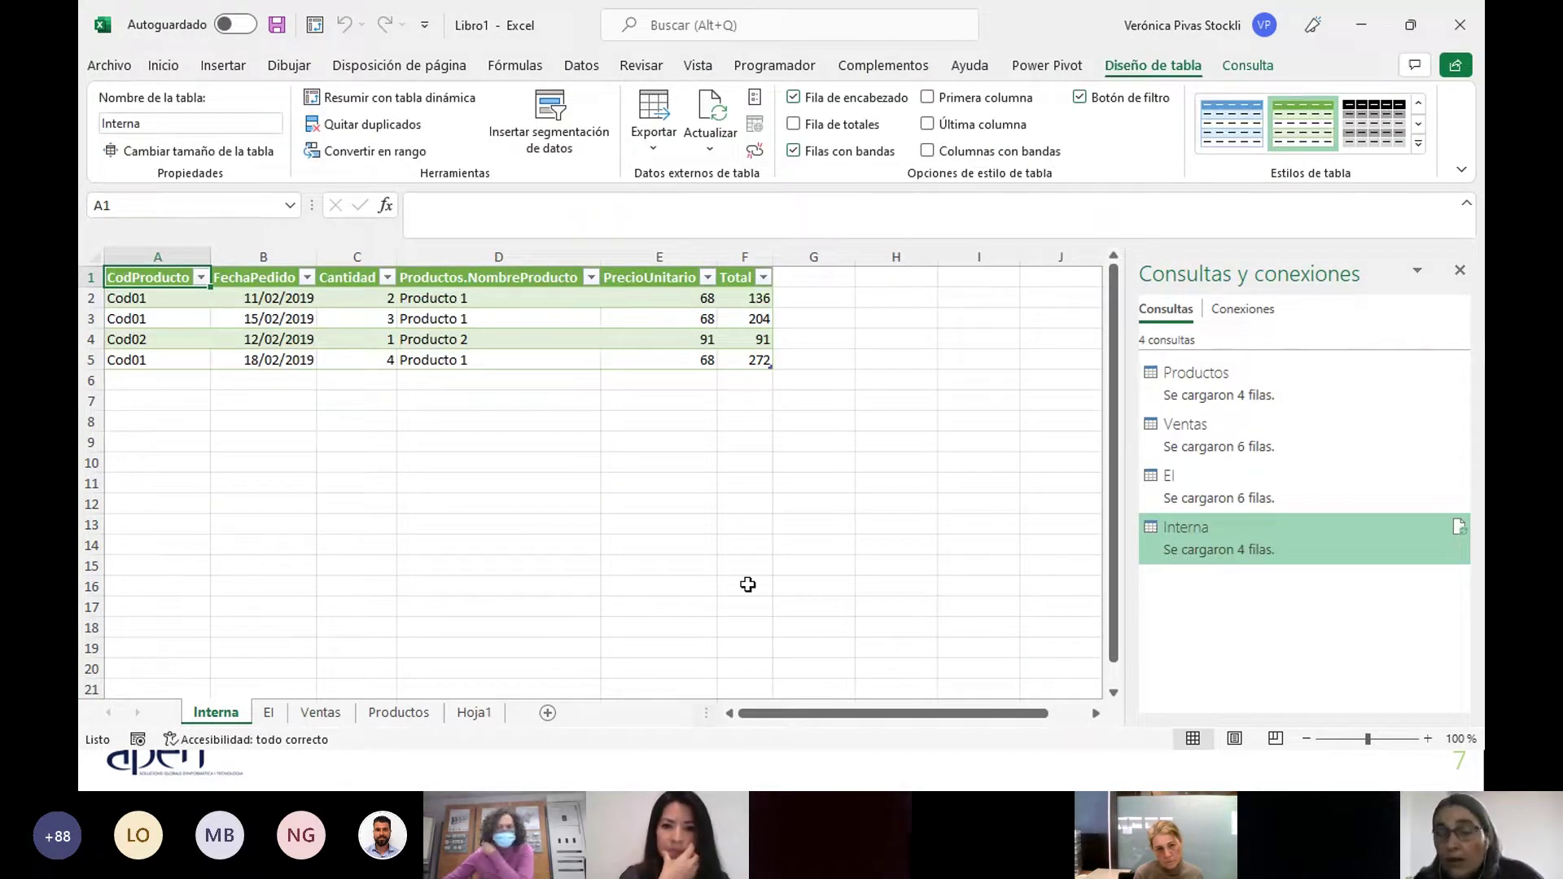
Compare the loaded EI and Interna sheets, examining the unmatched products, product codes, product names and totals.
left_click(270, 713)
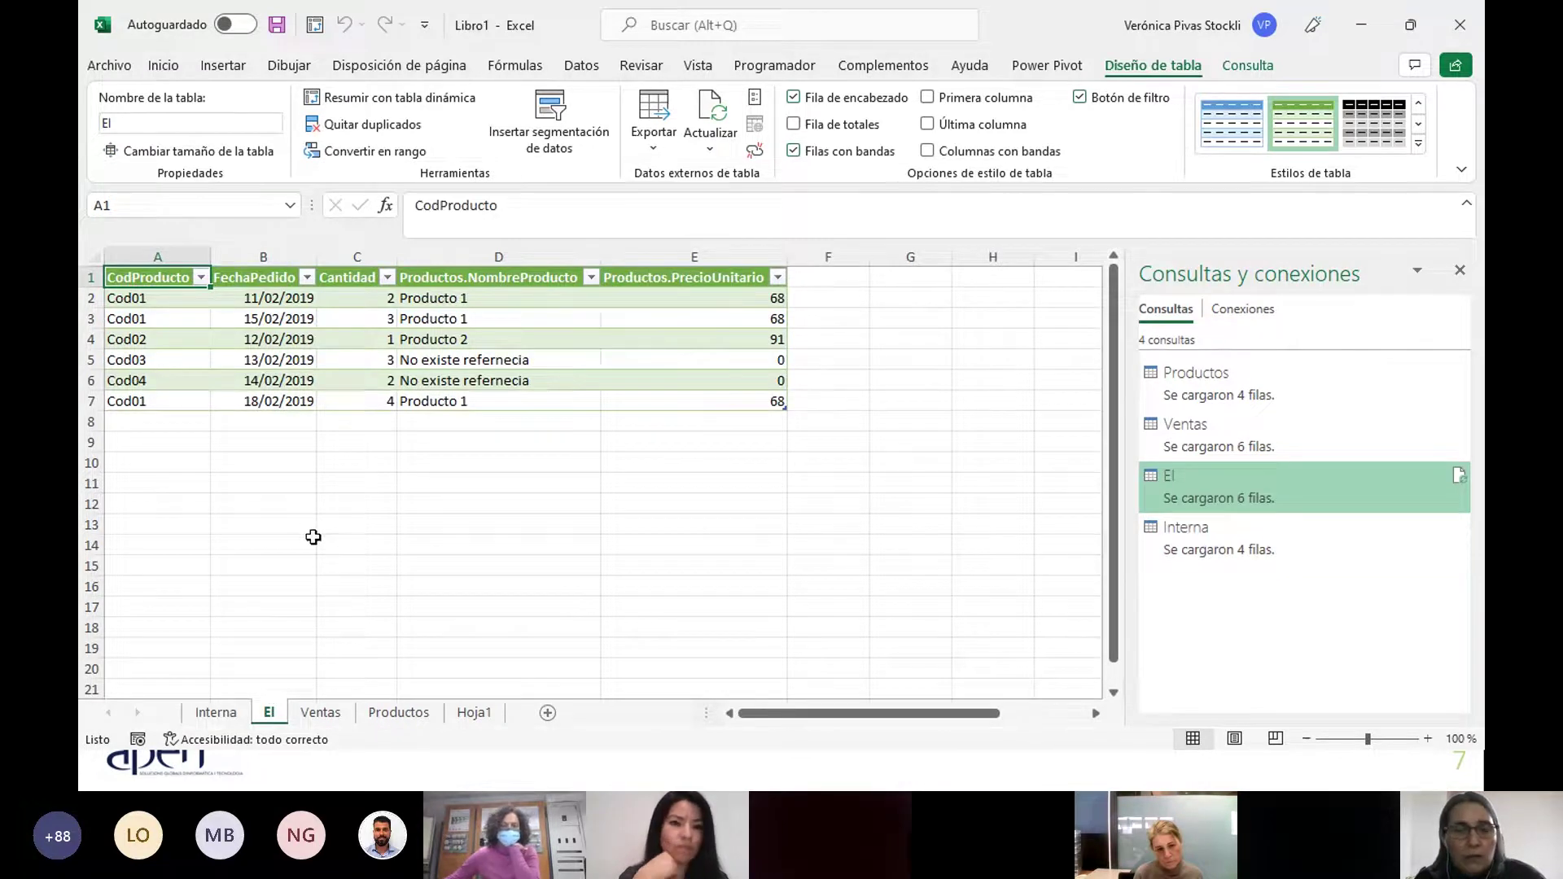
left_click_drag(442, 370, 450, 355)
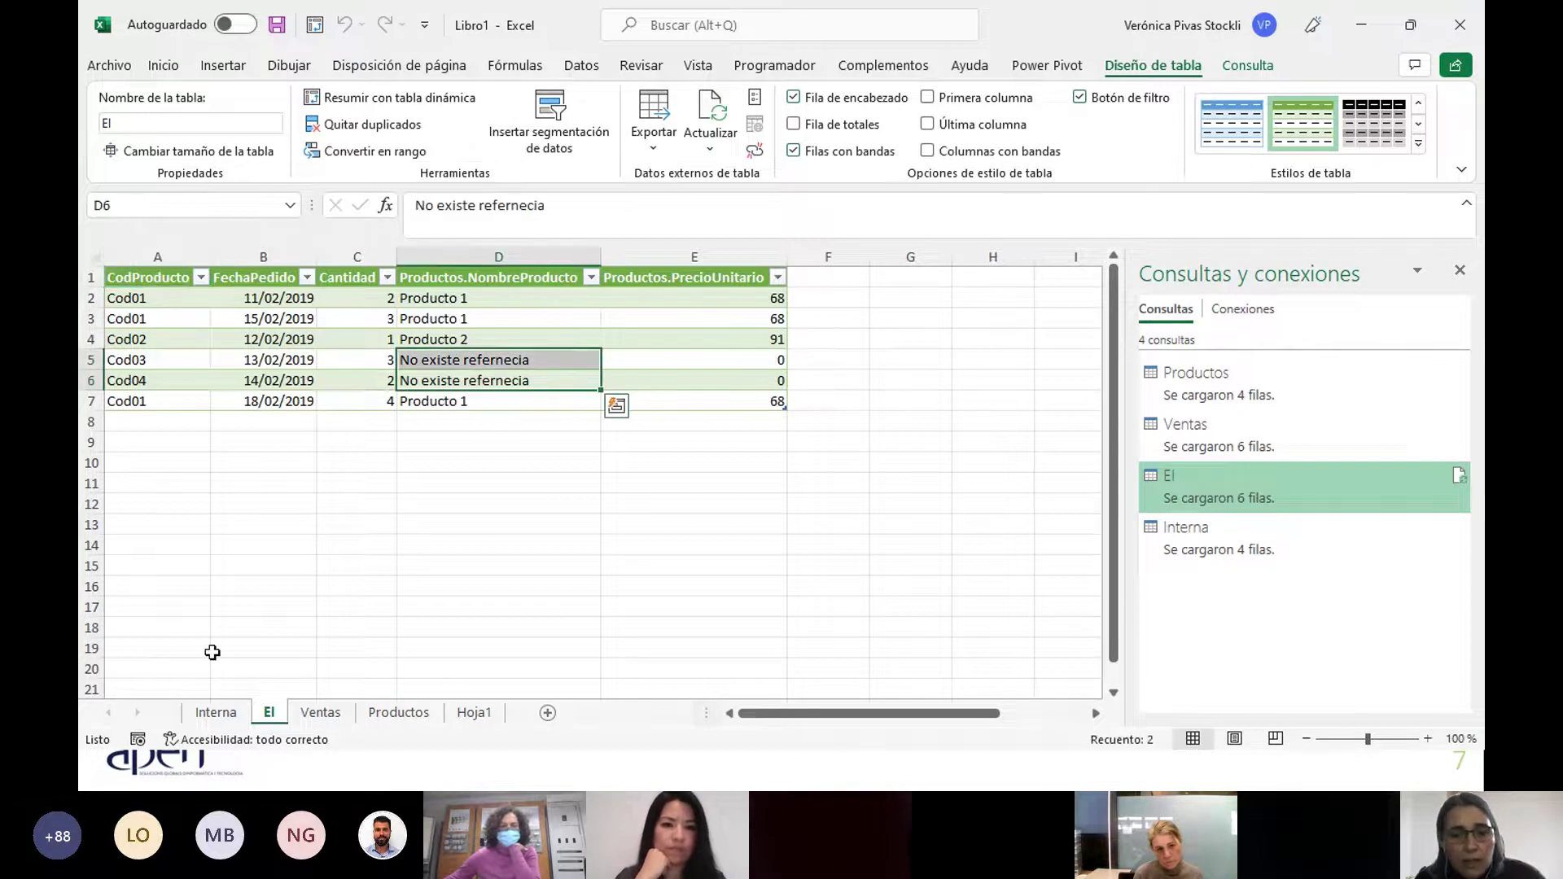
left_click(215, 713)
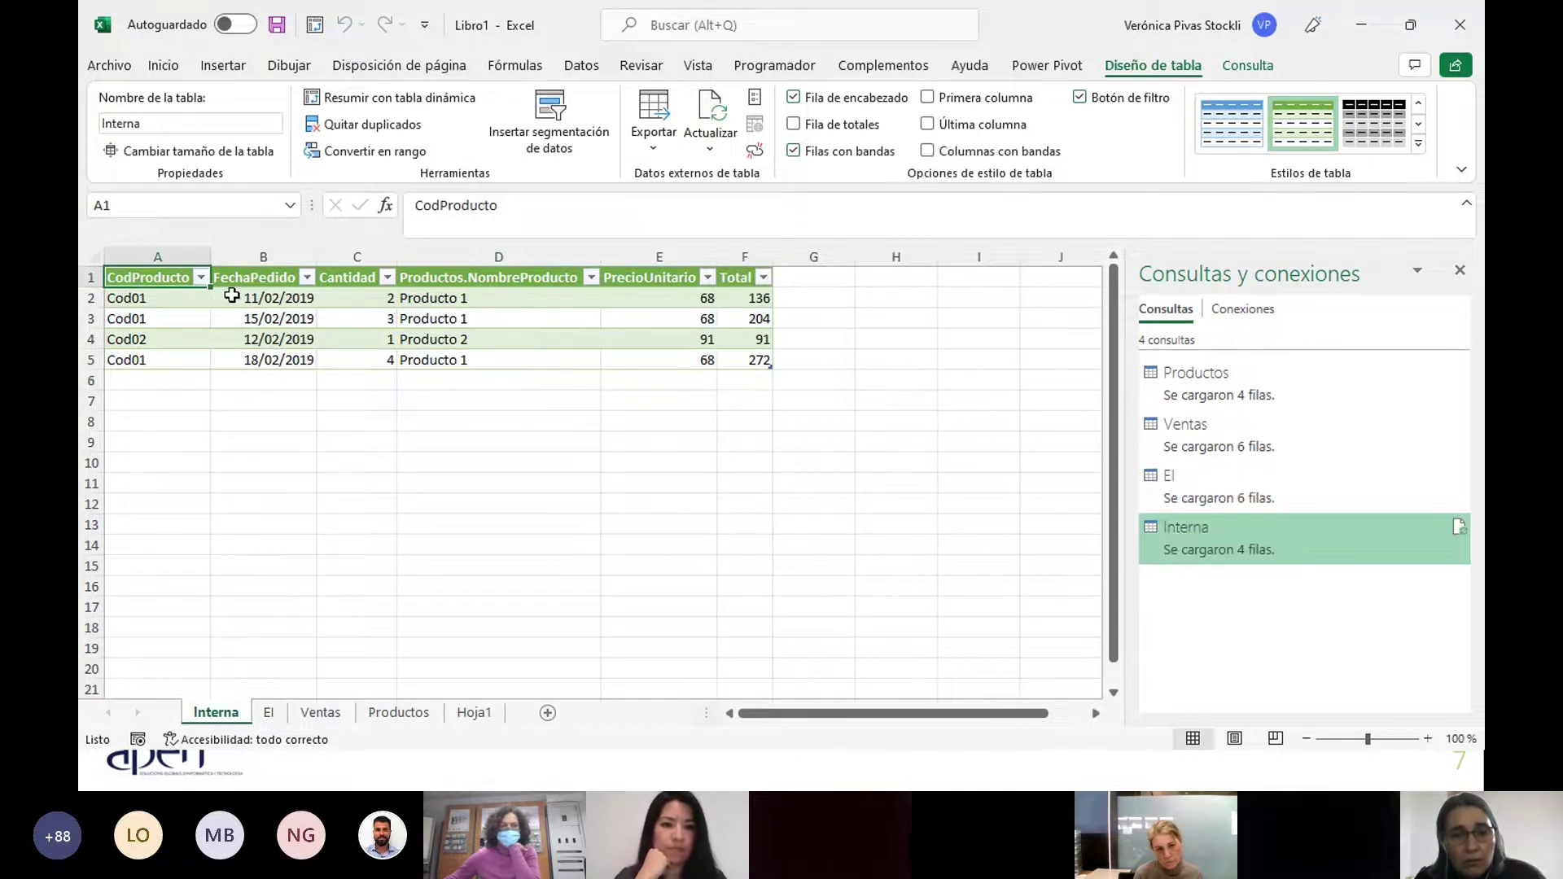
left_click_drag(189, 298, 171, 358)
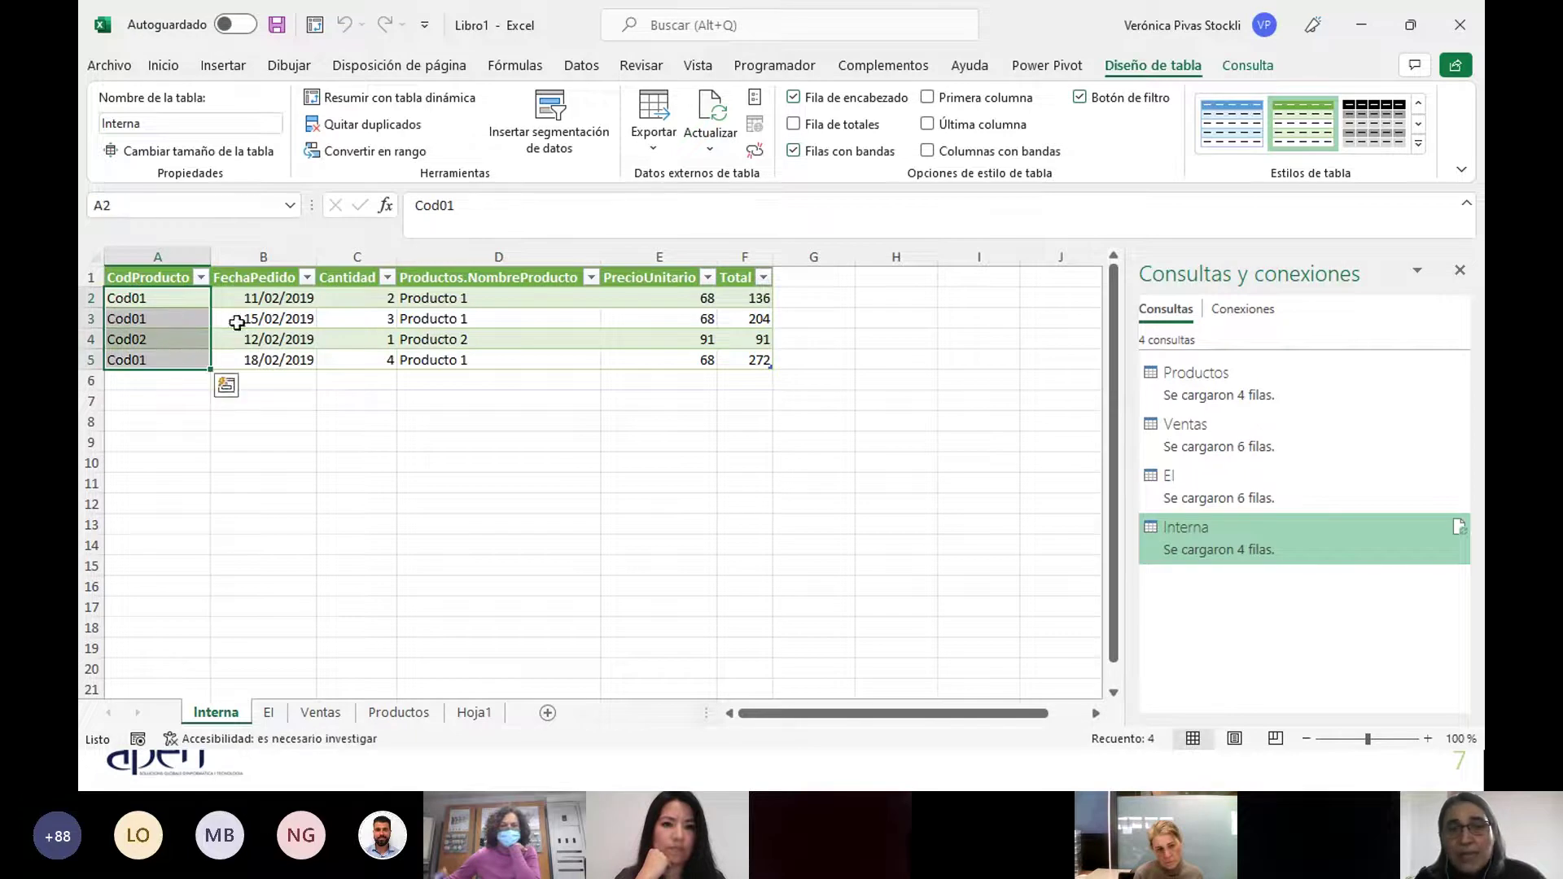
left_click_drag(454, 298, 464, 351)
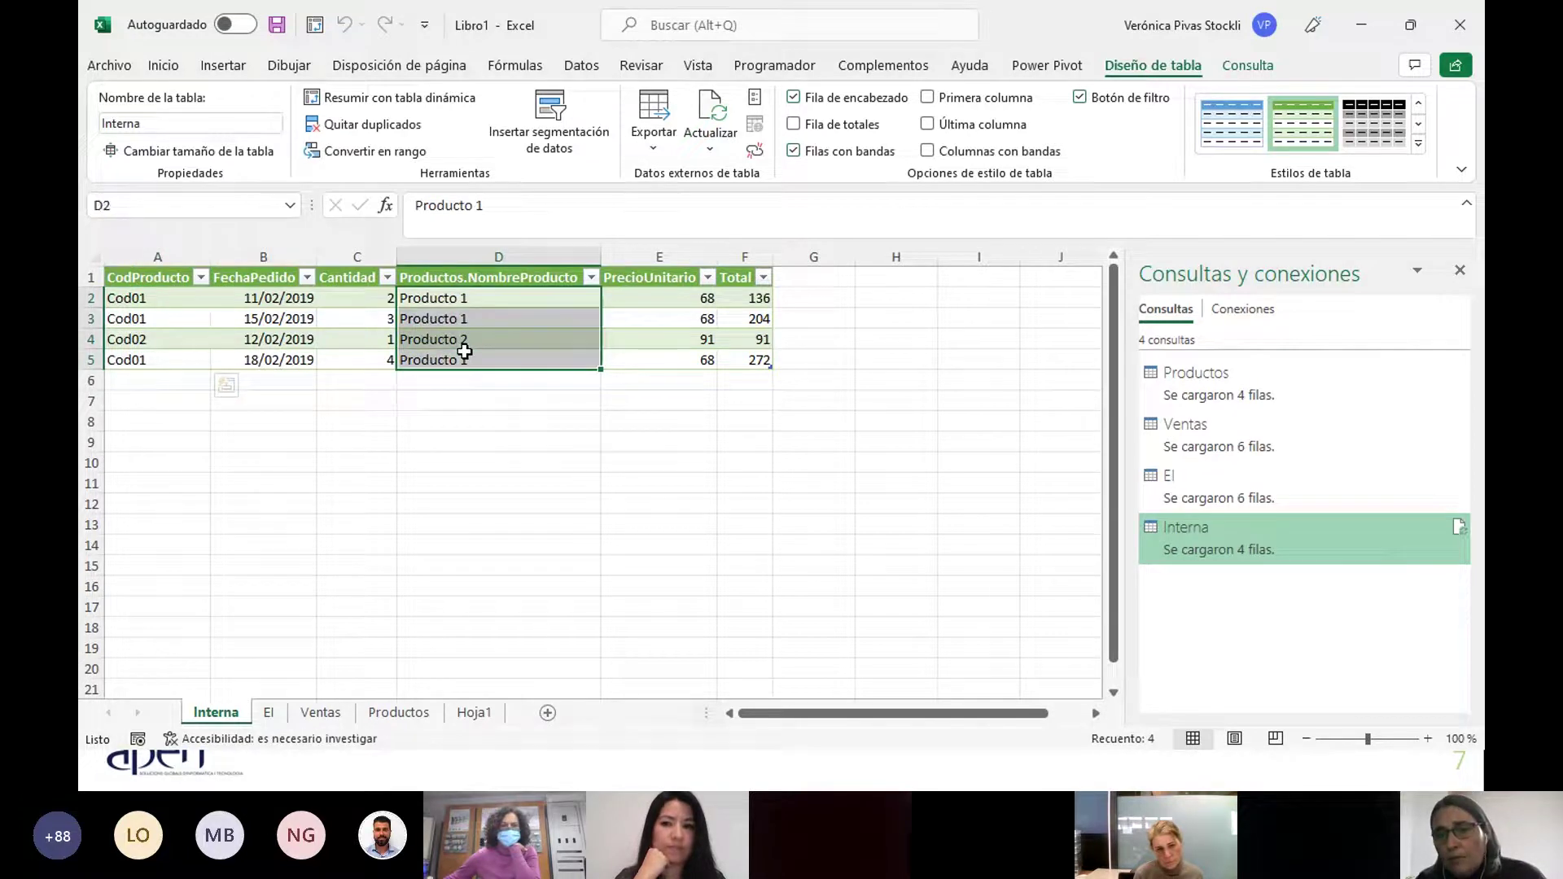
left_click_drag(755, 294, 750, 356)
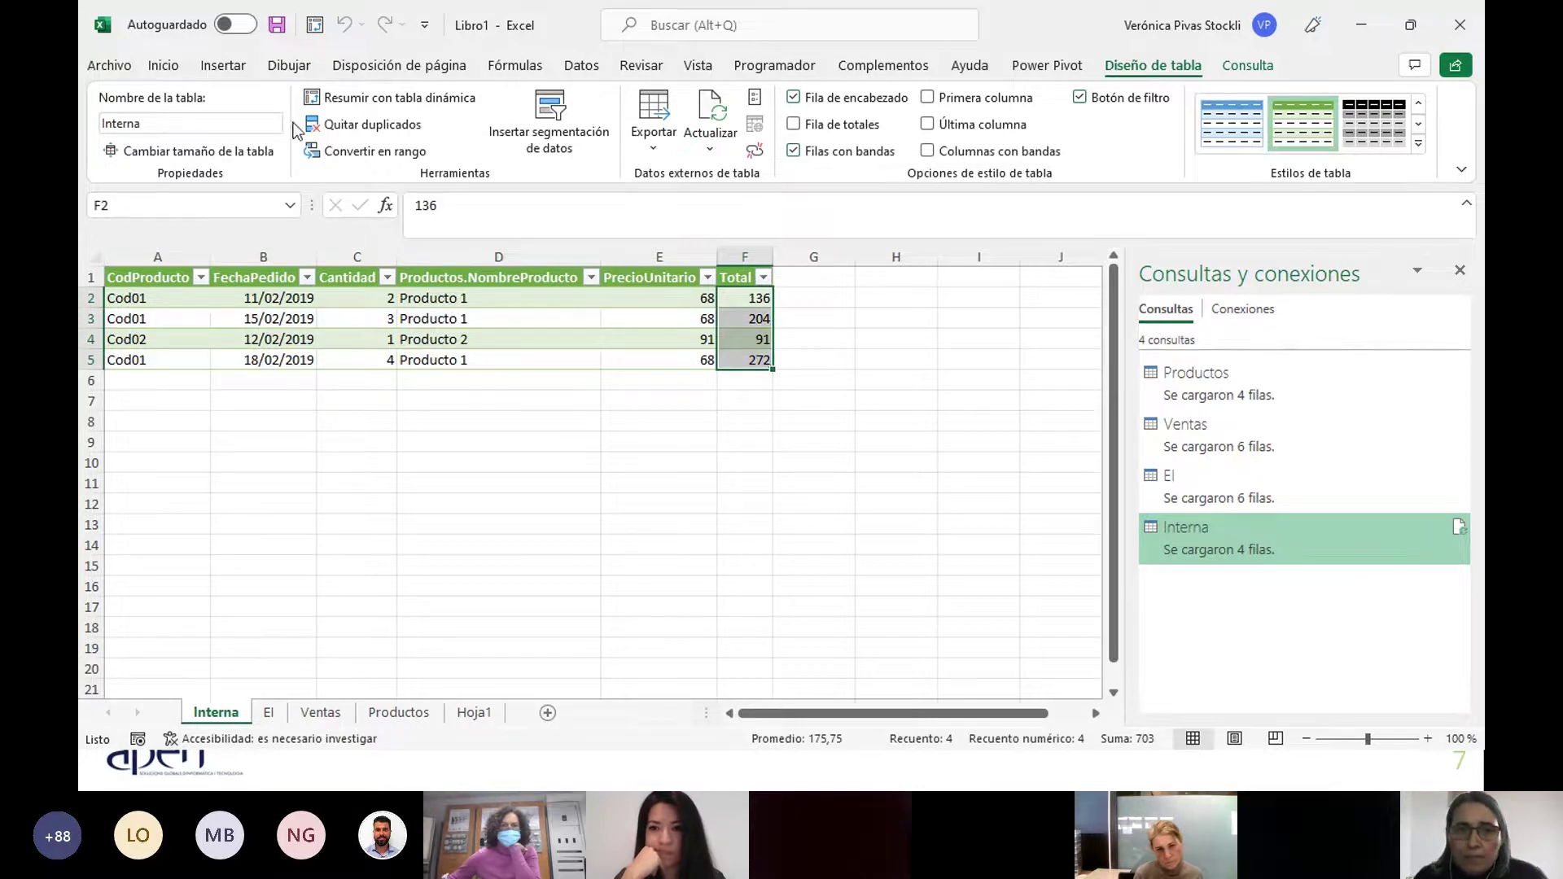
Save the workbook as Combinaciones Resueltas in the Webinar Combinar Consultas folder, in Excel workbook (*.xlsx) format.
left_click(109, 65)
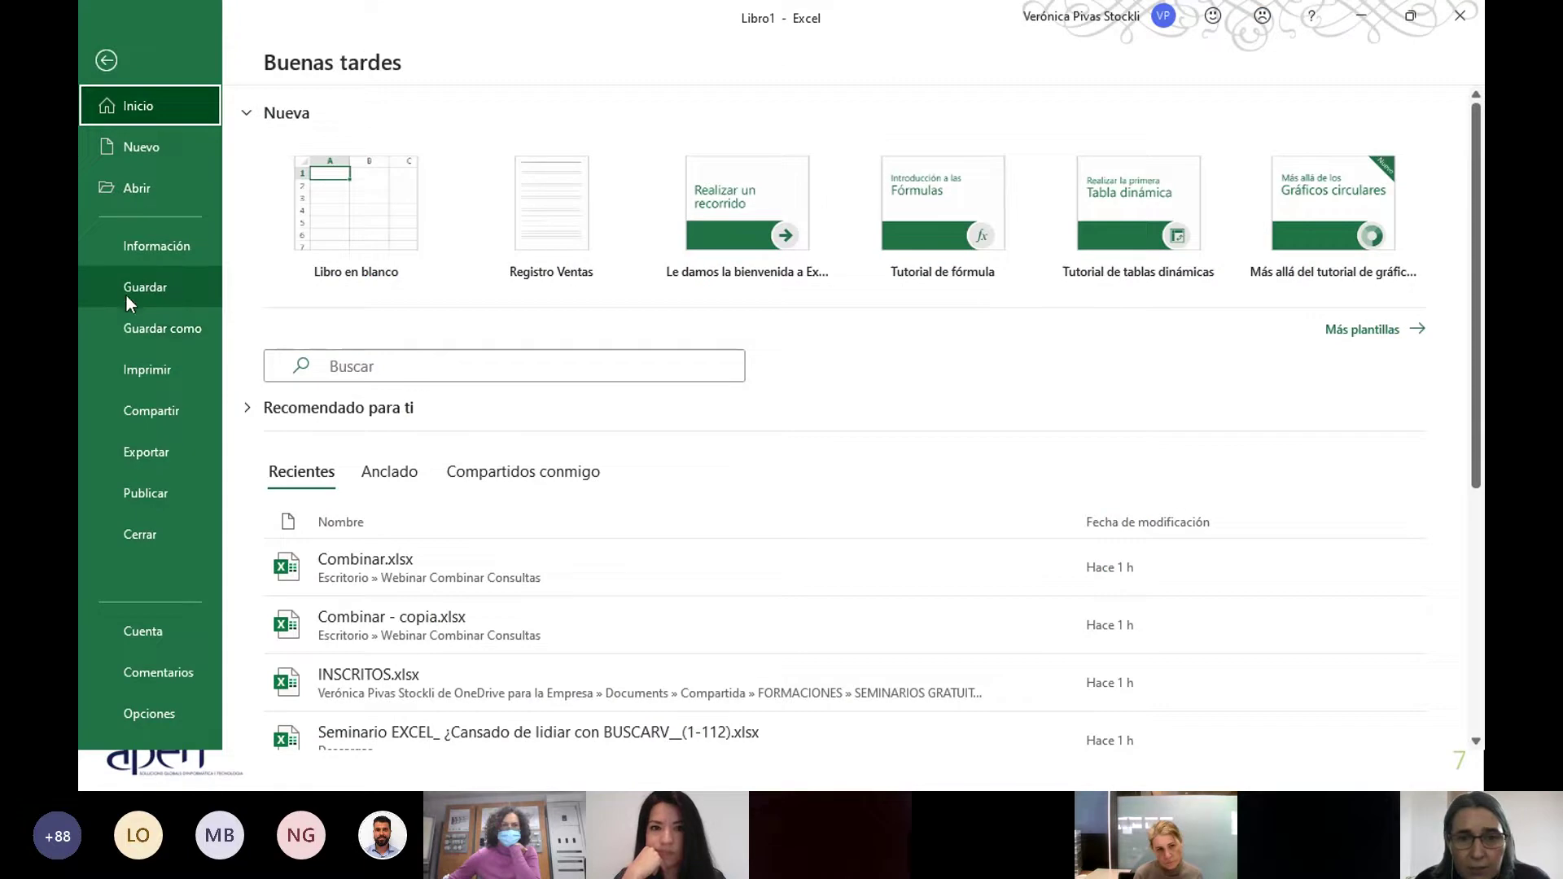
left_click(129, 328)
left_click(737, 248)
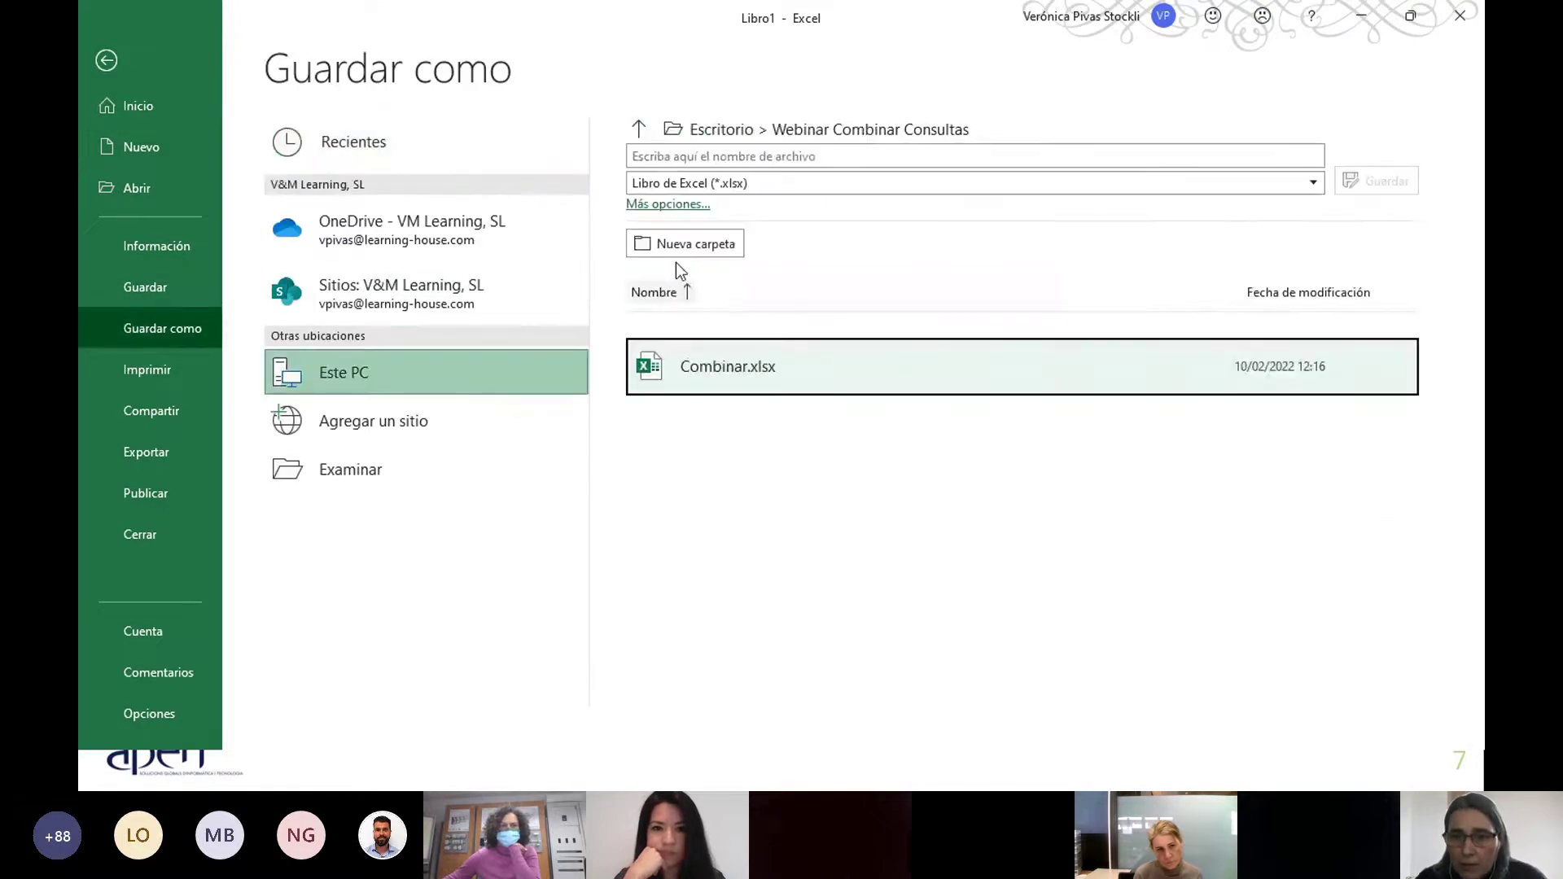
left_click(729, 155)
type("C")
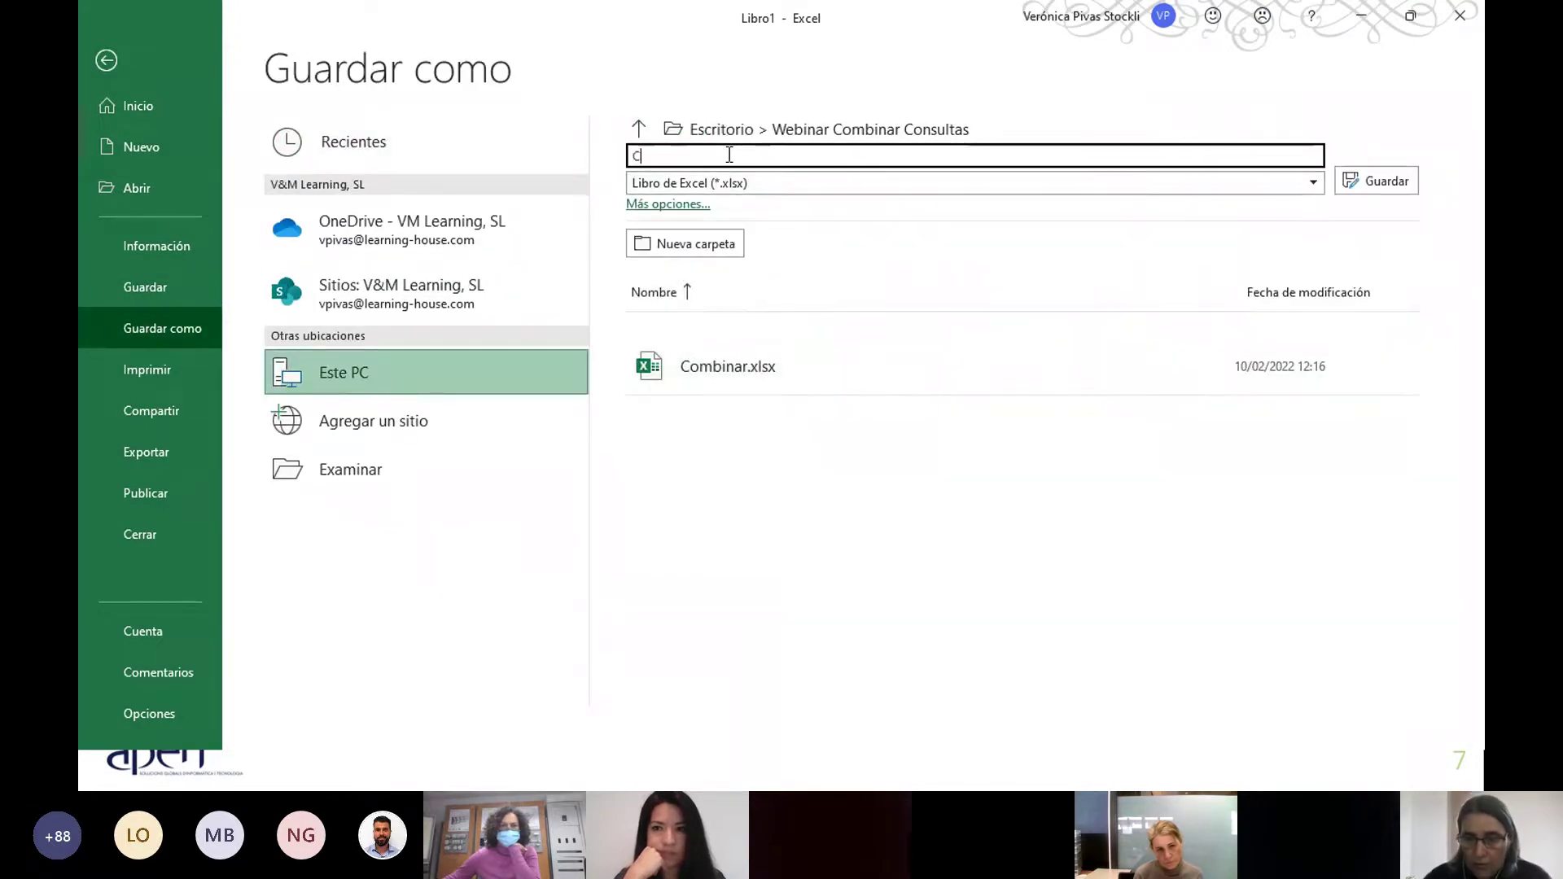
type("ombinaciones Resuel")
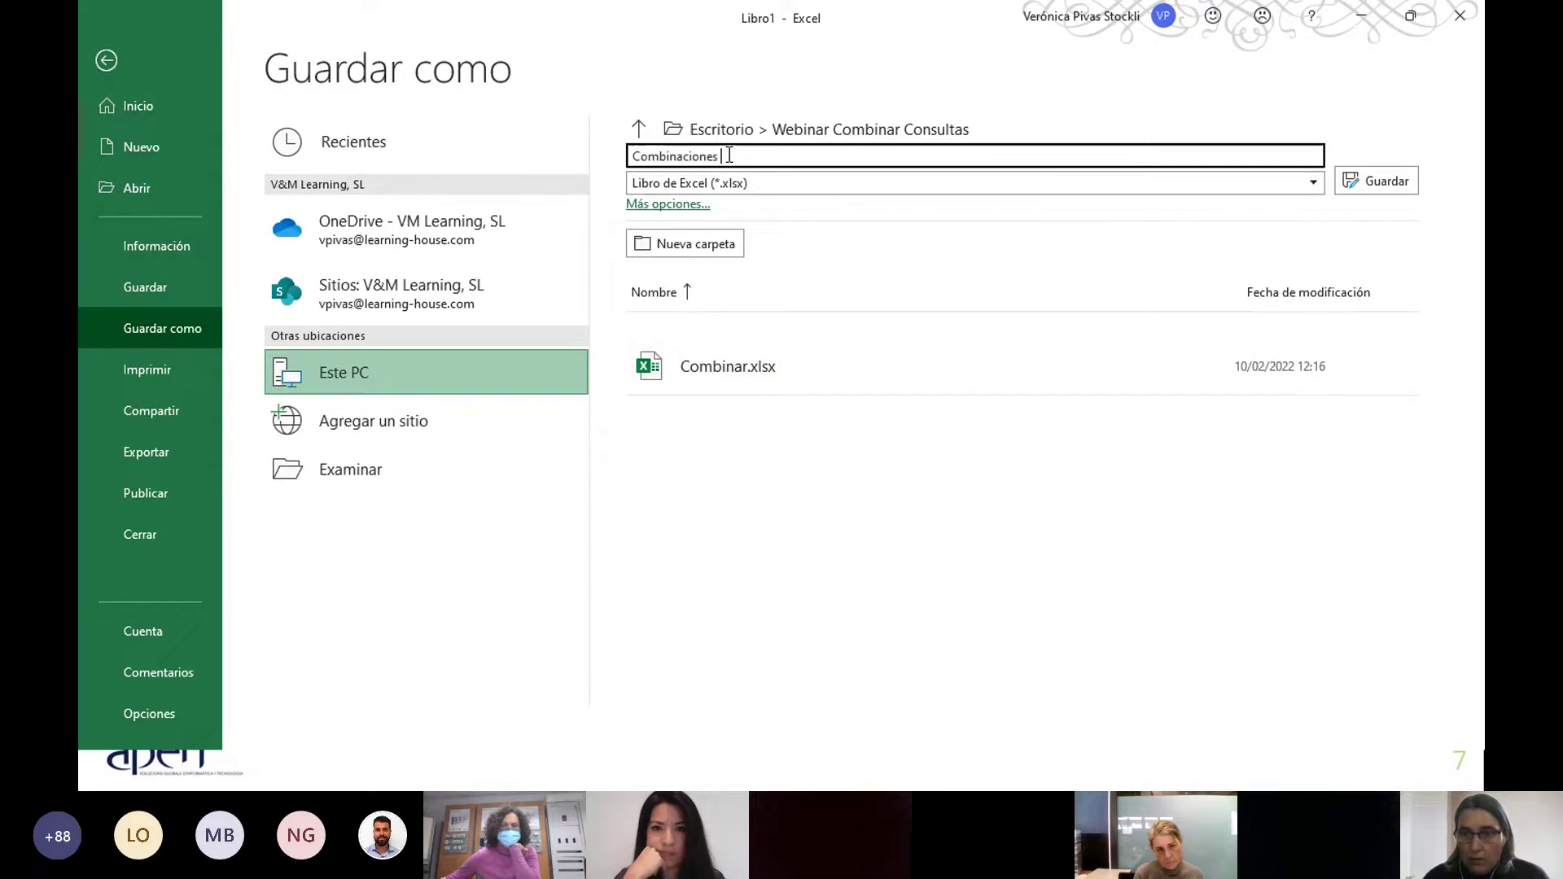
type("sueltas")
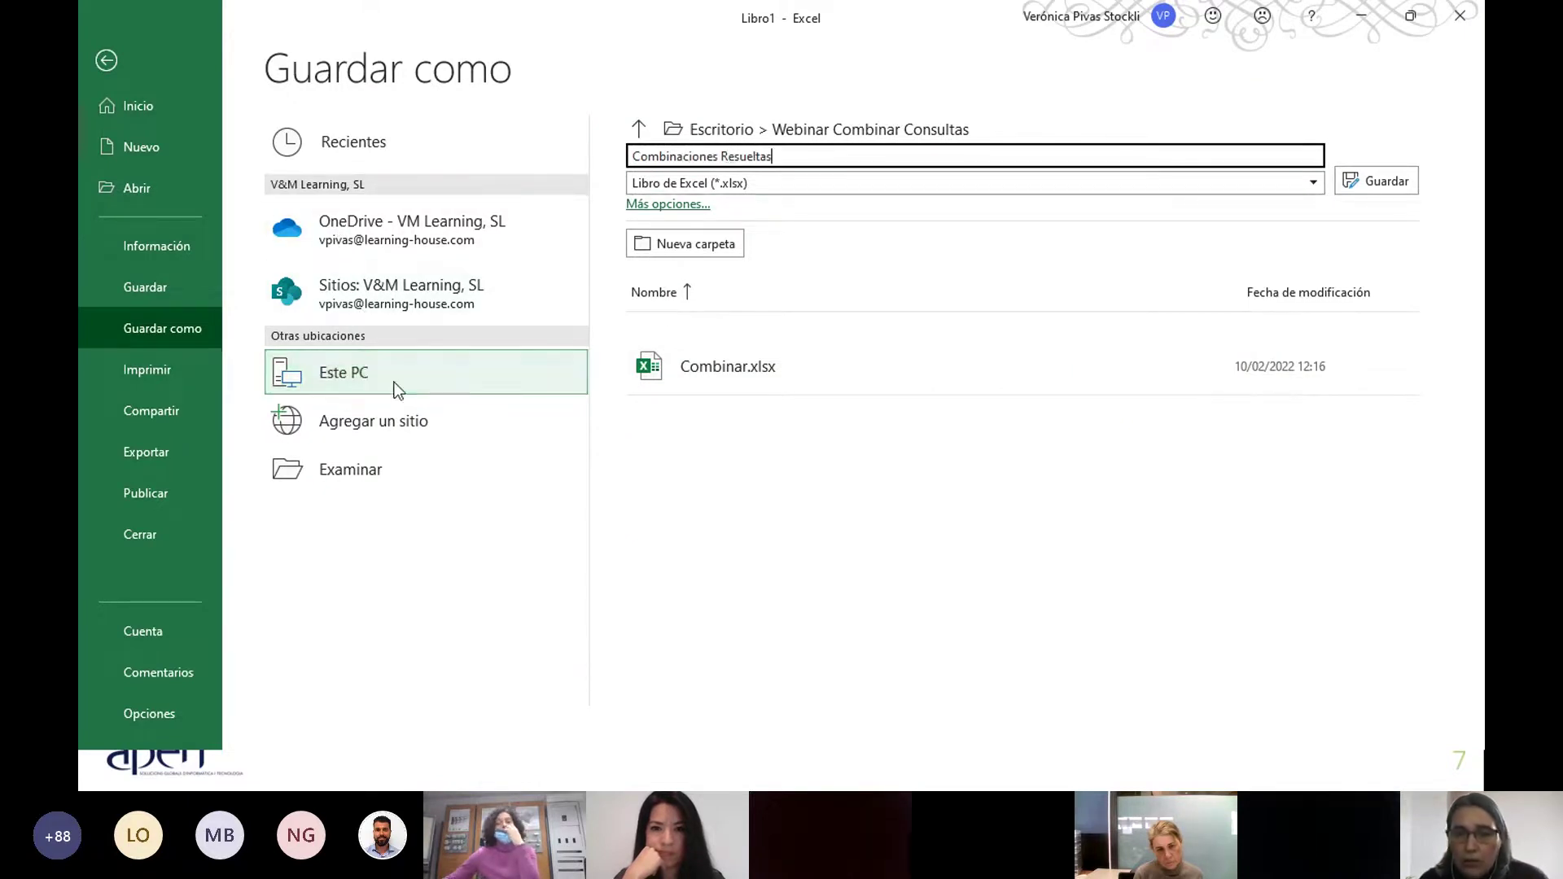
left_click(1408, 183)
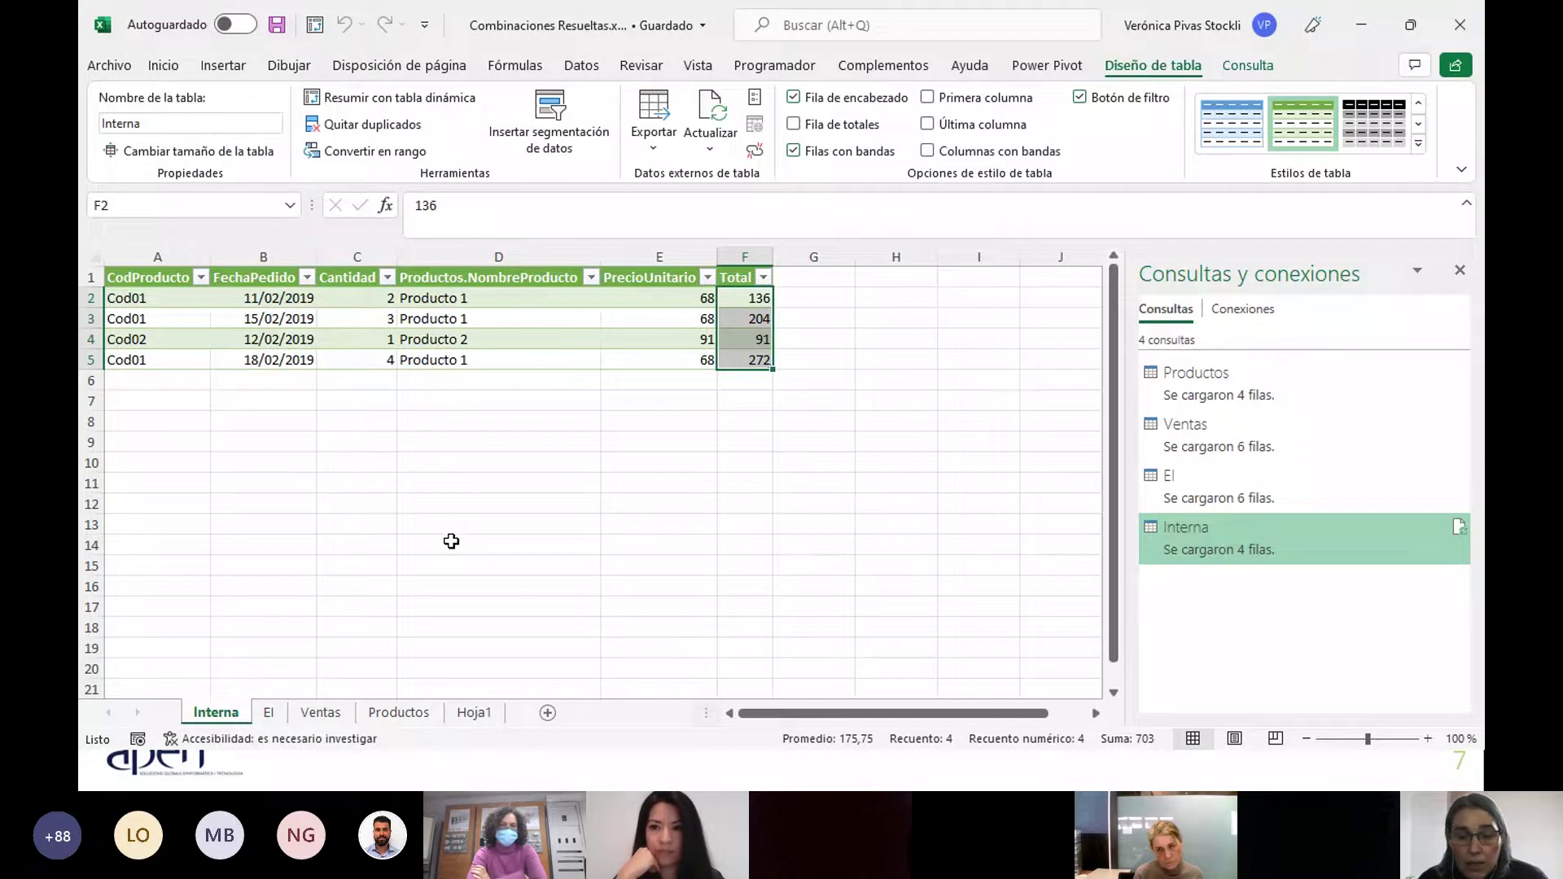
key("alt+Tab")
key("alt+Tab")
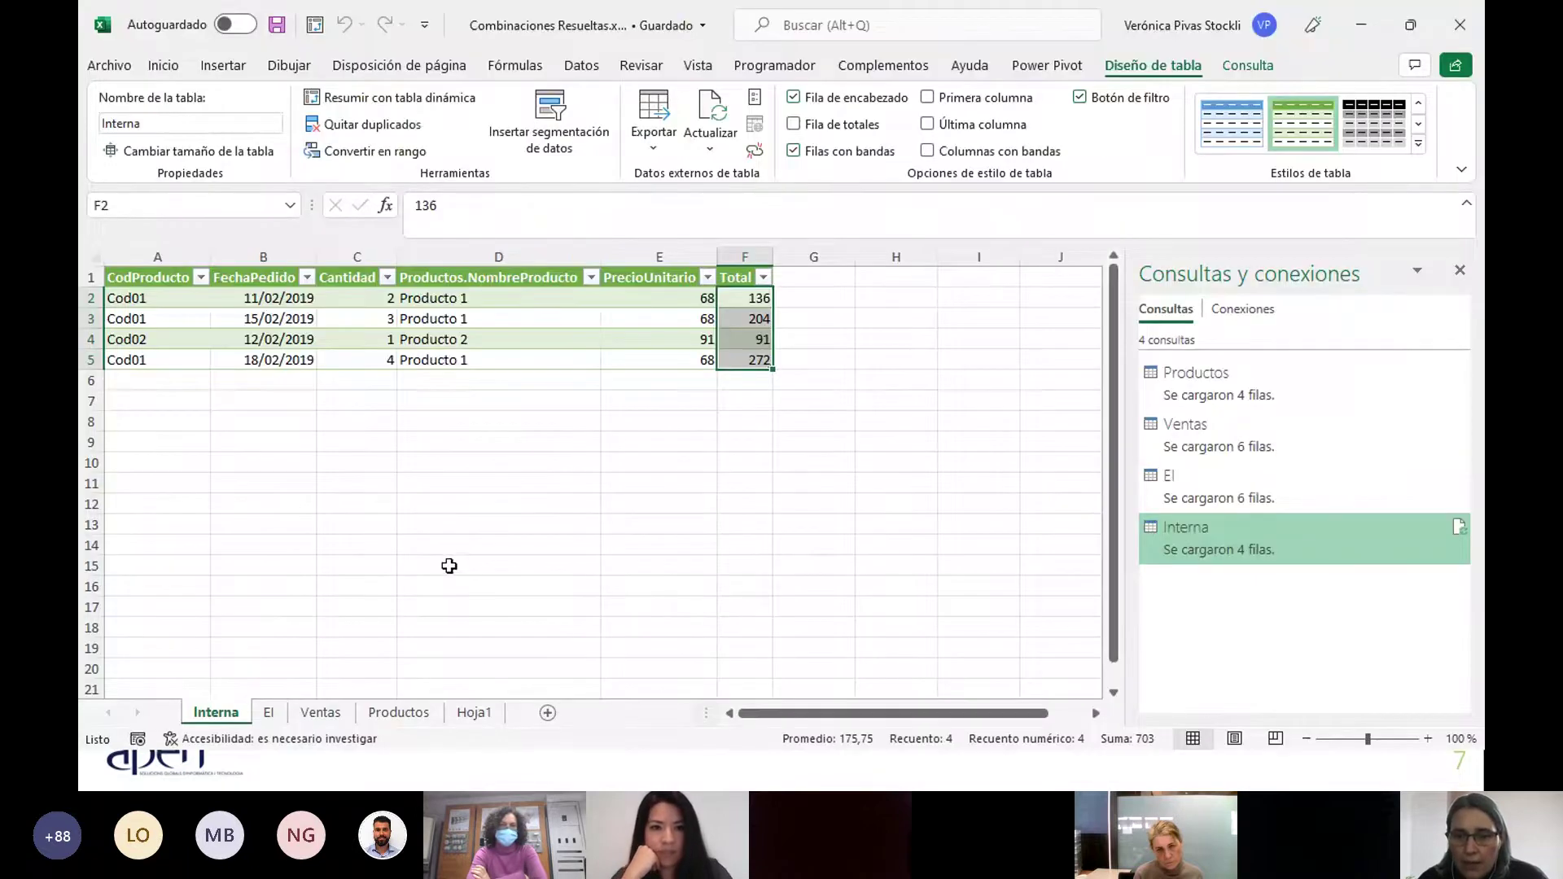
Open the recent workbook Combinar.xlsx and move the product table's CodProducto column to the end, after CosteProducto.
left_click(109, 65)
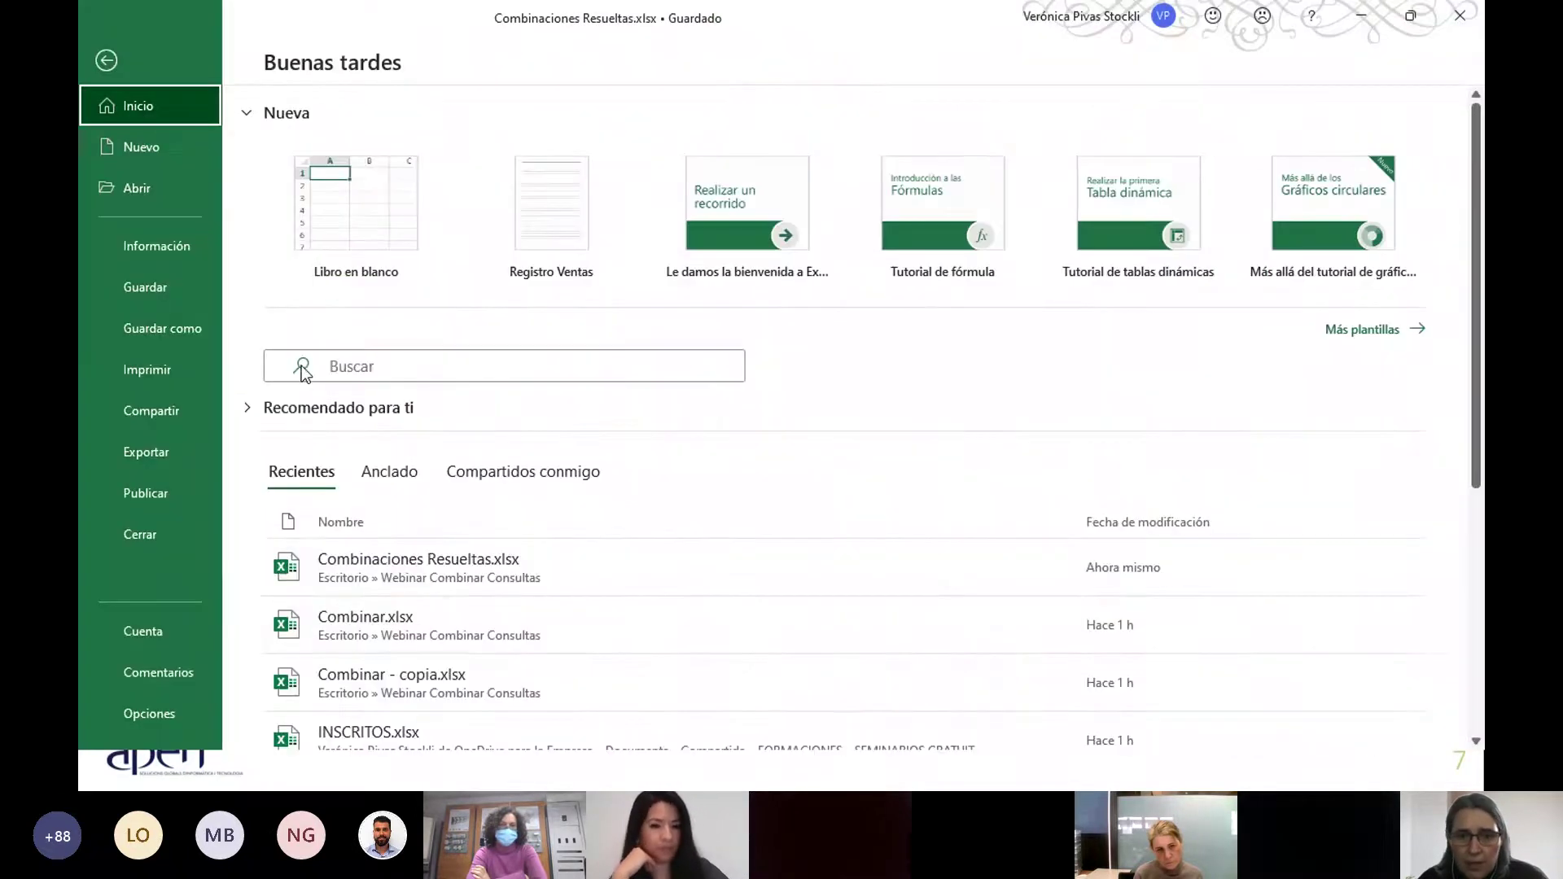
left_click(363, 637)
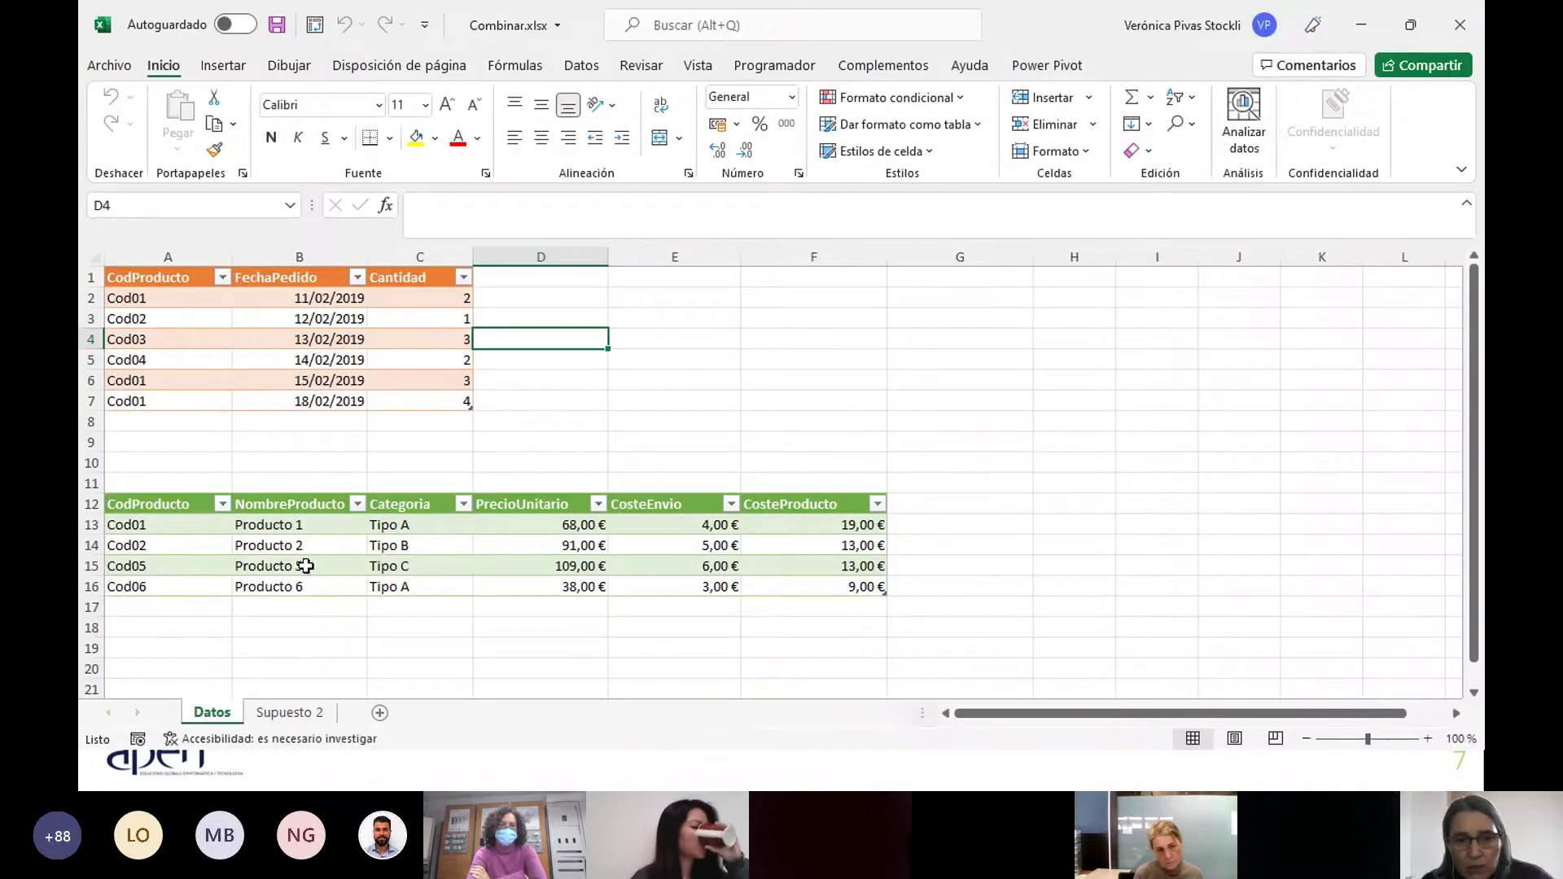
left_click(203, 501)
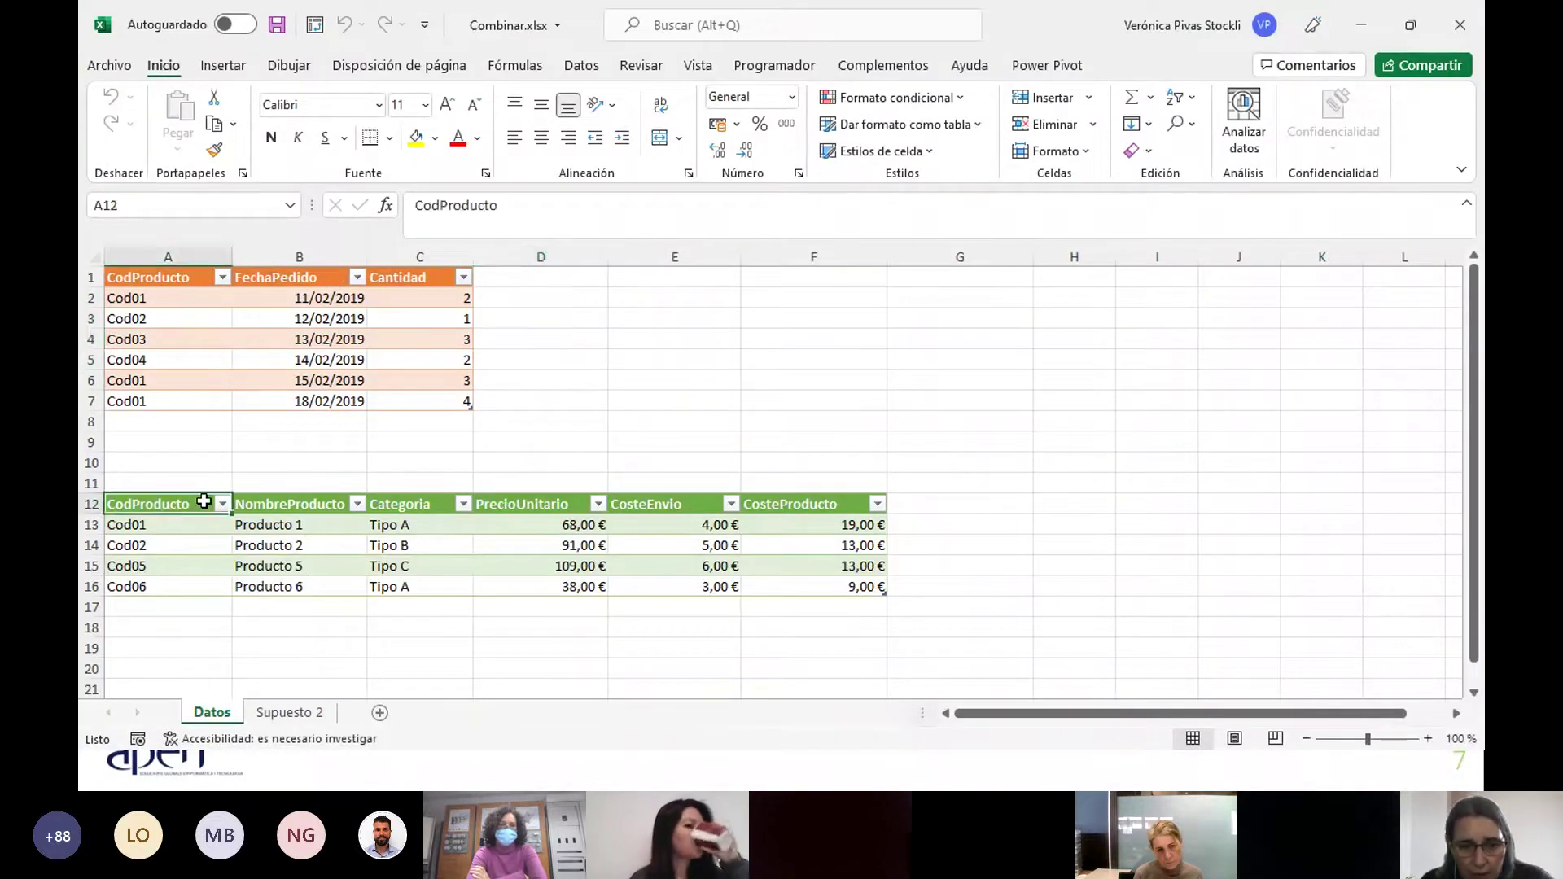
left_click(193, 539)
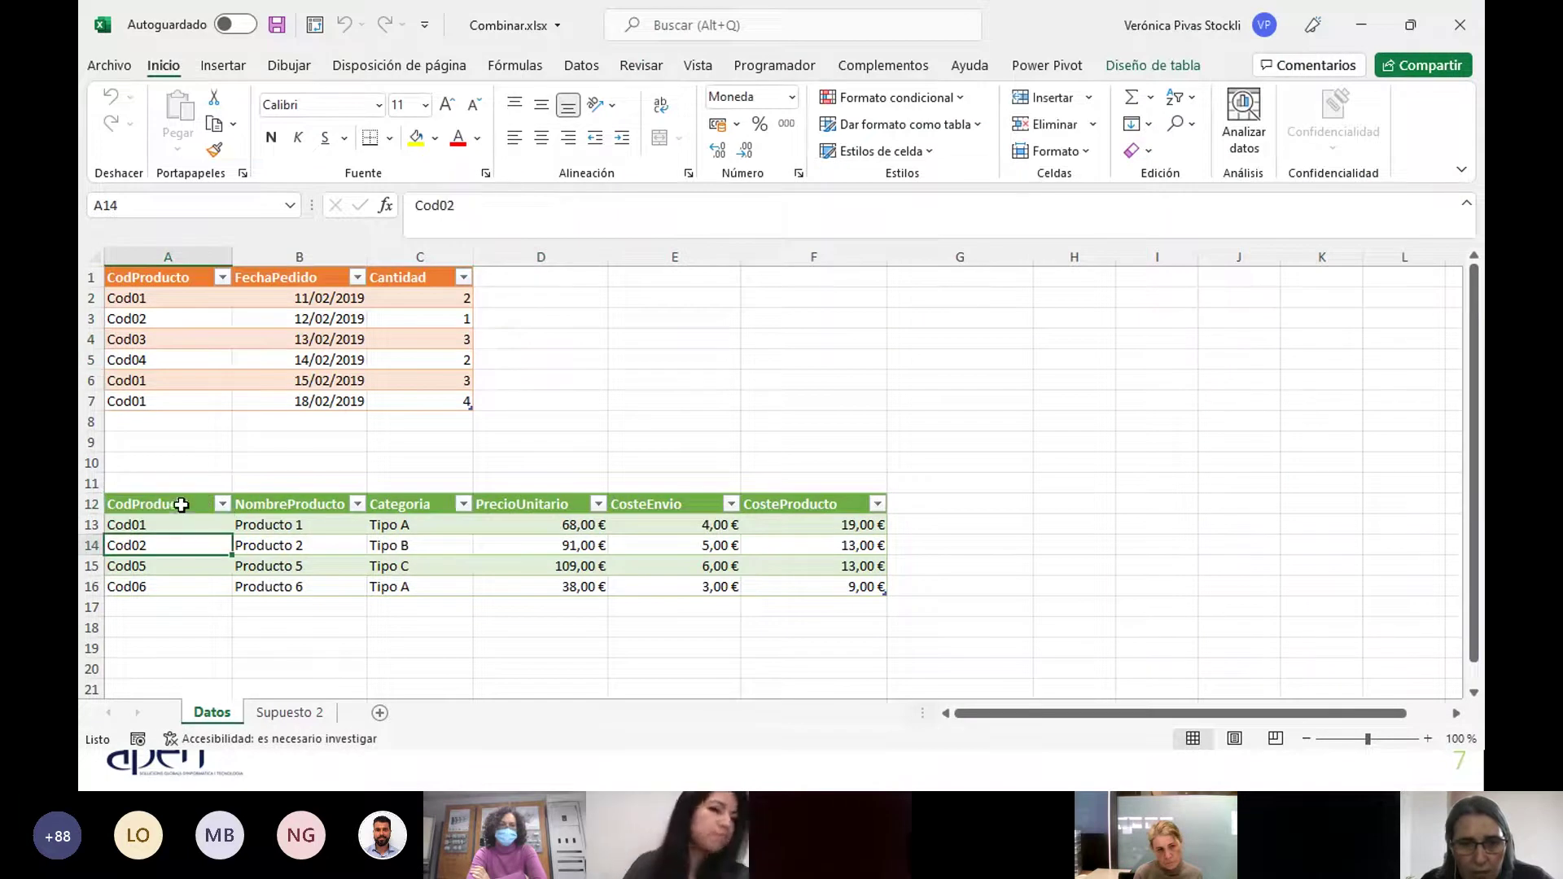
left_click(180, 491)
left_click(181, 491)
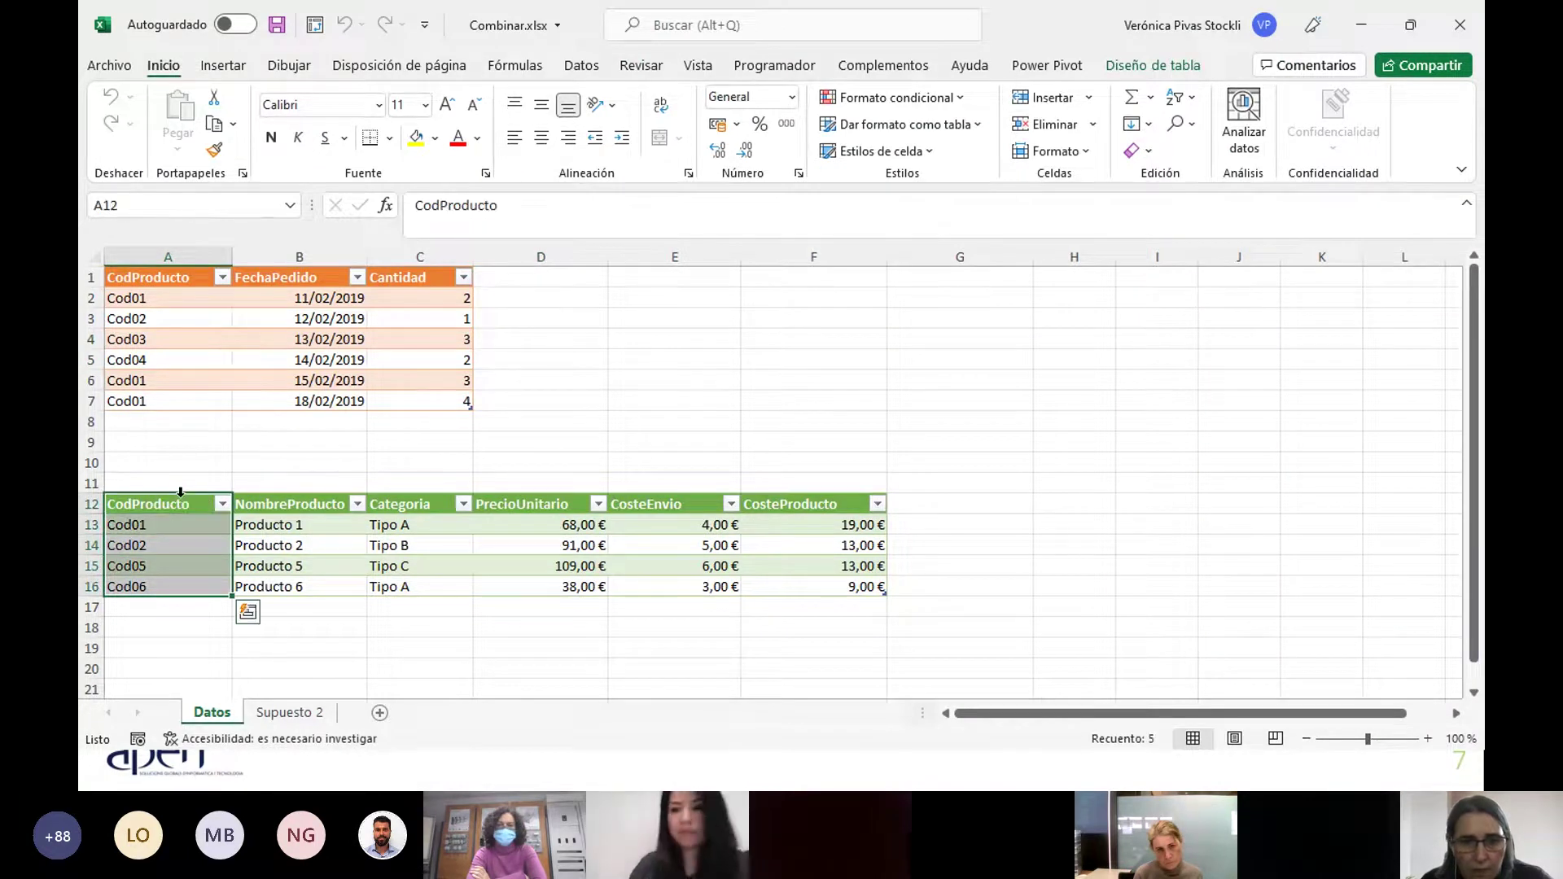
left_click_drag(180, 490, 883, 519)
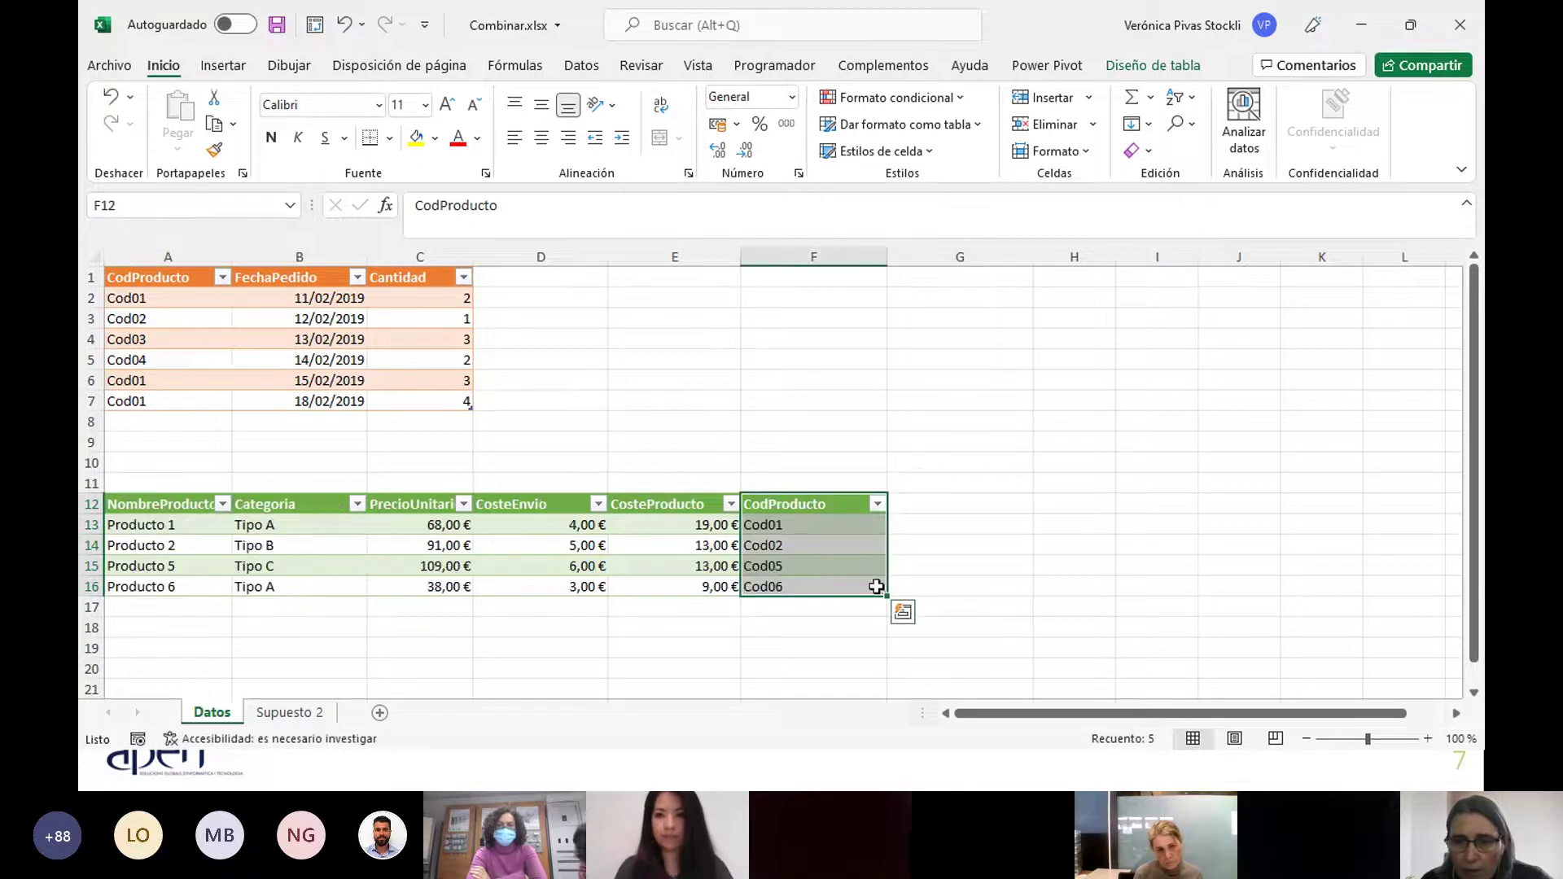
Try to save the reordered product table in Combinar.xlsx, declining to open the file with the mismatched format.
left_click(280, 27)
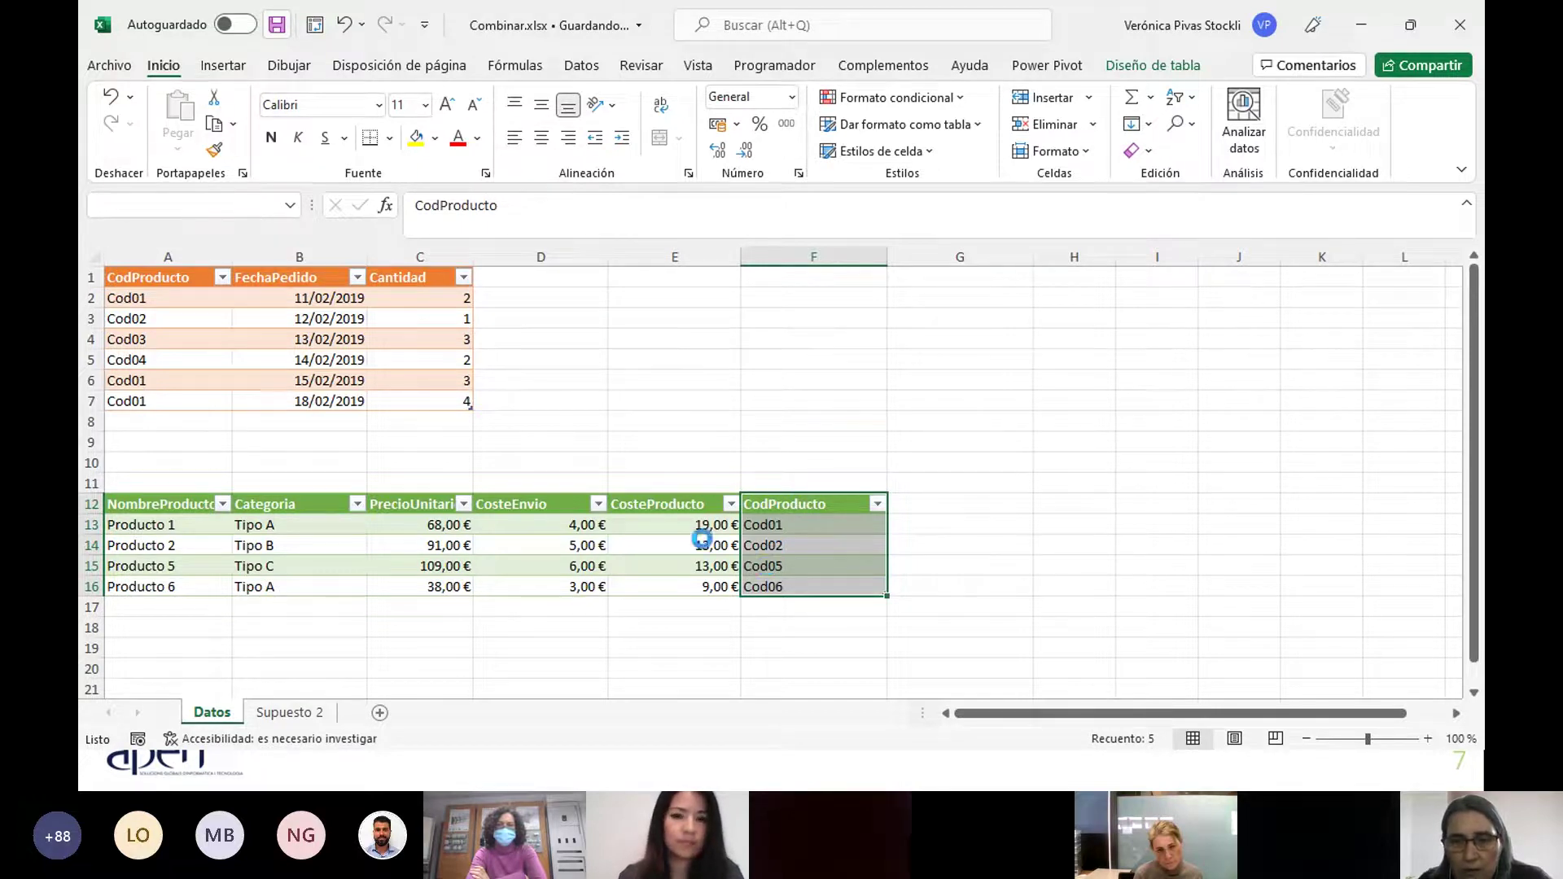
left_click(784, 444)
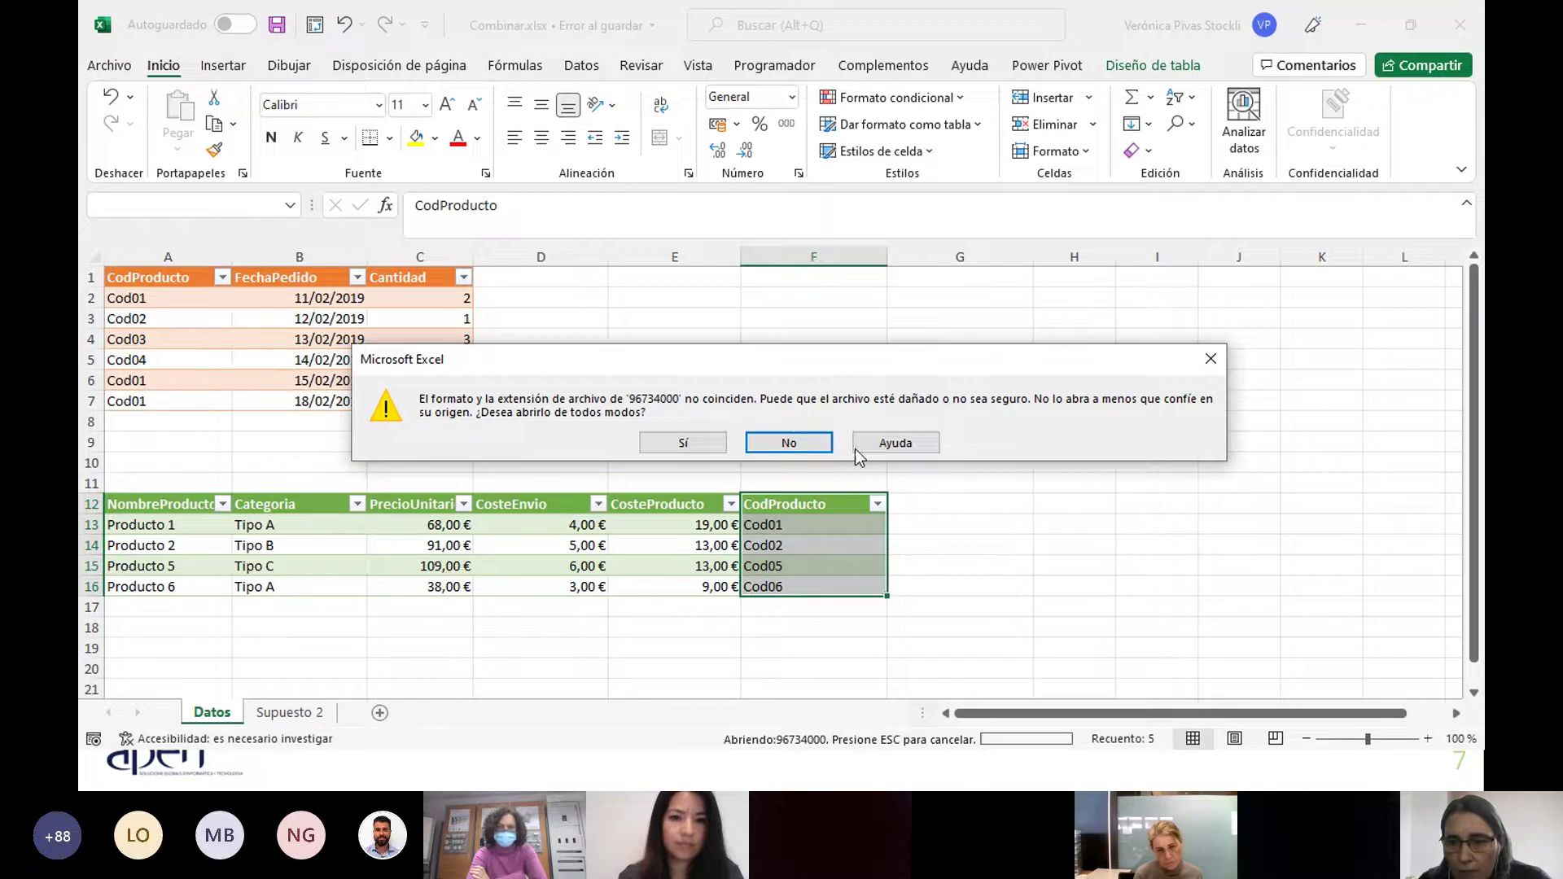
left_click(771, 446)
left_click(773, 447)
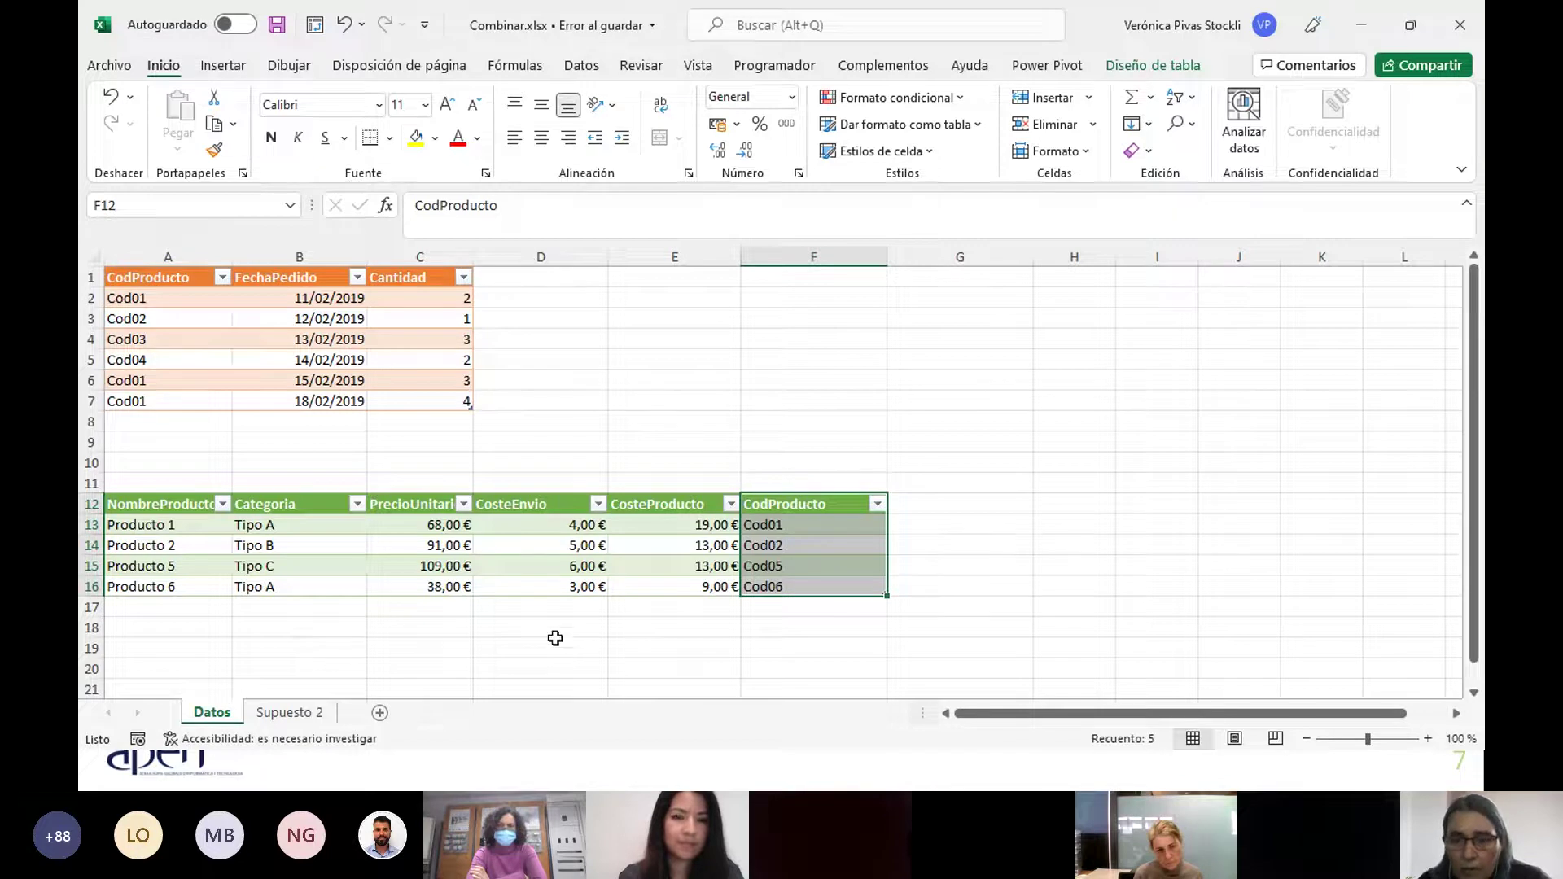
Switch to the Combinaciones Resueltas workbook and close it.
key("alt+Tab")
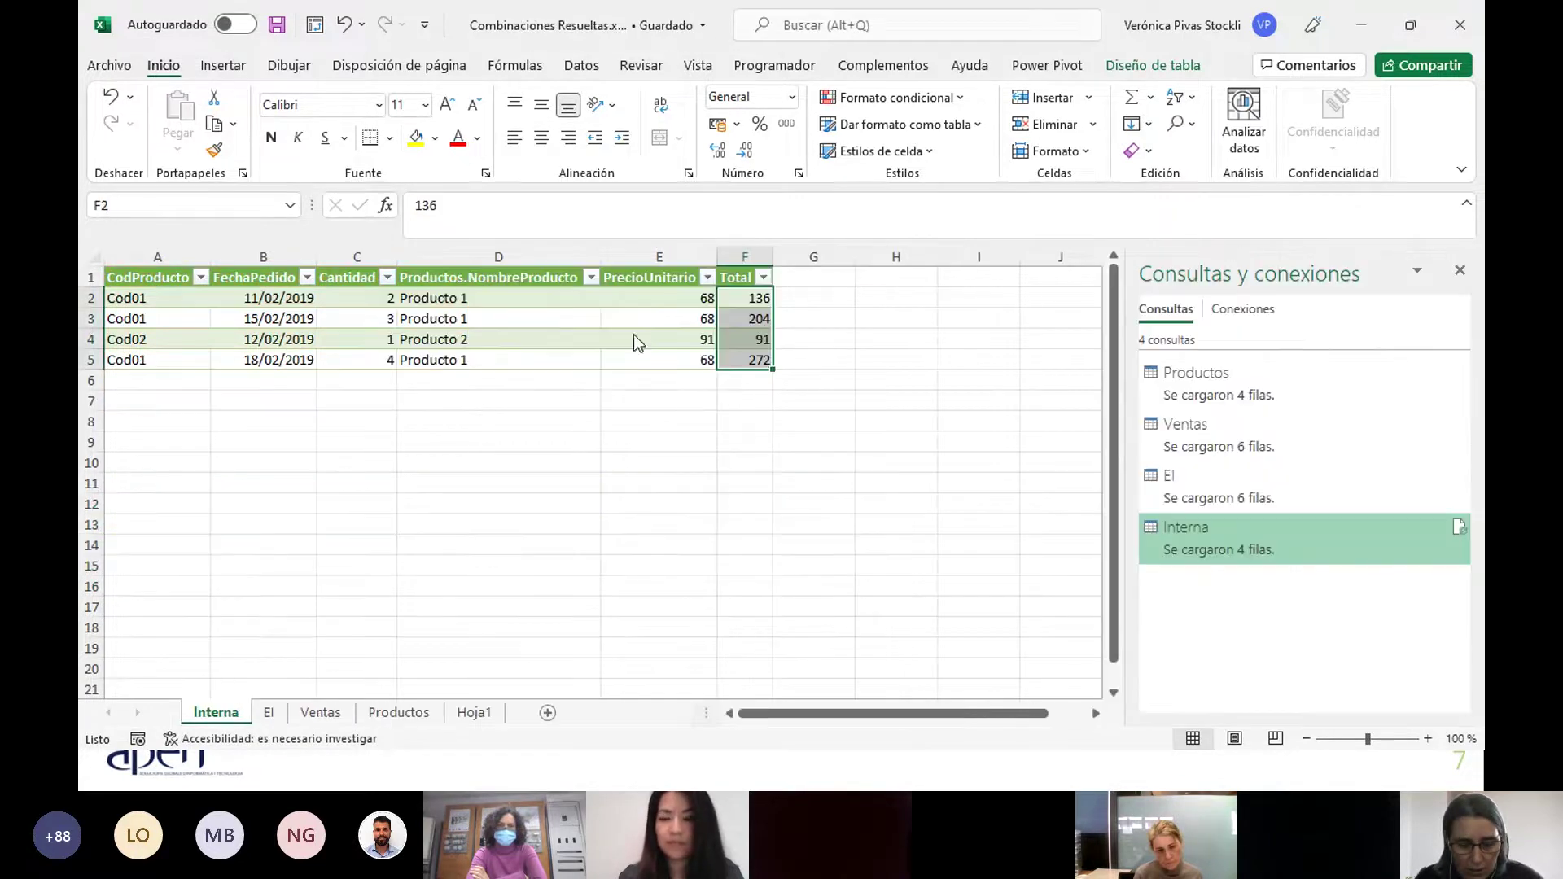
left_click(109, 67)
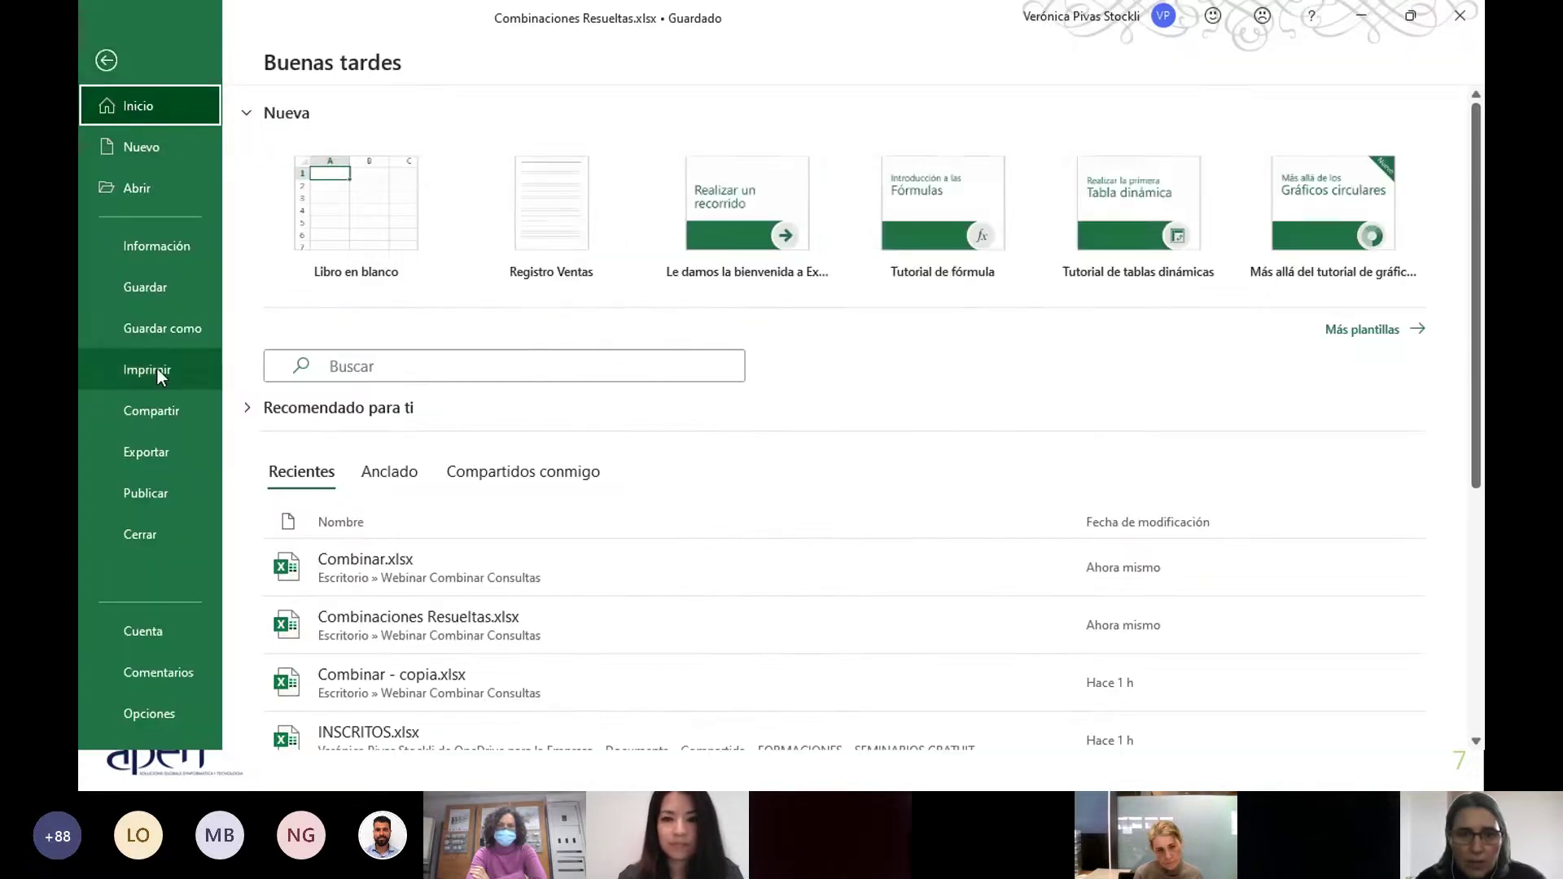
left_click(147, 537)
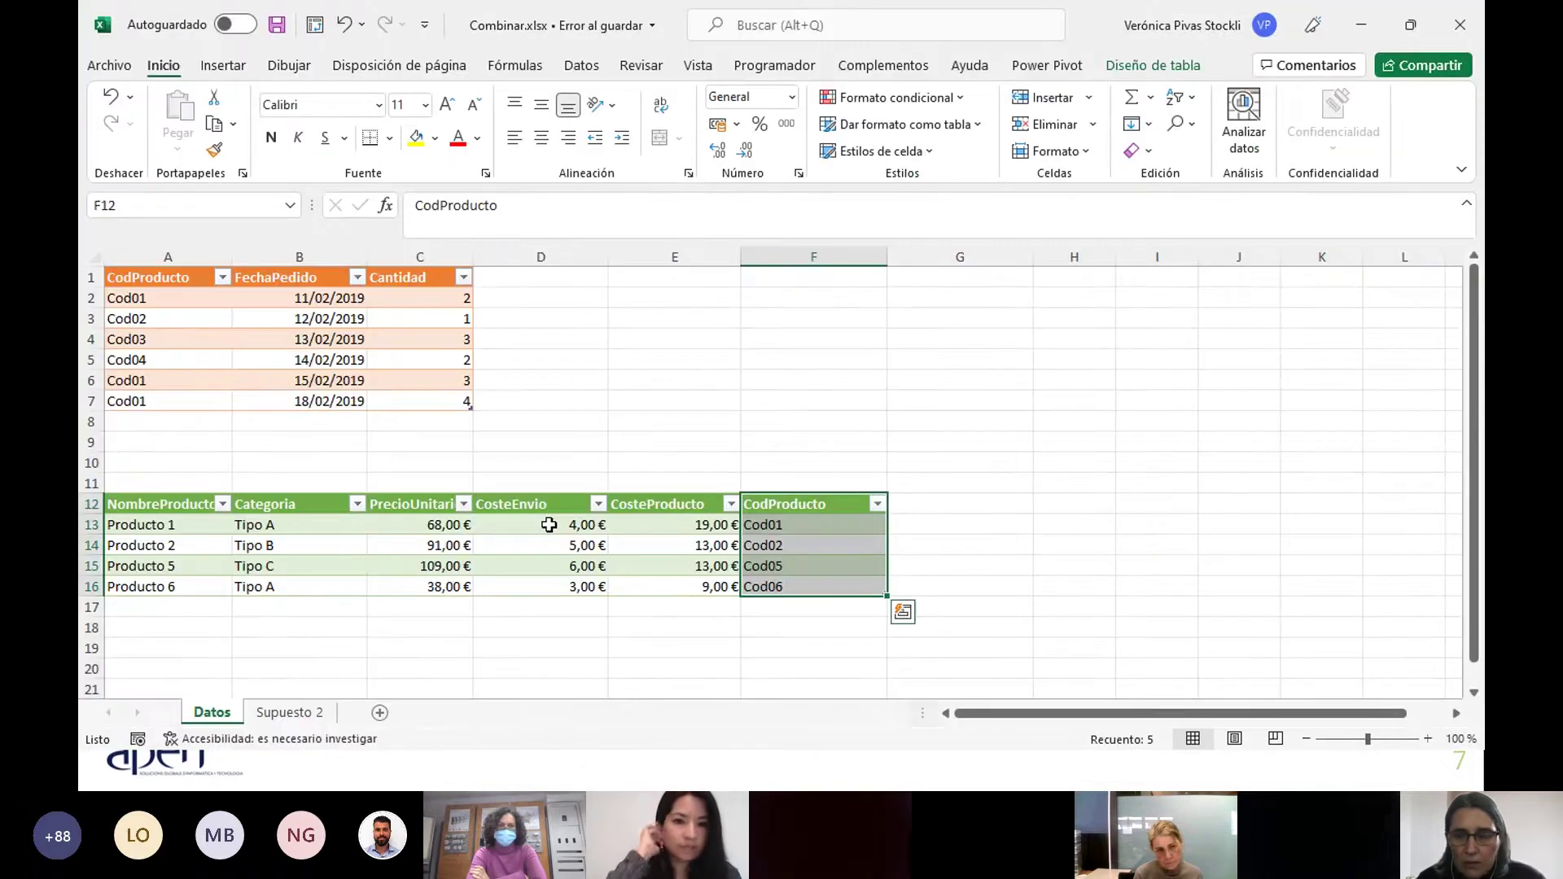
Try to save the workbook over the existing Combinar.xlsx in the Webinar Combinar Consultas folder.
left_click(1001, 419)
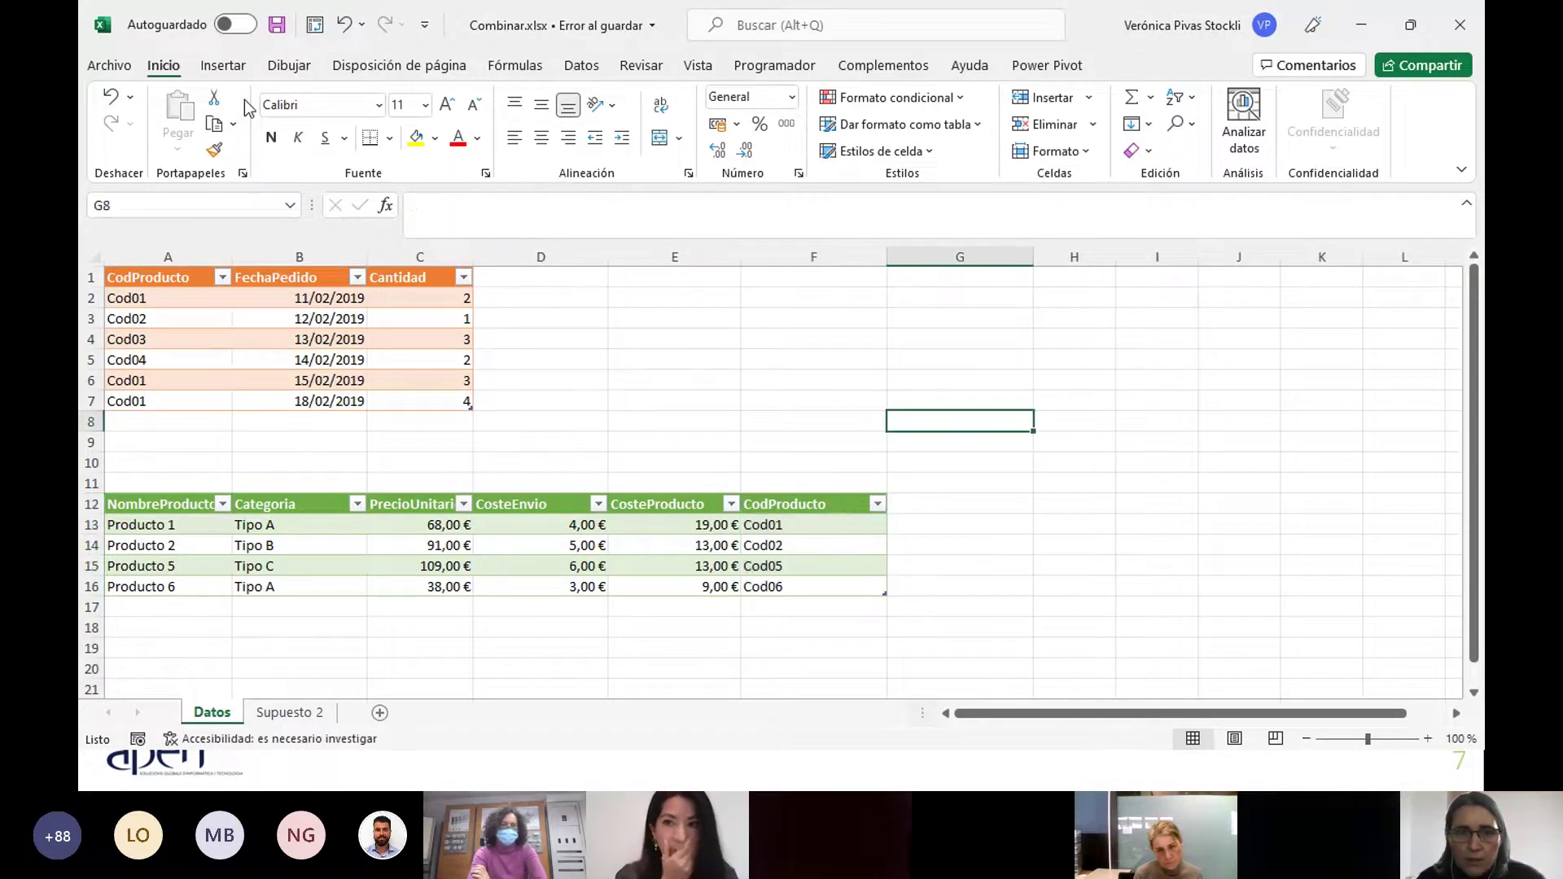
left_click(276, 24)
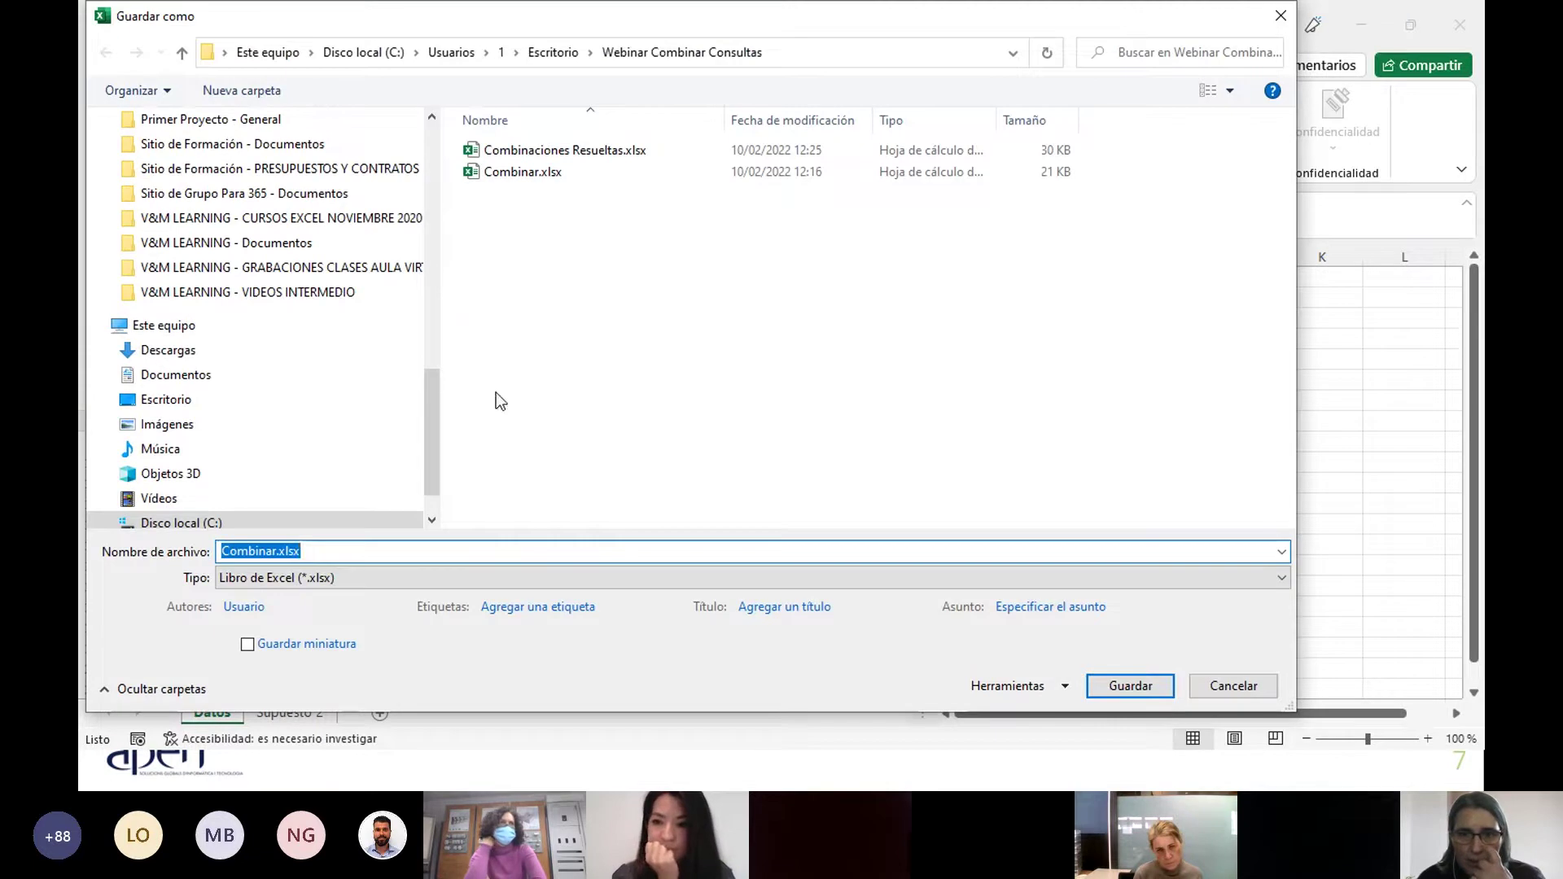
left_click(539, 173)
left_click(1129, 686)
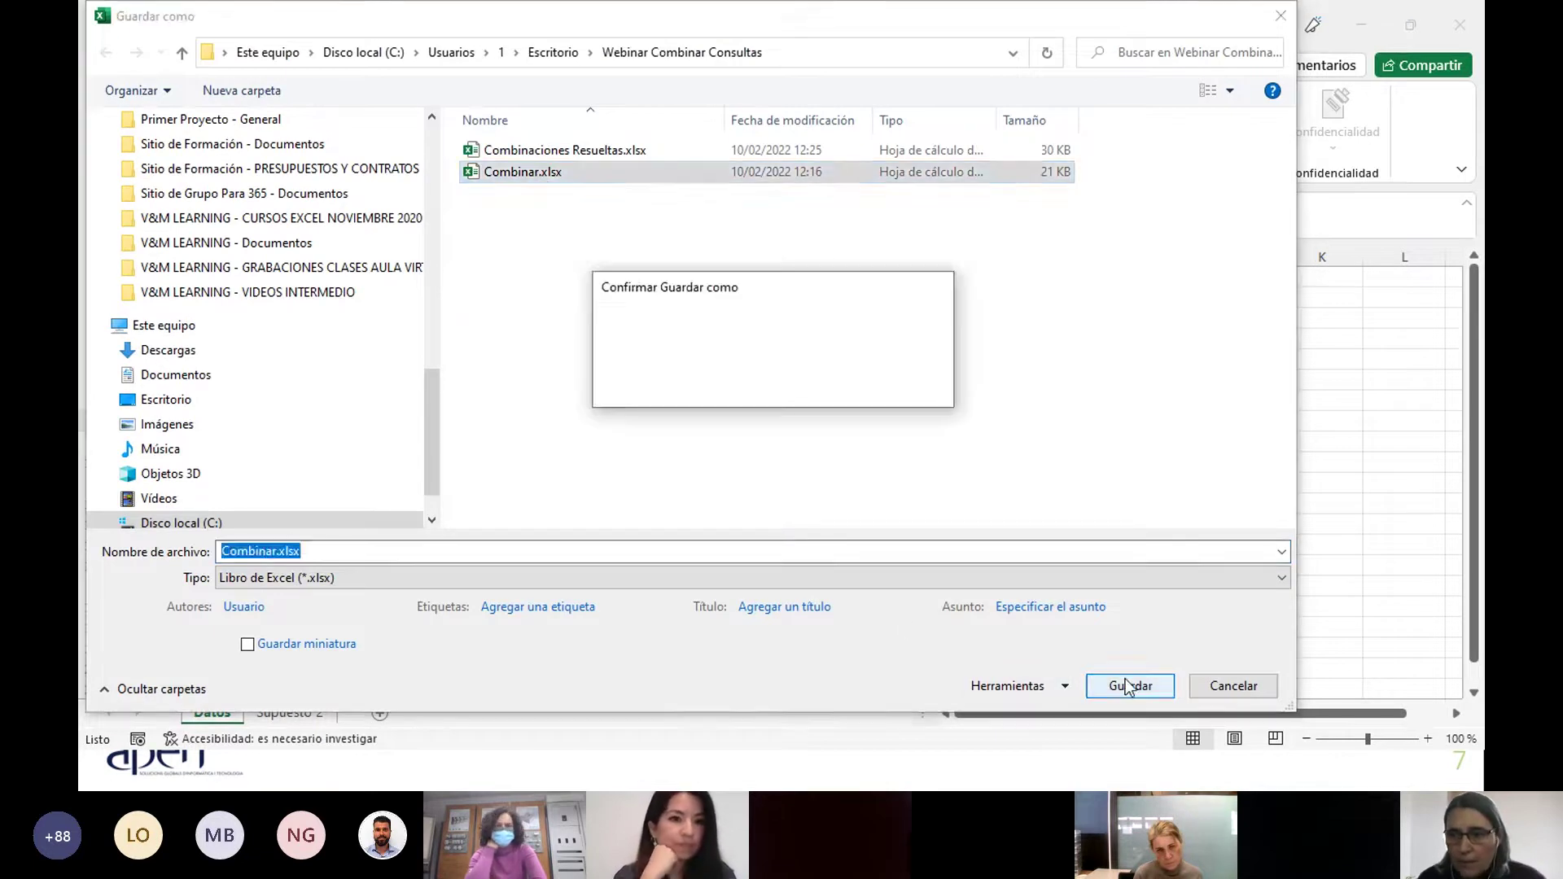
left_click(834, 385)
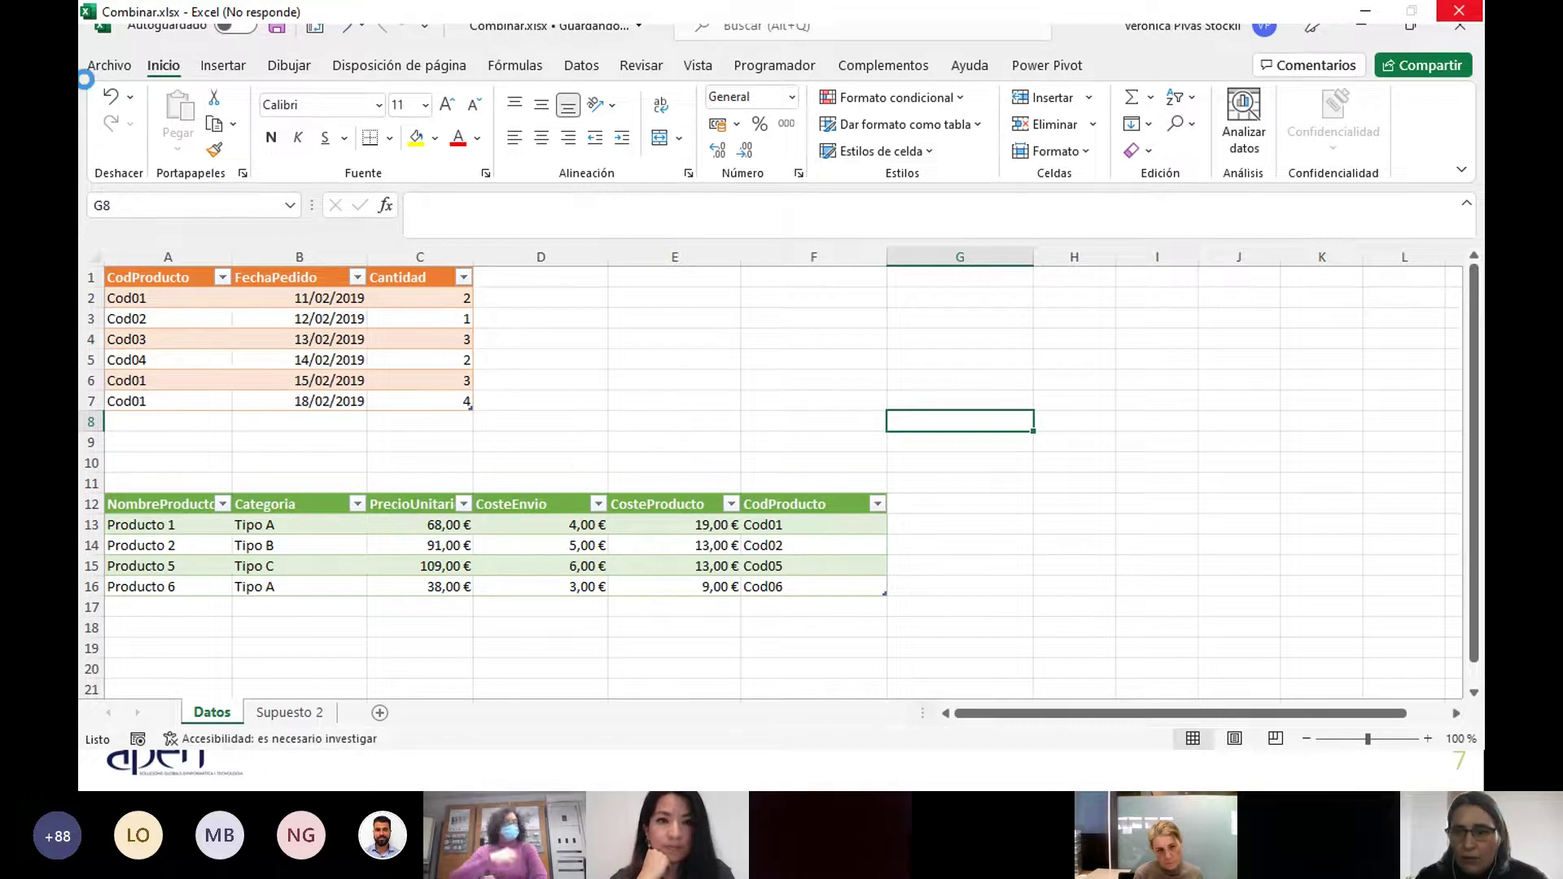
key("Return")
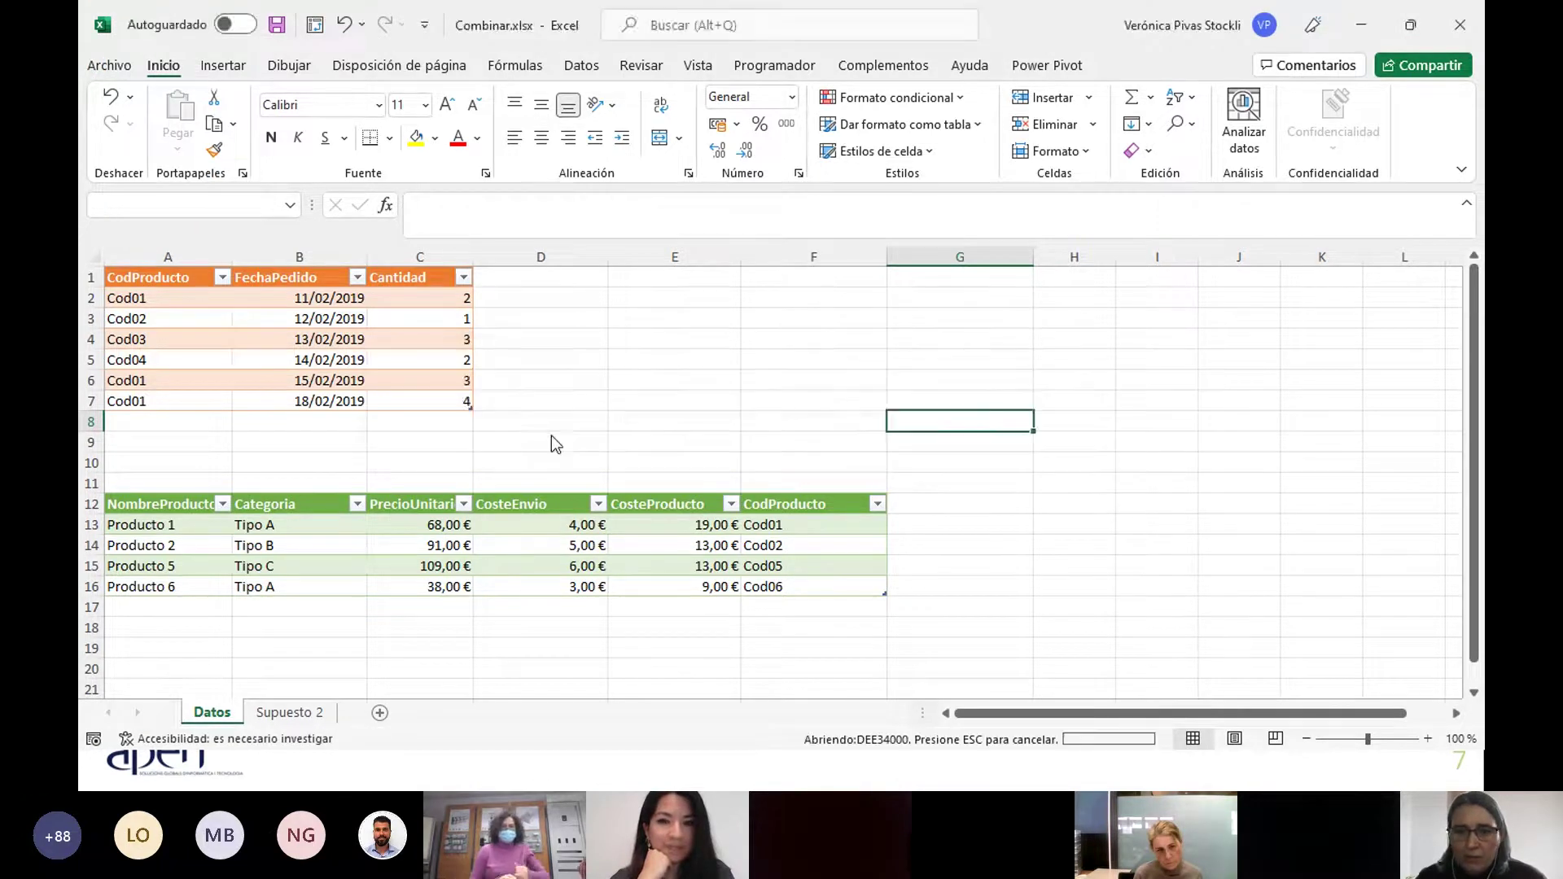
left_click(794, 443)
left_click(790, 443)
left_click(674, 401)
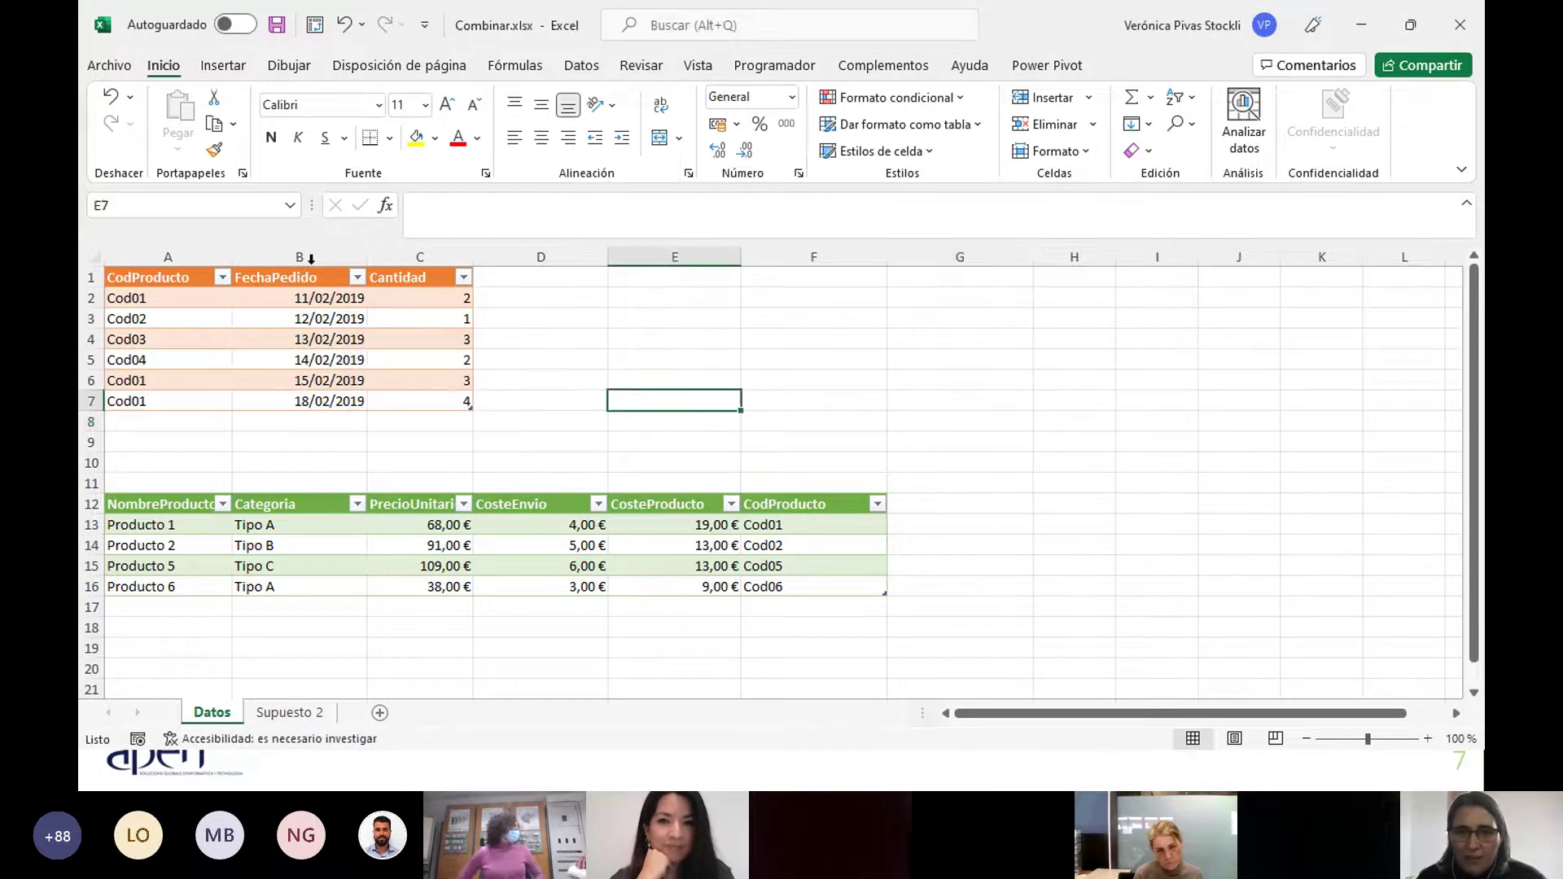
Save the workbook under the new name Combinar2 in the Webinar Combinar Consultas folder, in Excel workbook (*.xlsx) format.
left_click(108, 65)
left_click(164, 330)
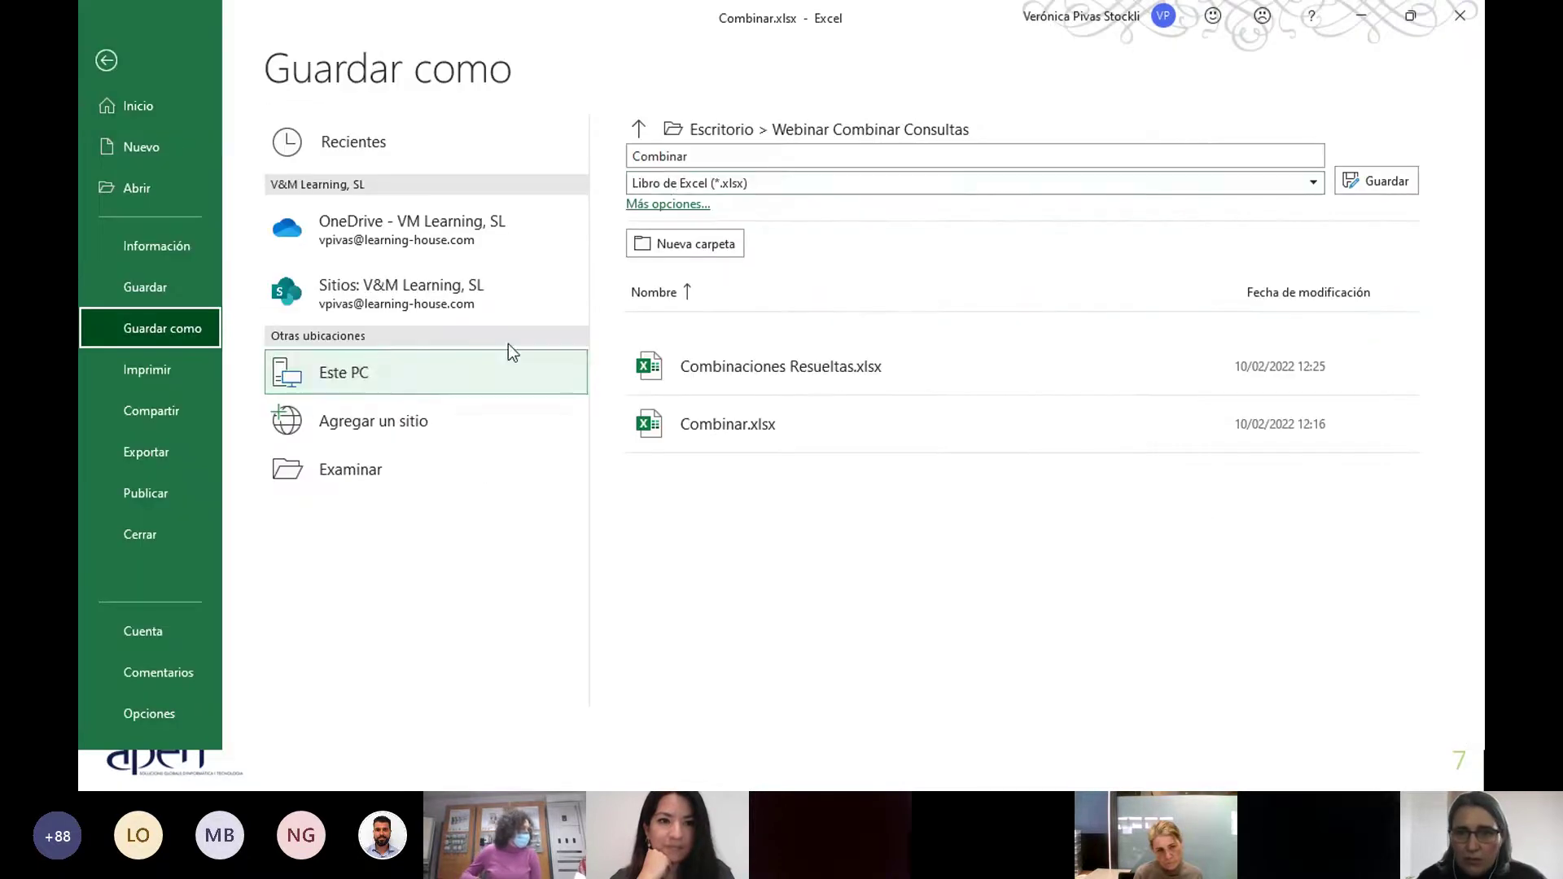
left_click(671, 156)
left_click(698, 157)
type("2")
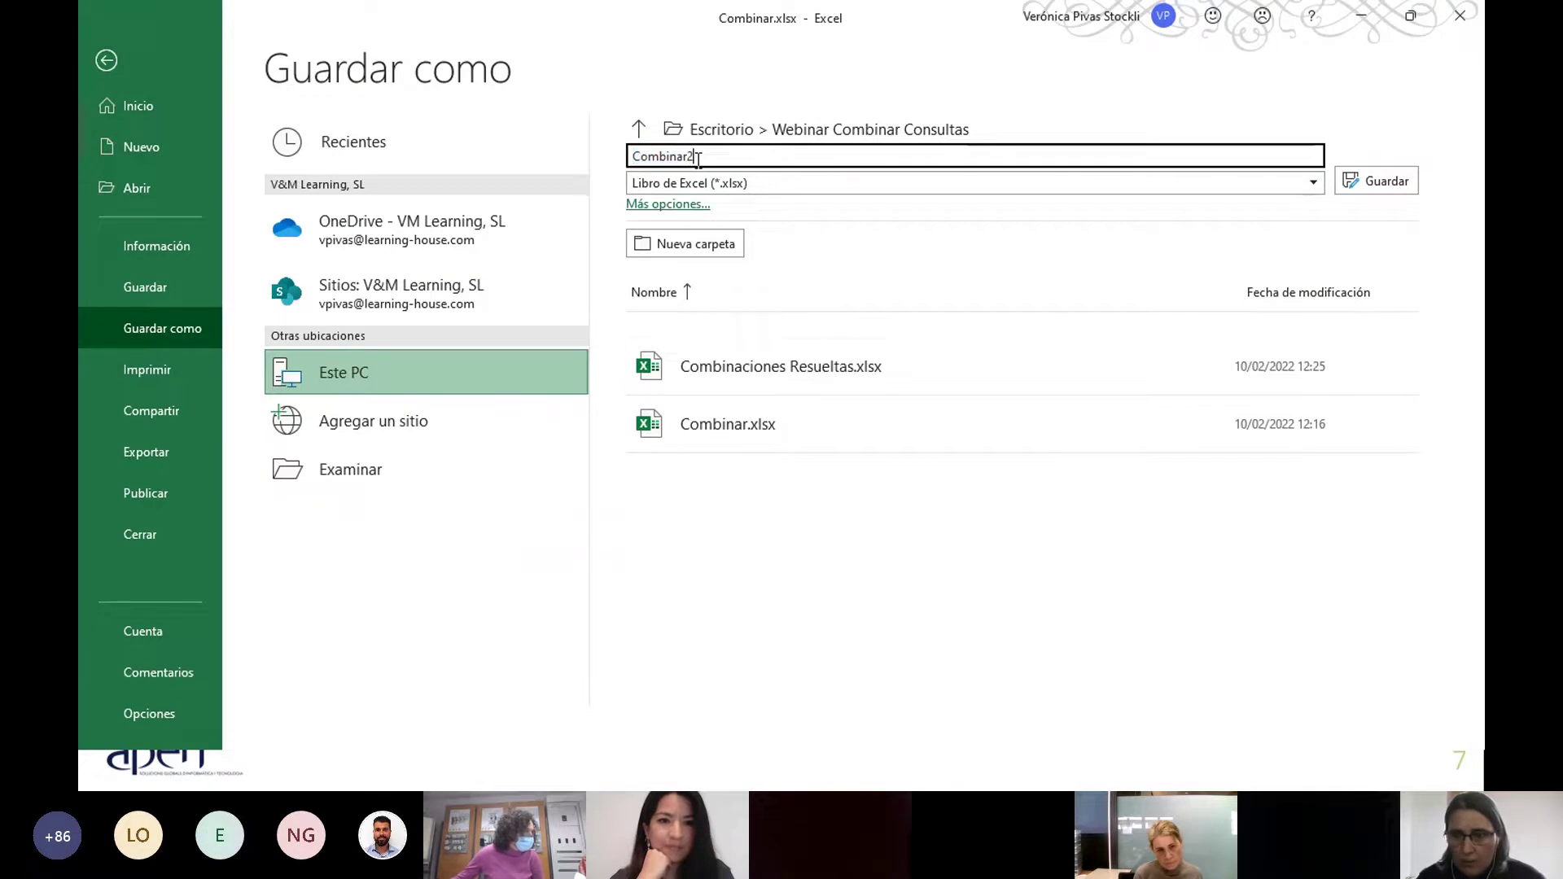
left_click(1375, 181)
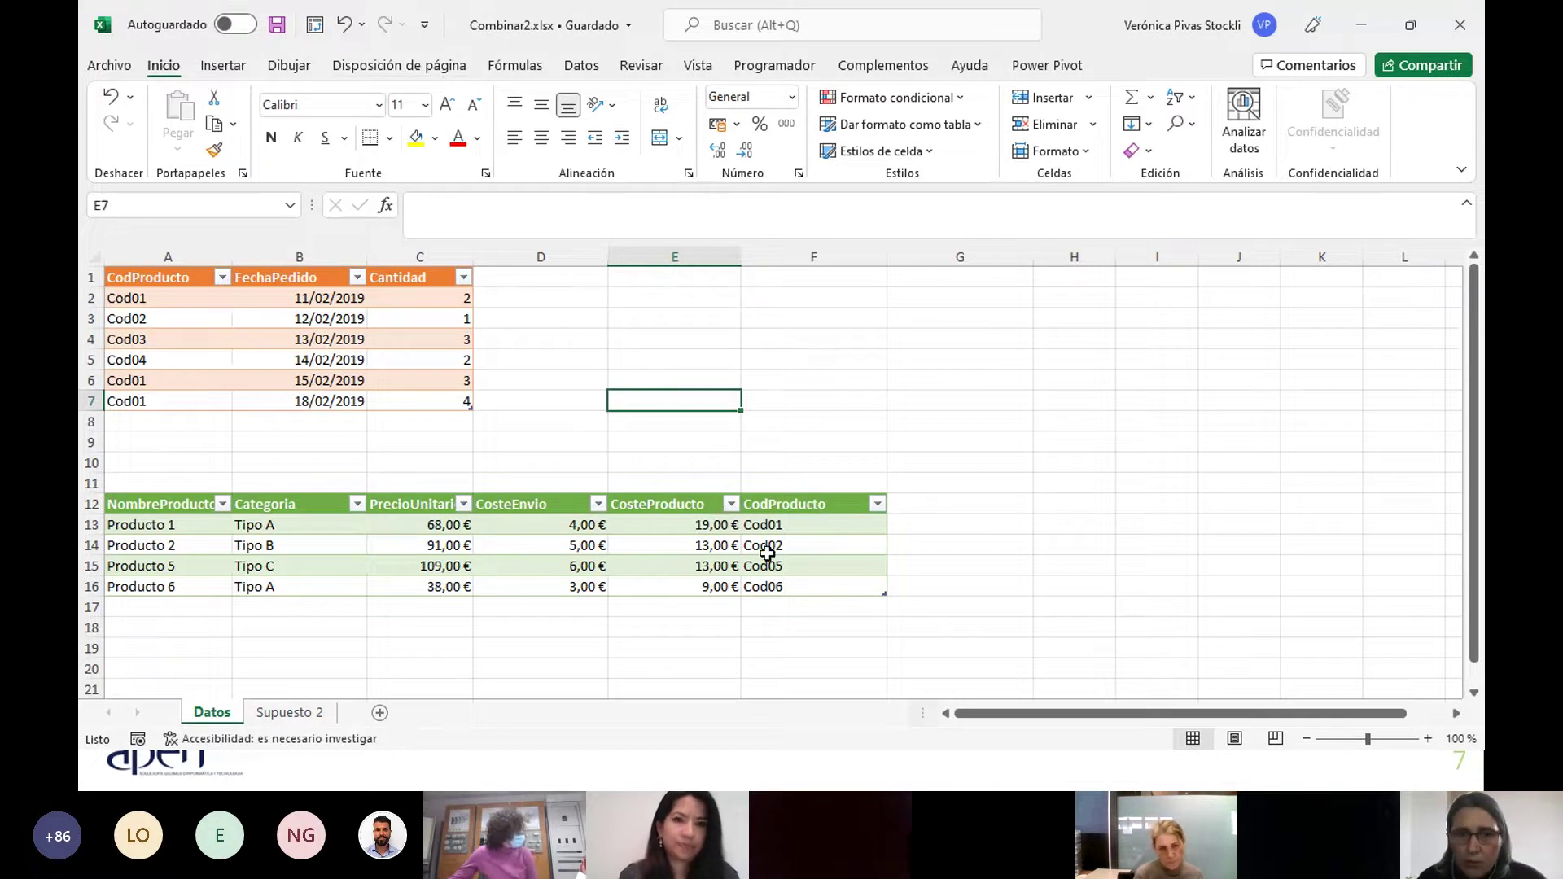
Close Combinar2.xlsx and reopen the recent workbook Combinaciones Resueltas.xlsx.
left_click(130, 75)
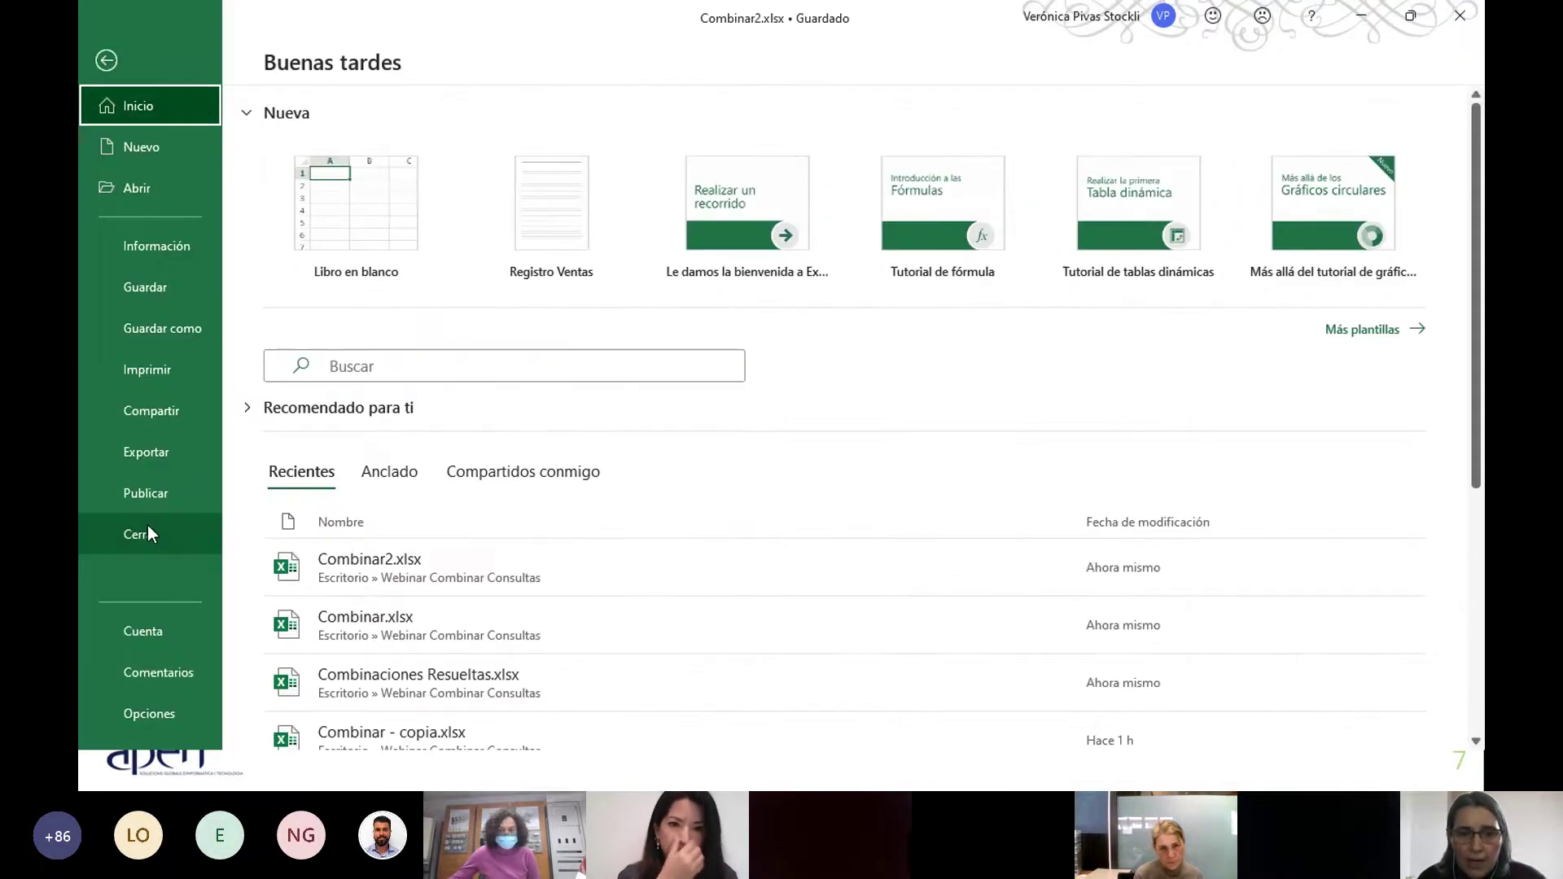
left_click(187, 530)
left_click(122, 70)
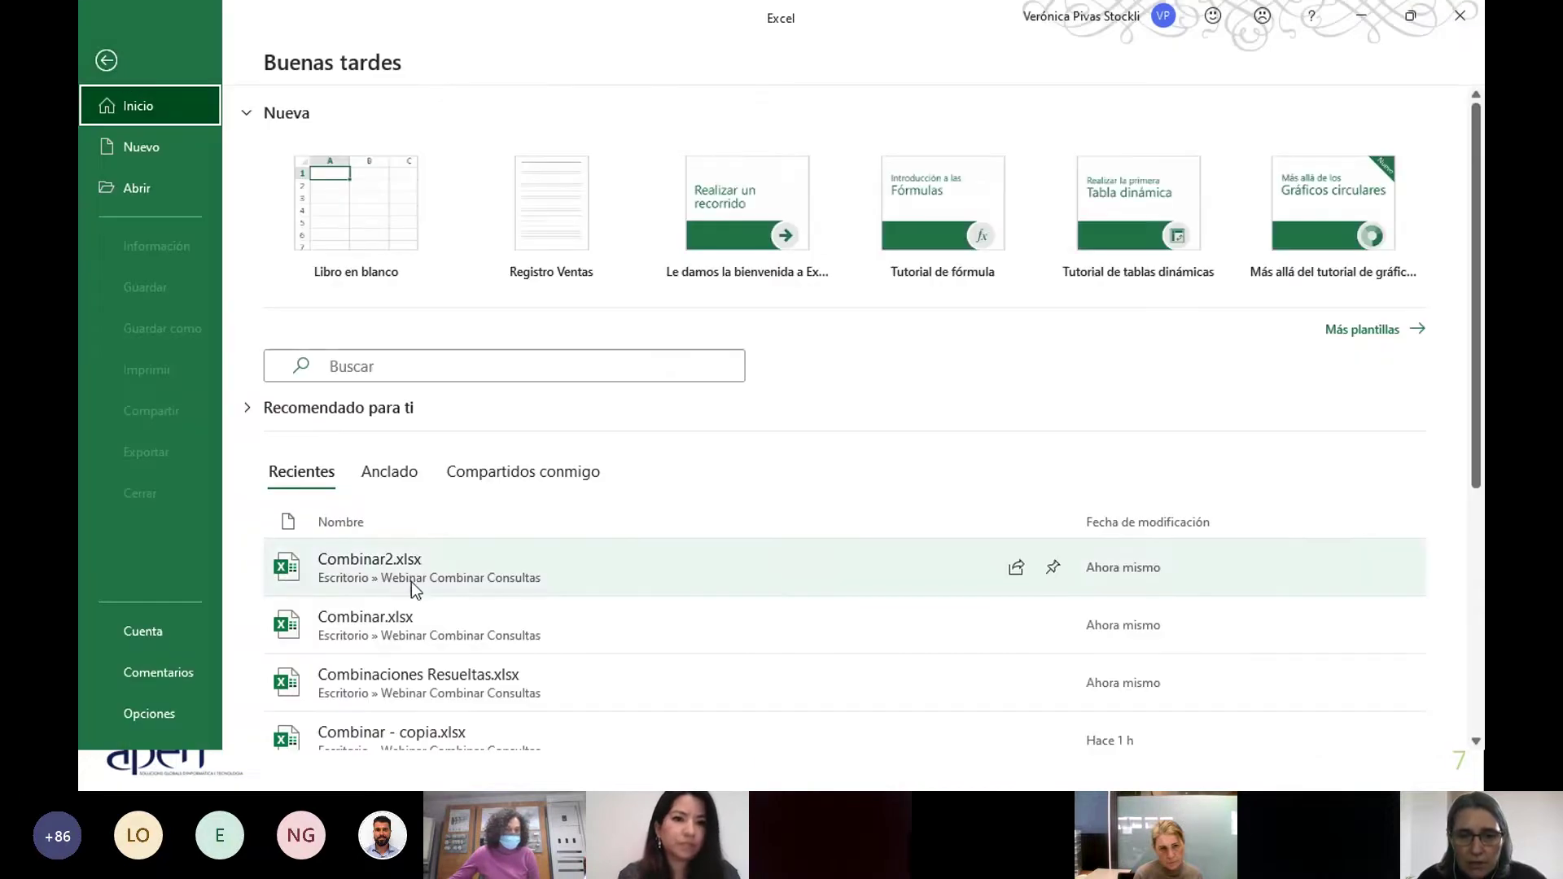
left_click(426, 682)
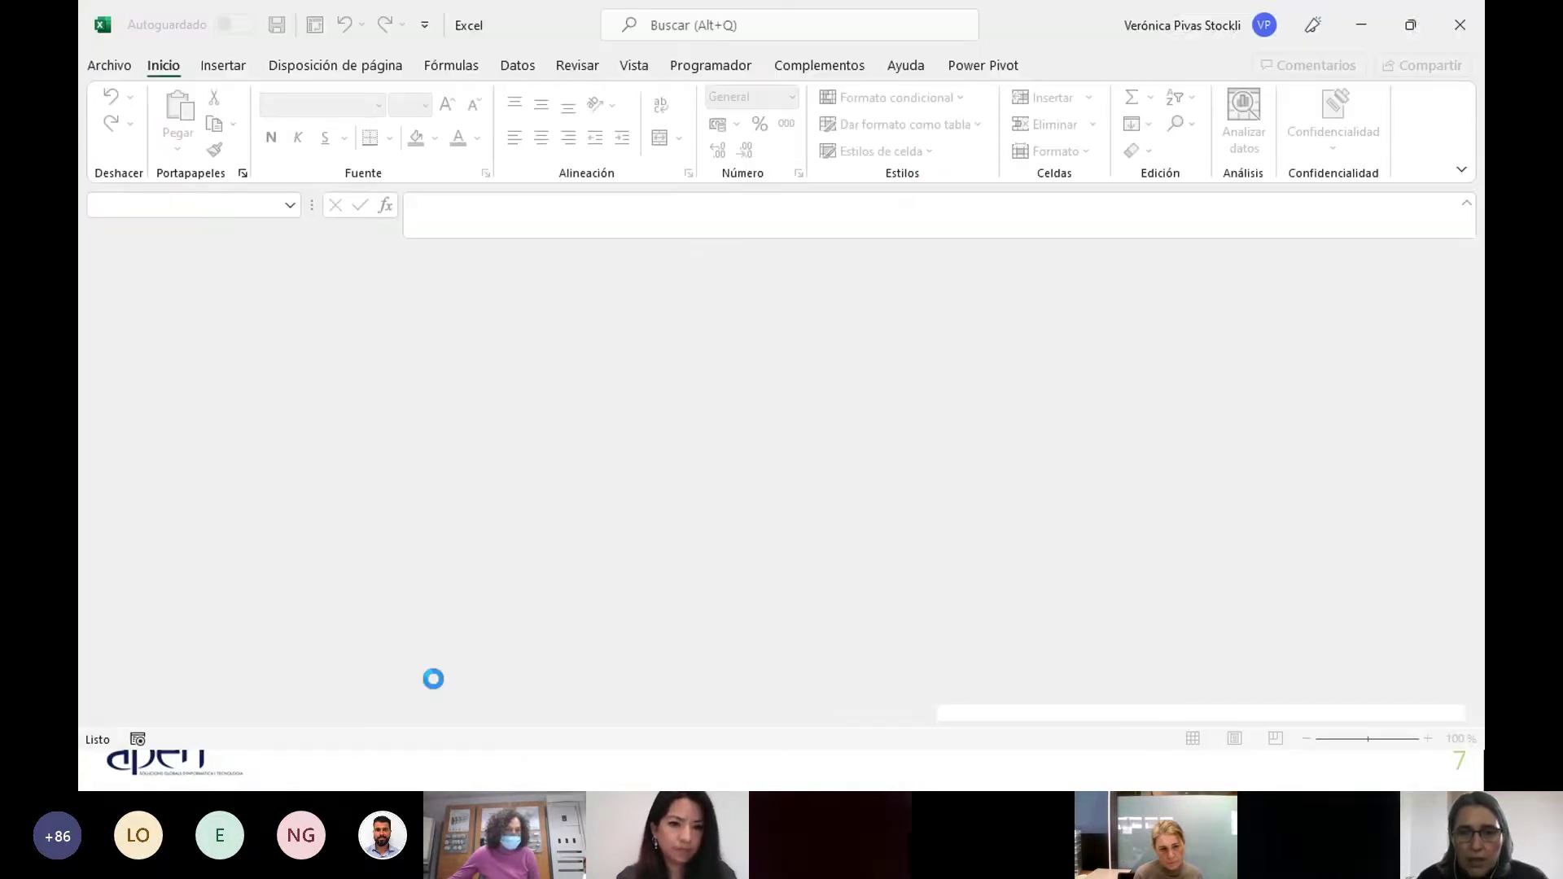
left_click(664, 199)
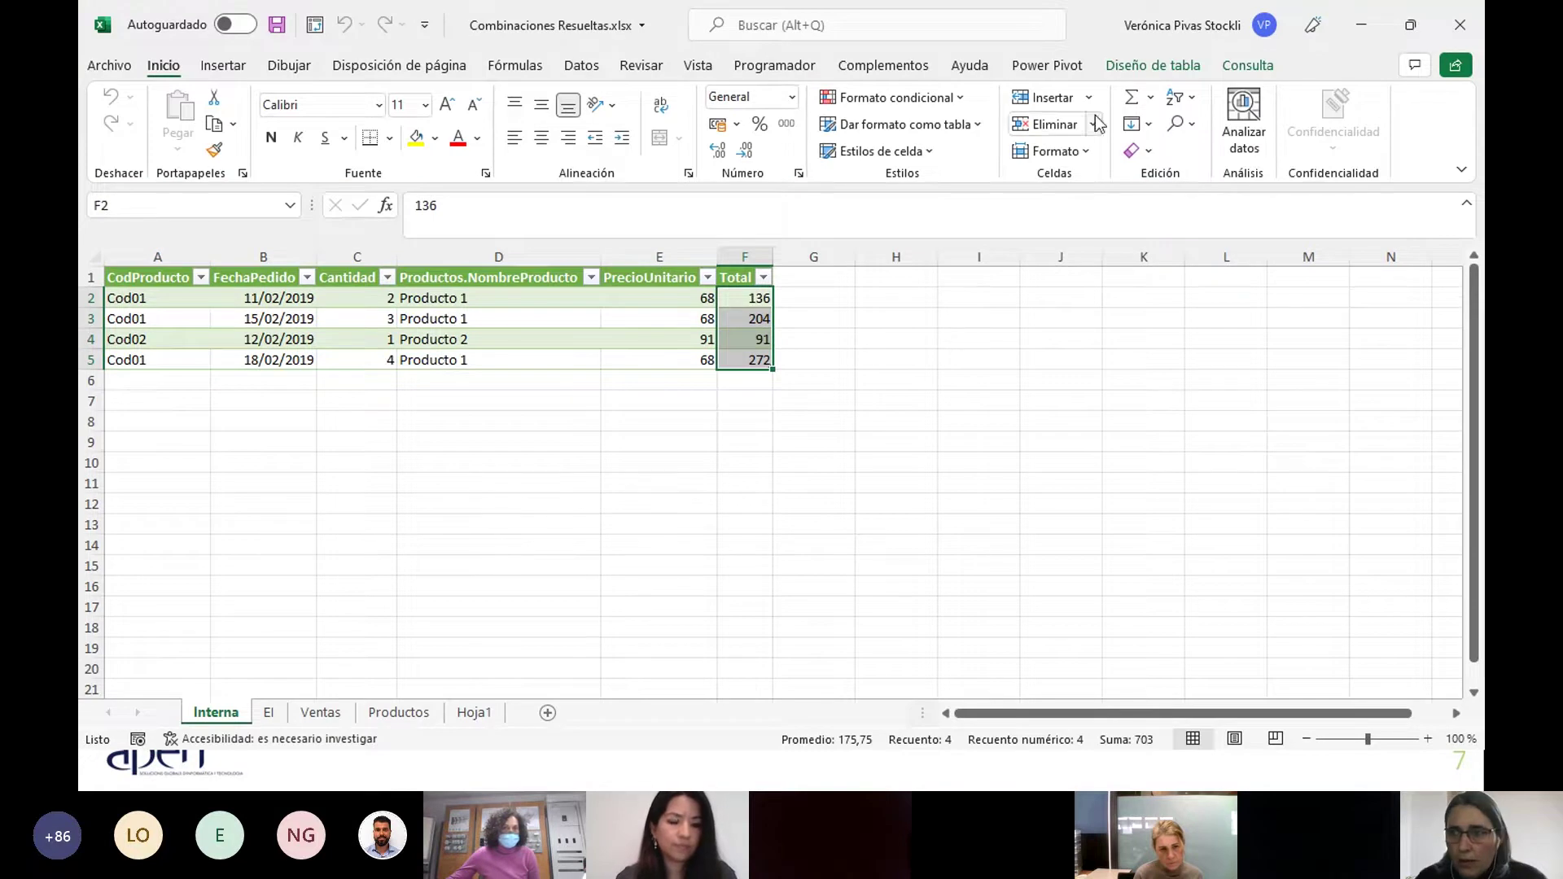
Check the EI, Ventas and Productos sheets, show the workbook's queries and open the Productos query in the Power Query editor.
left_click(511, 318)
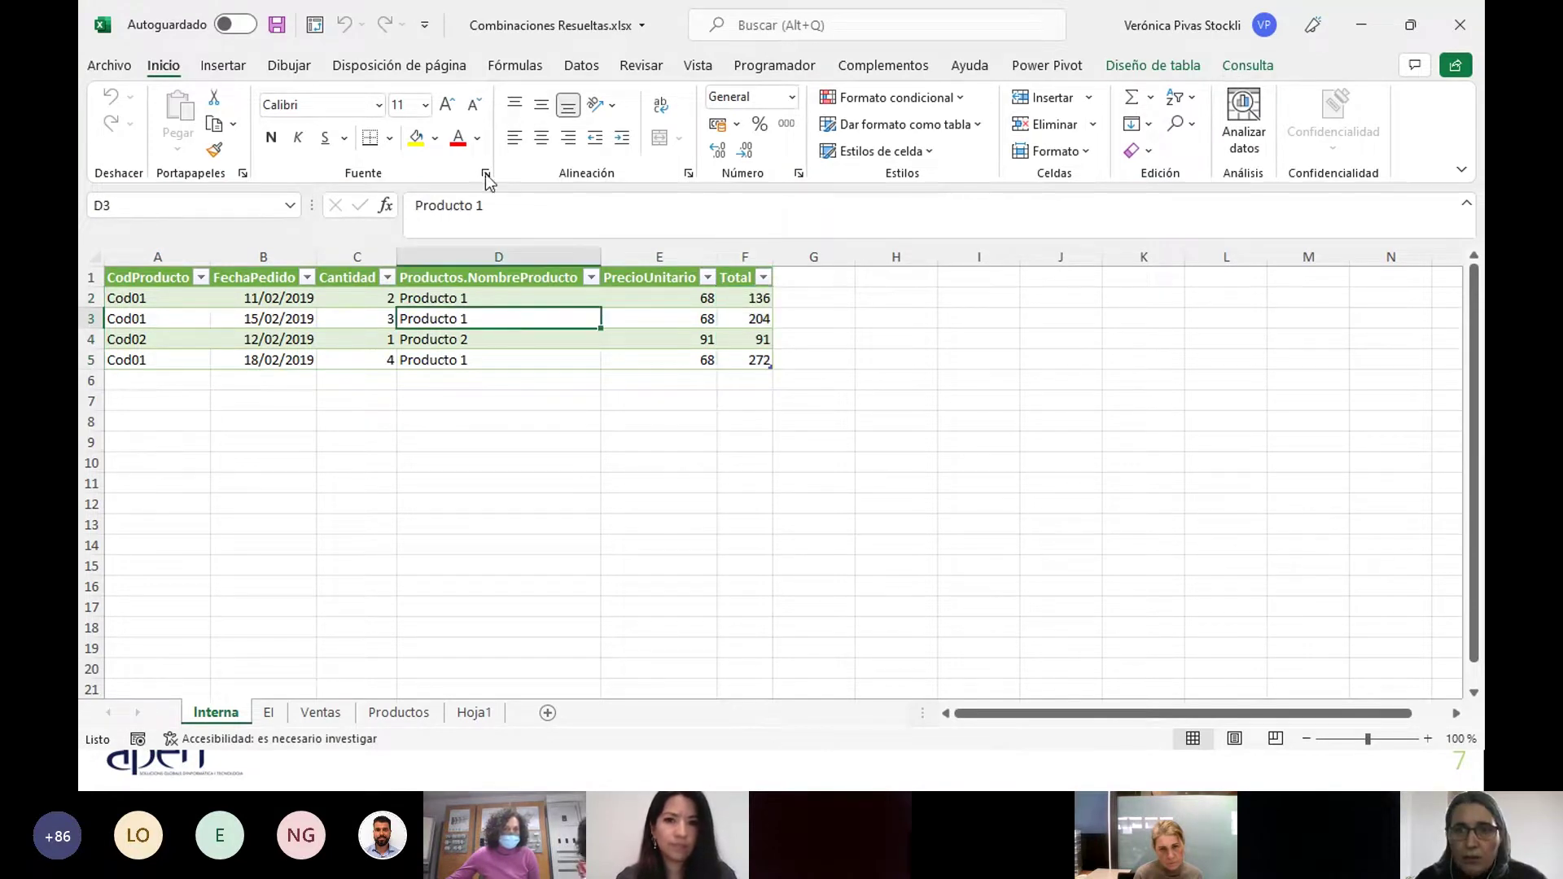
left_click(579, 65)
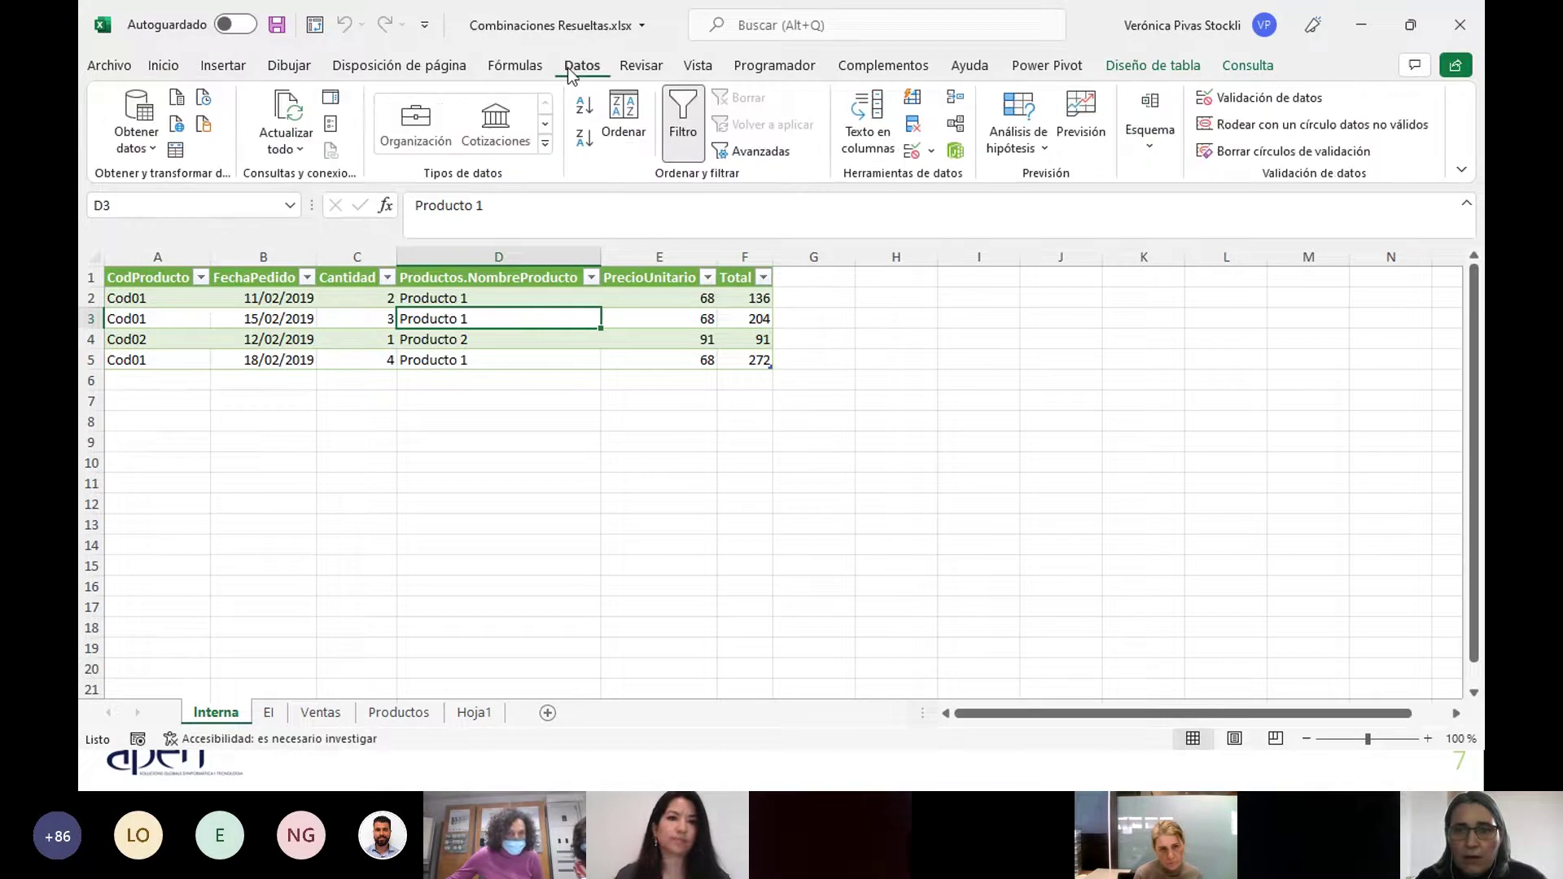
left_click(269, 713)
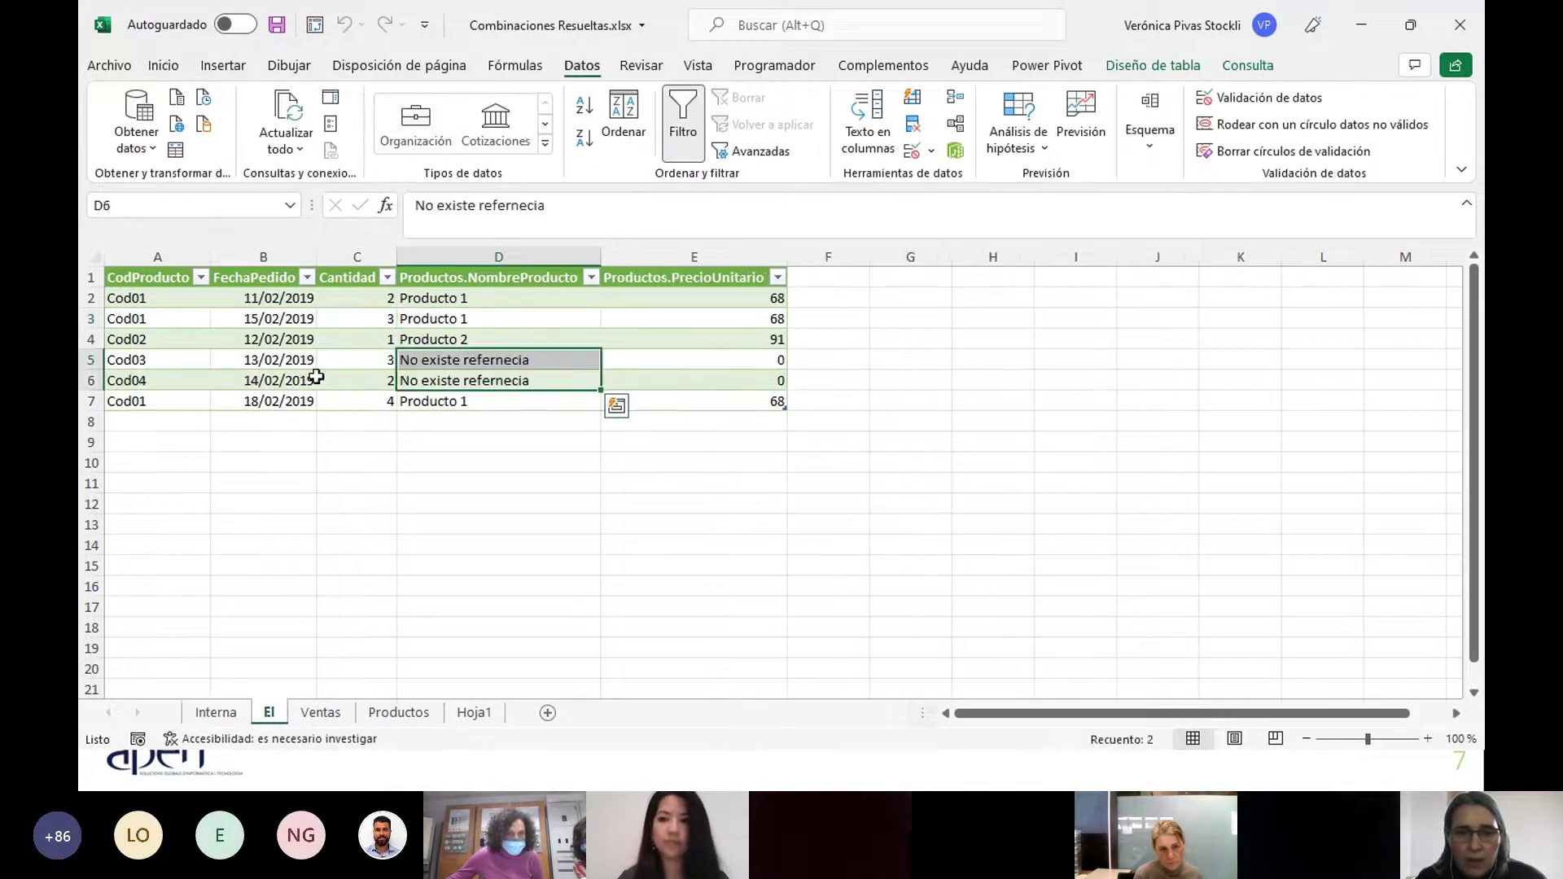
left_click(342, 713)
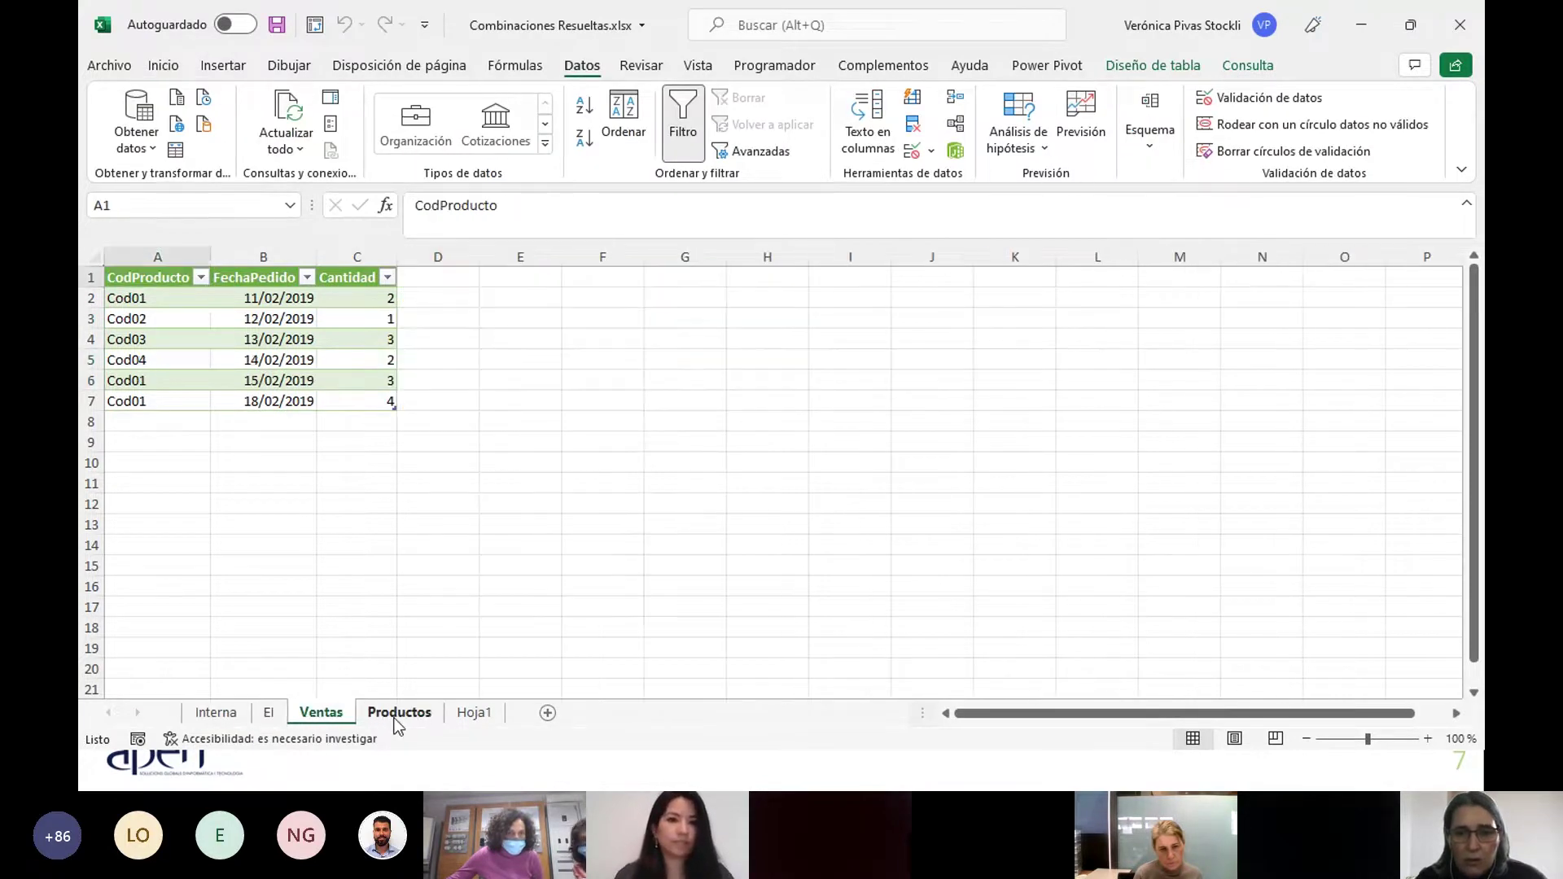
left_click(396, 714)
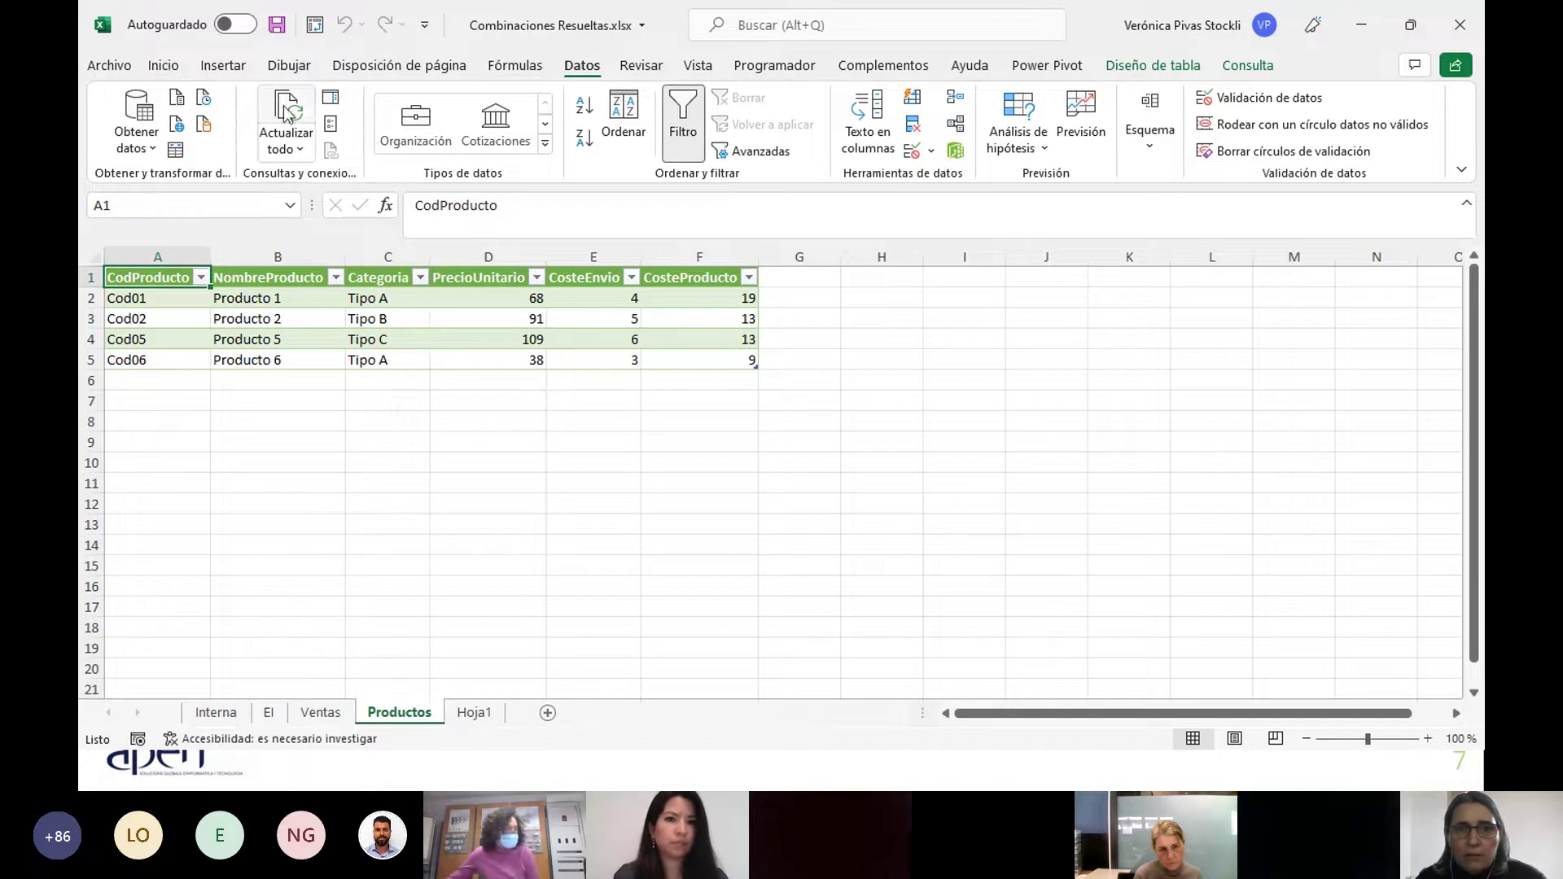
left_click(330, 97)
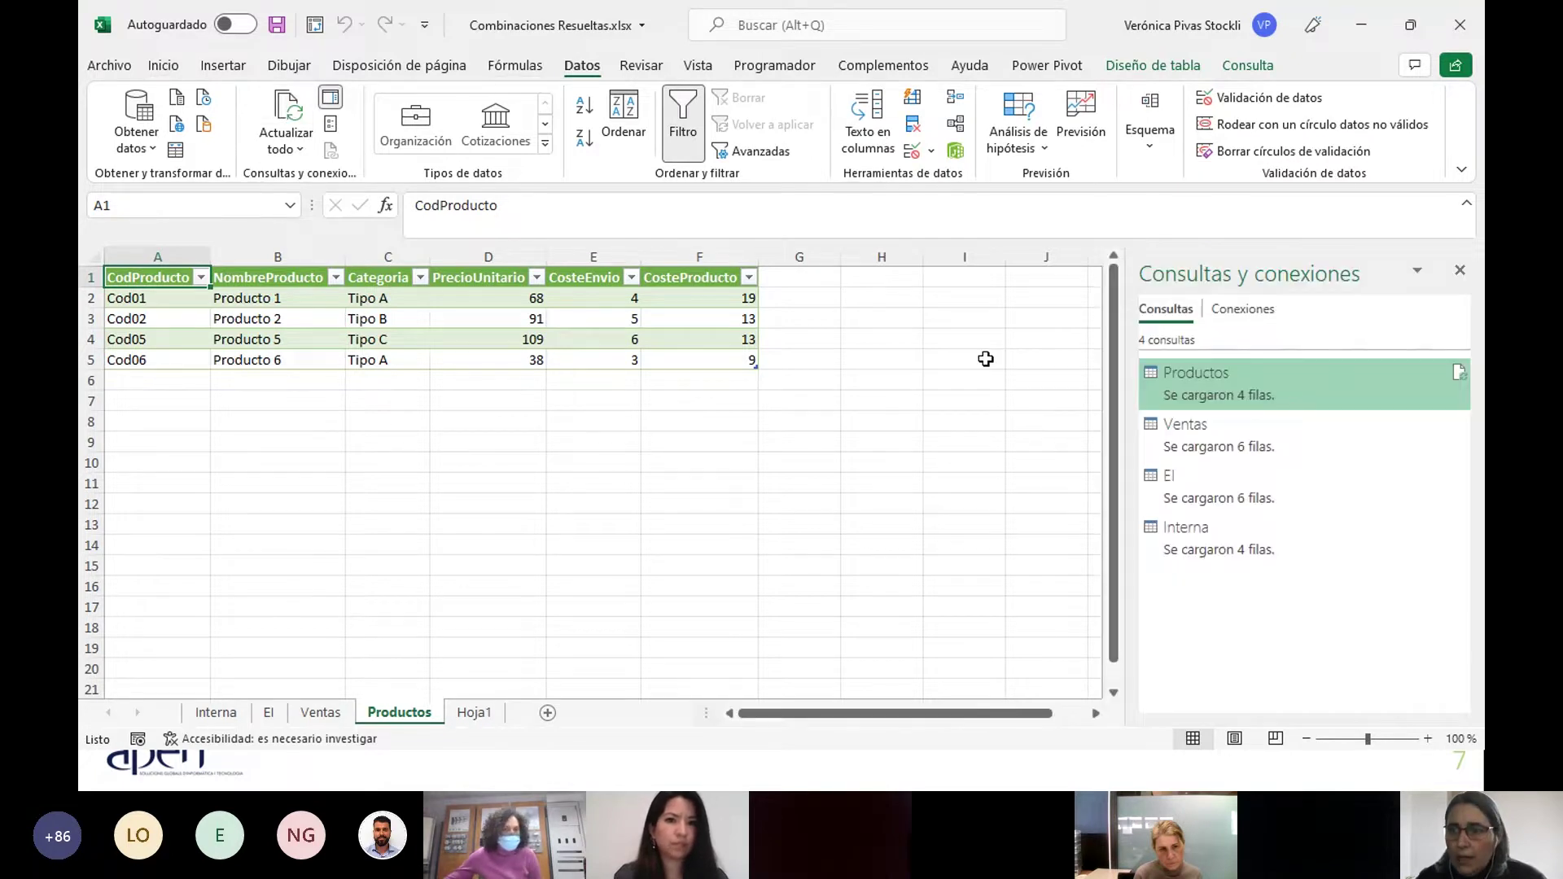
right_click(1181, 389)
left_click(1218, 388)
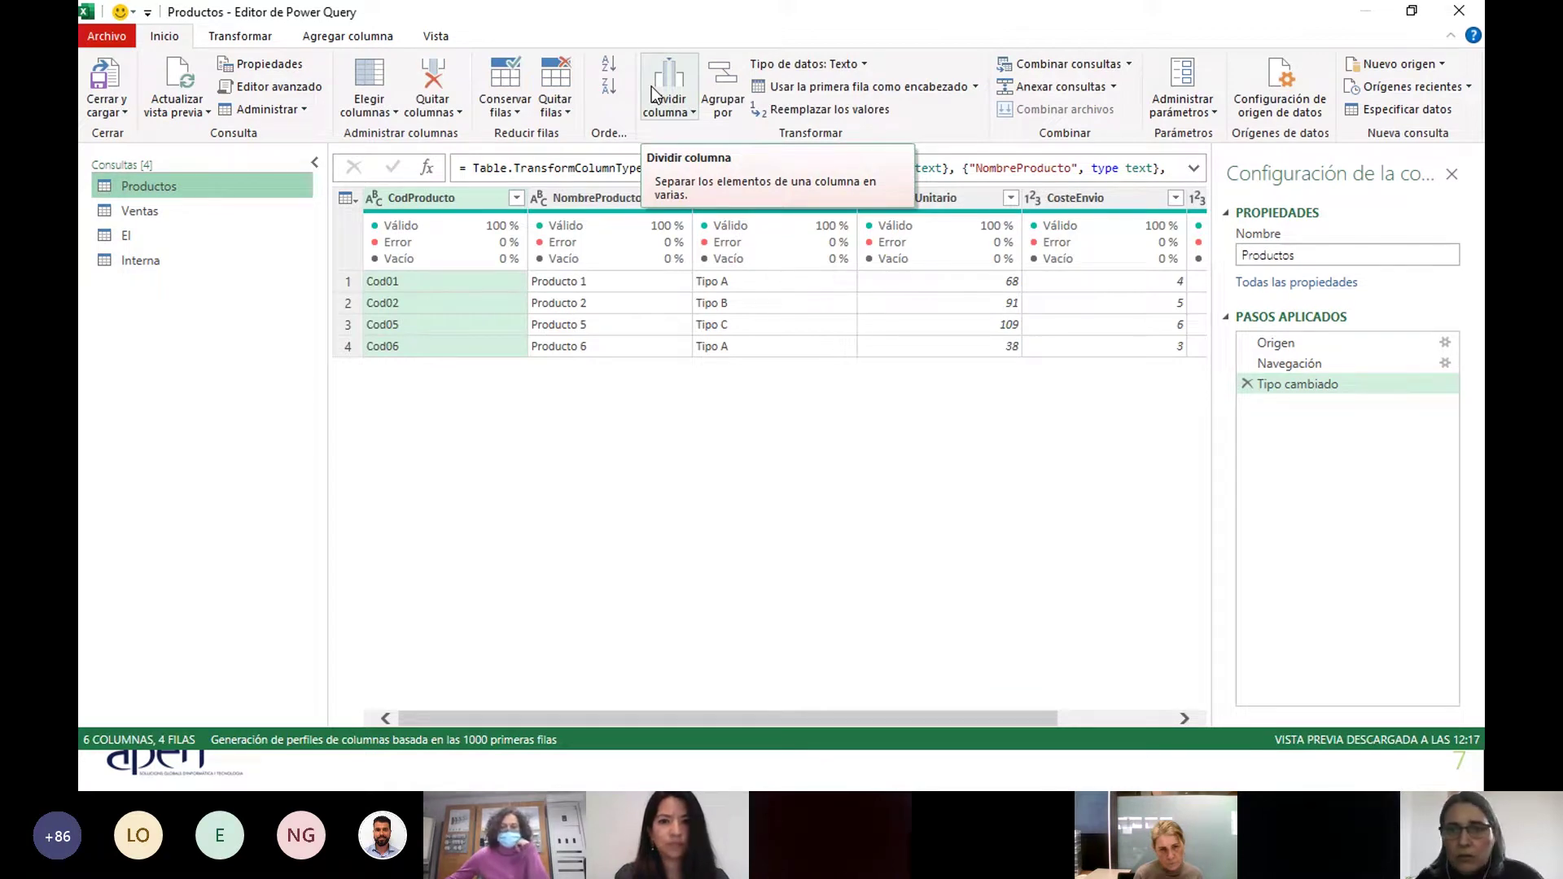
Change the data source of the workbook's queries to Combinar2.xlsx in the Webinar Combinar Consultas folder.
left_click(1279, 90)
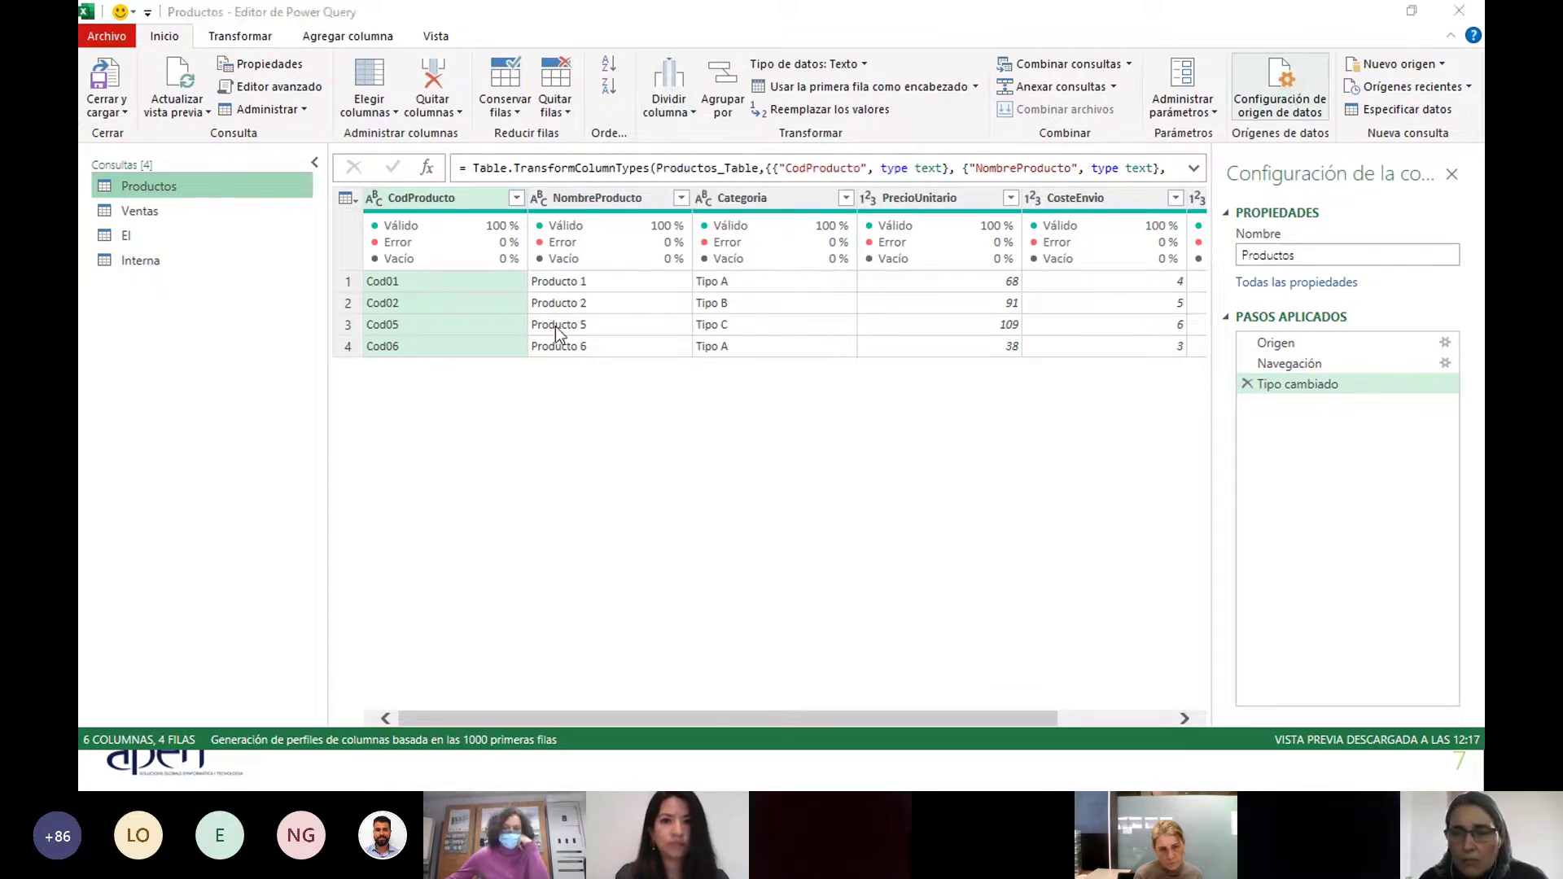
left_click(467, 603)
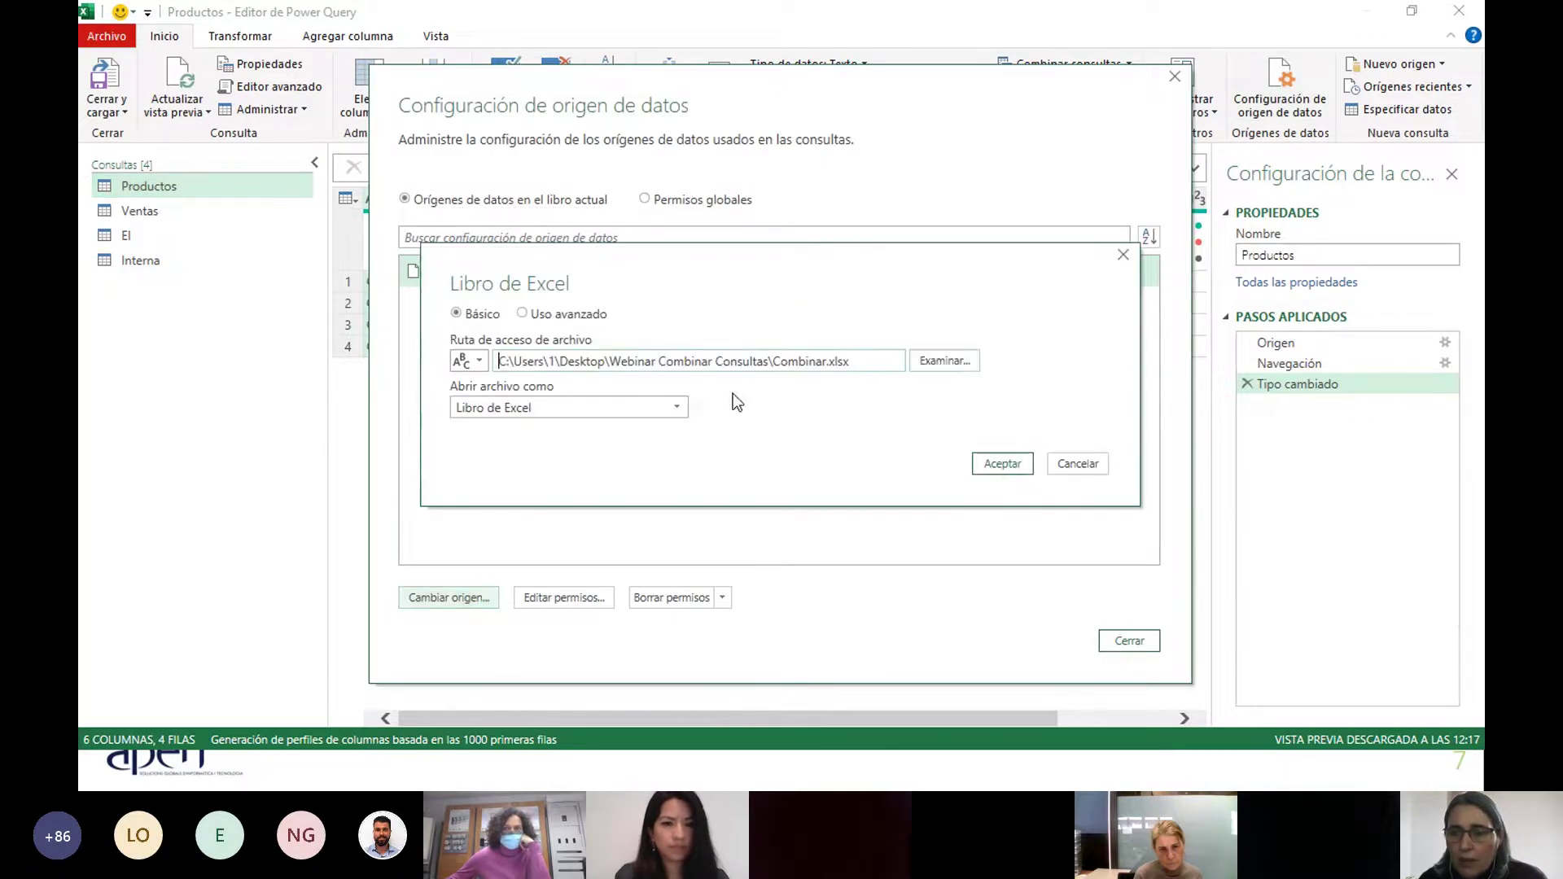
left_click(944, 362)
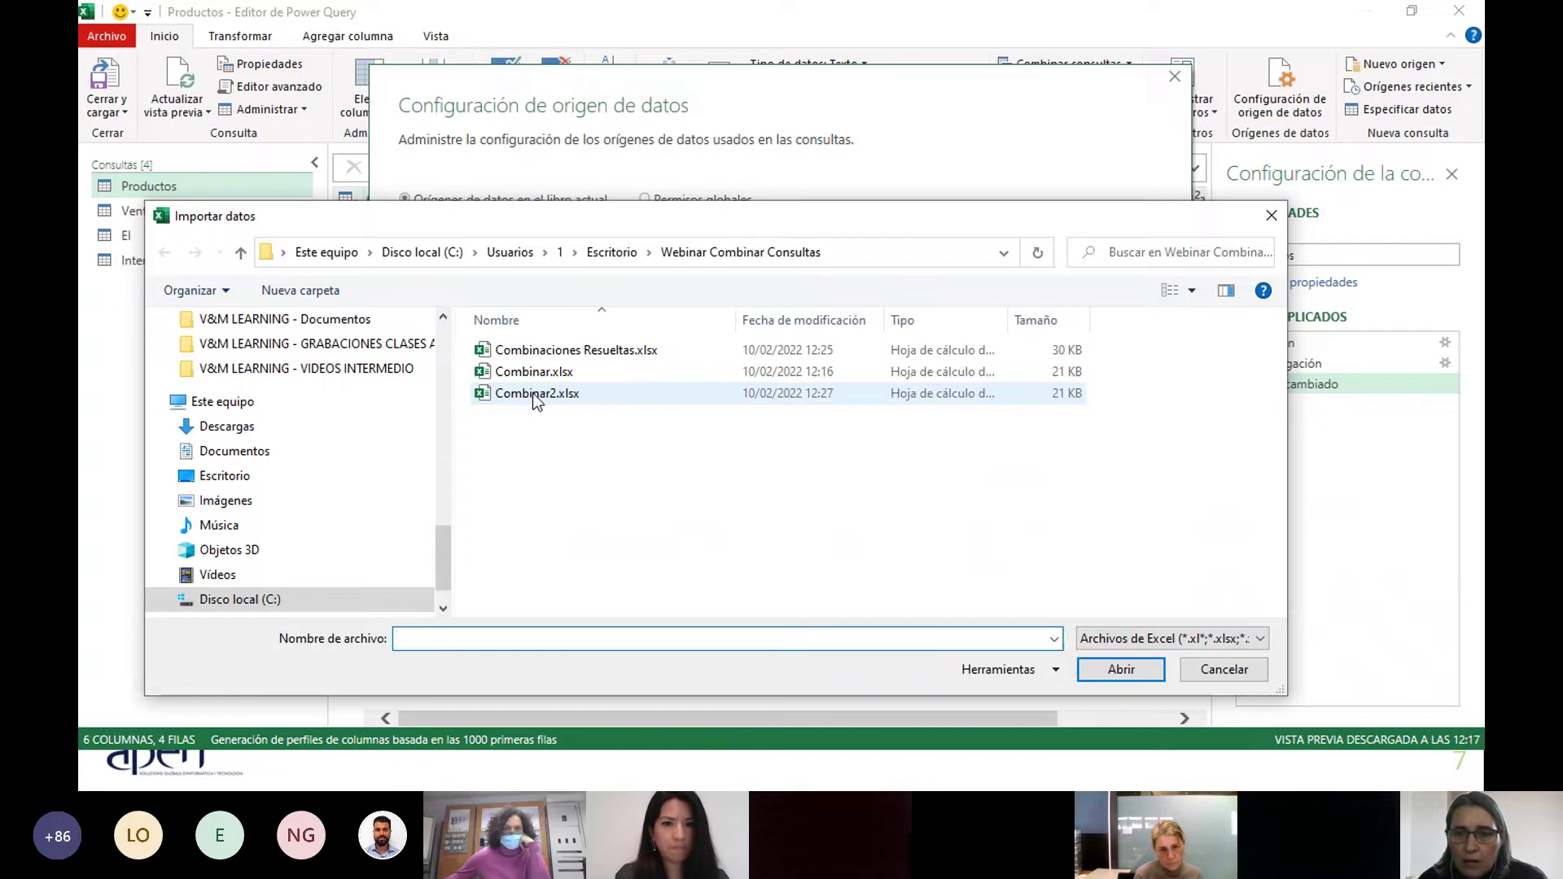
left_click(536, 392)
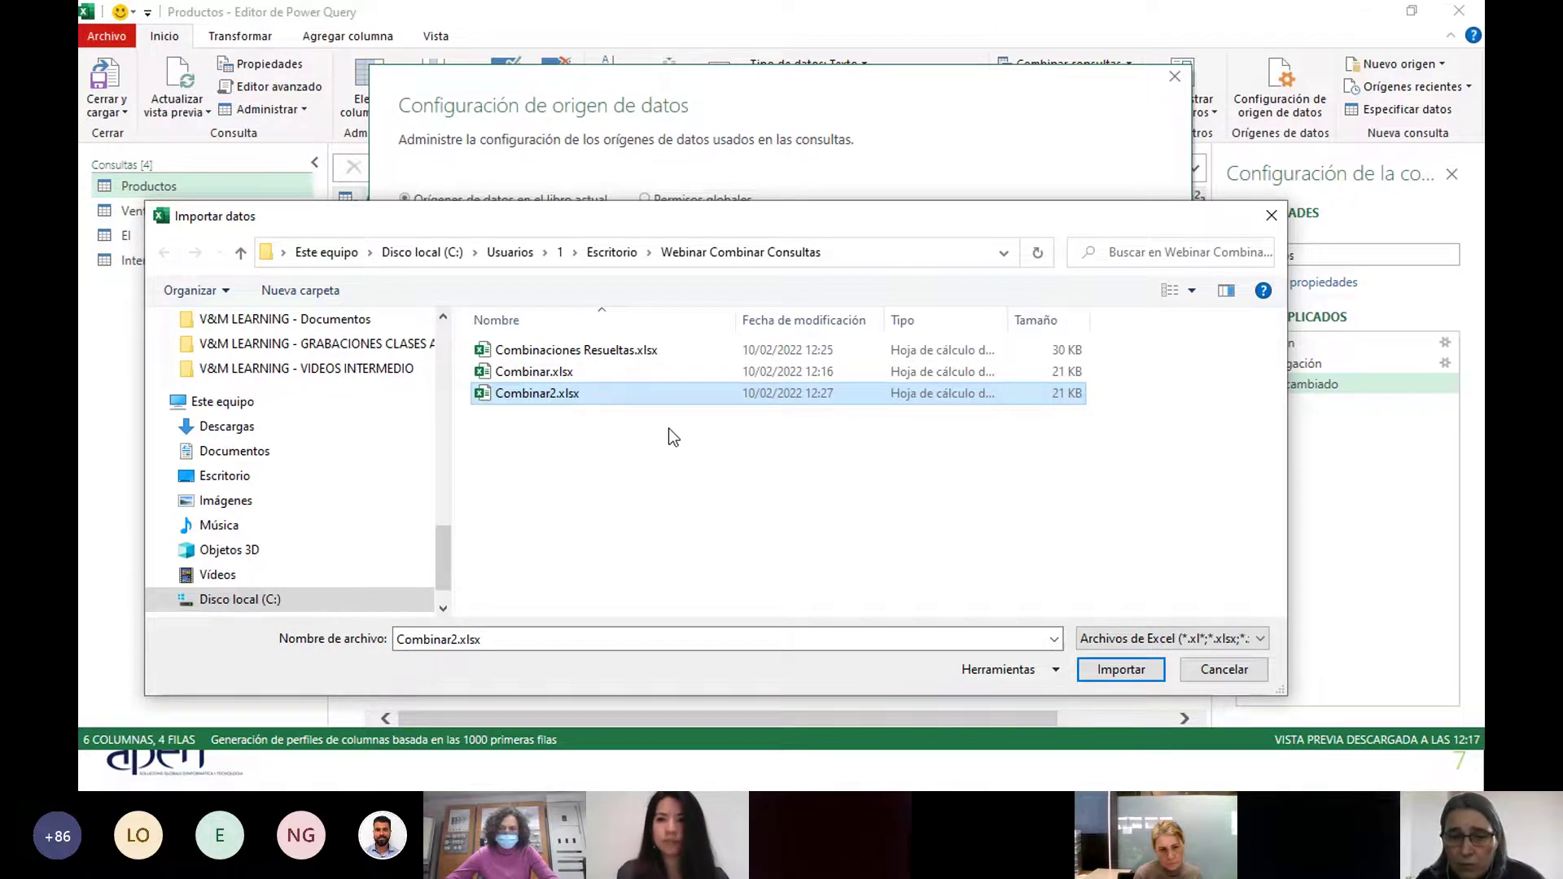
left_click(1094, 668)
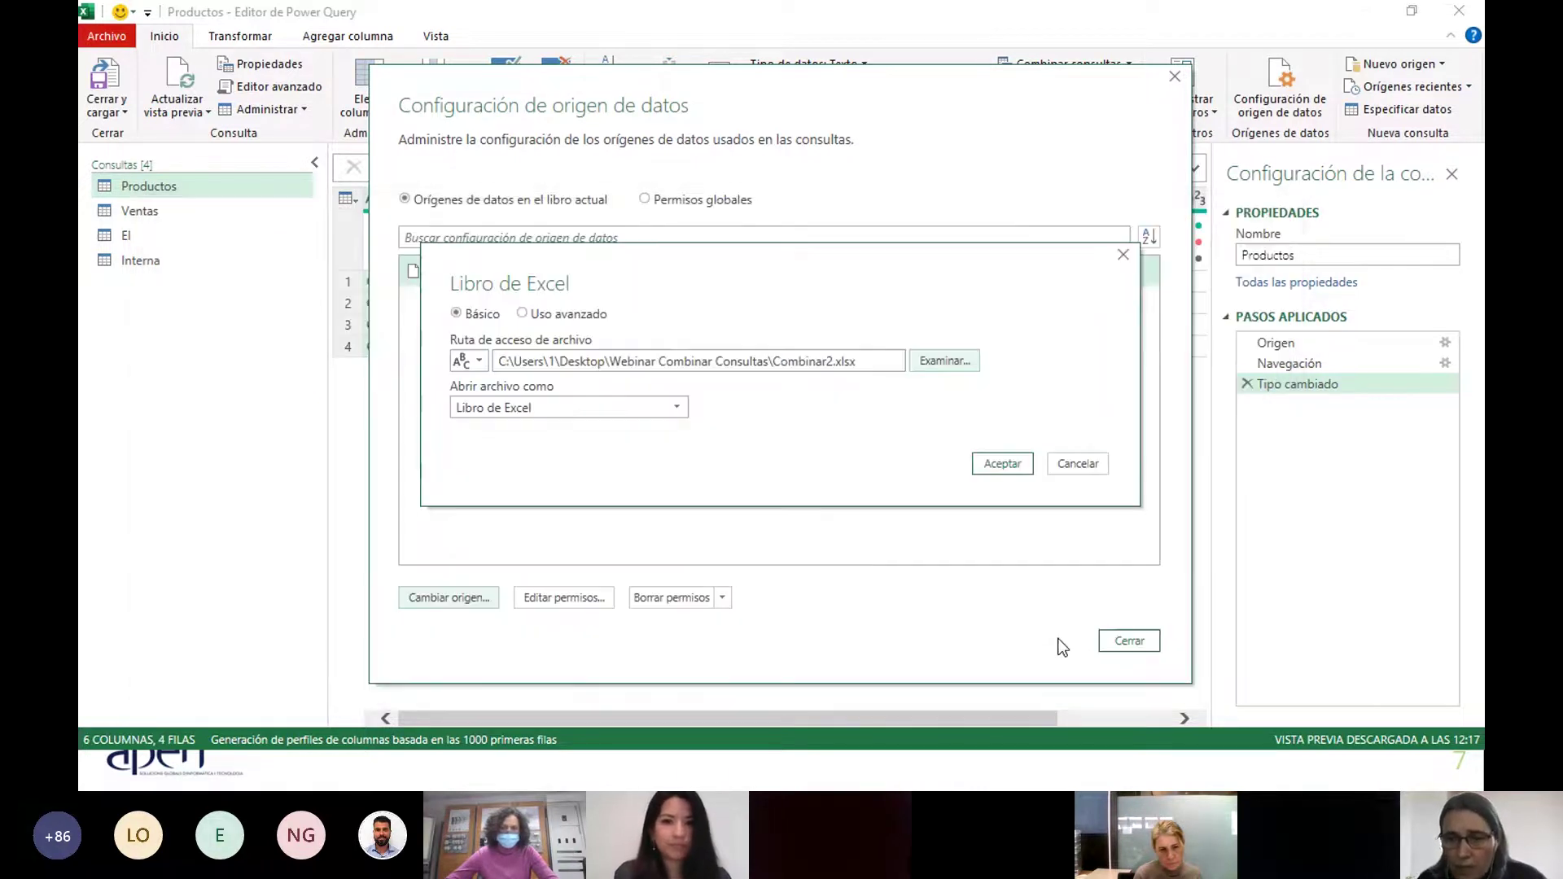
left_click(995, 464)
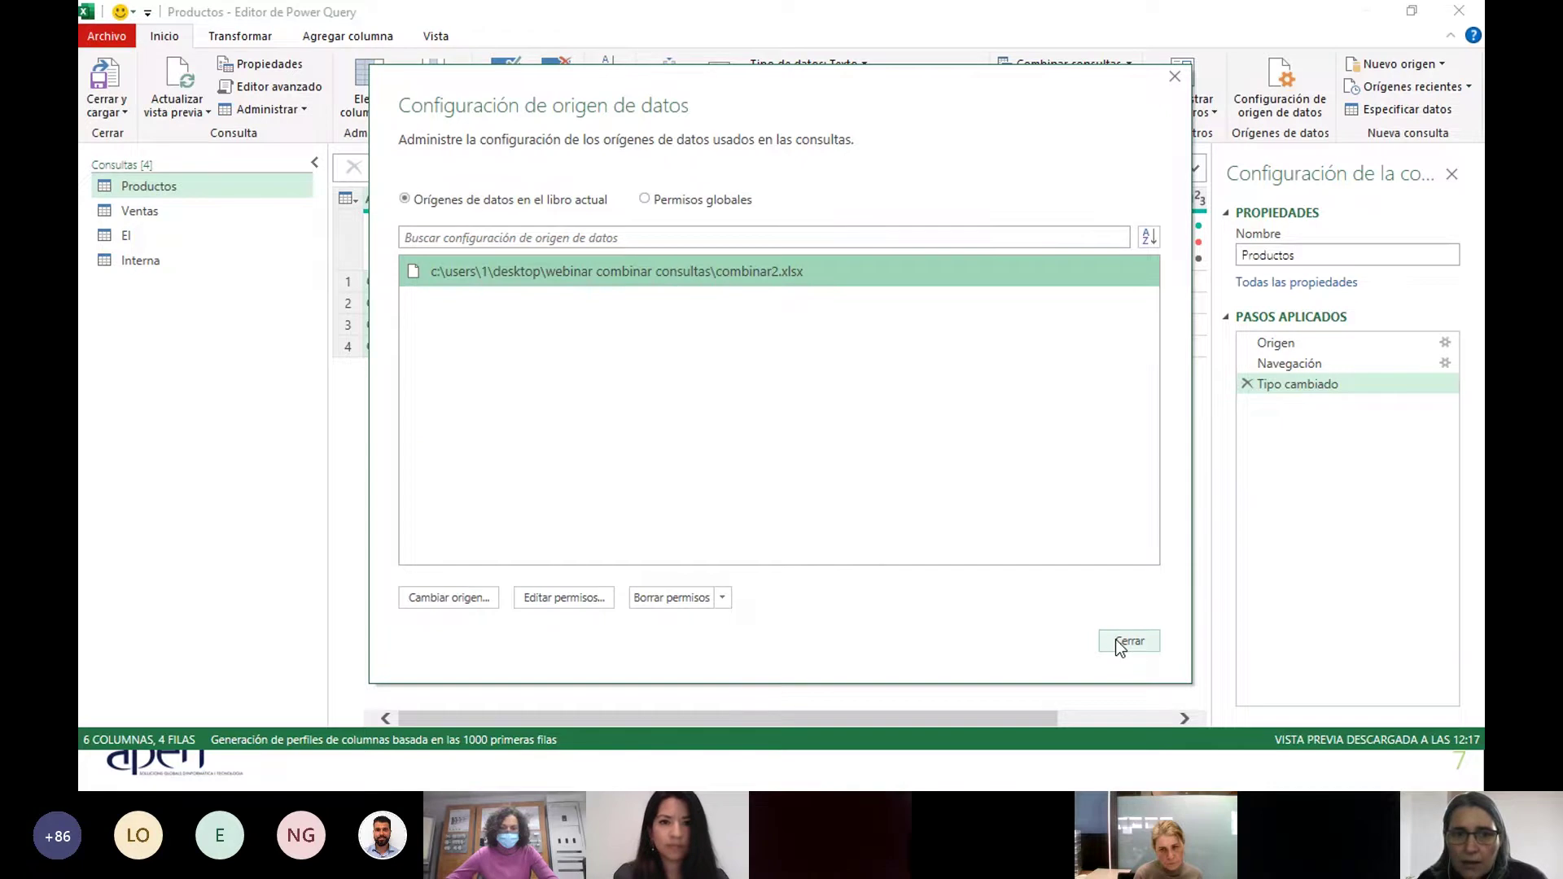
left_click(1129, 640)
Review the Interna, EI and Ventas queries with the new source, checking the columns of Interna through to Total.
left_click(134, 260)
left_click(130, 235)
left_click(150, 212)
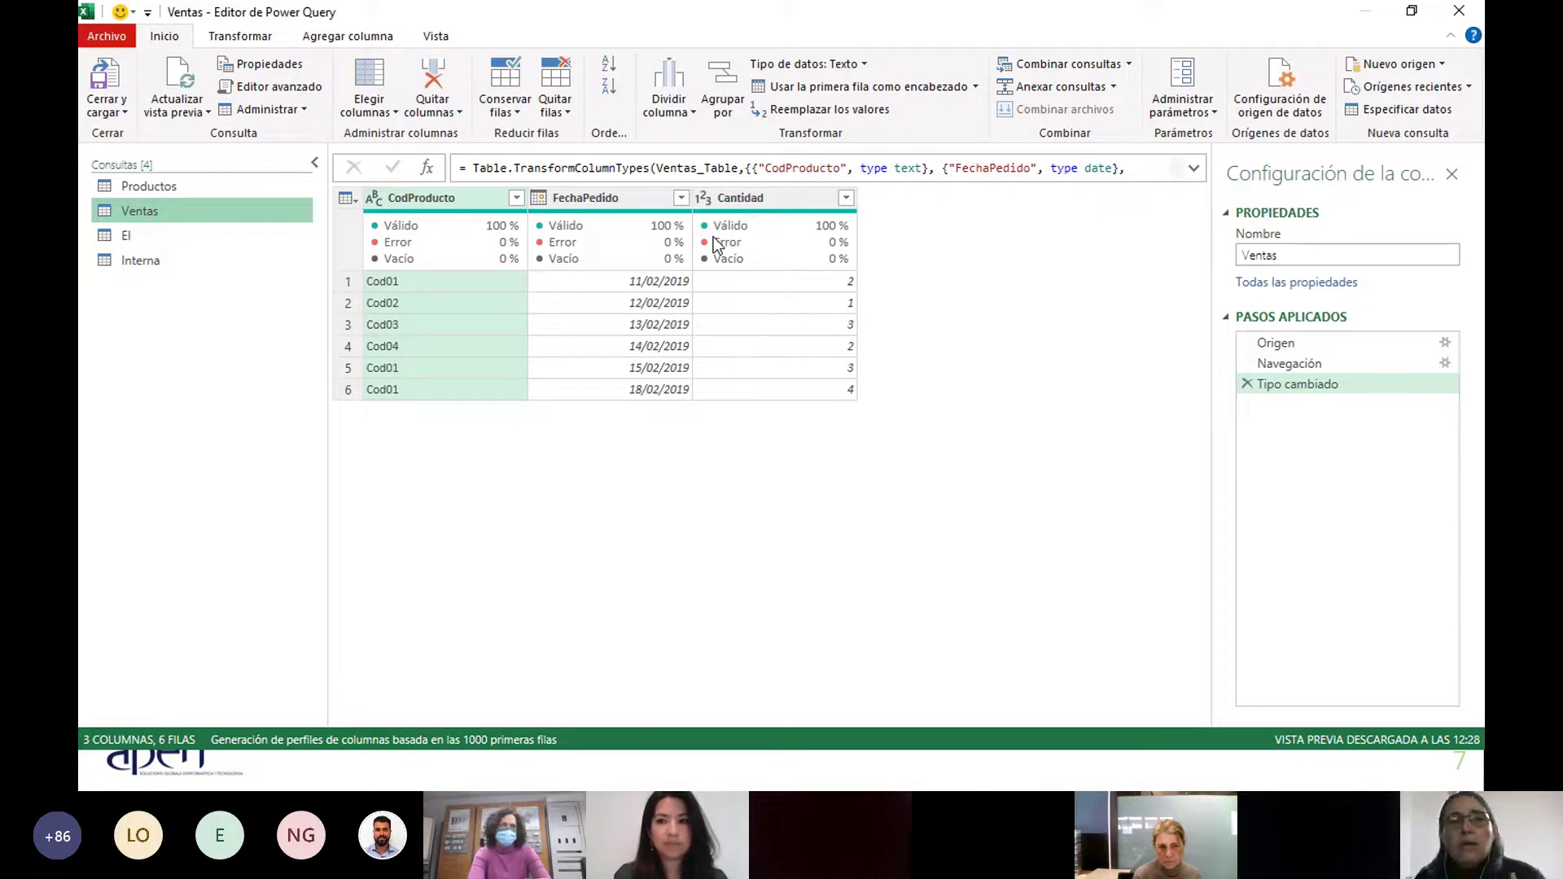
left_click(155, 260)
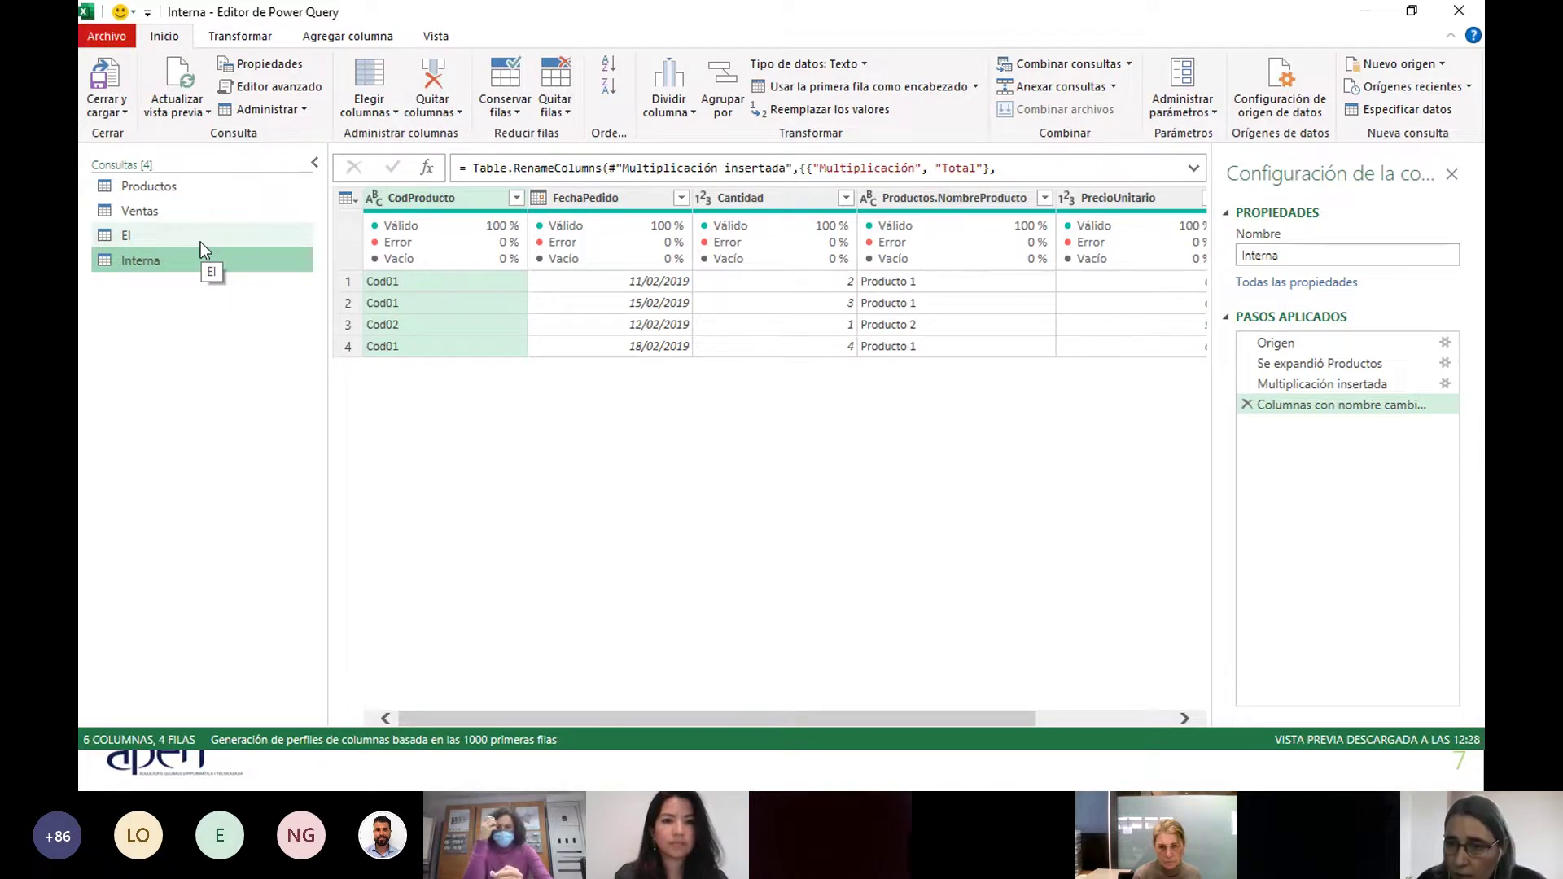
scroll(744, 315, "right", 2)
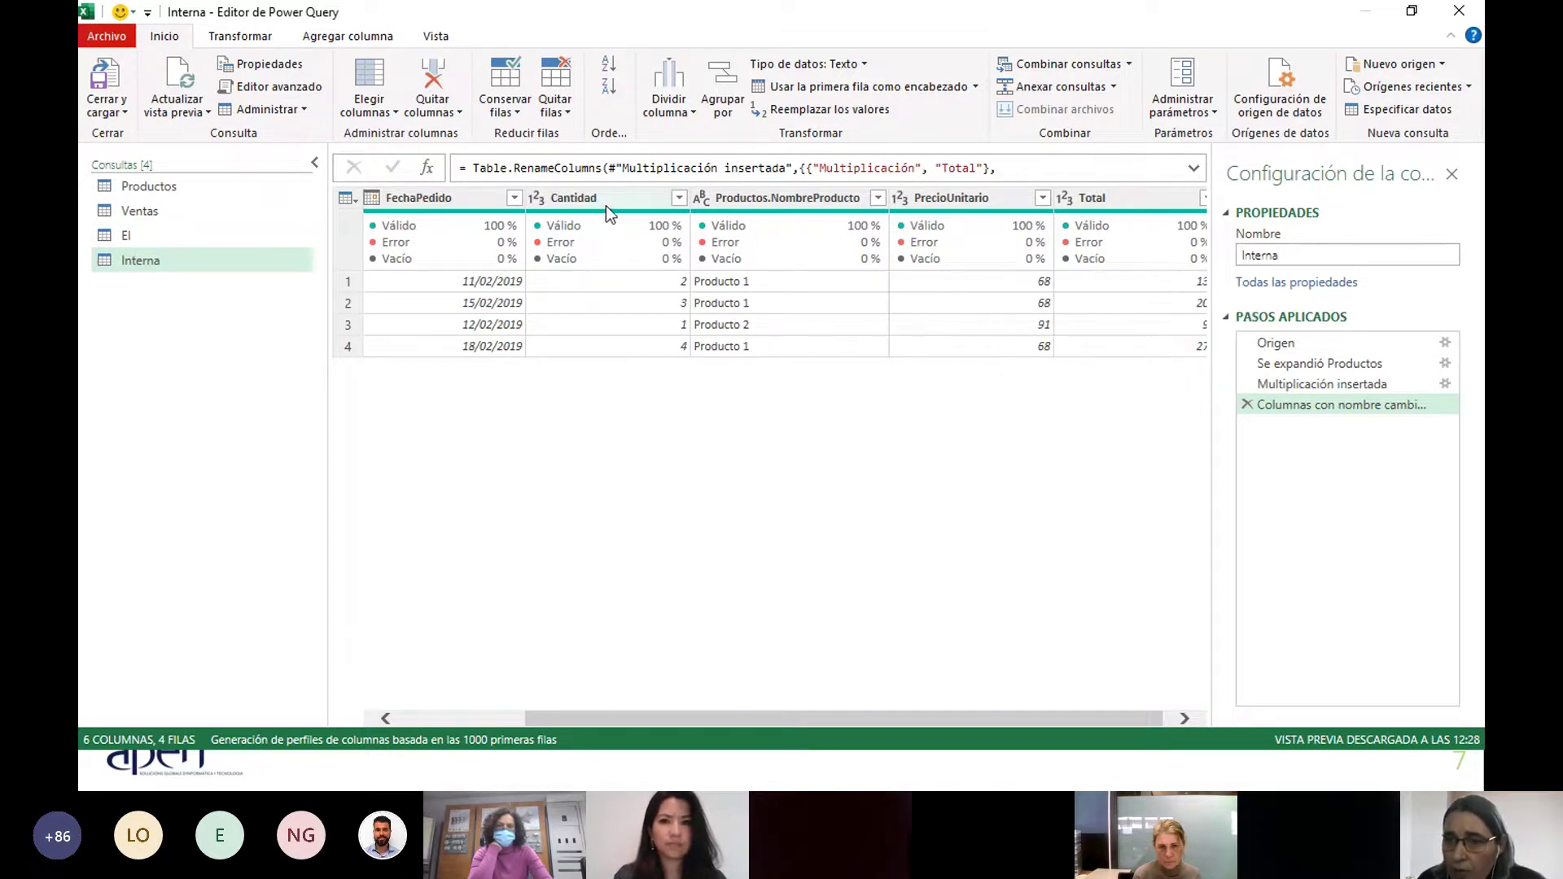
mouse_move(943, 218)
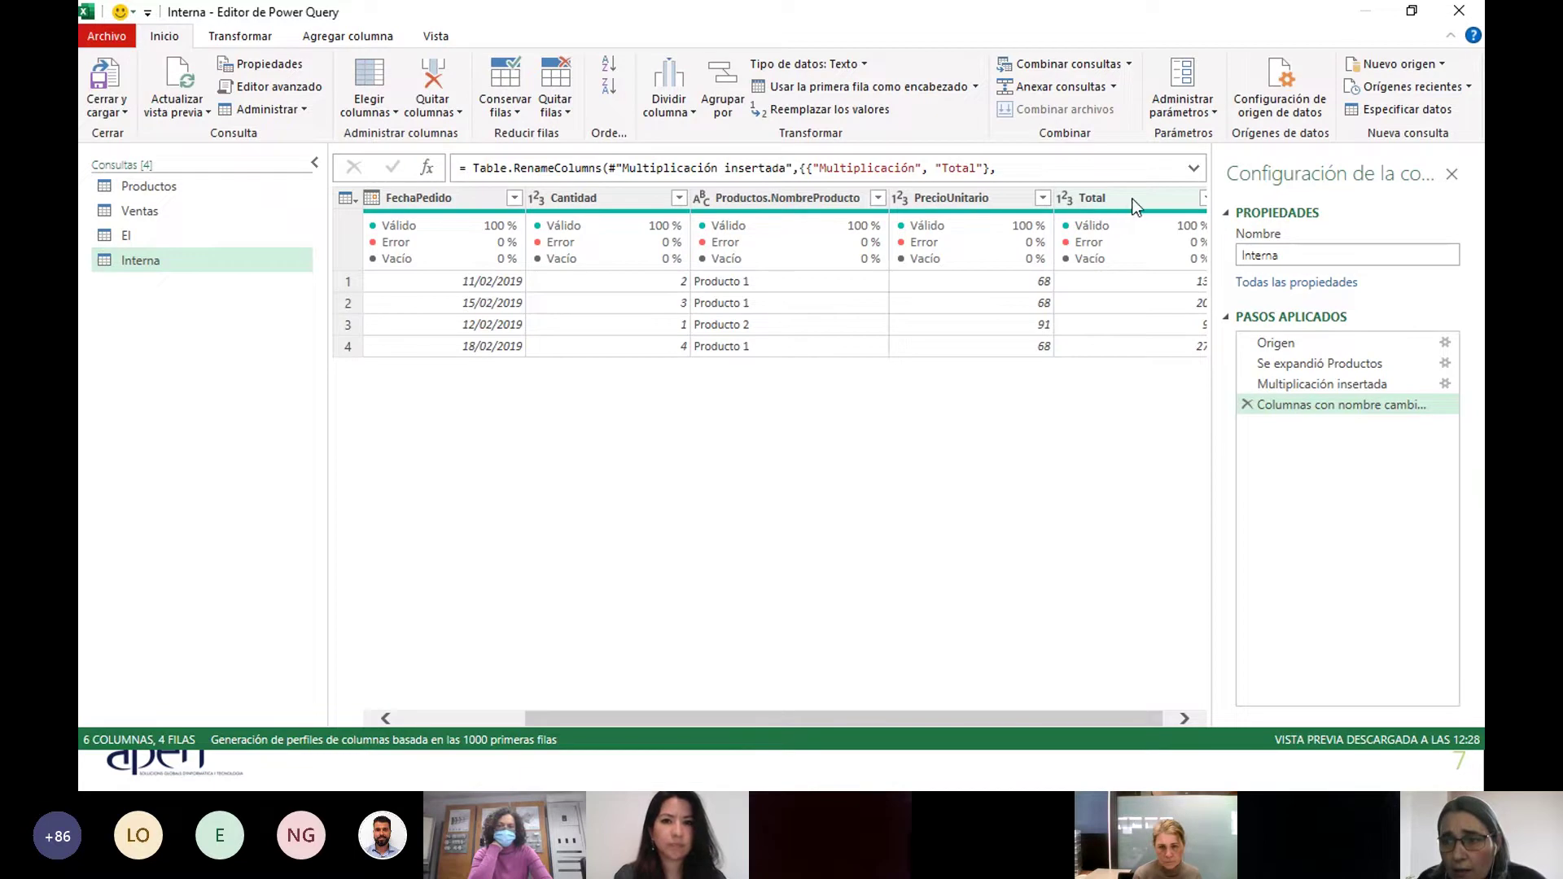
mouse_move(1110, 217)
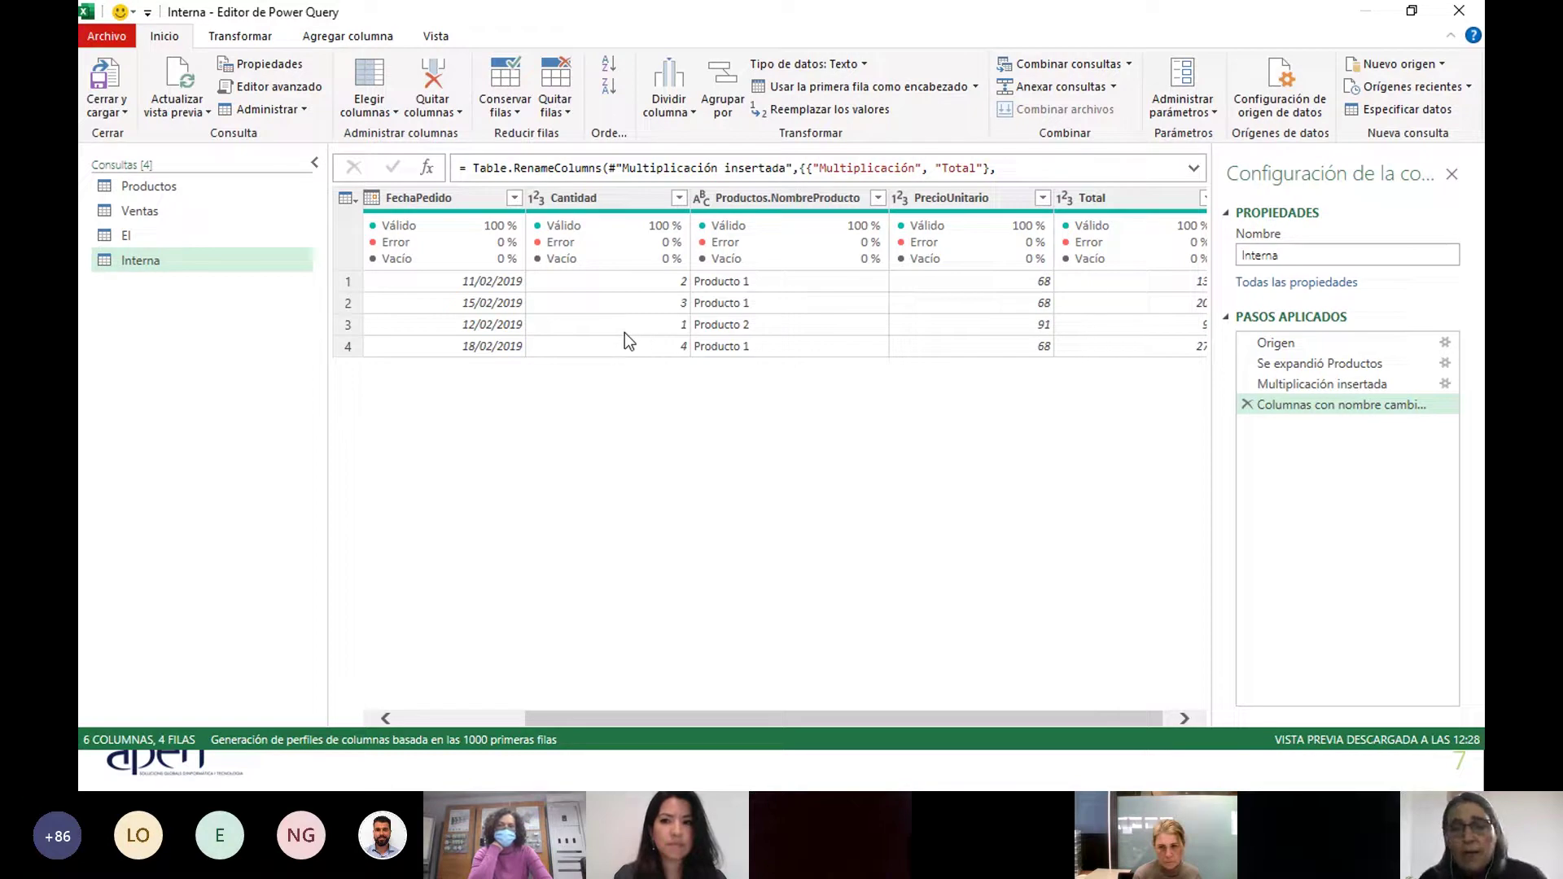
Create a new query that references Interna and name it Resumen.
right_click(140, 261)
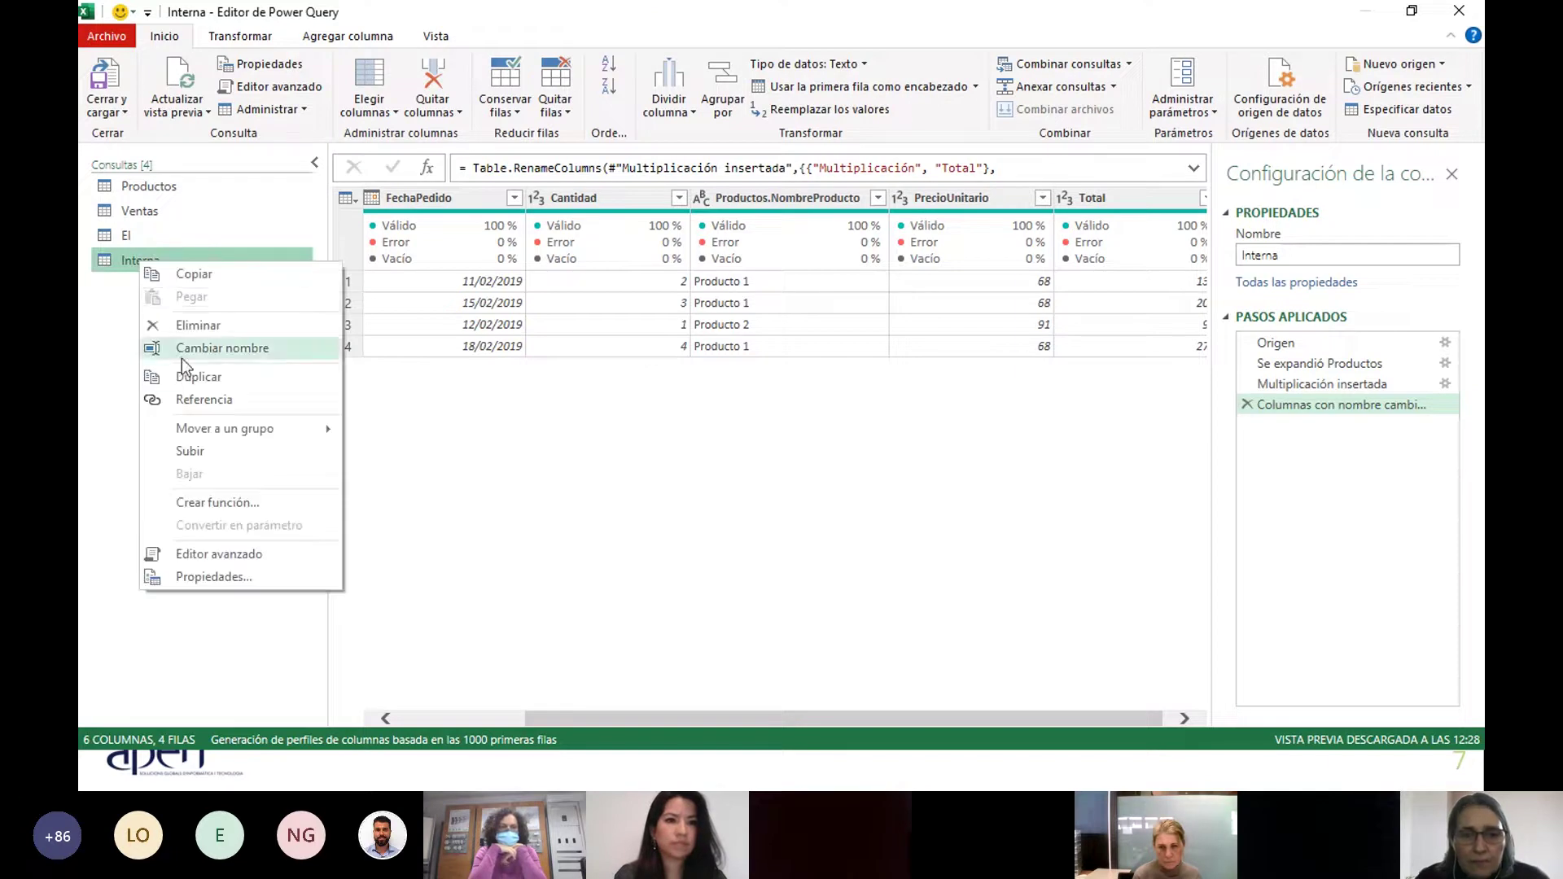
left_click(184, 399)
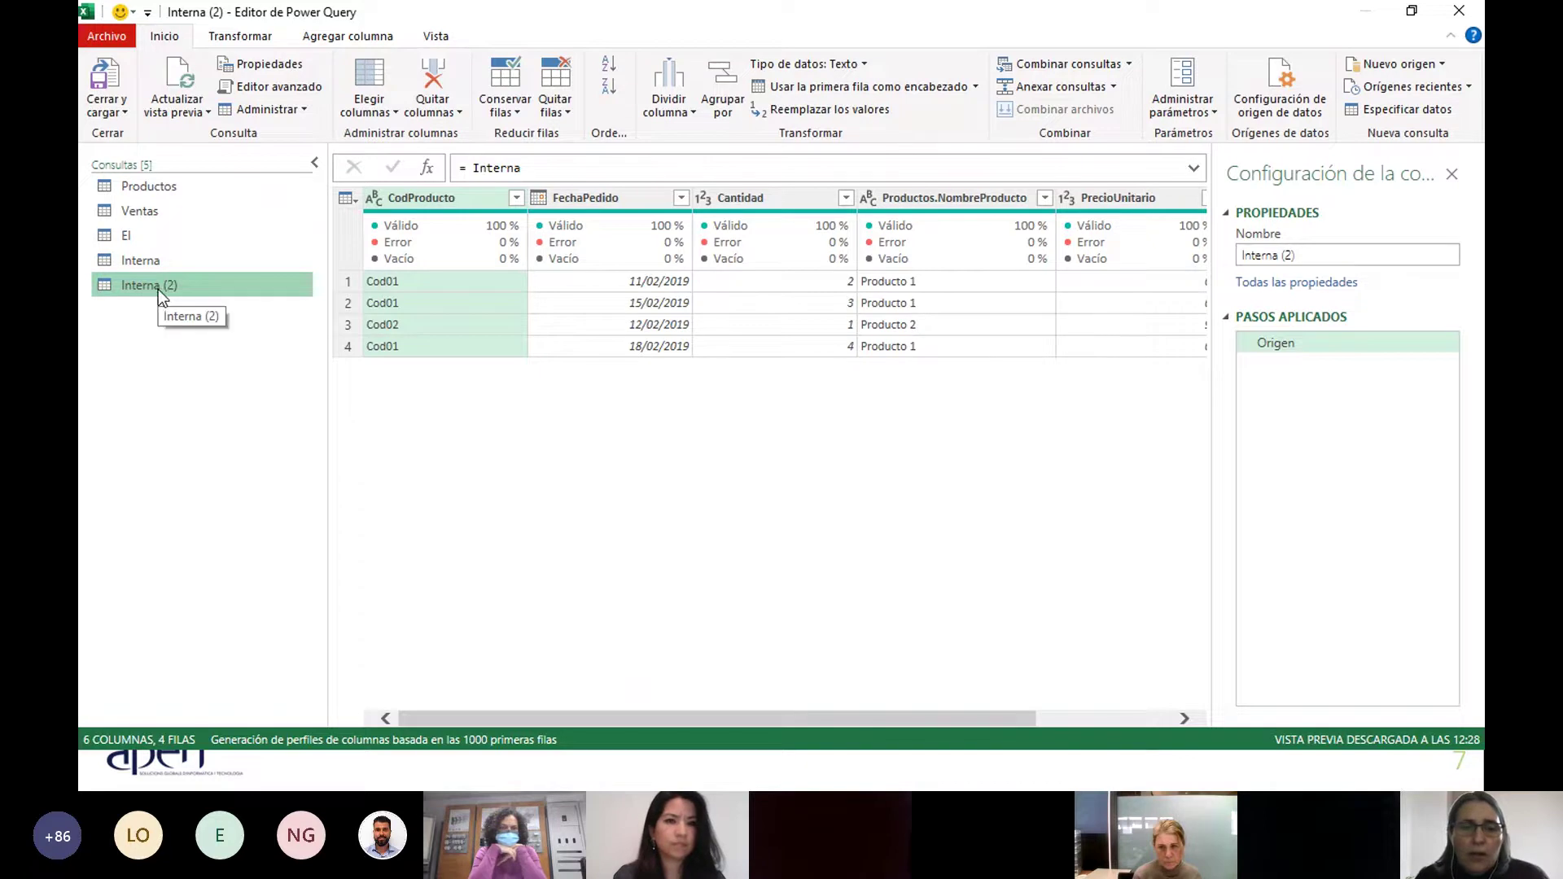
left_click(1294, 255)
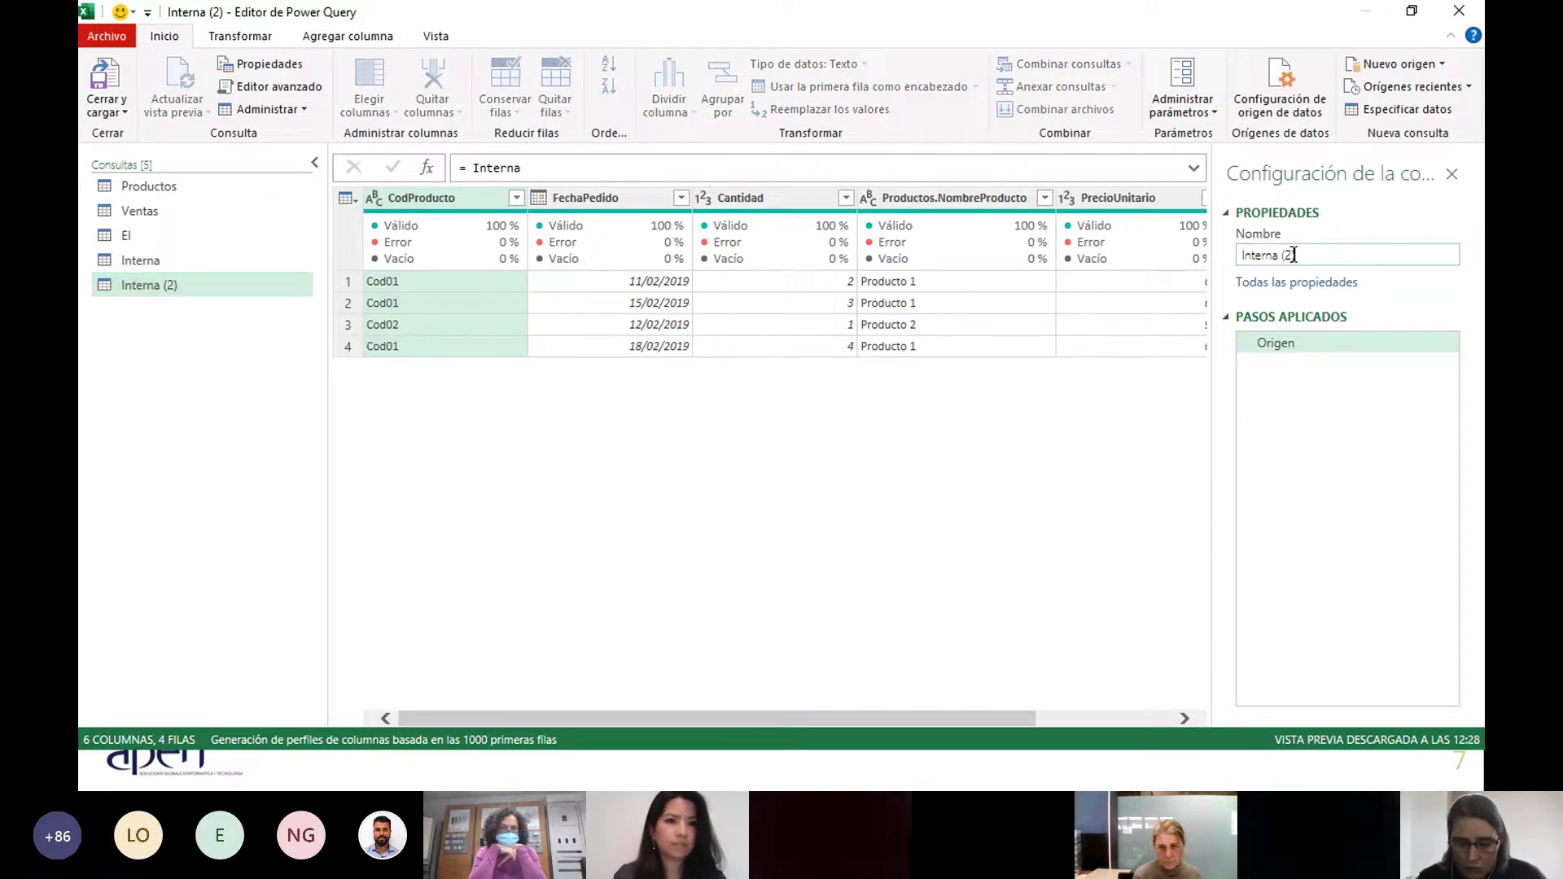
left_click_drag(1294, 255, 1234, 255)
type("Resumen")
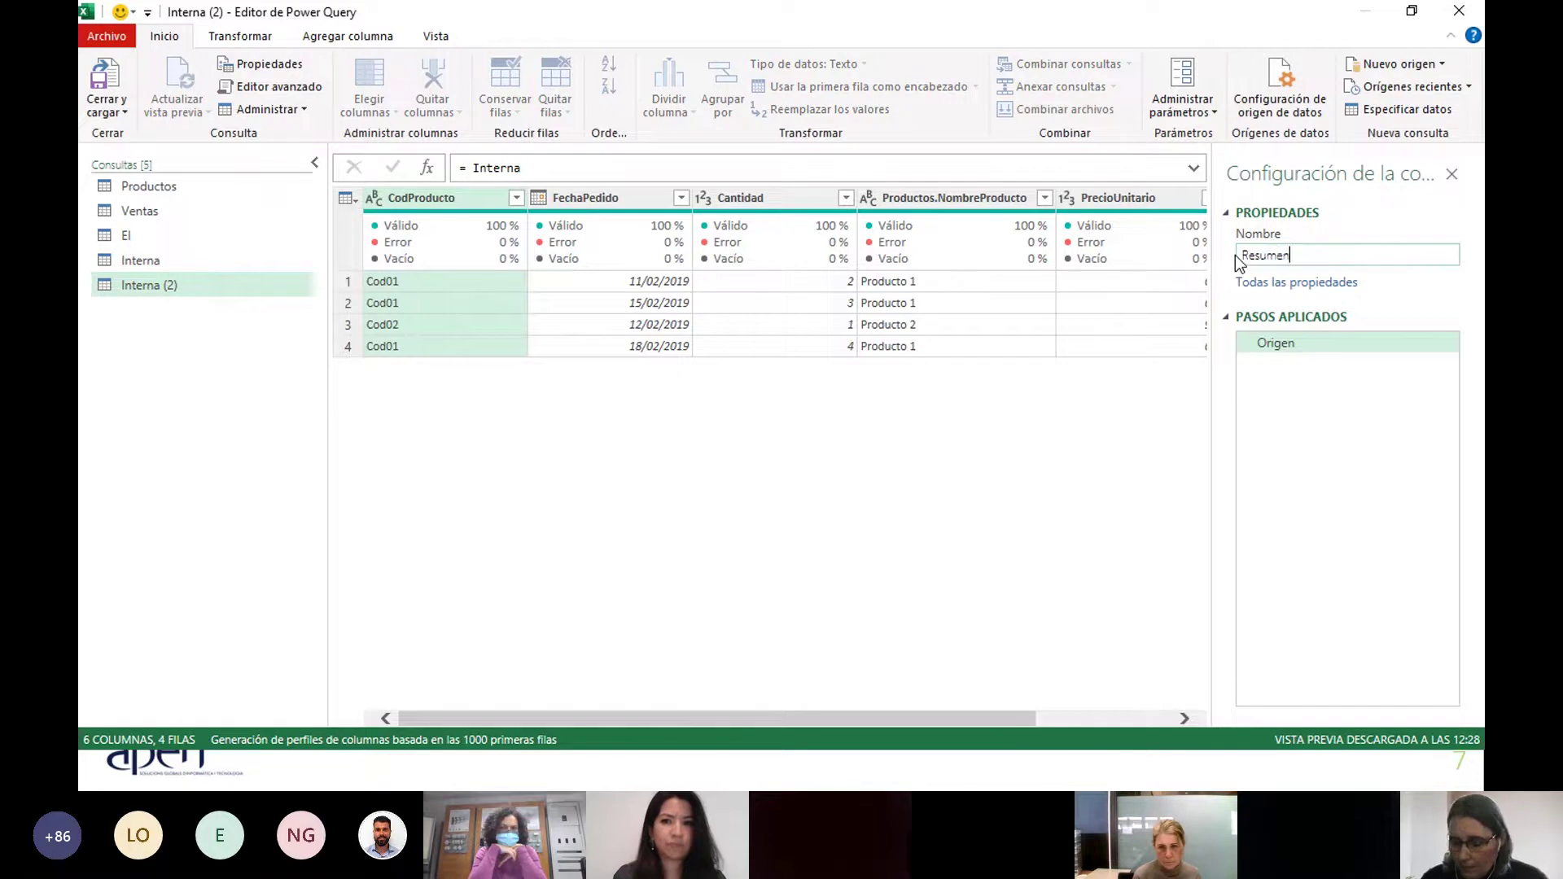
key("Return")
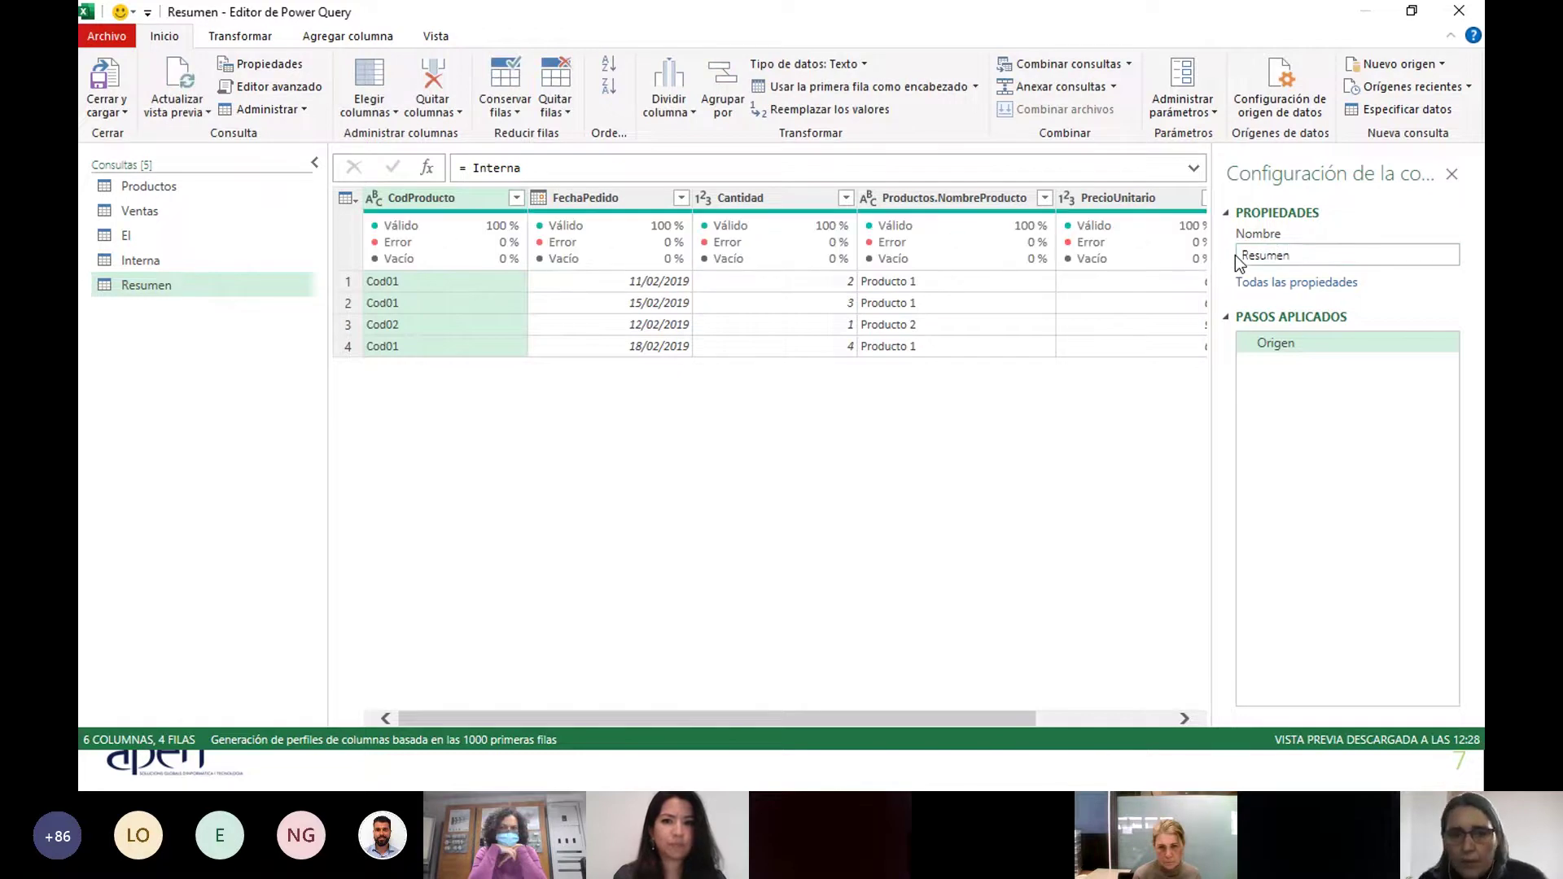
Start grouping the Resumen query by CodProducto with the advanced options (Uso avanzado) of Agrupar por.
left_click_drag(969, 725, 1081, 720)
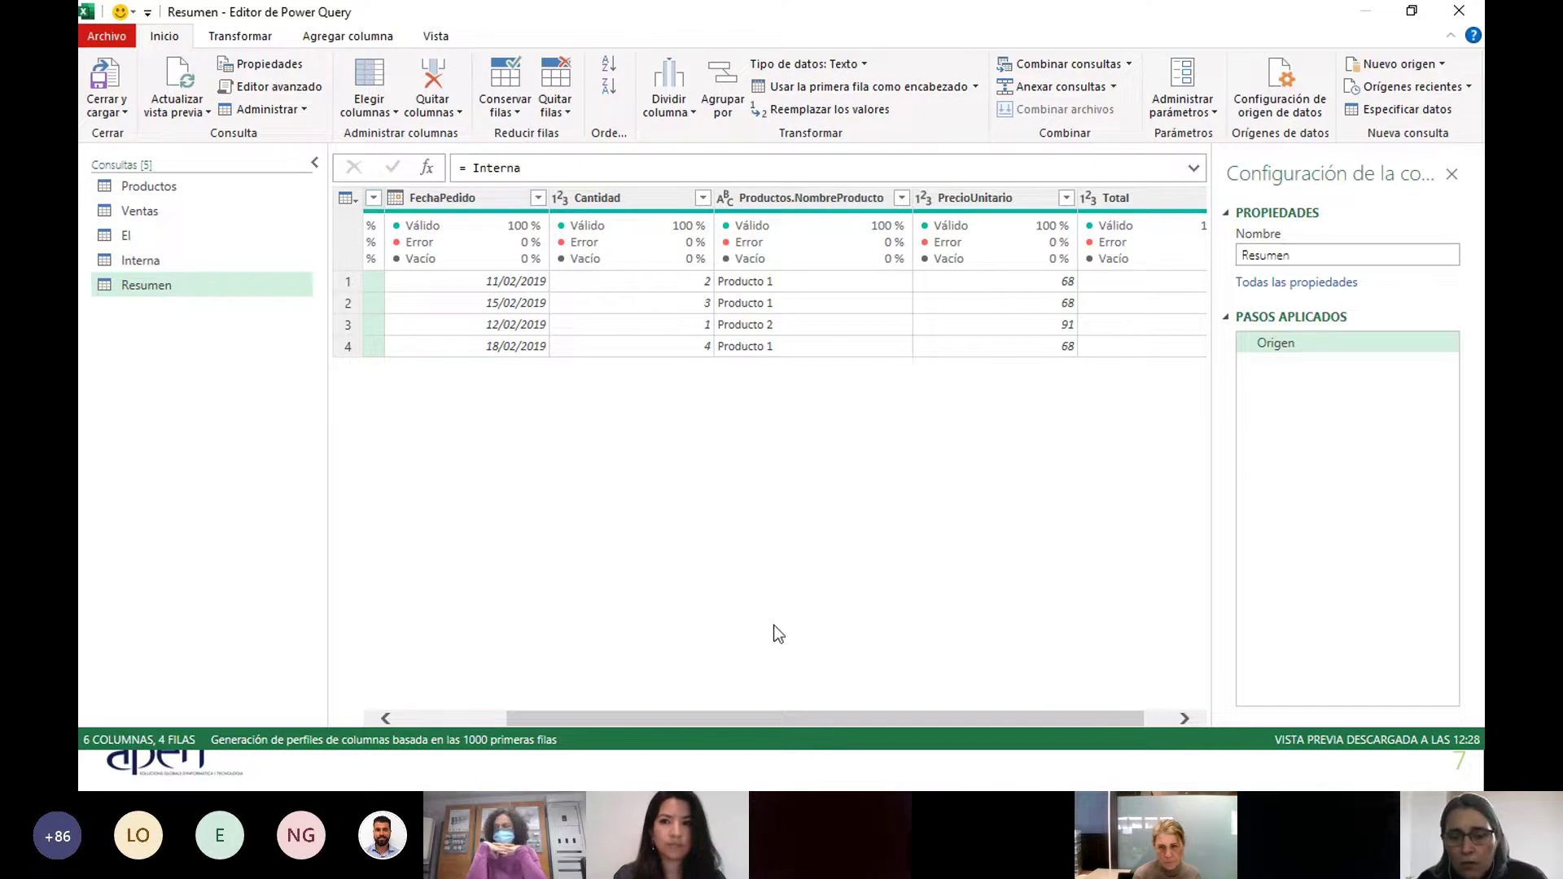
left_click_drag(614, 718, 418, 327)
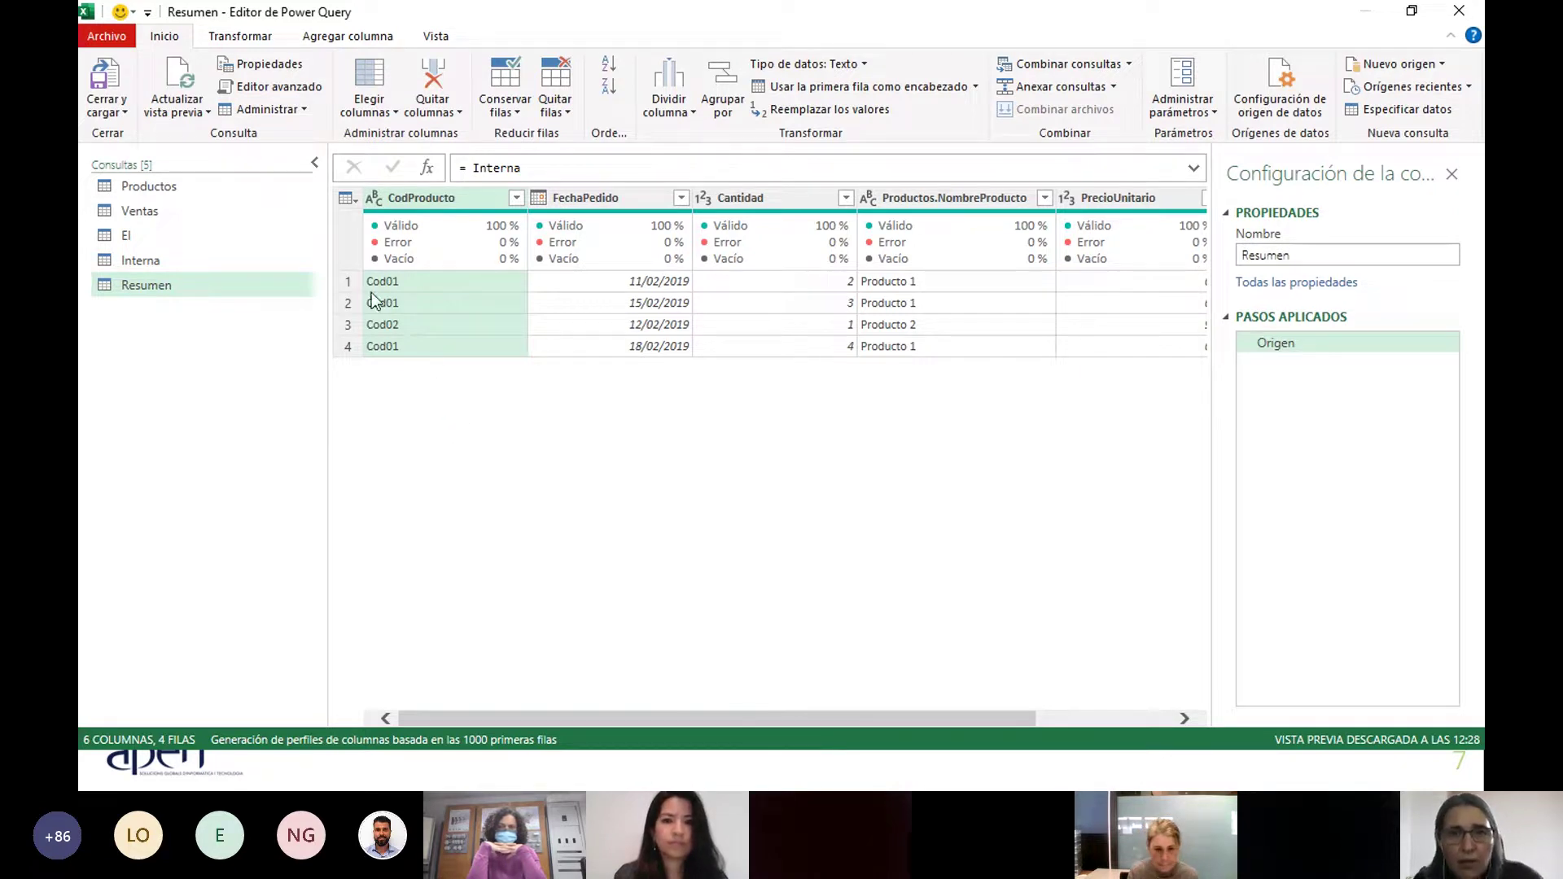
left_click(244, 37)
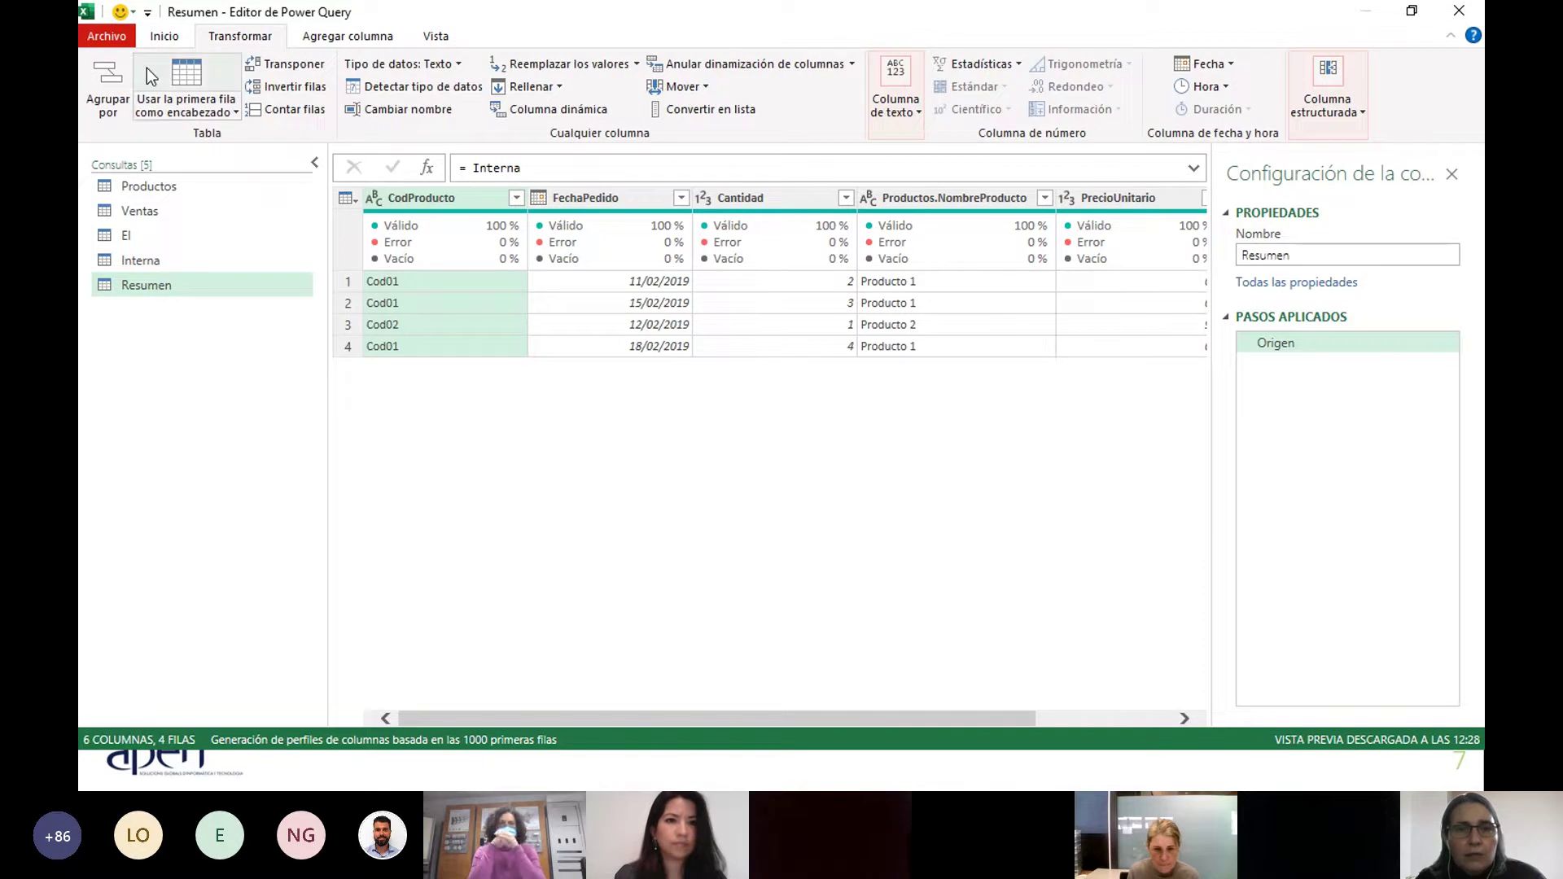
left_click(122, 86)
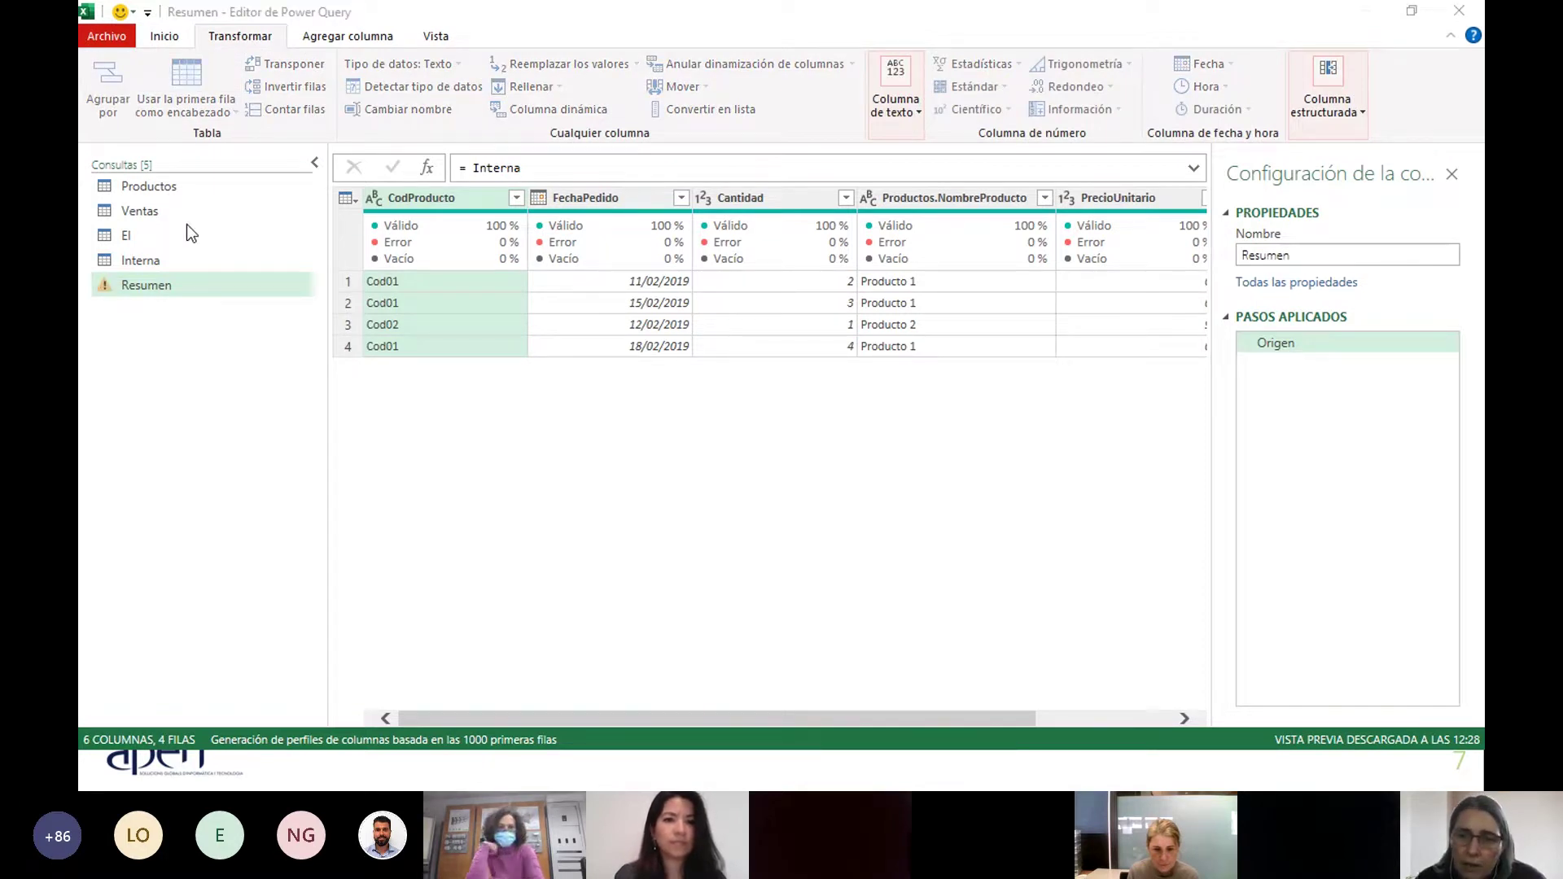
left_click(547, 317)
mouse_move(477, 367)
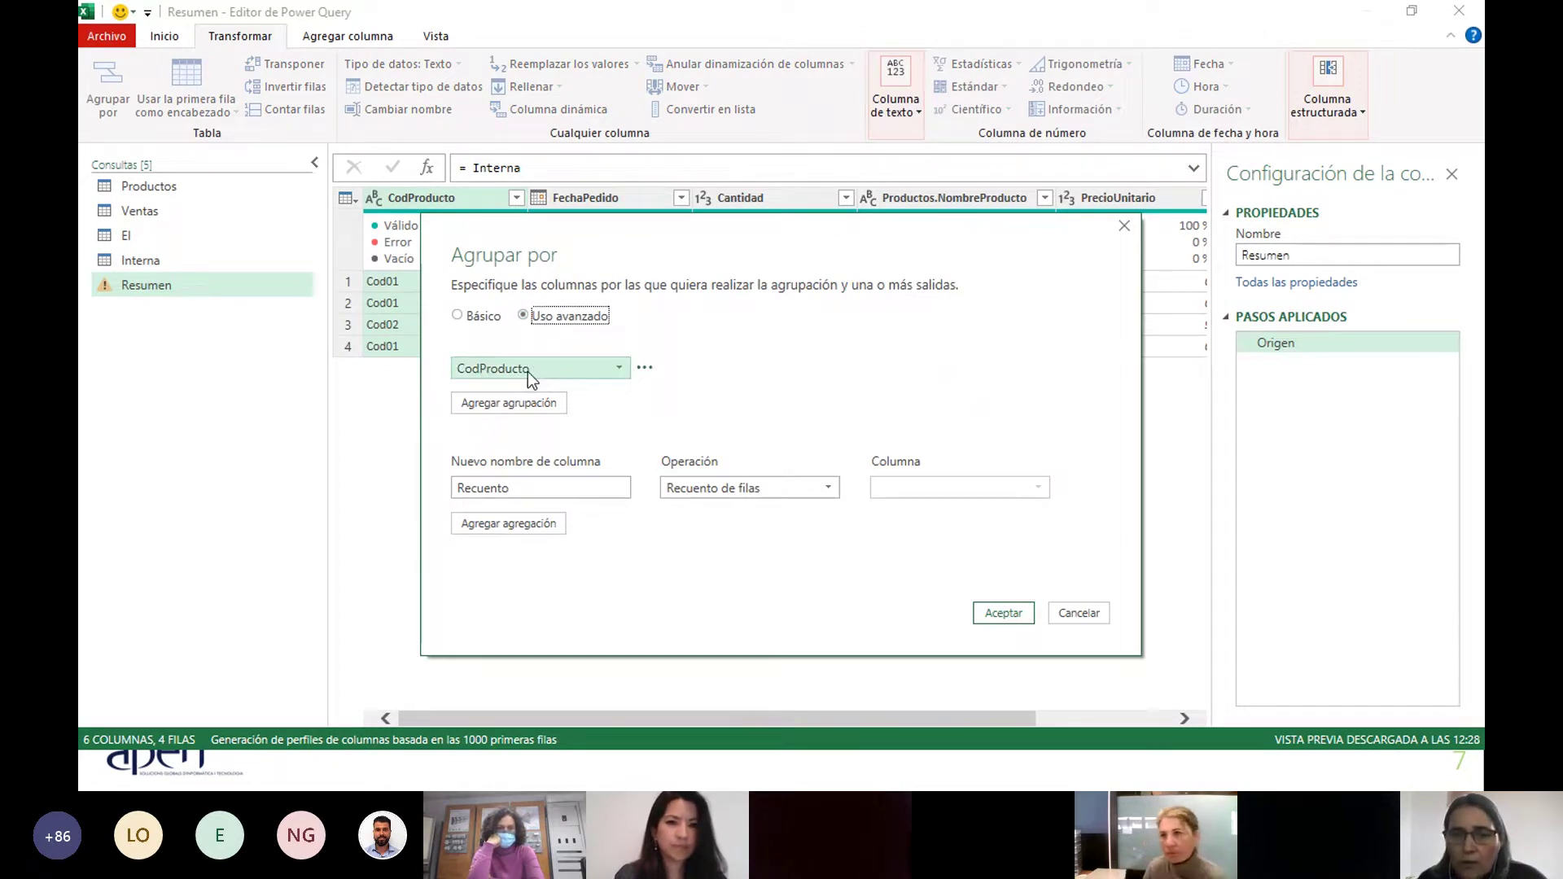
Define the first aggregation as the sum (Suma) of Cantidad in a new column named Total Unidades.
left_click(691, 493)
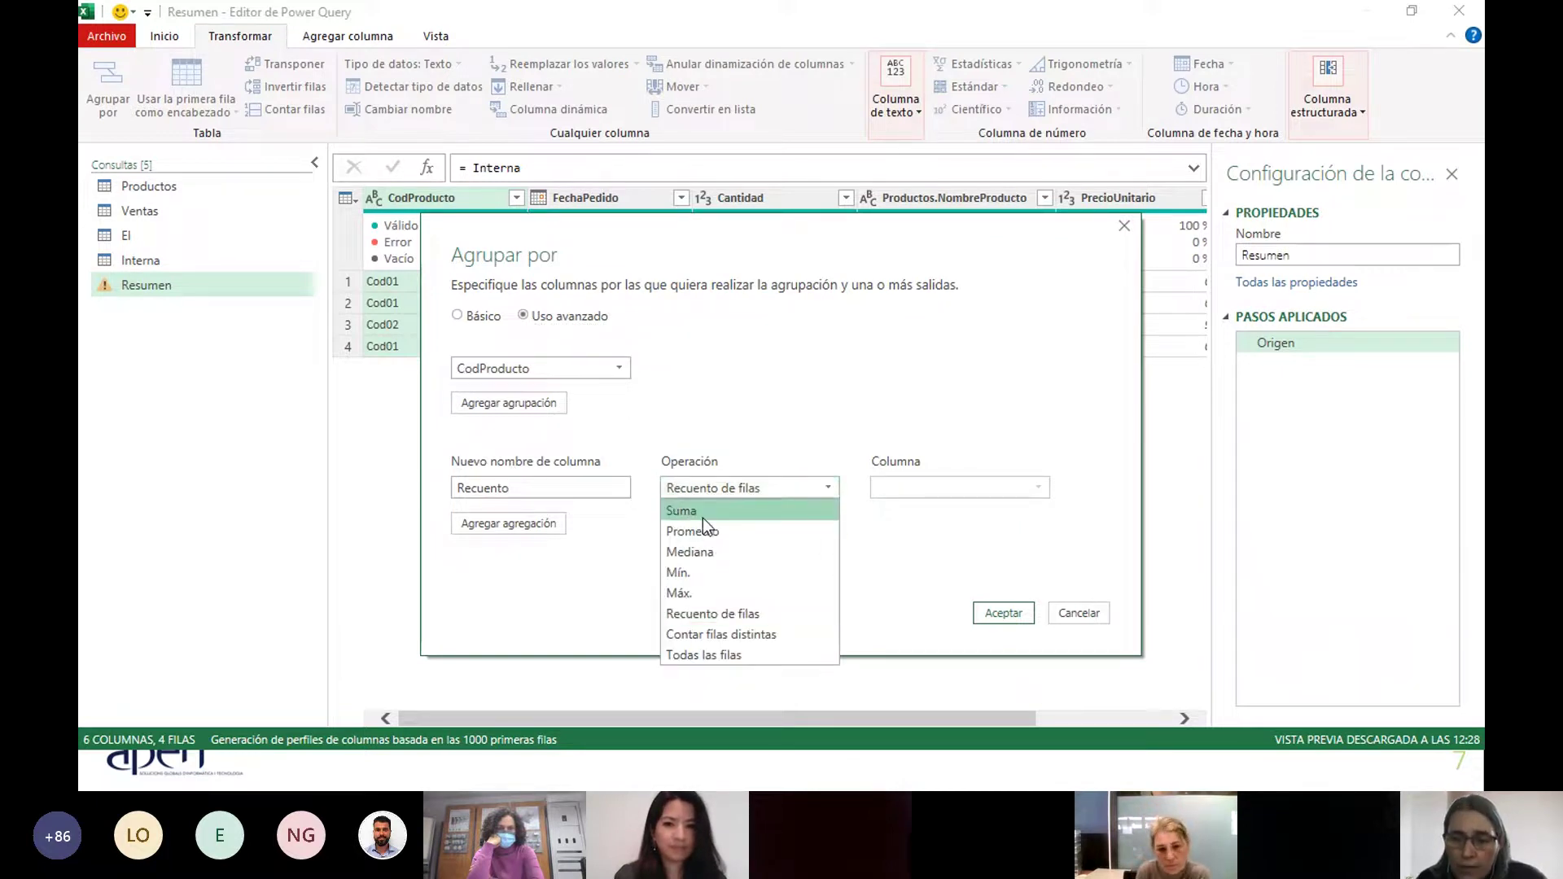
left_click(701, 518)
left_click(886, 491)
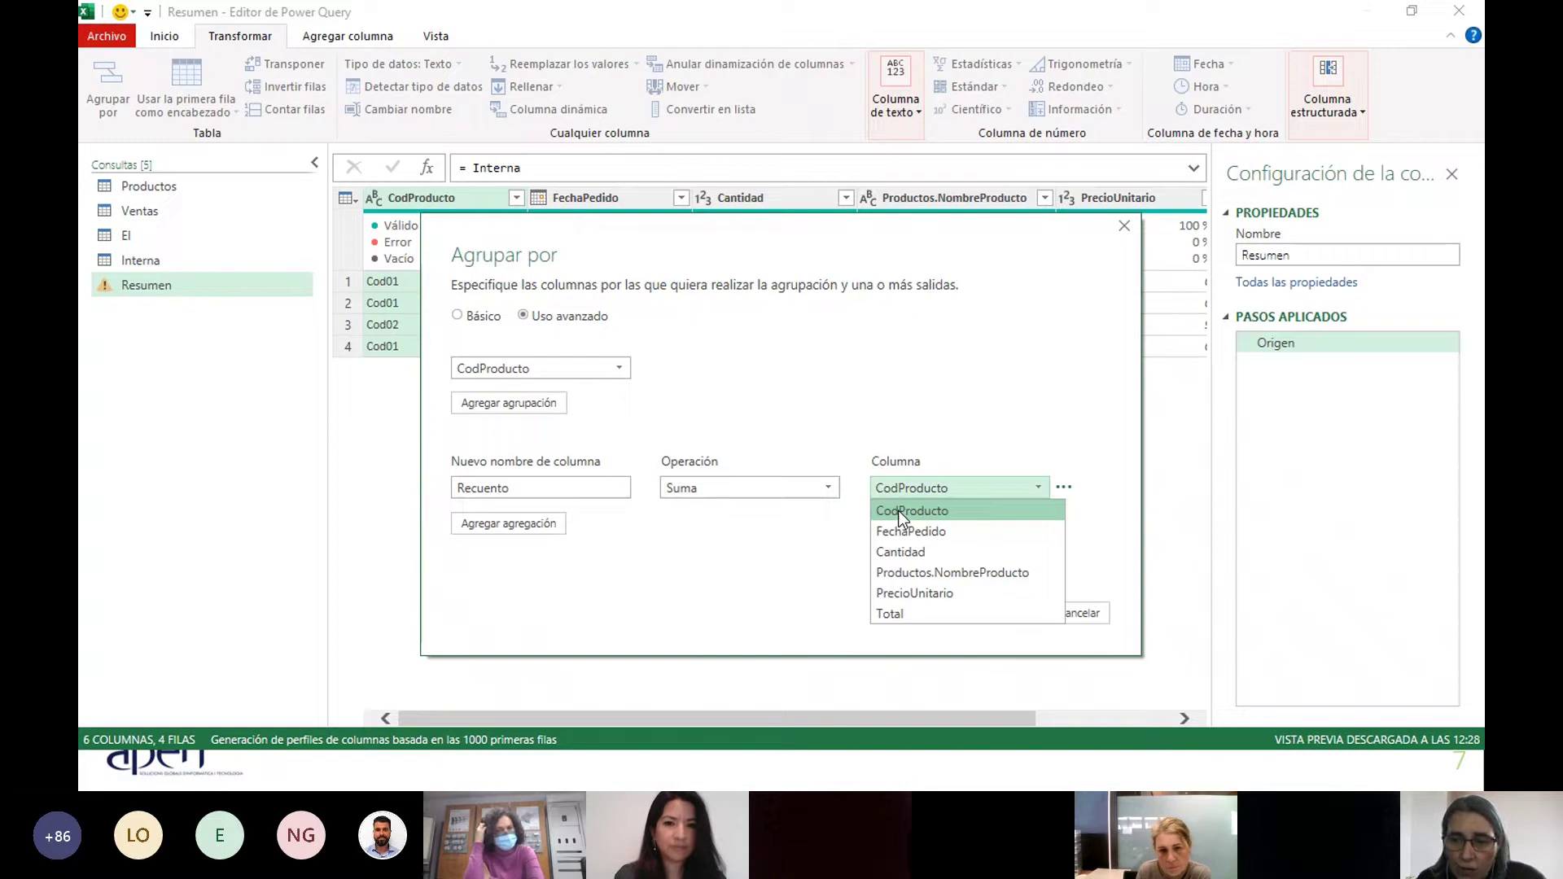
left_click(899, 552)
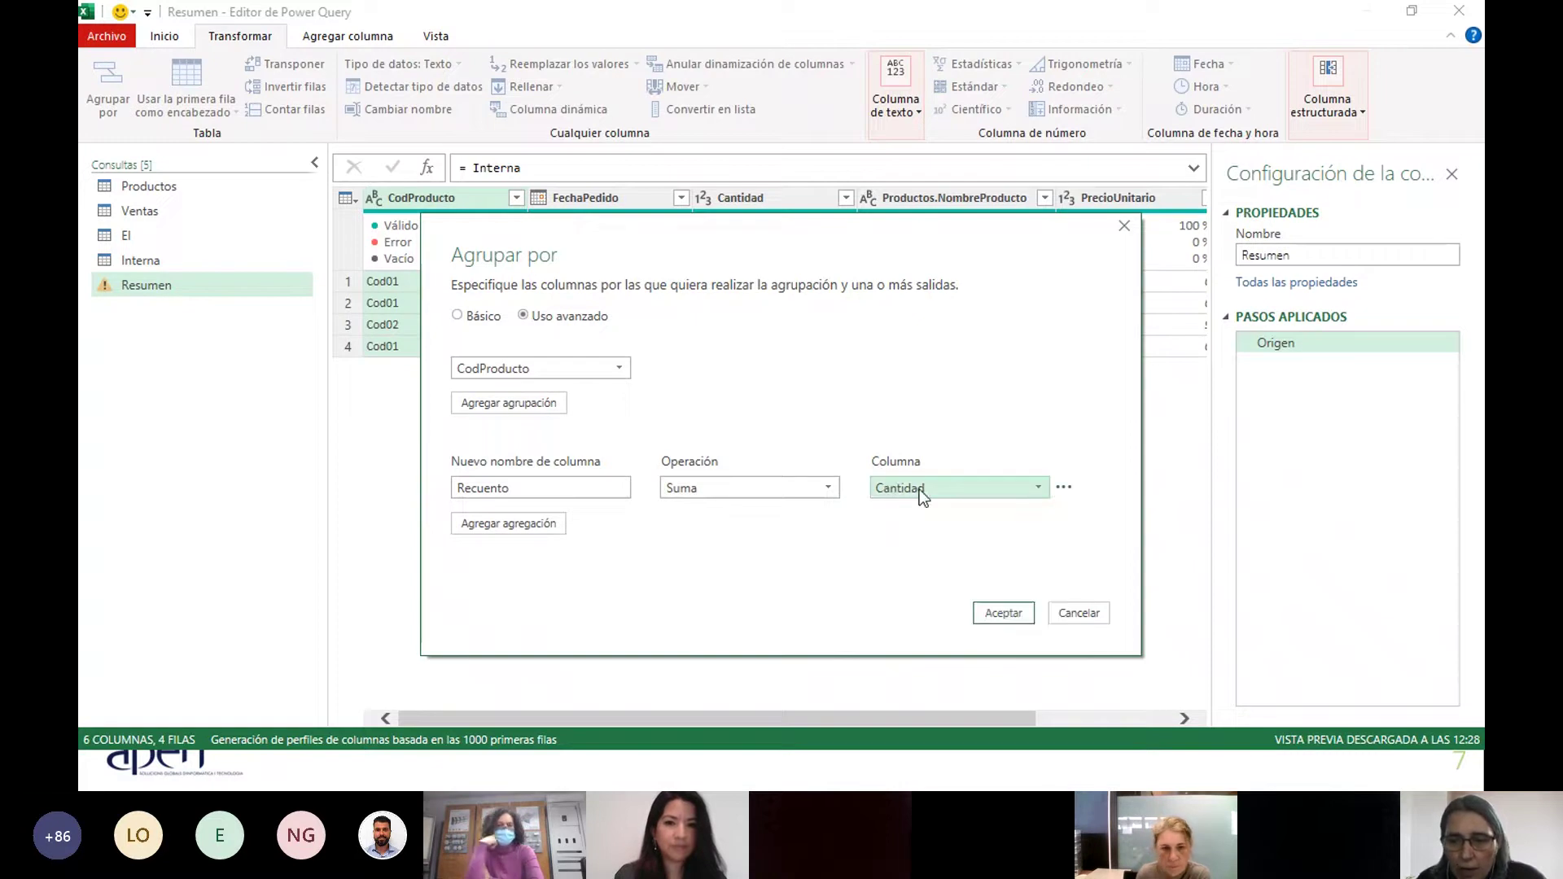
double_click(546, 482)
type("To")
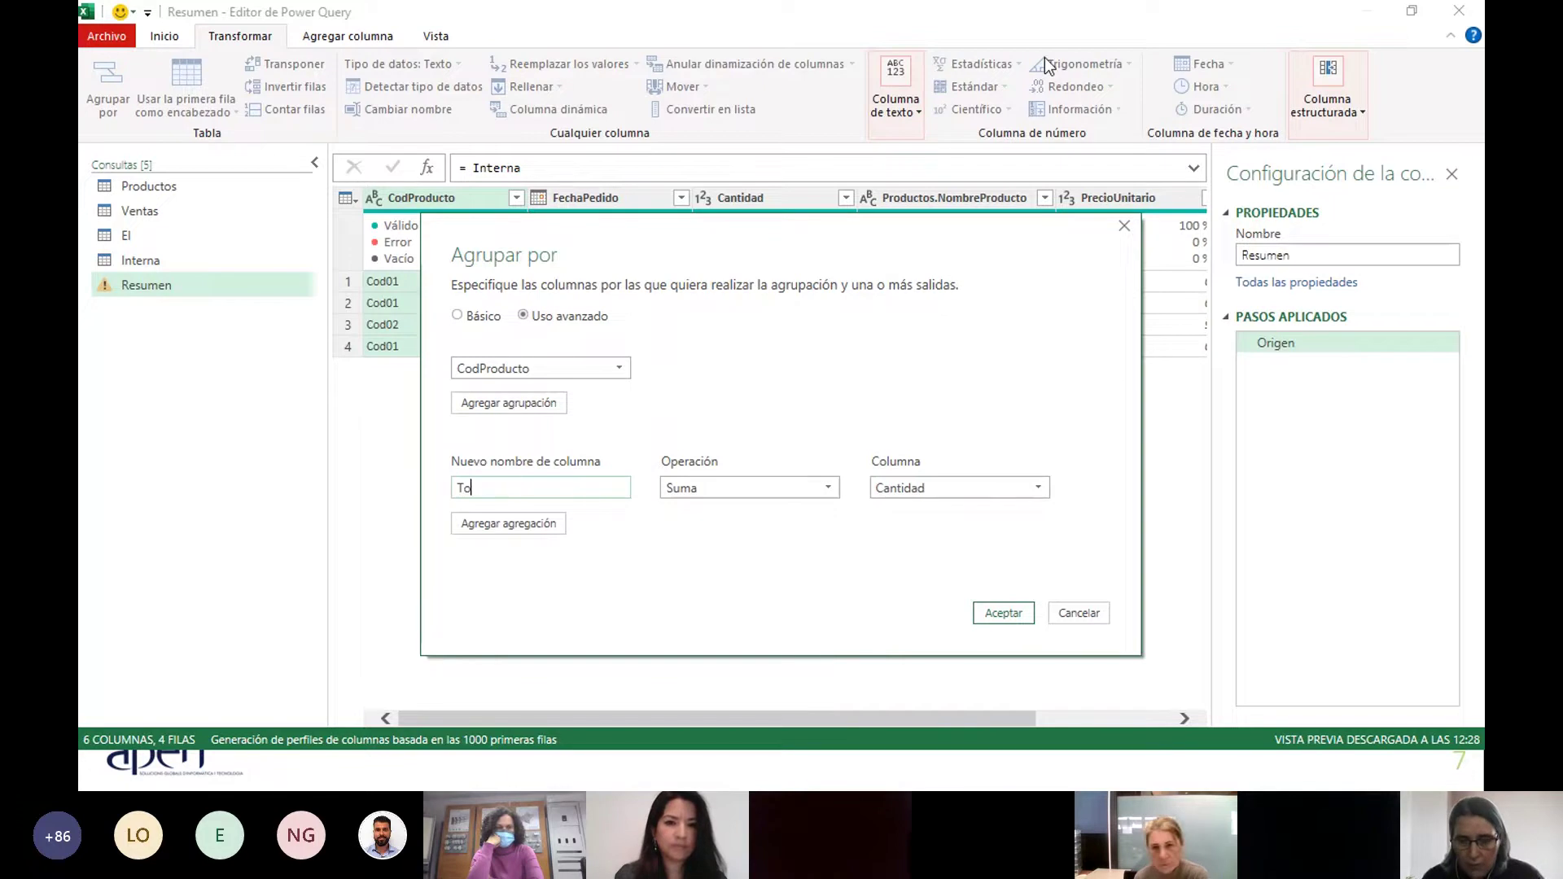
type("tal Unuida")
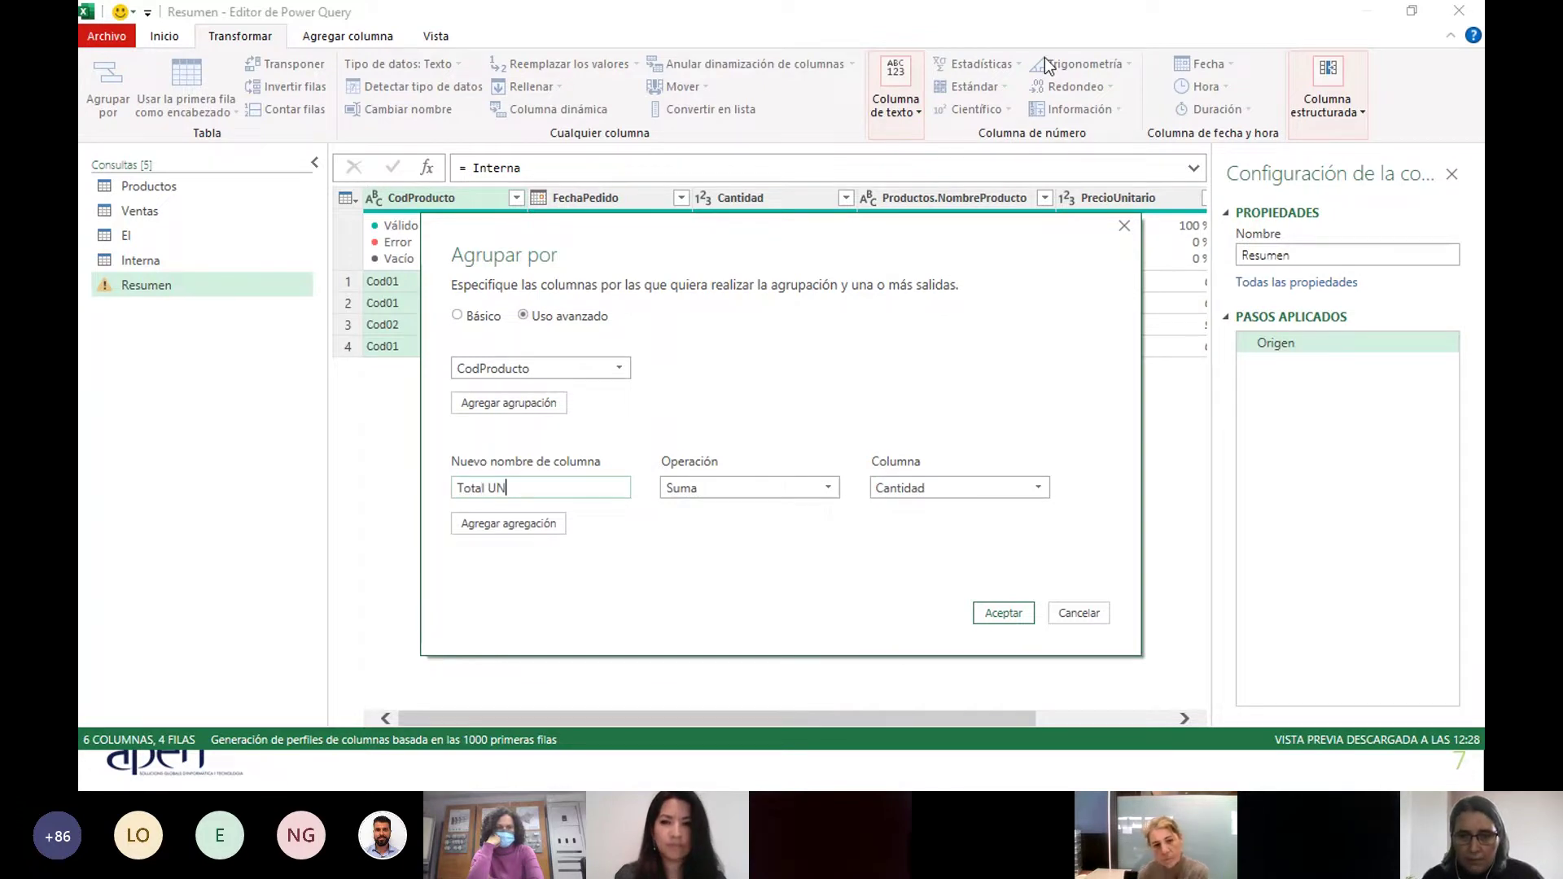
key("BackSpace")
key("BackSpace")
key("BackSpace")
type("idade")
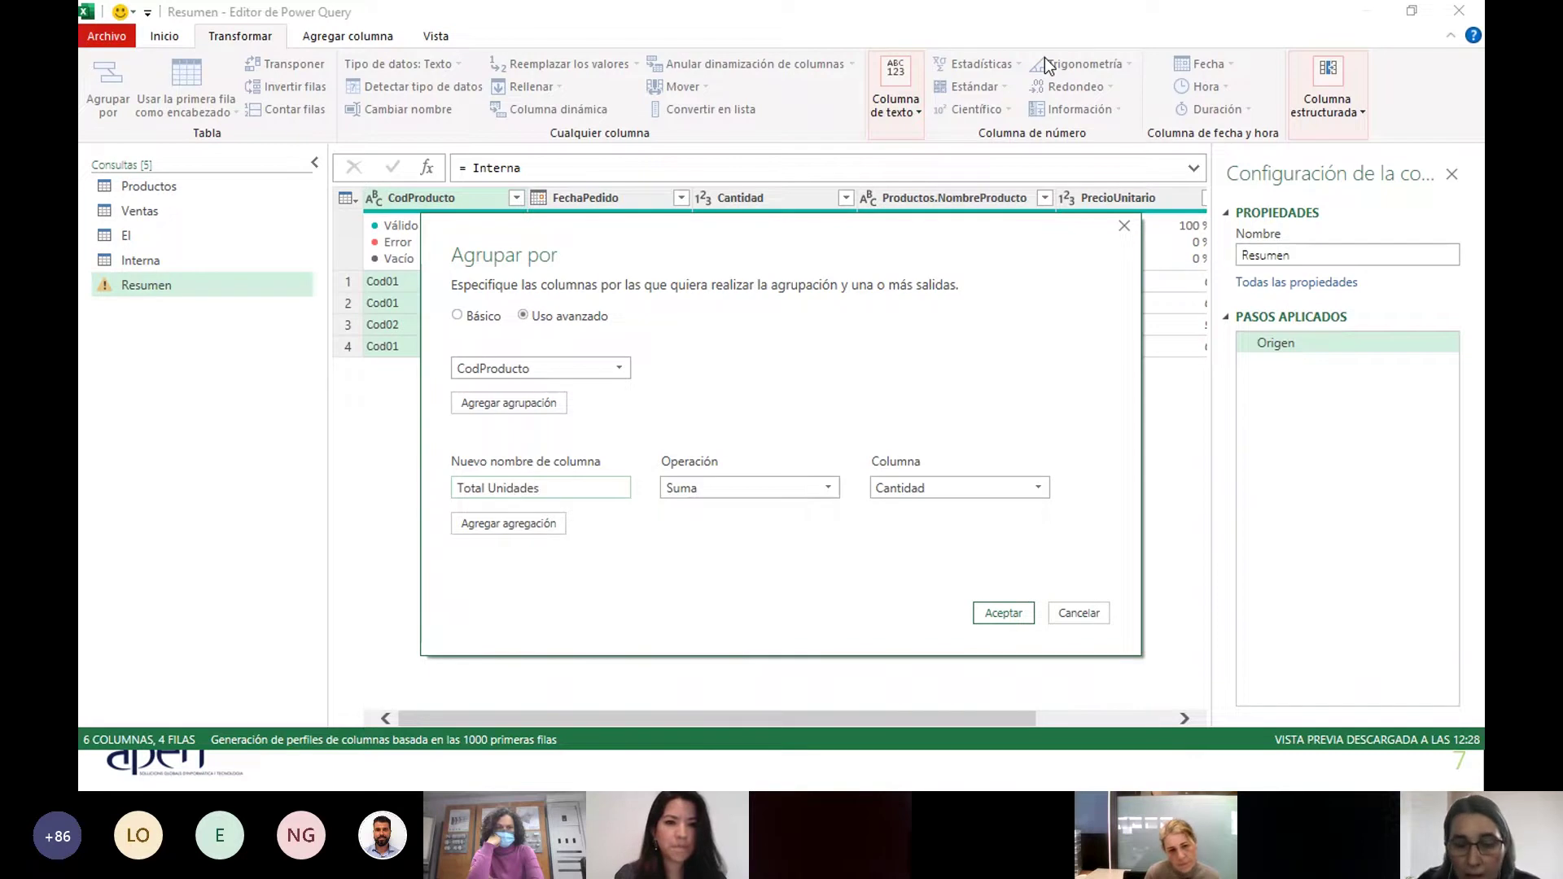
type("s")
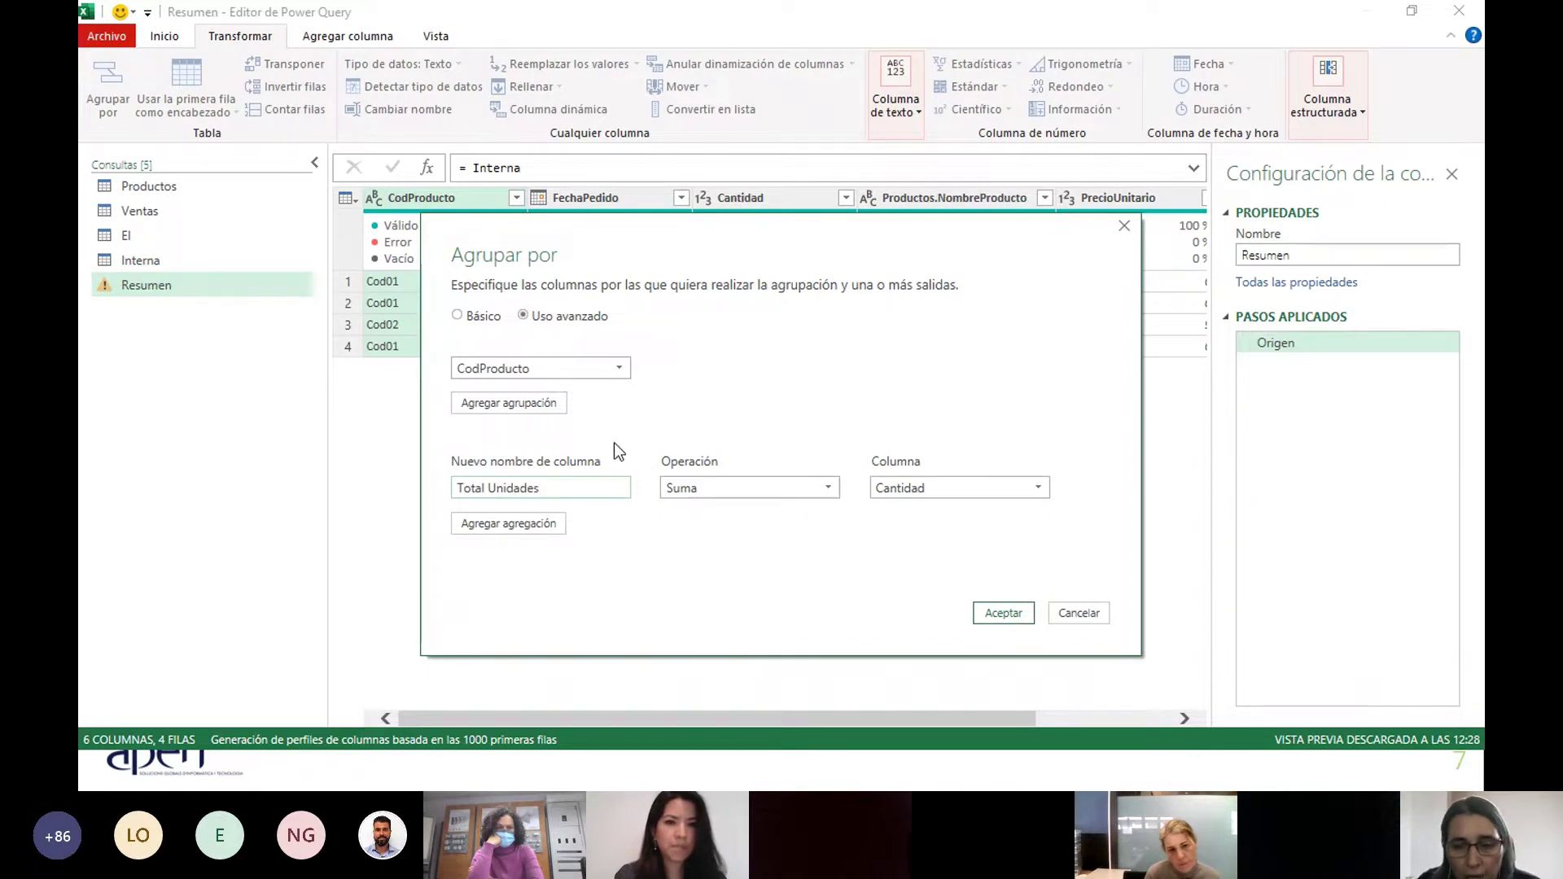
Add a second aggregation named Total general that sums the Total column, apply the grouping and check the Cod01 totals.
left_click(521, 525)
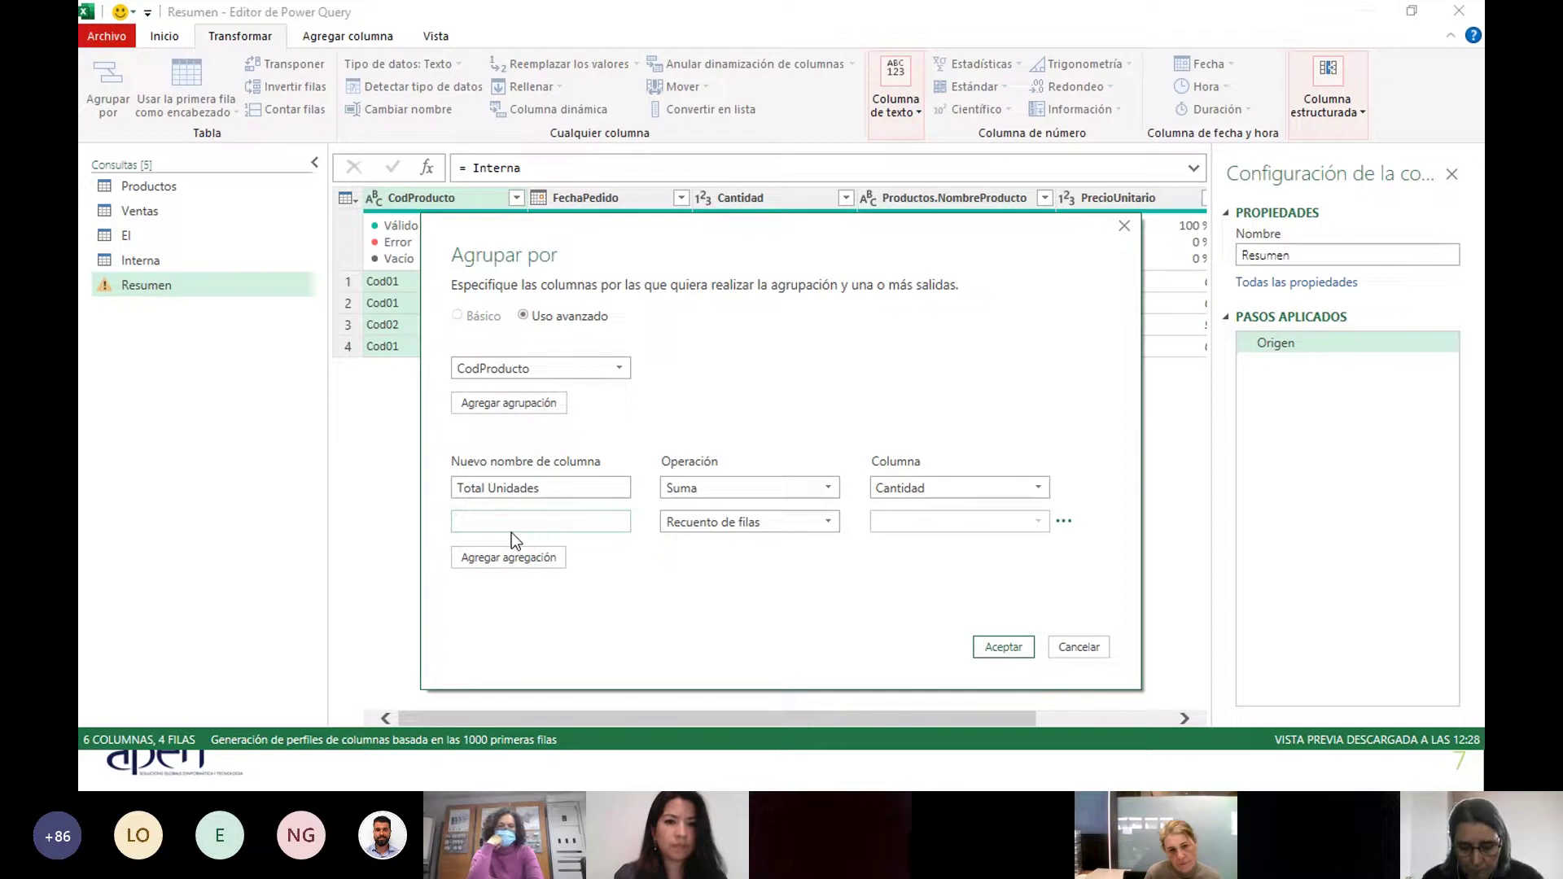
type("Total general")
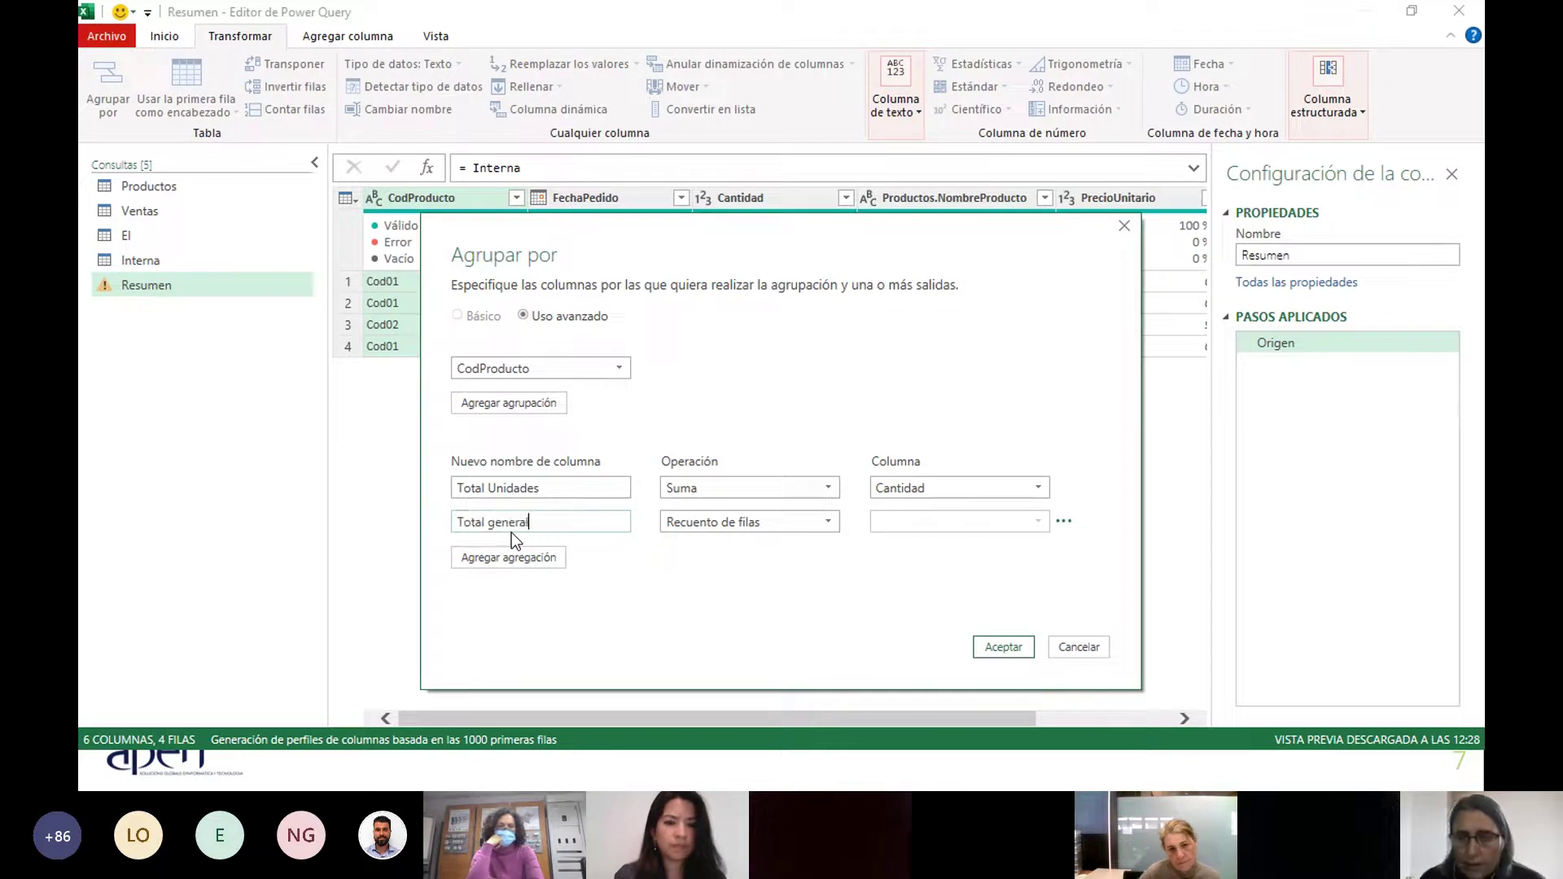
left_click(720, 521)
left_click(715, 546)
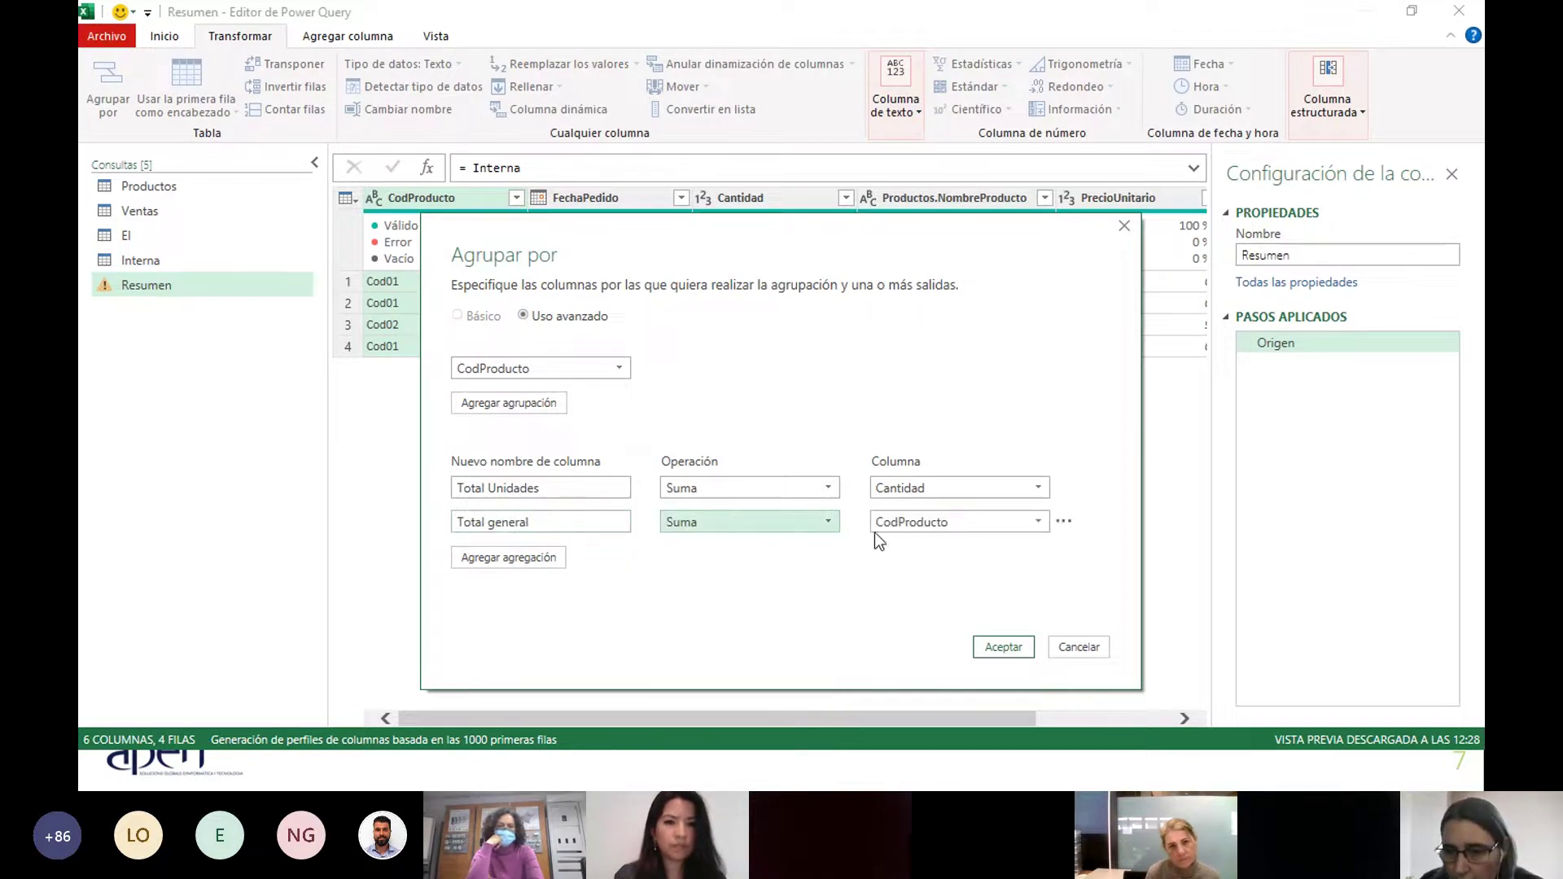
left_click(876, 525)
left_click(890, 648)
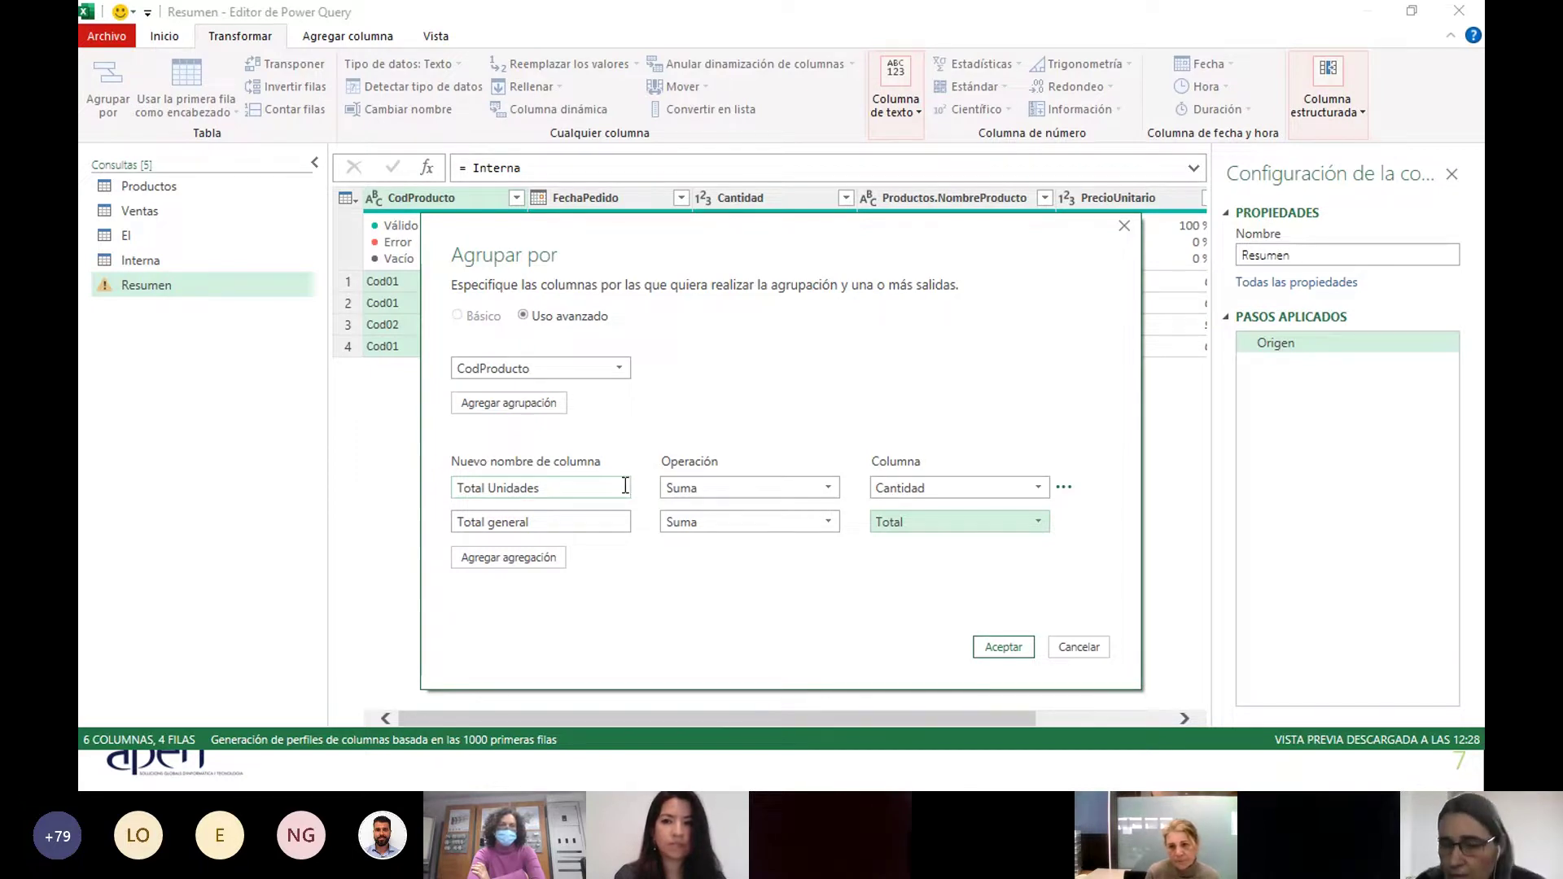
left_click(999, 647)
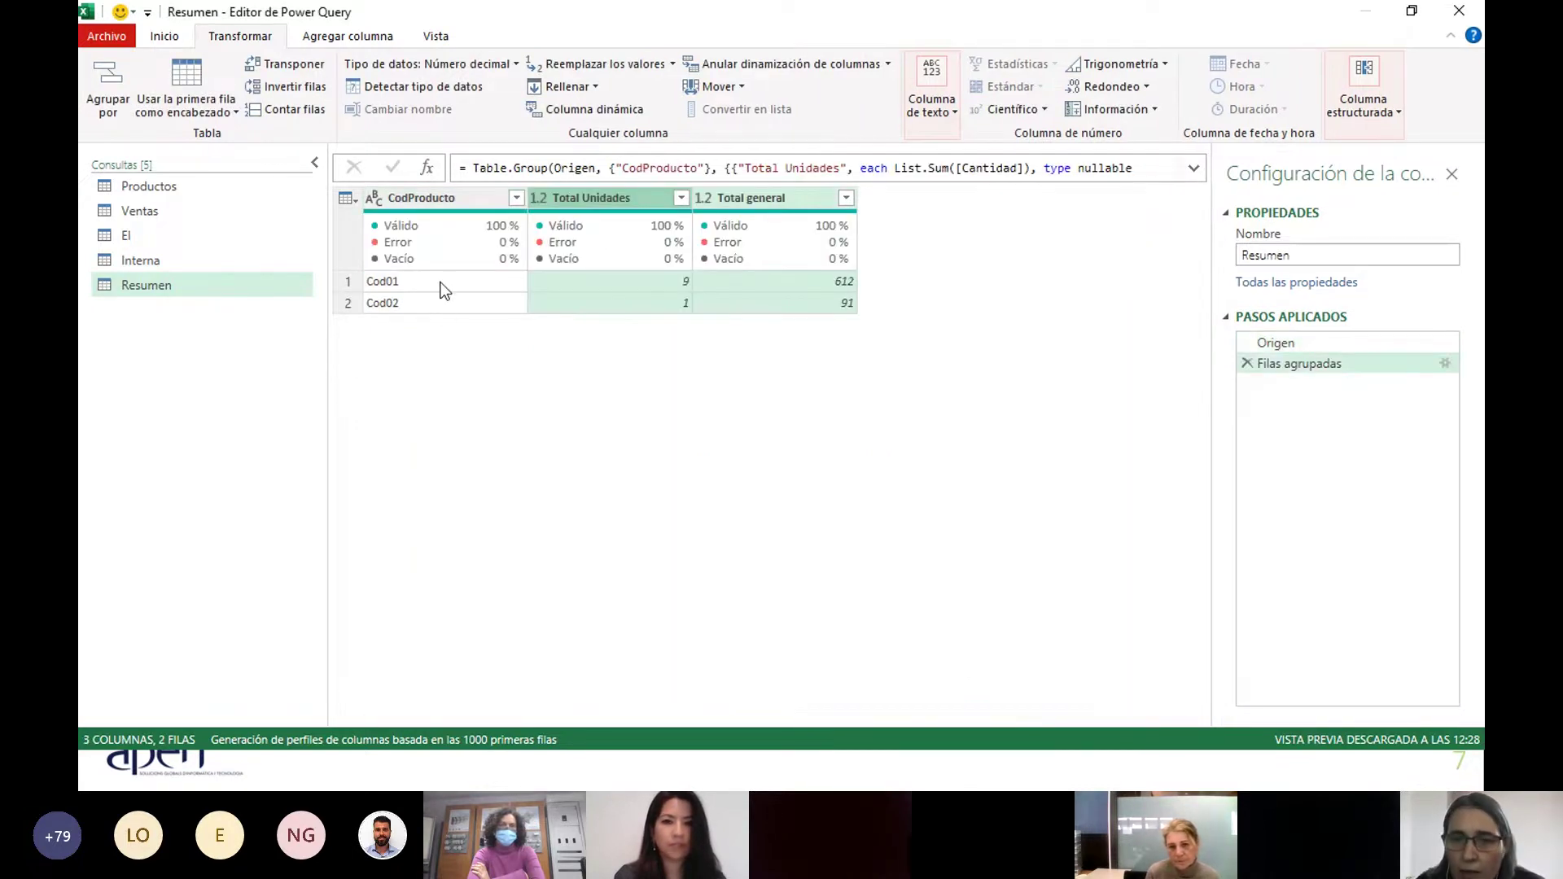
left_click(636, 284)
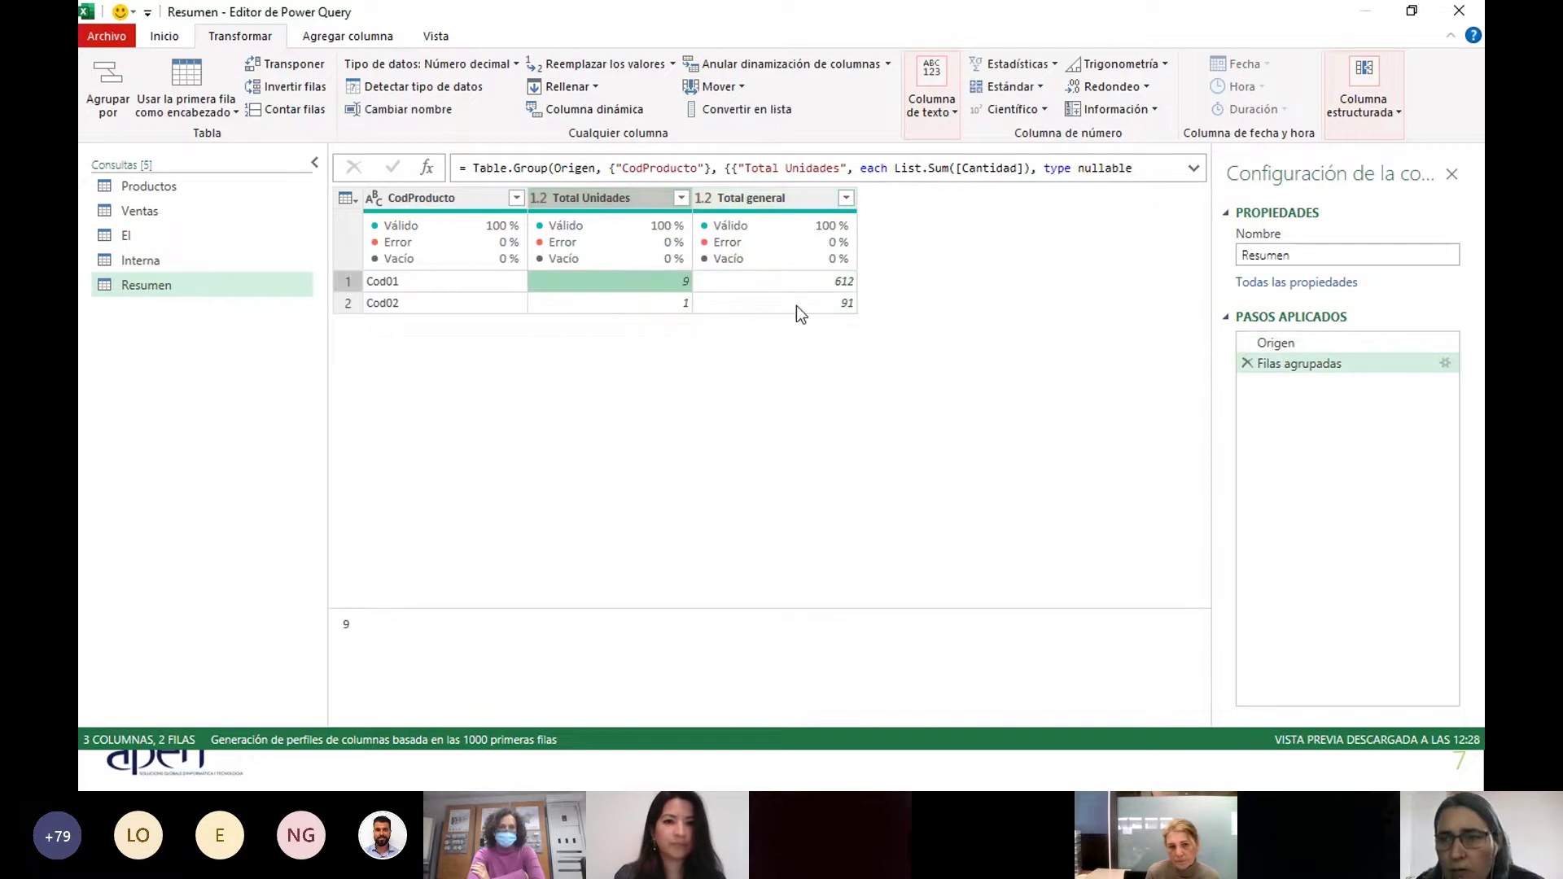
left_click(799, 283)
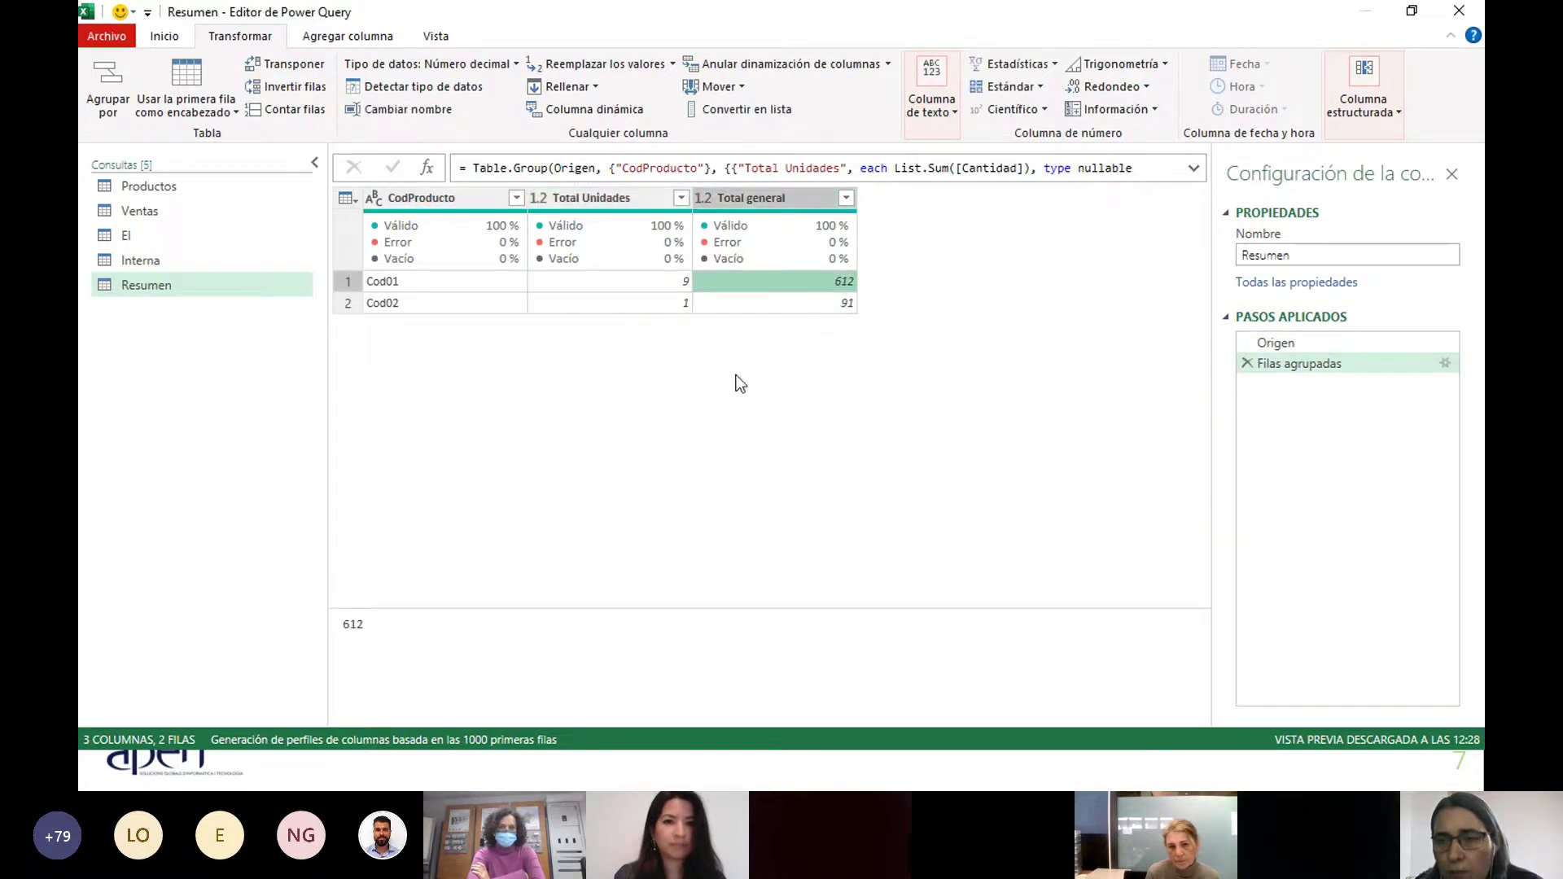
Check the Cod02 totals in the Resumen query, apply the changes and load the query into the workbook.
left_click(427, 306)
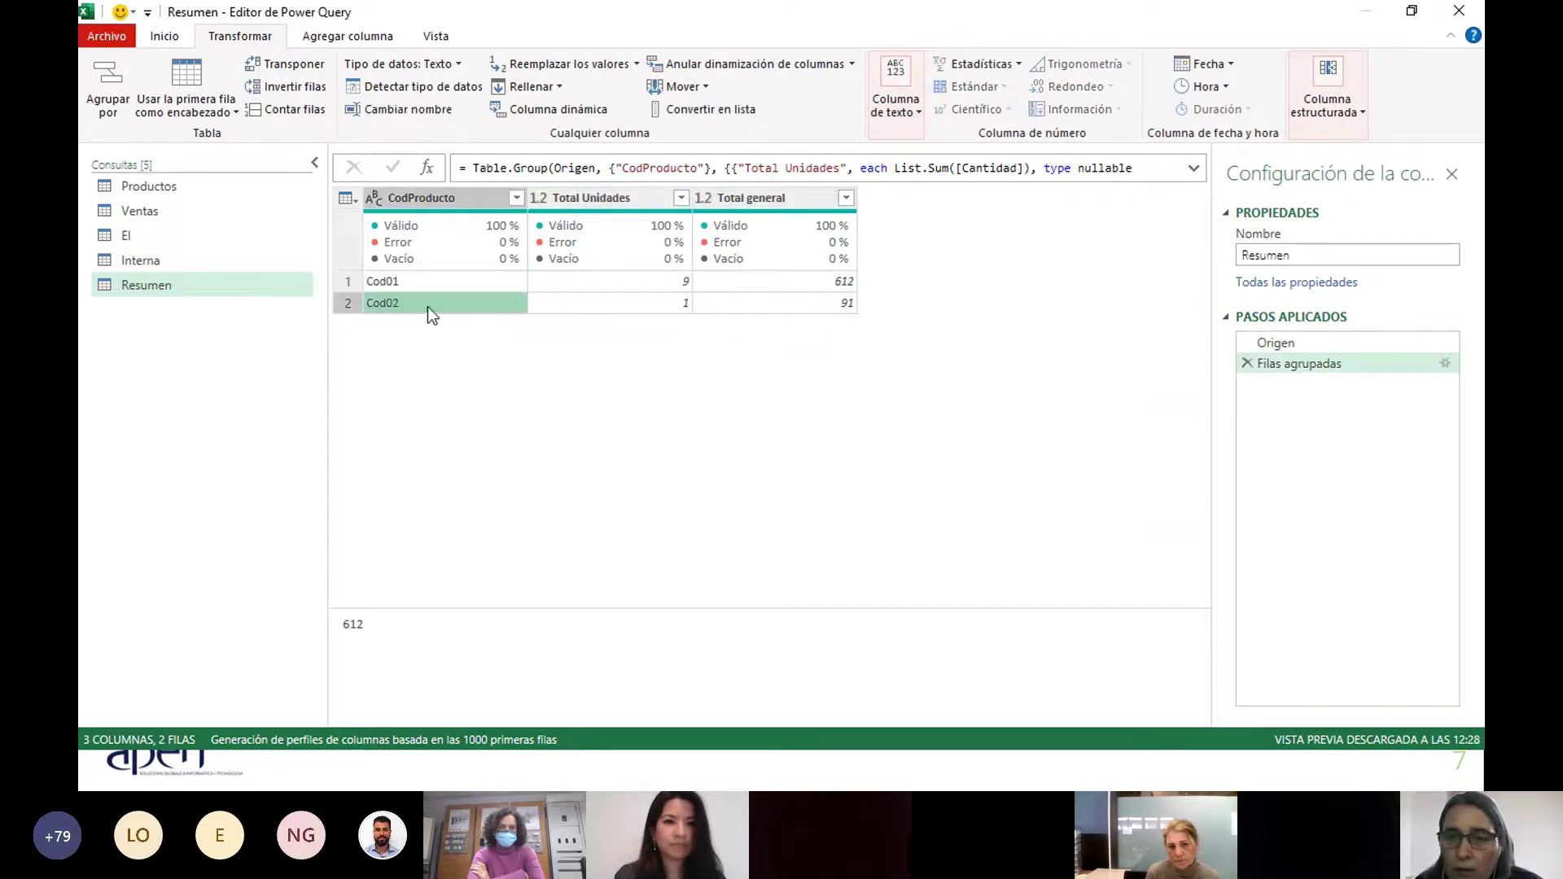
left_click(625, 310)
key("Right")
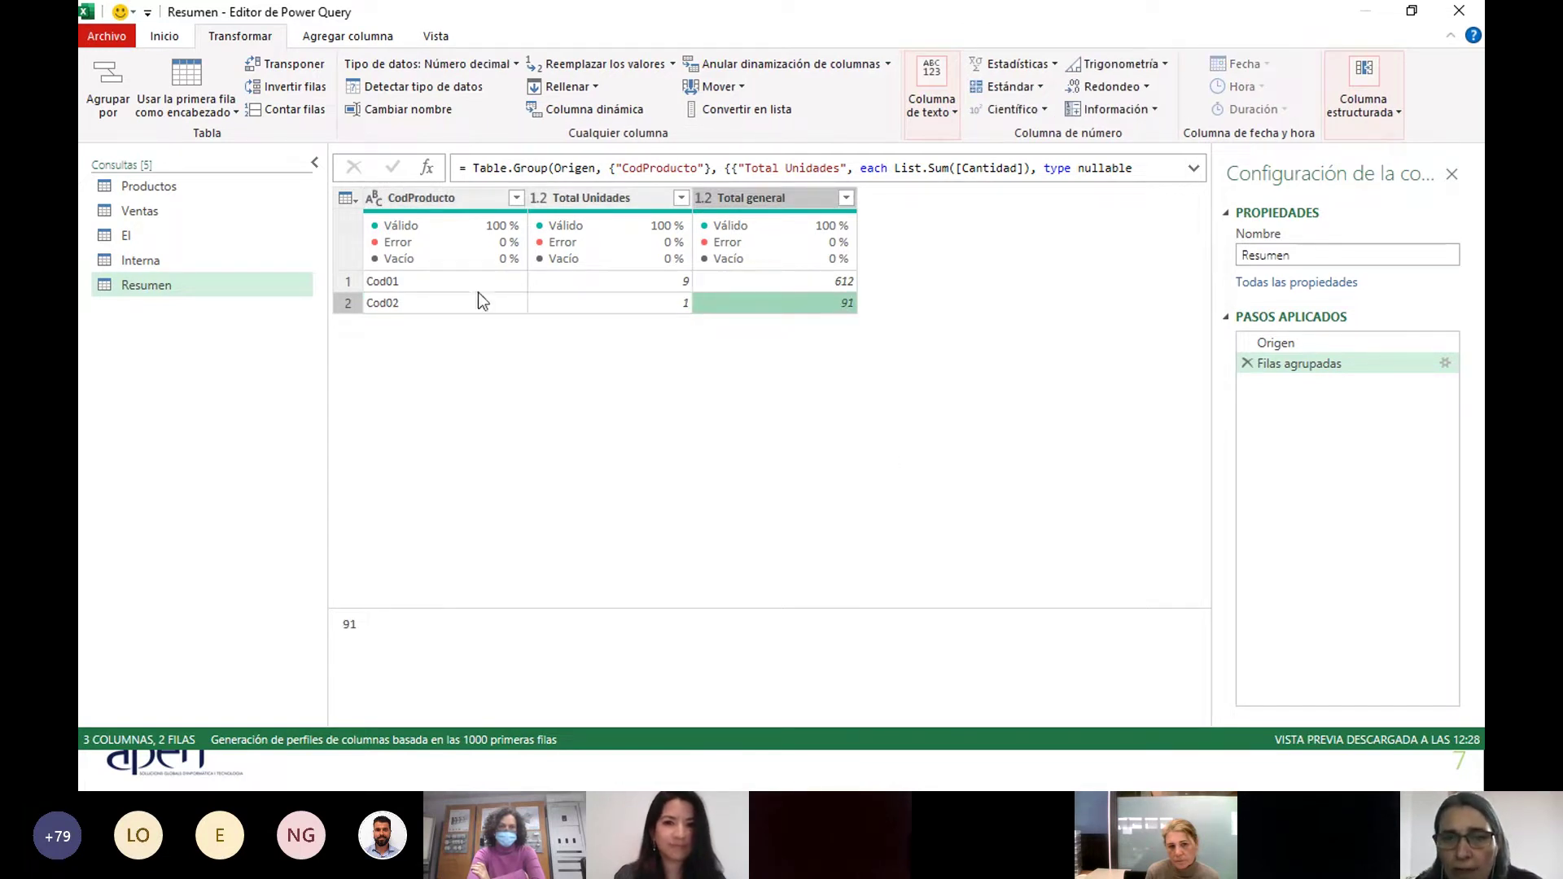
left_click(122, 37)
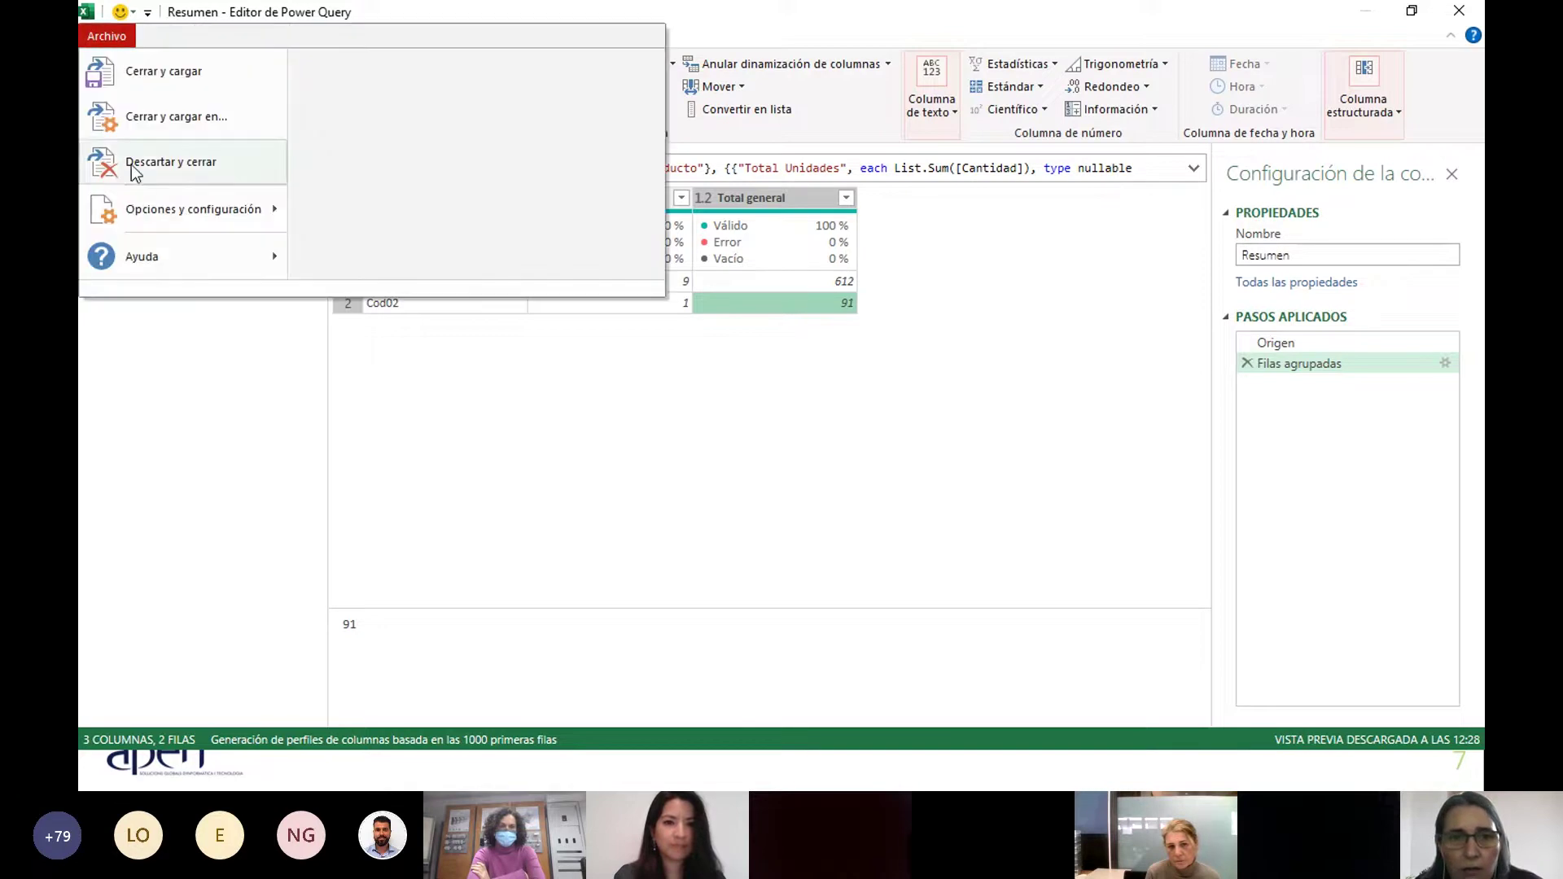
left_click(151, 75)
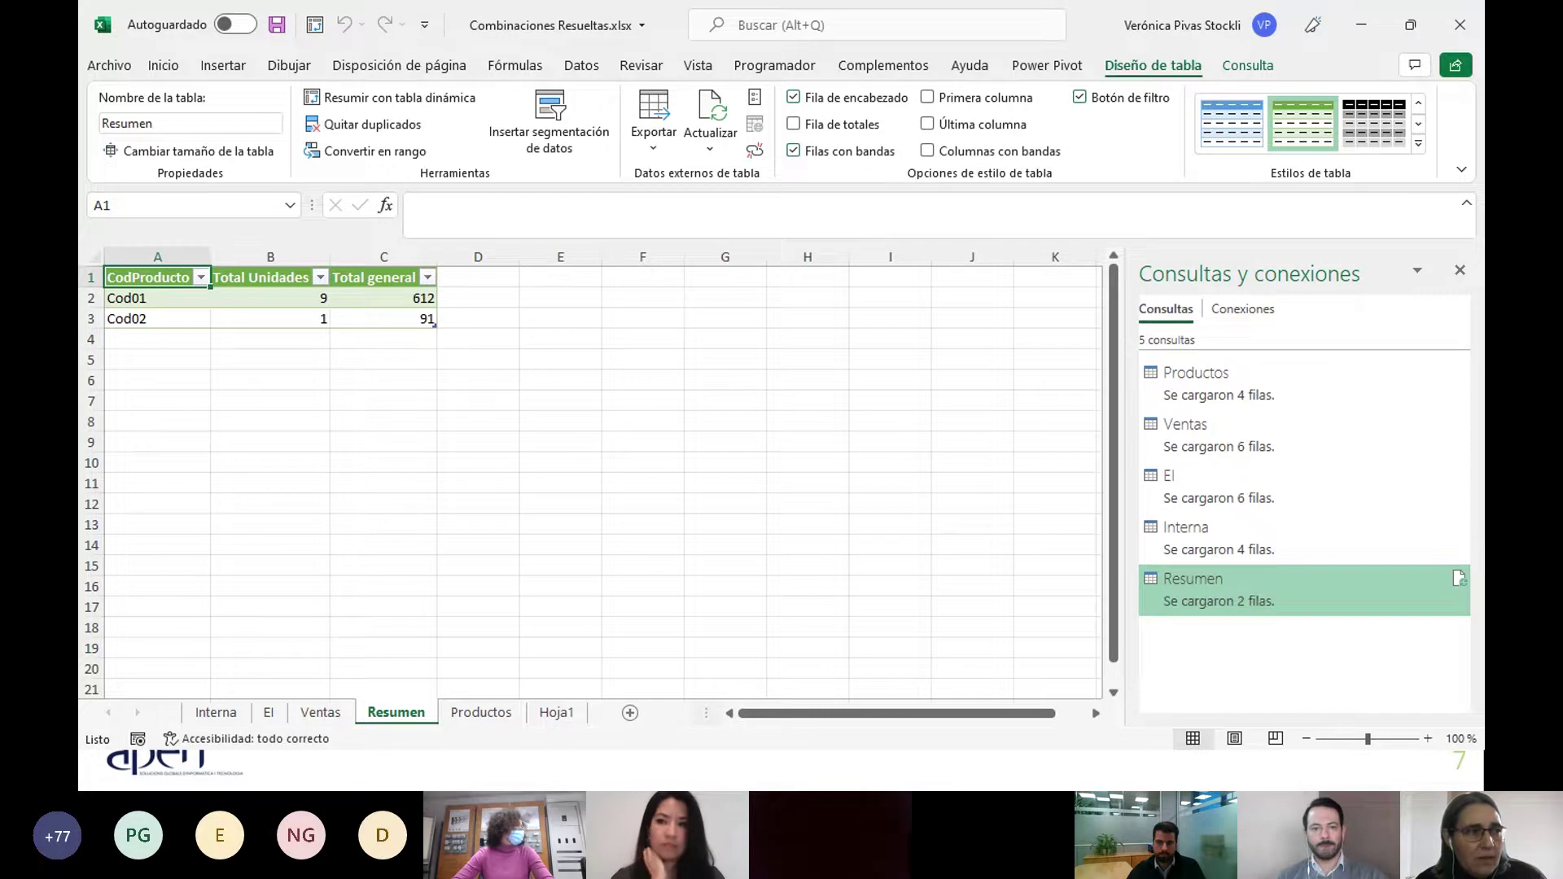
Switch to the PowerPoint slide show and advance to the NUESTRA METODOLOGÍA Y RECURSOS slide.
key("alt+Tab")
key("Right")
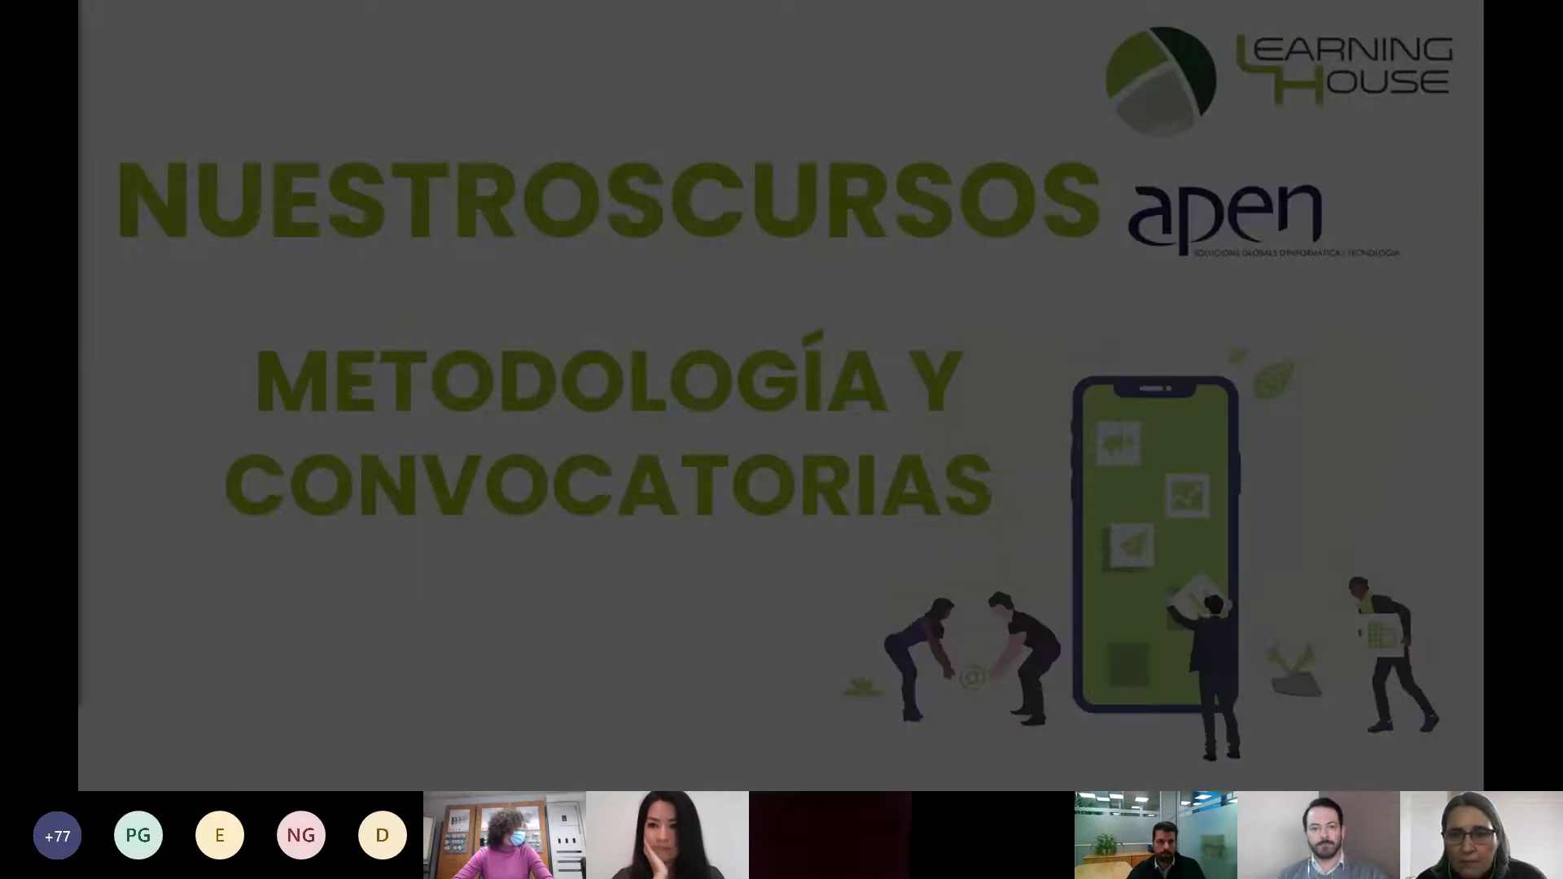
key("Right")
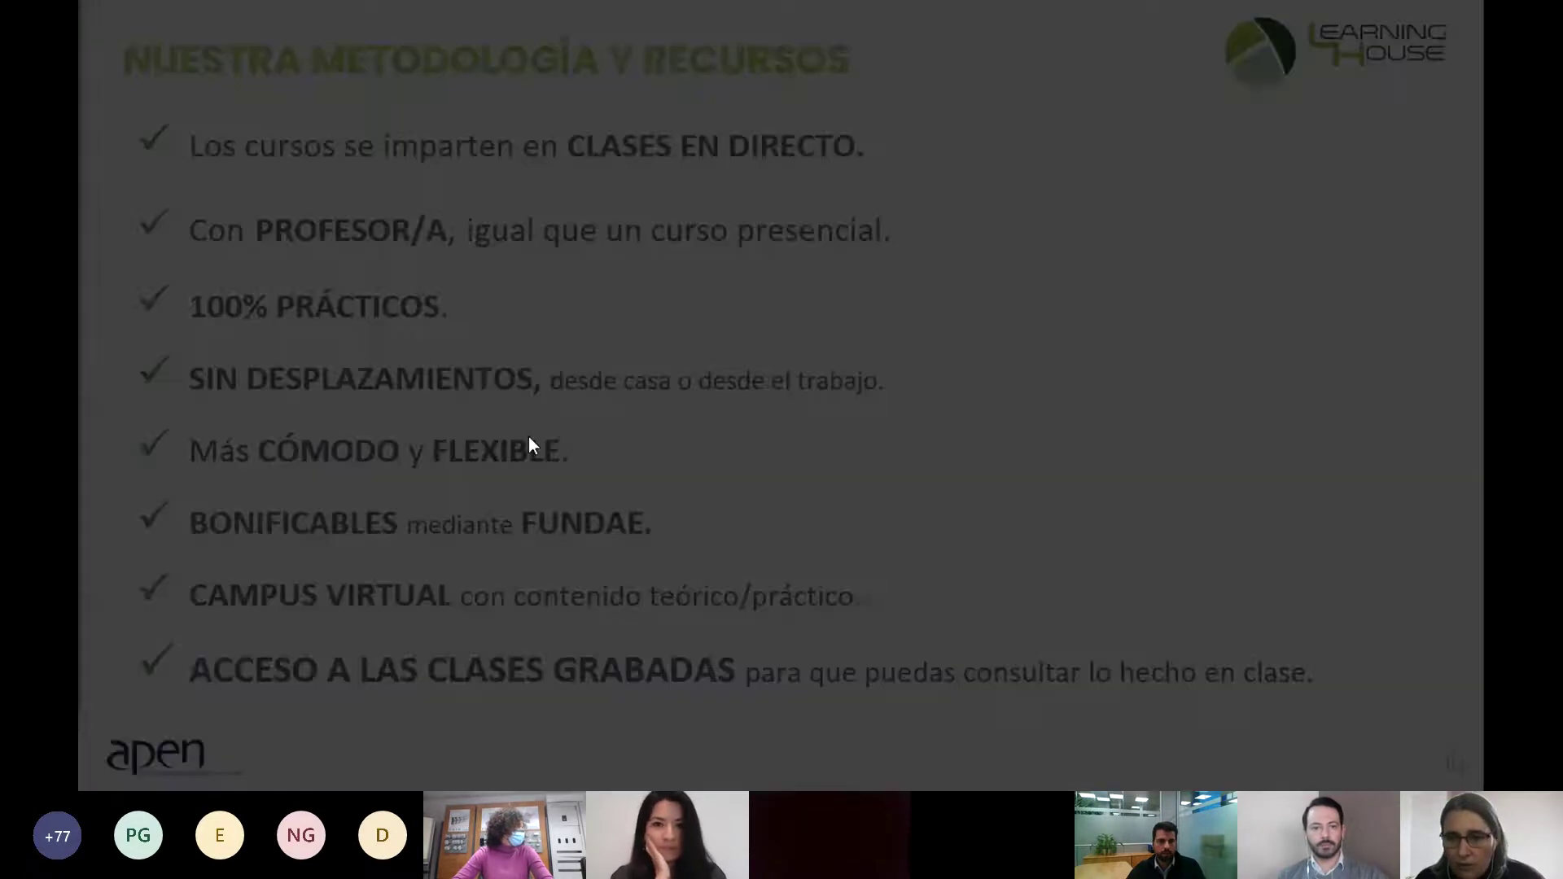
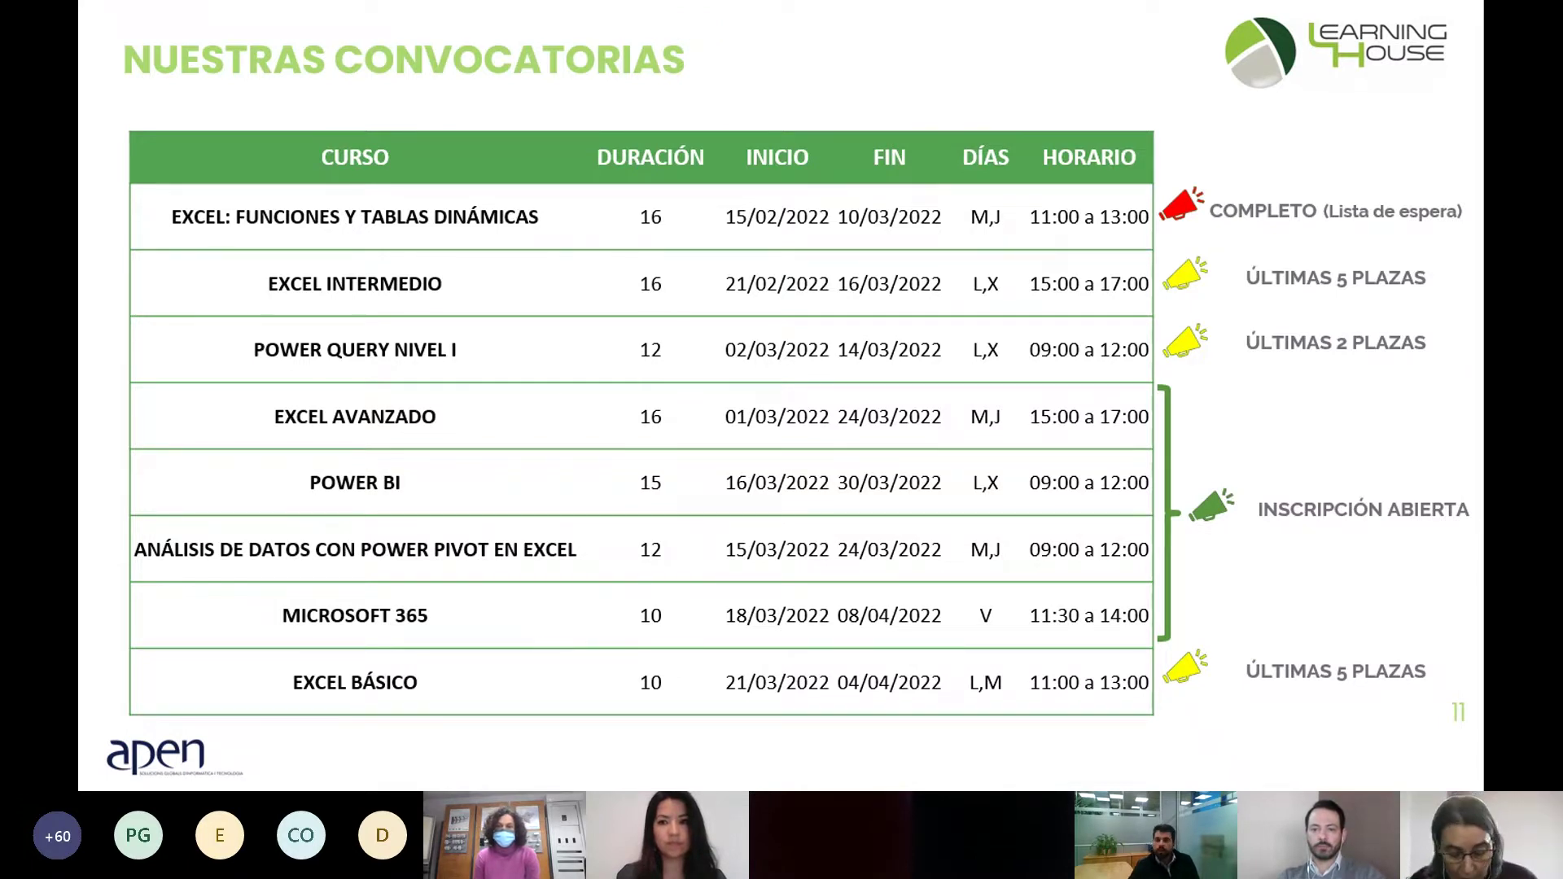
Switch back to Combinaciones Resueltas.xlsx in Excel and start a data import from the workbook Combinar.xlsx.
key("alt+Tab")
key("alt+Tab")
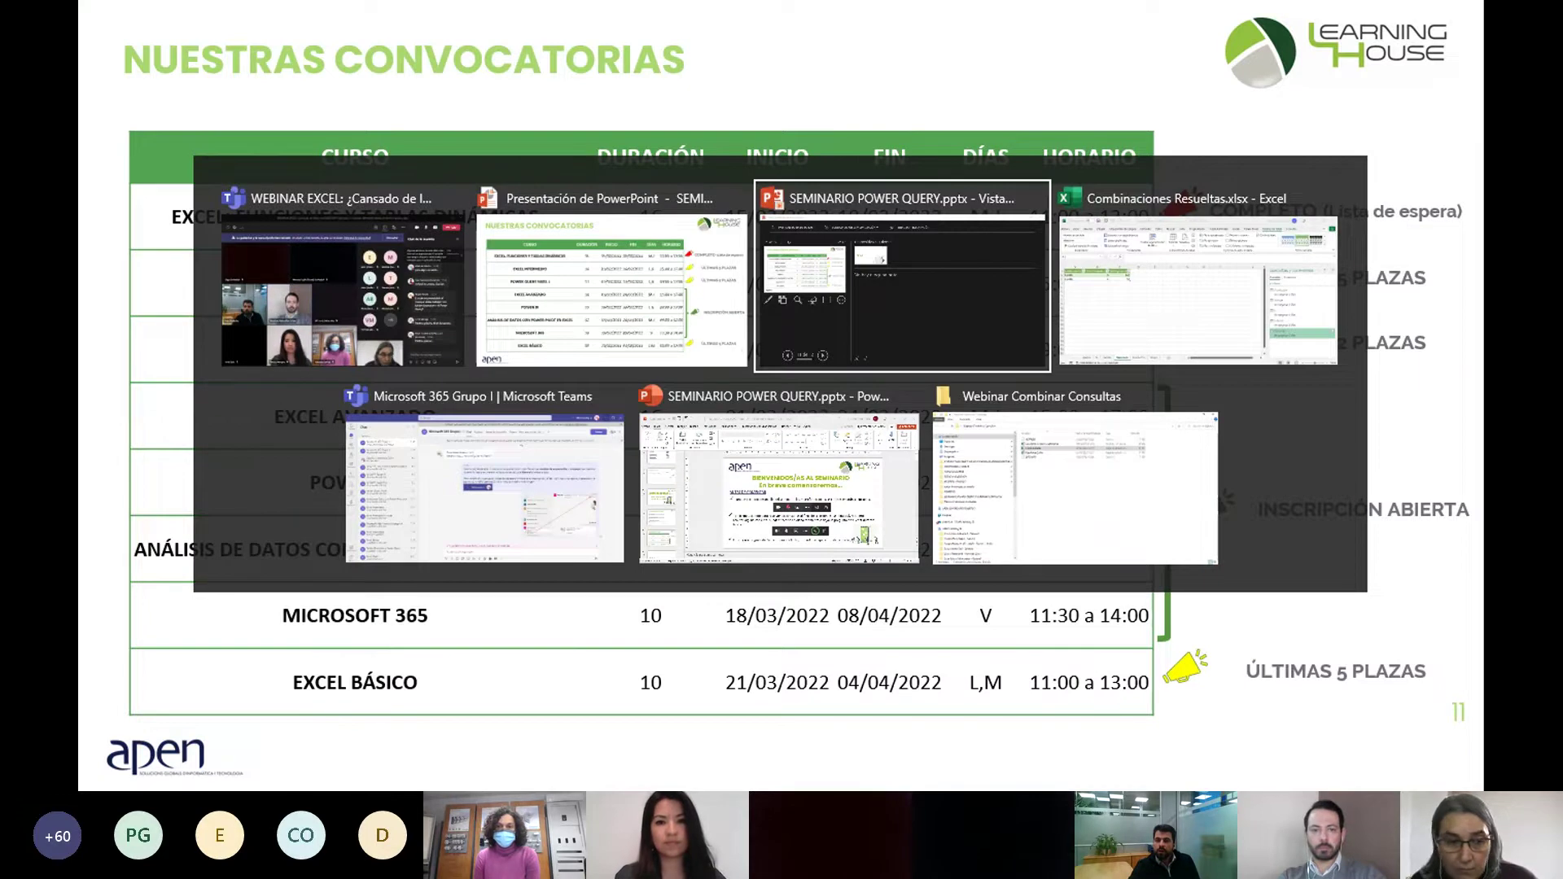
key("alt+Tab")
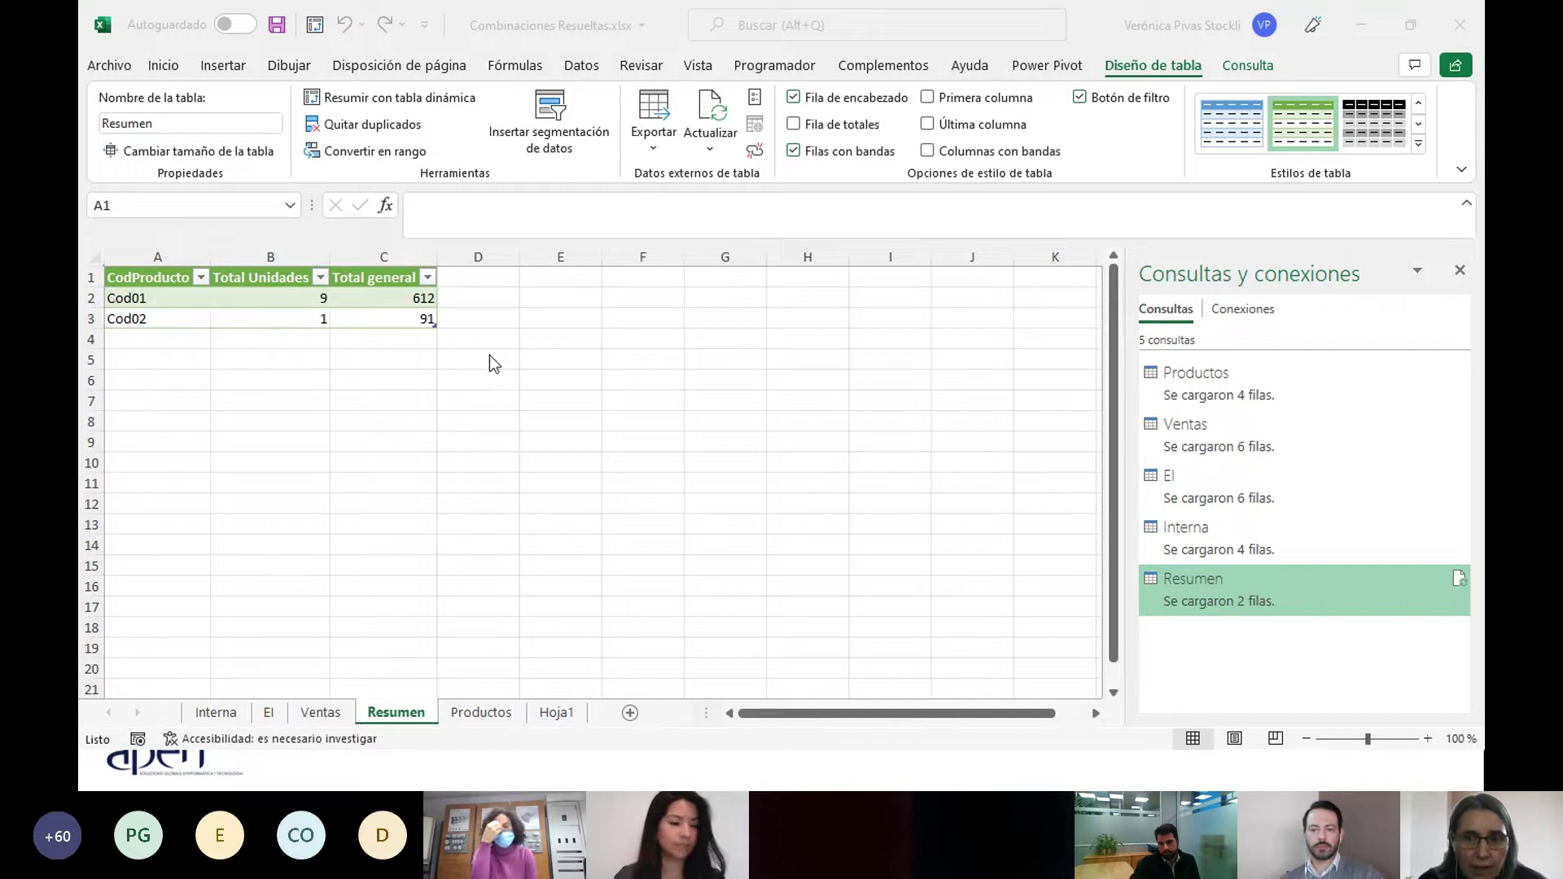
left_click(580, 68)
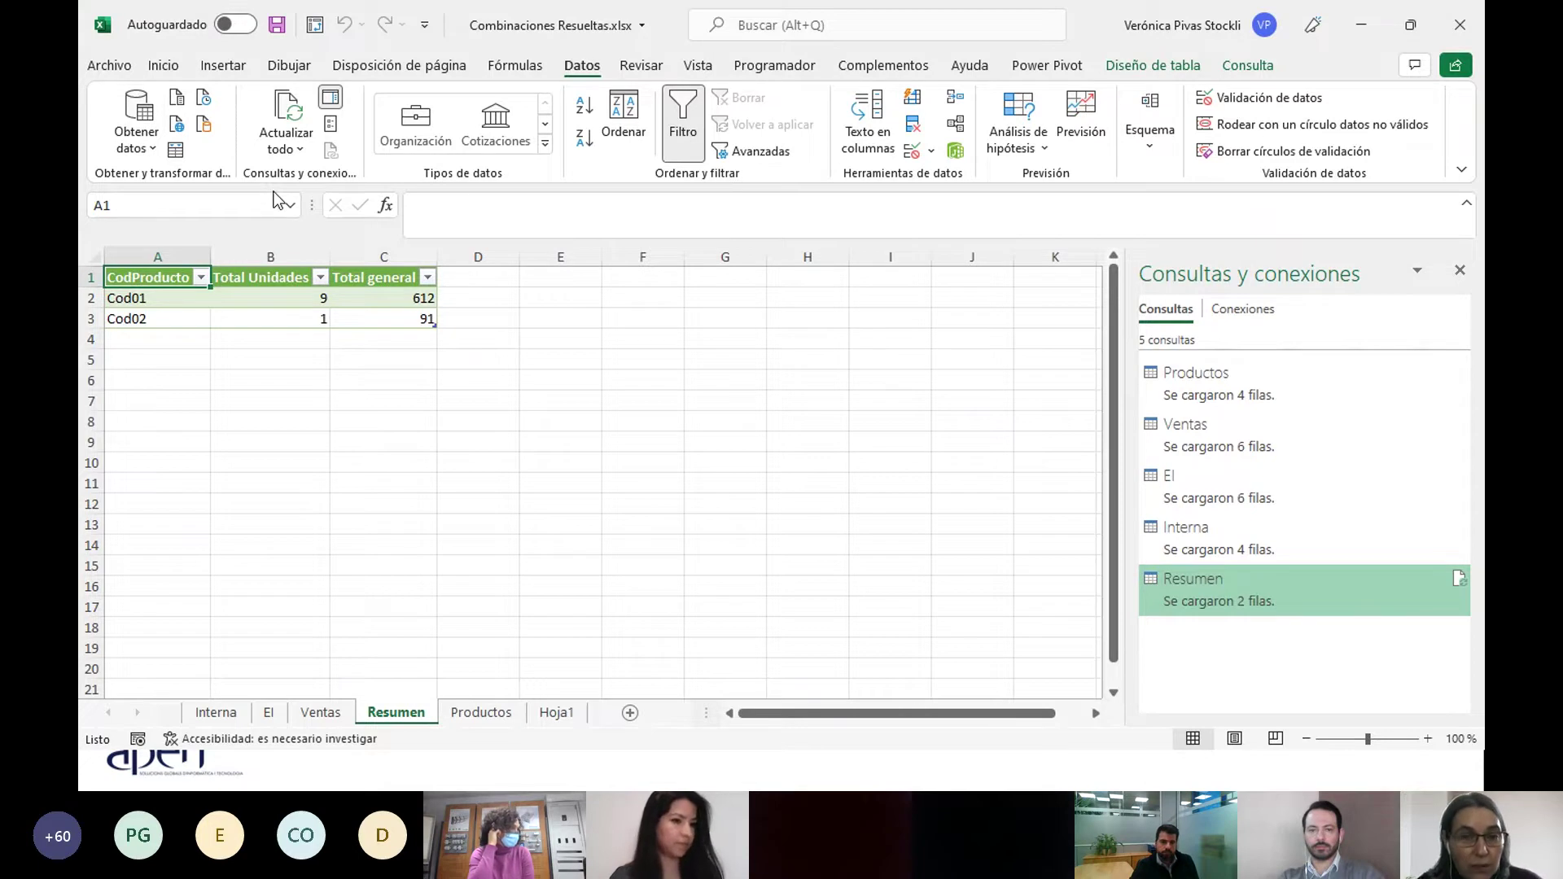
left_click(140, 147)
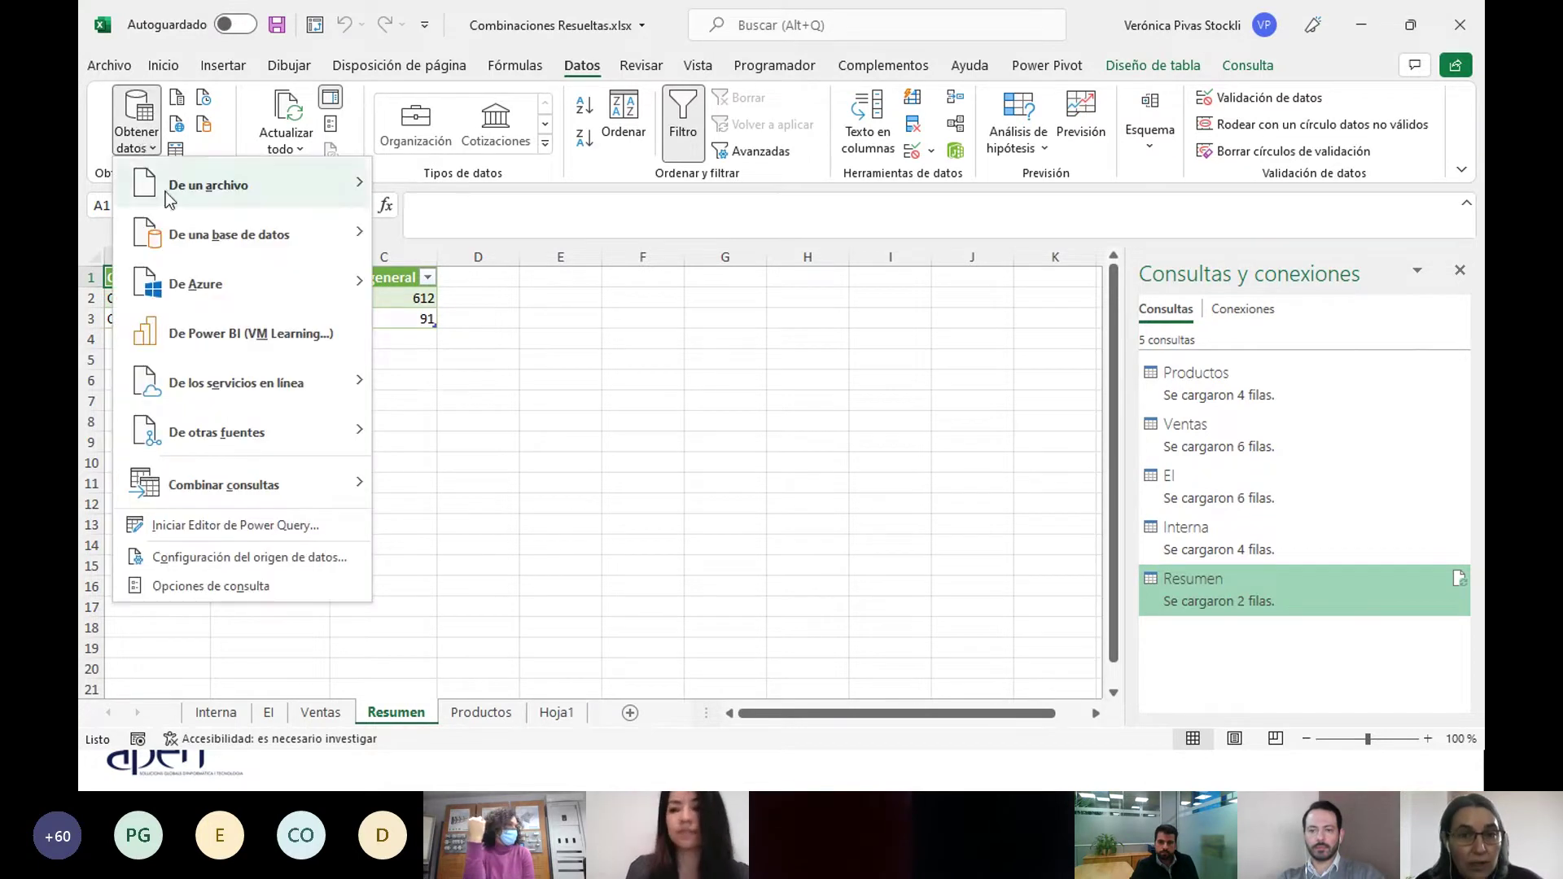
mouse_move(181, 195)
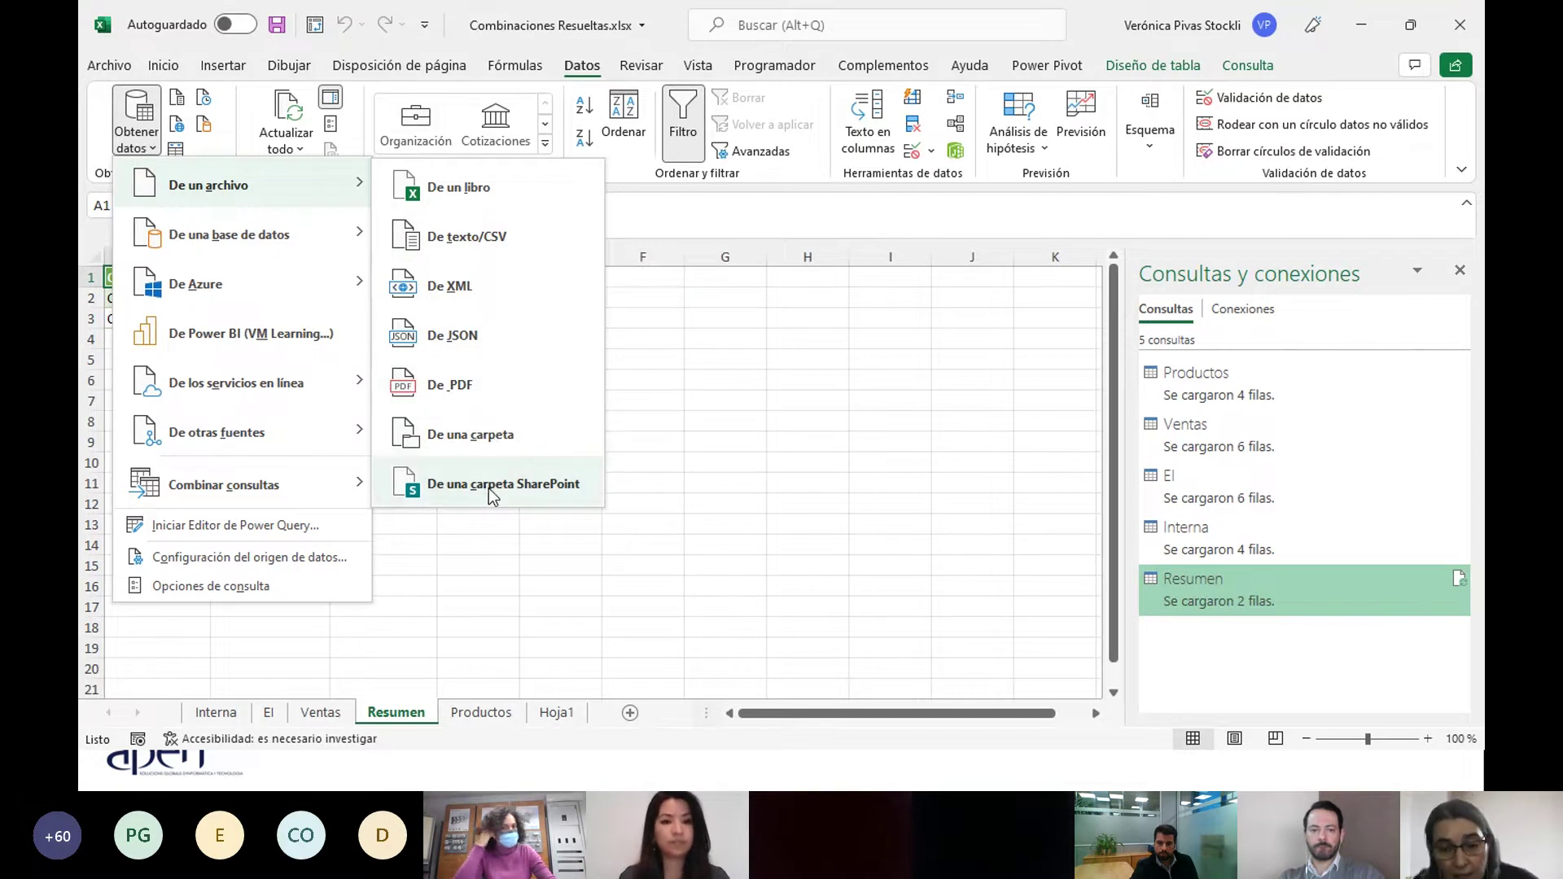
mouse_move(263, 259)
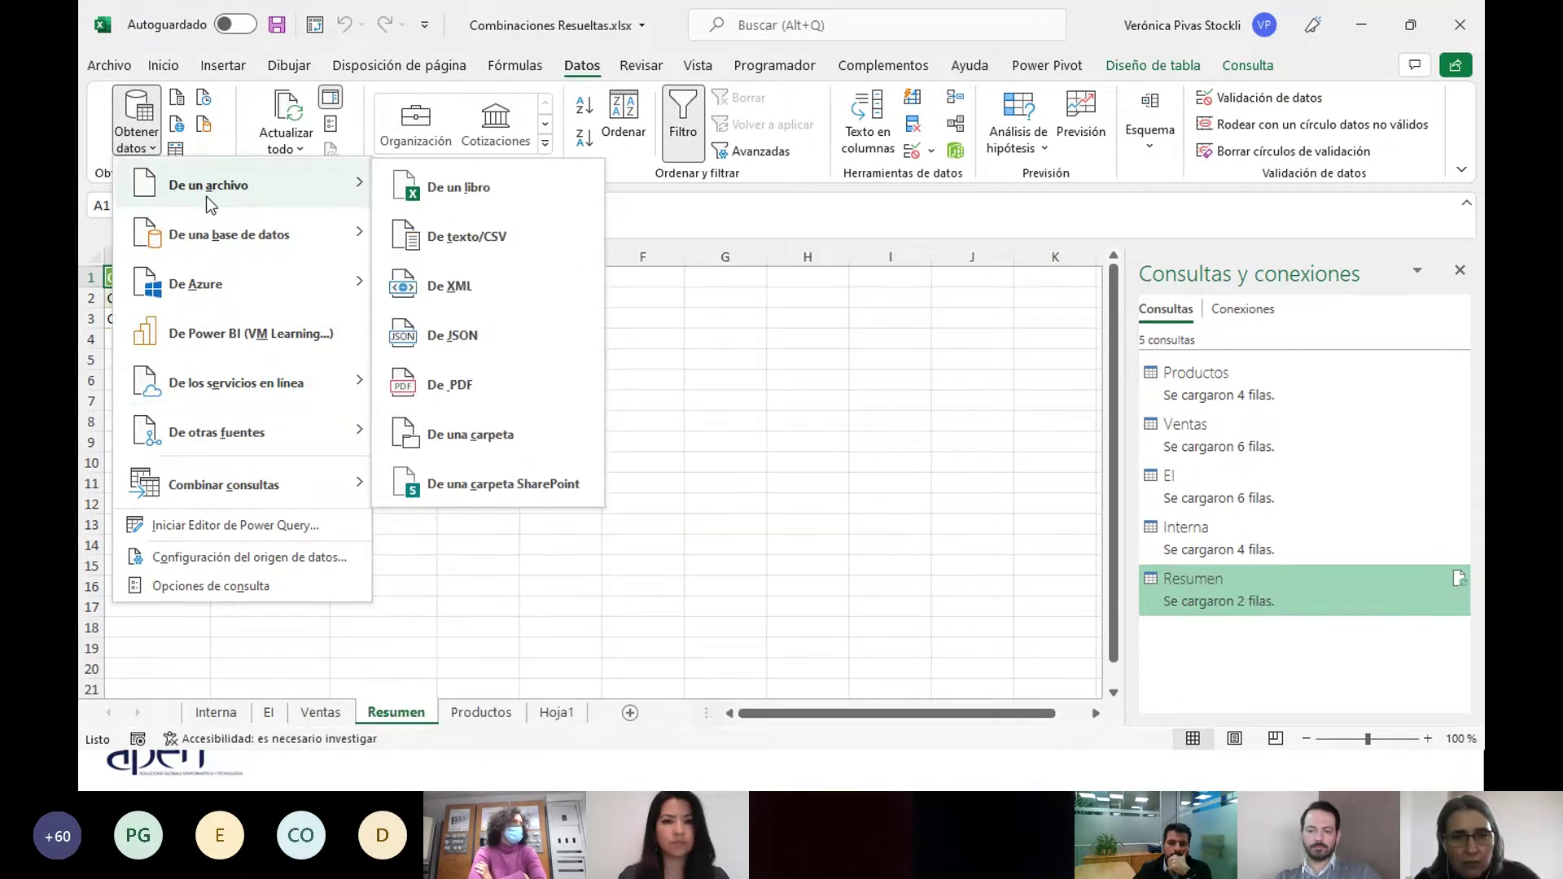
left_click(404, 185)
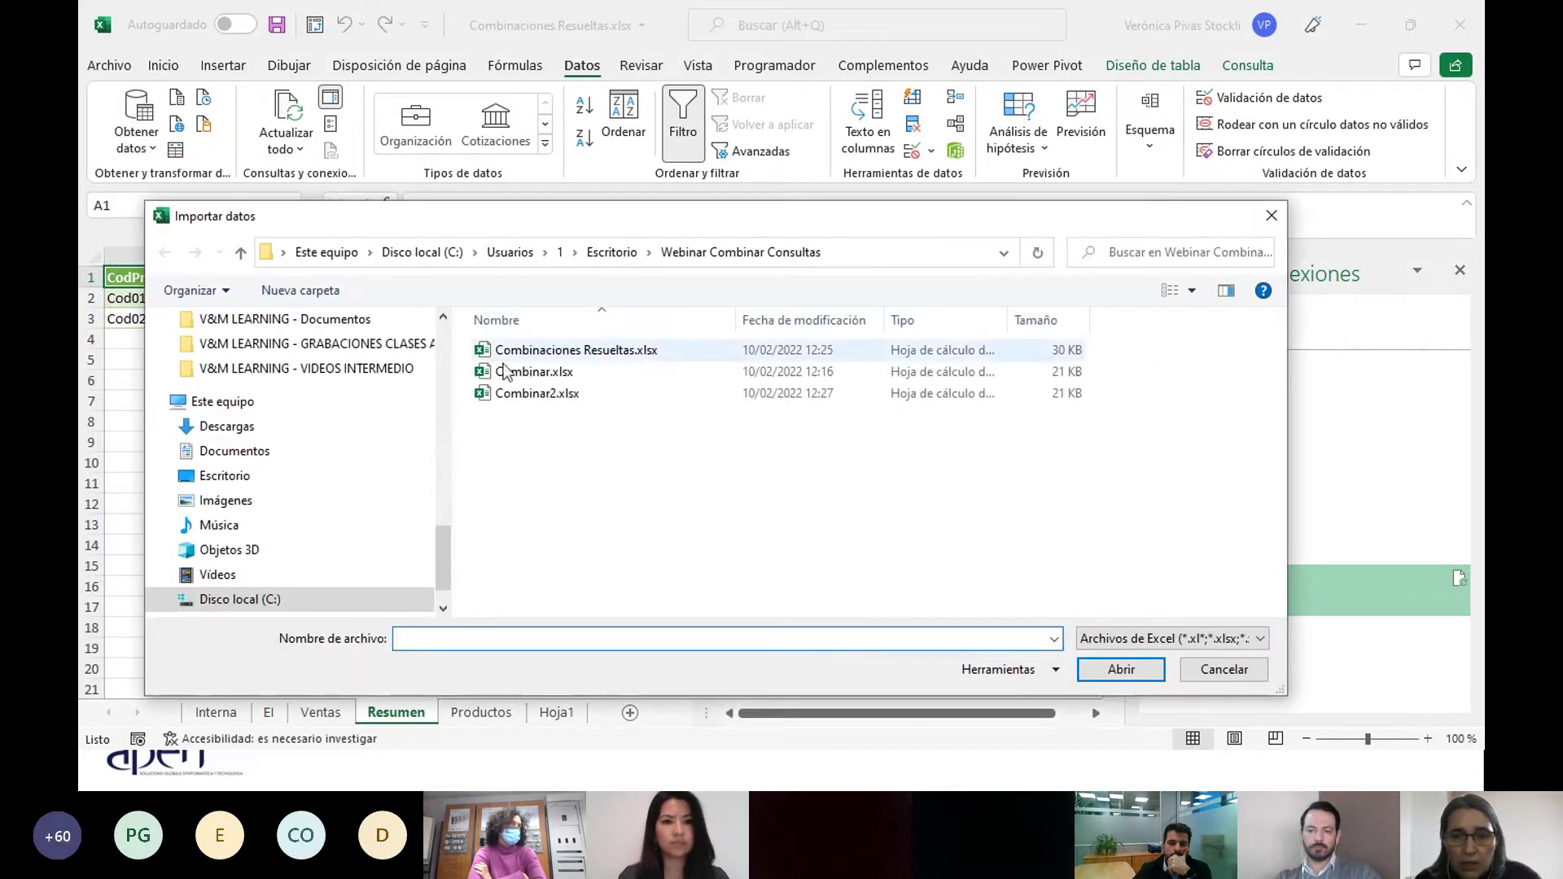
left_click(506, 372)
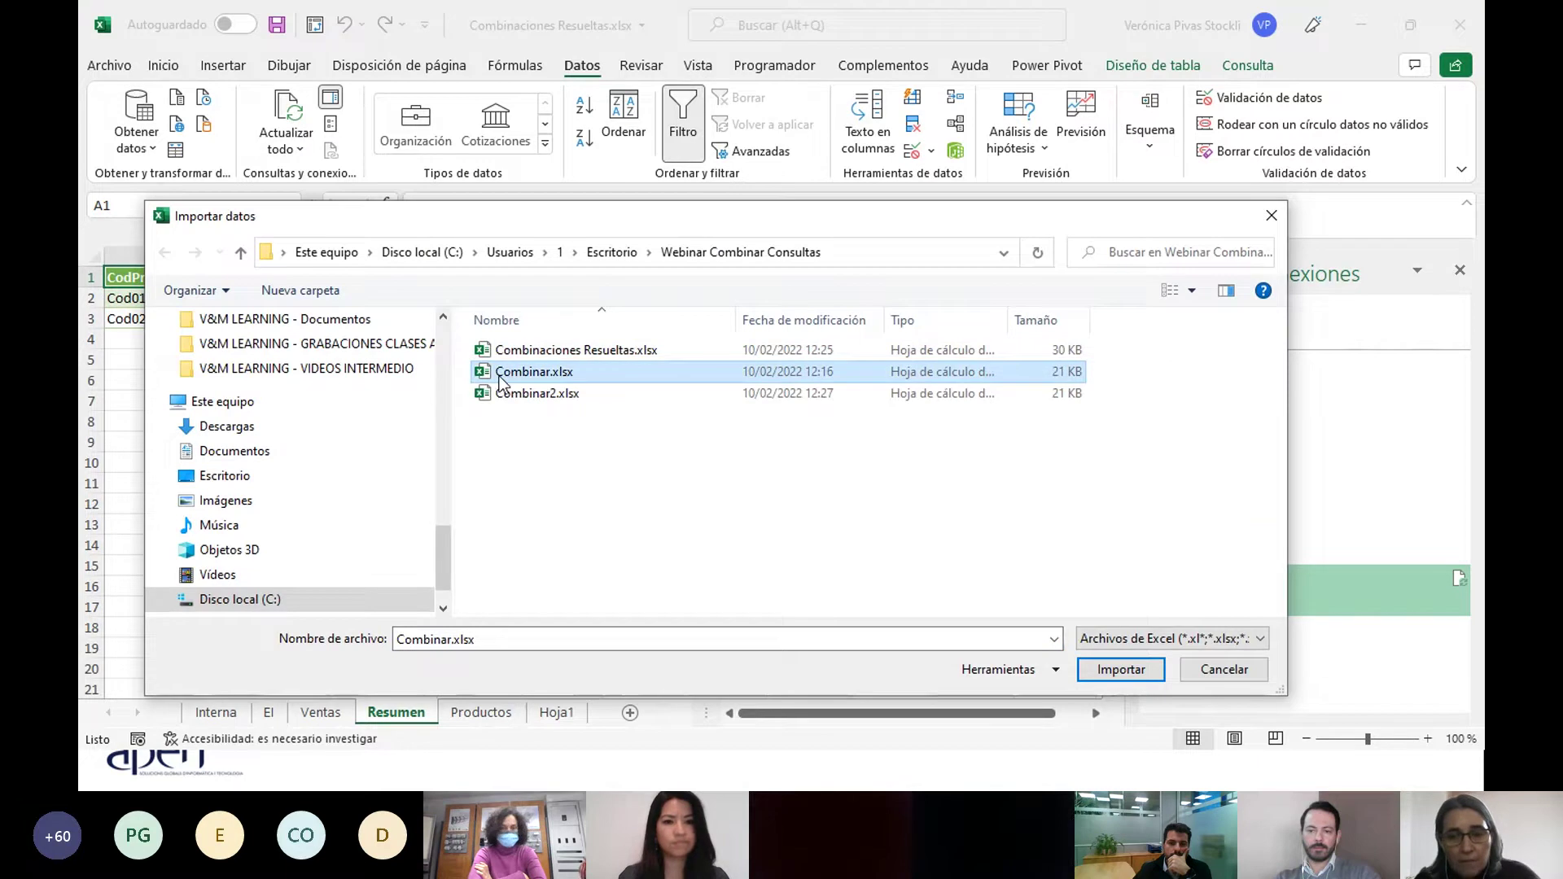
left_click(1127, 675)
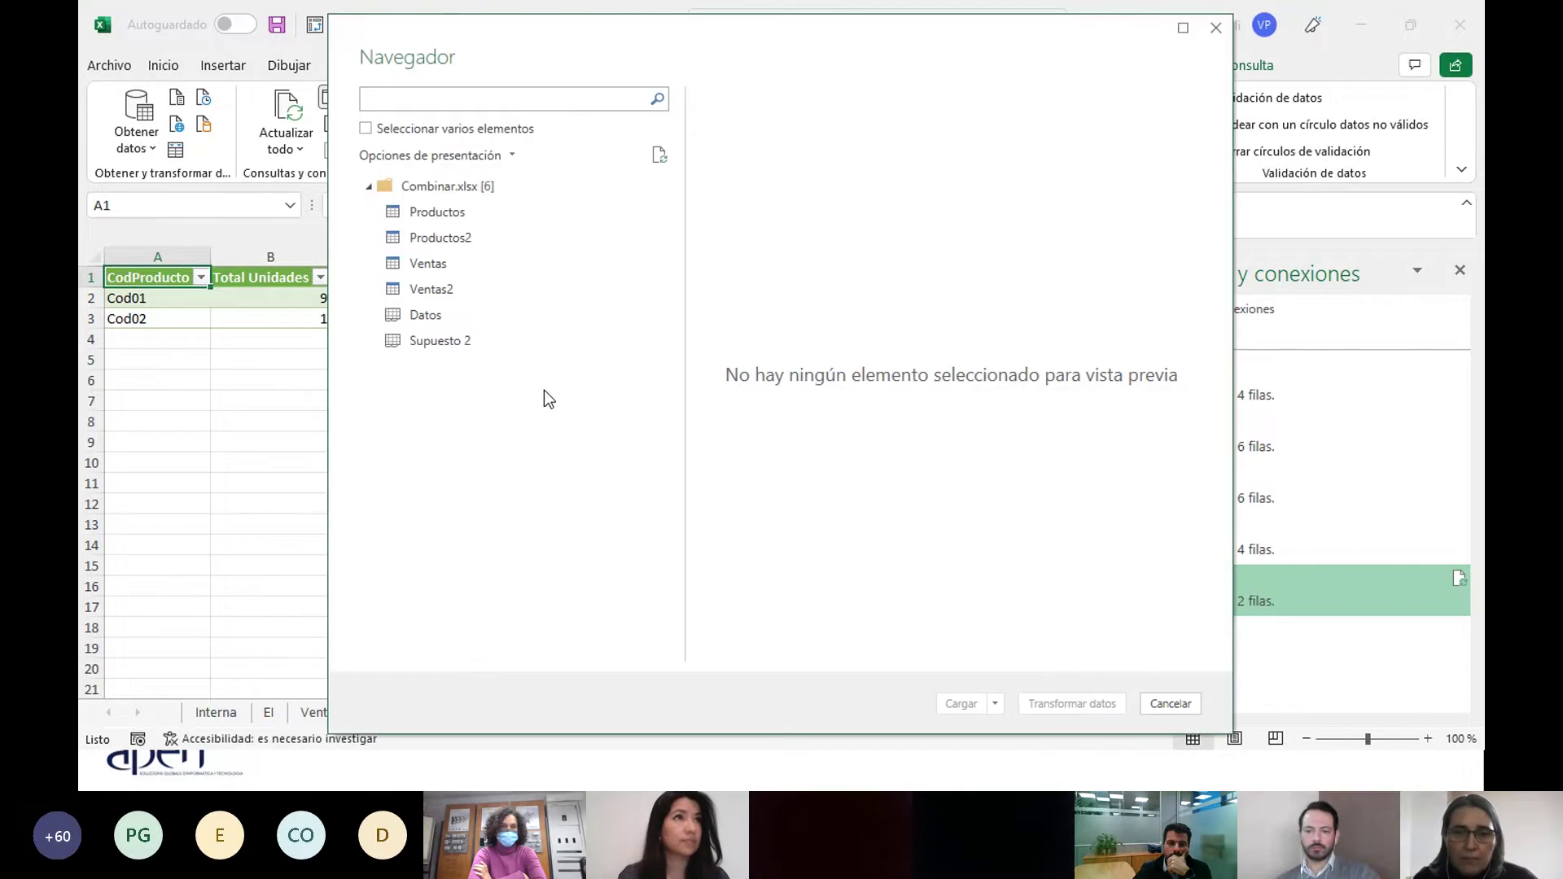
Select the Productos2 and Ventas2 tables together, open them for transformation in Power Query and view both queries.
left_click(366, 129)
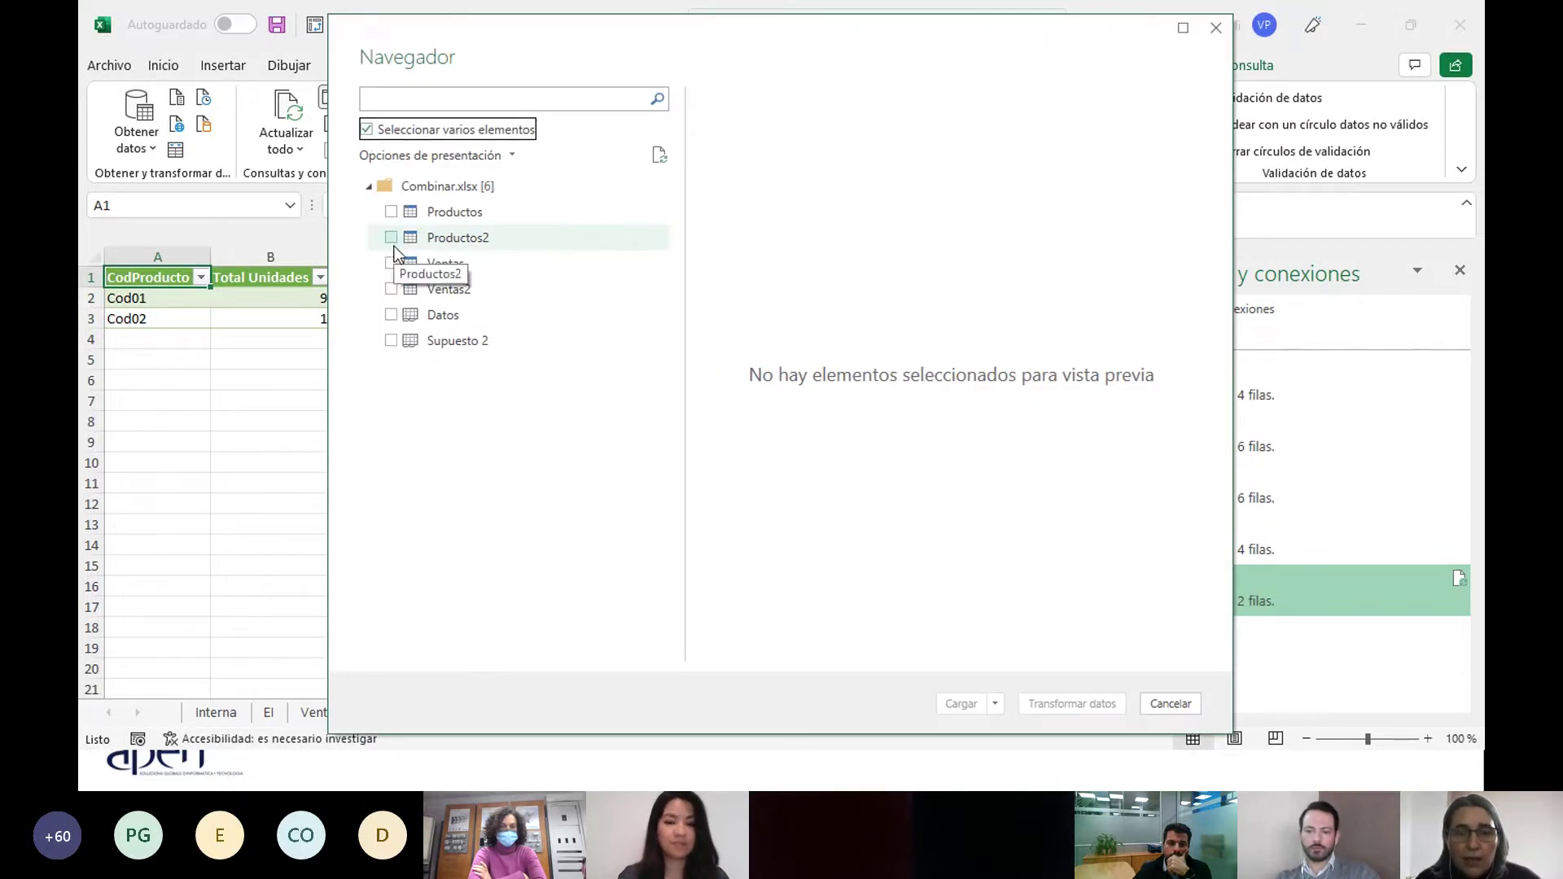
left_click(390, 237)
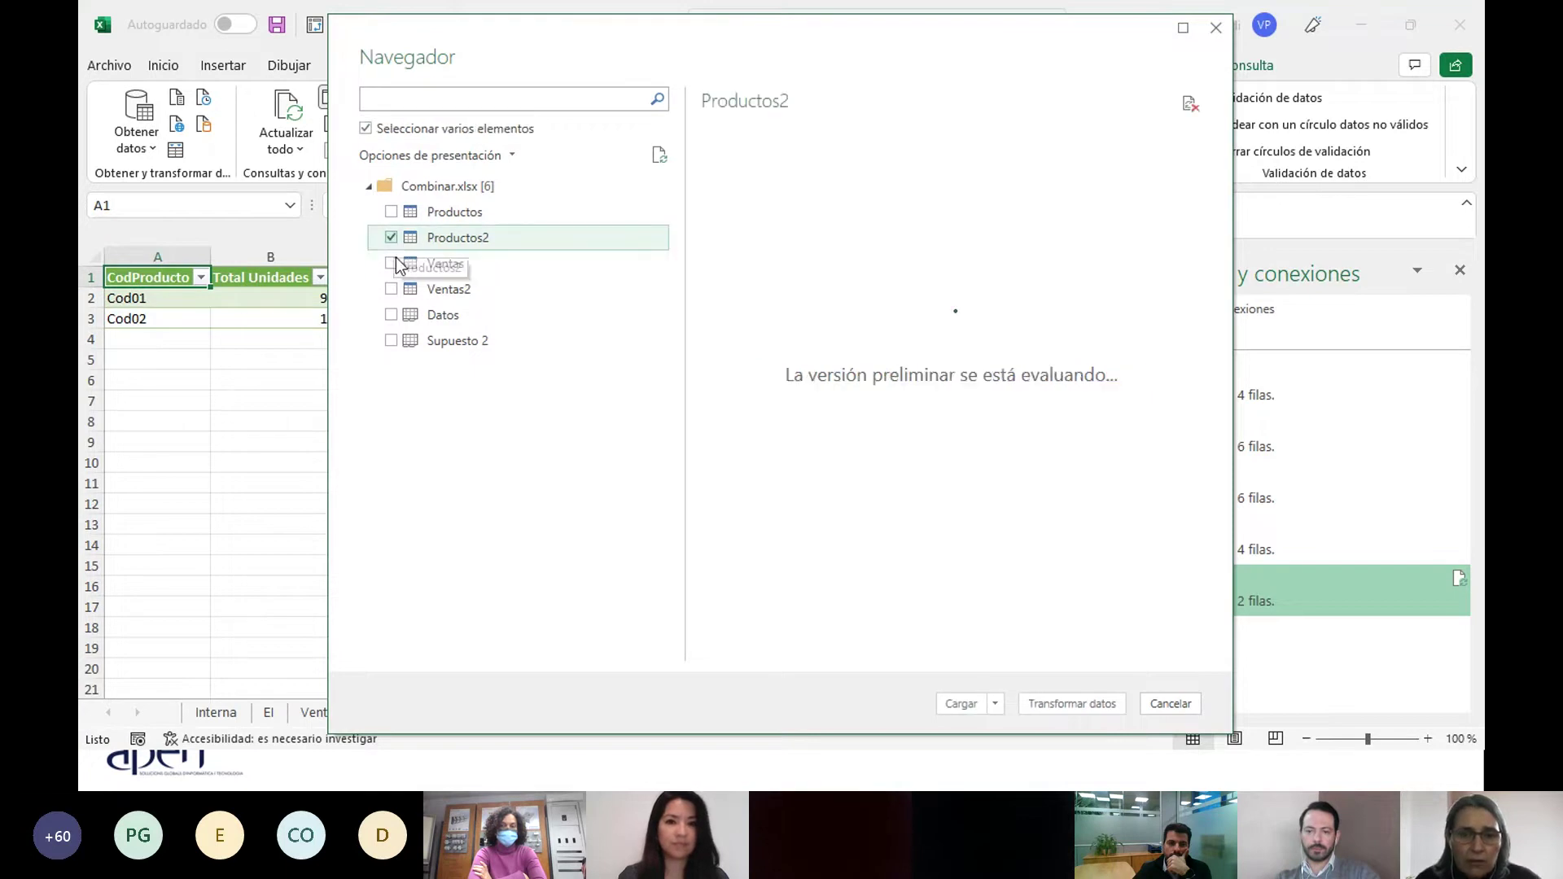
left_click(390, 290)
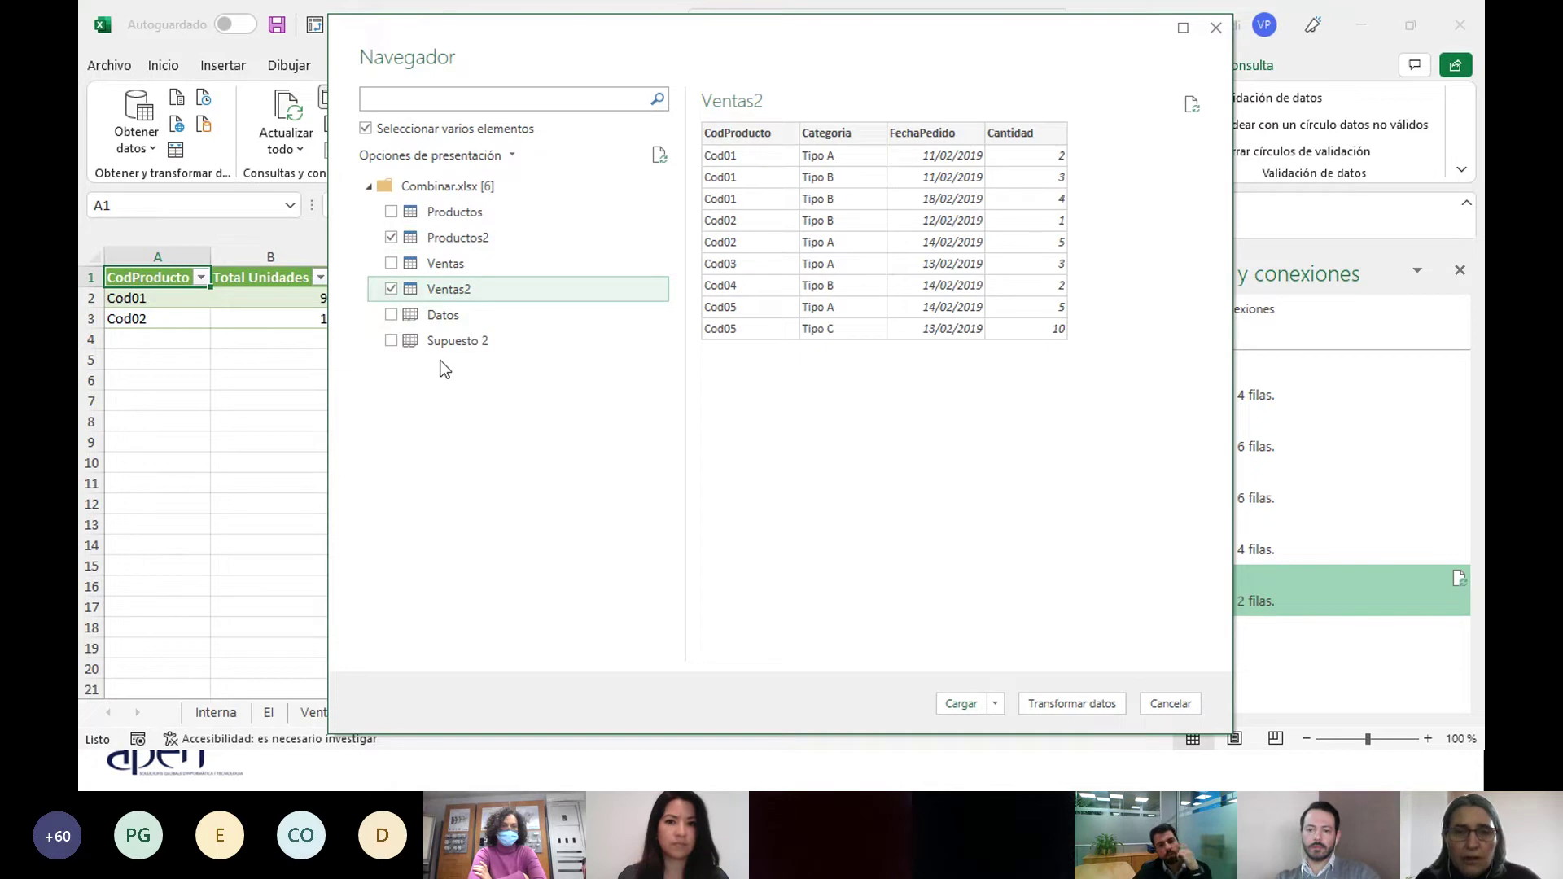
left_click(1088, 705)
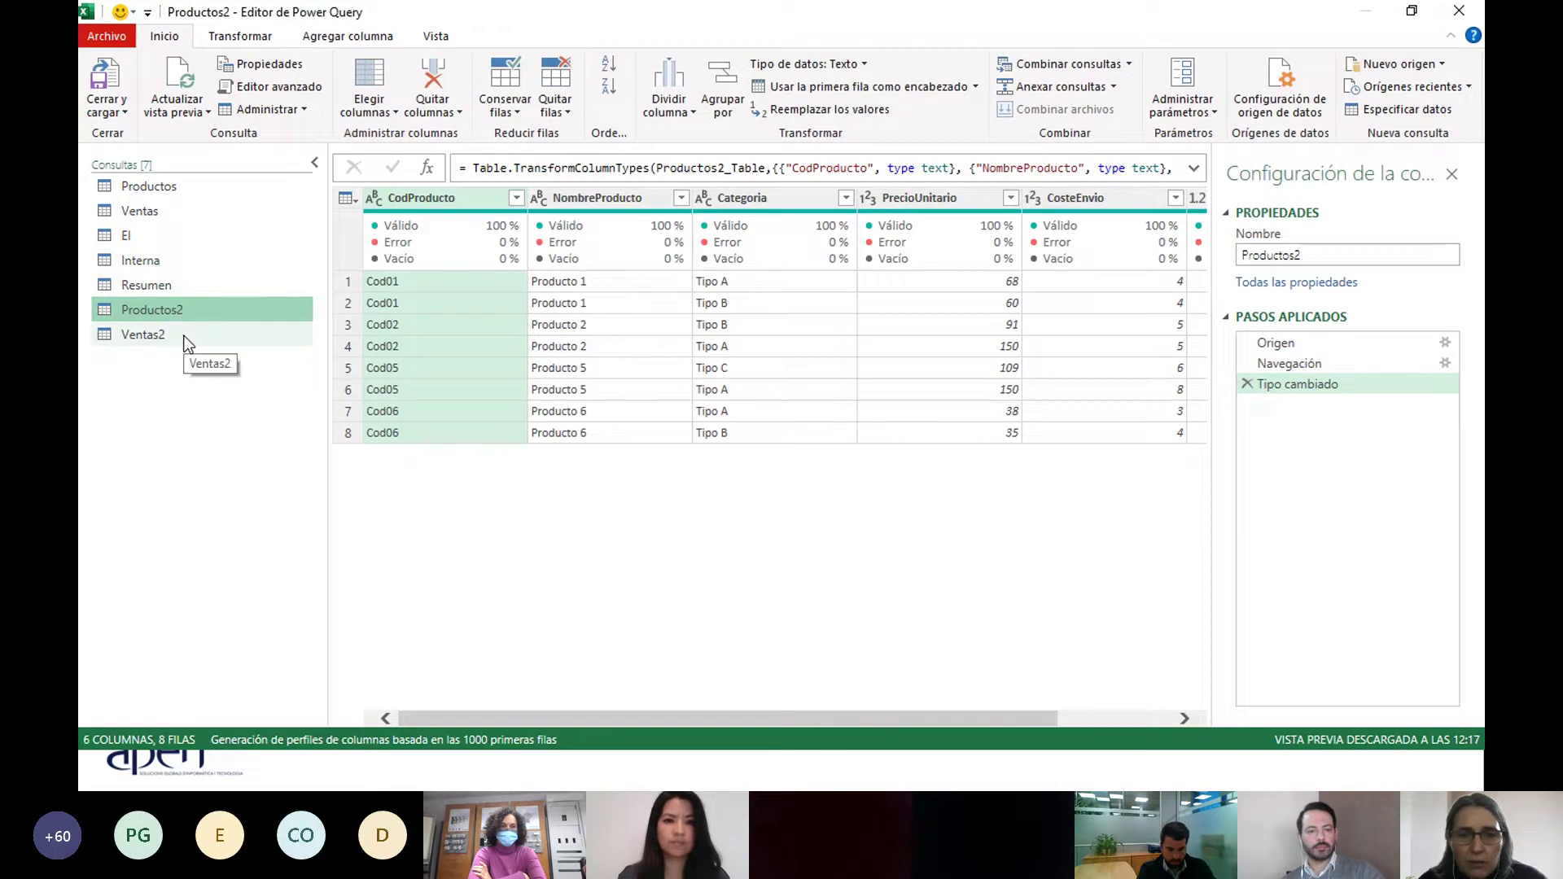
left_click(186, 336)
left_click(208, 316)
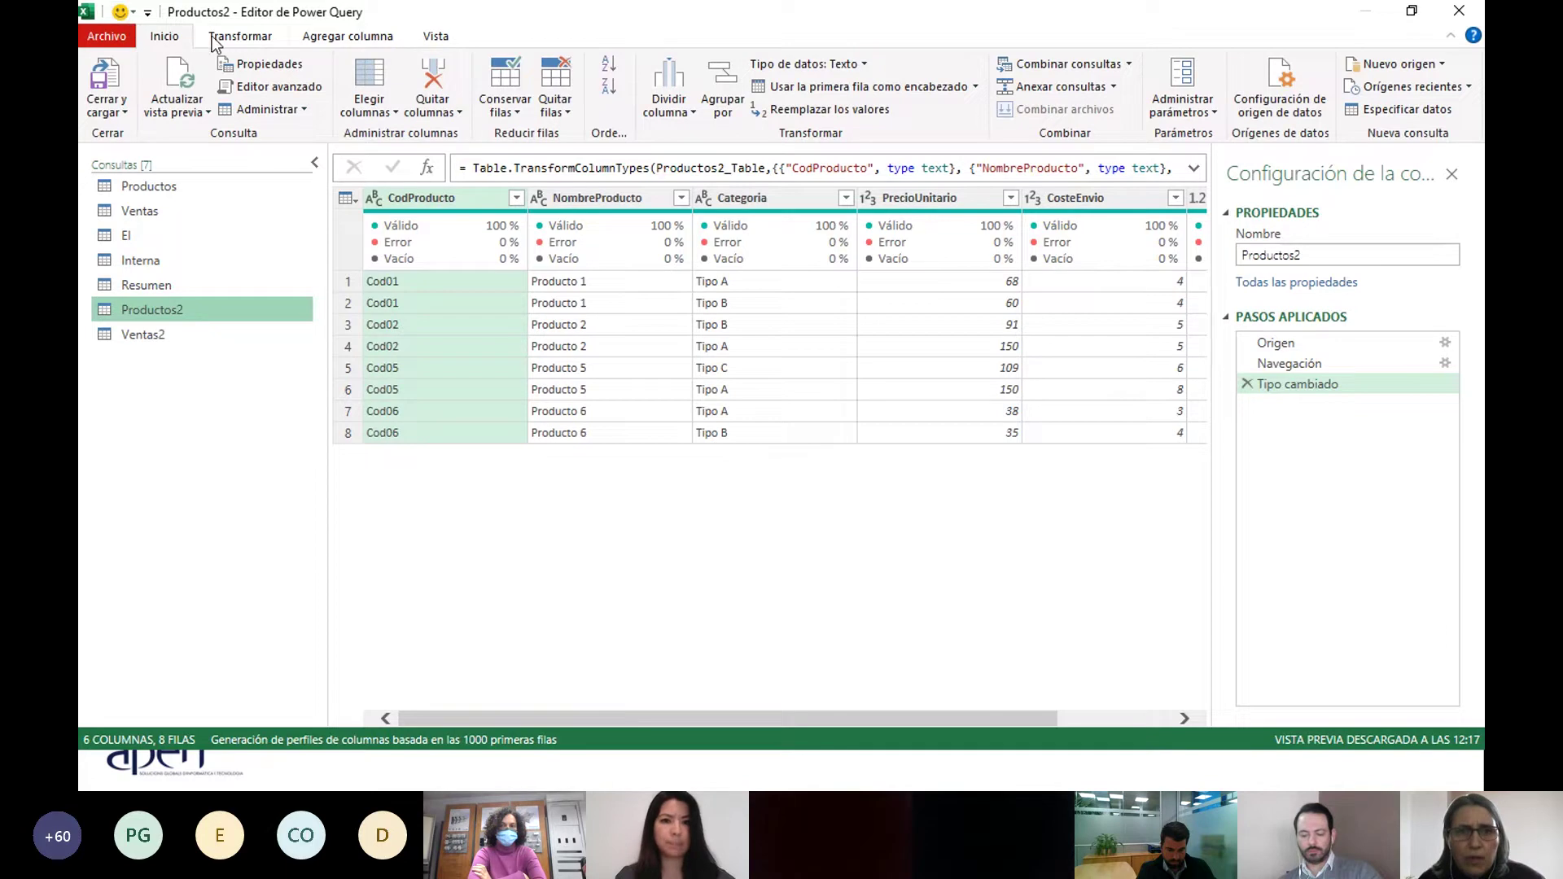
left_click(251, 42)
left_click(382, 40)
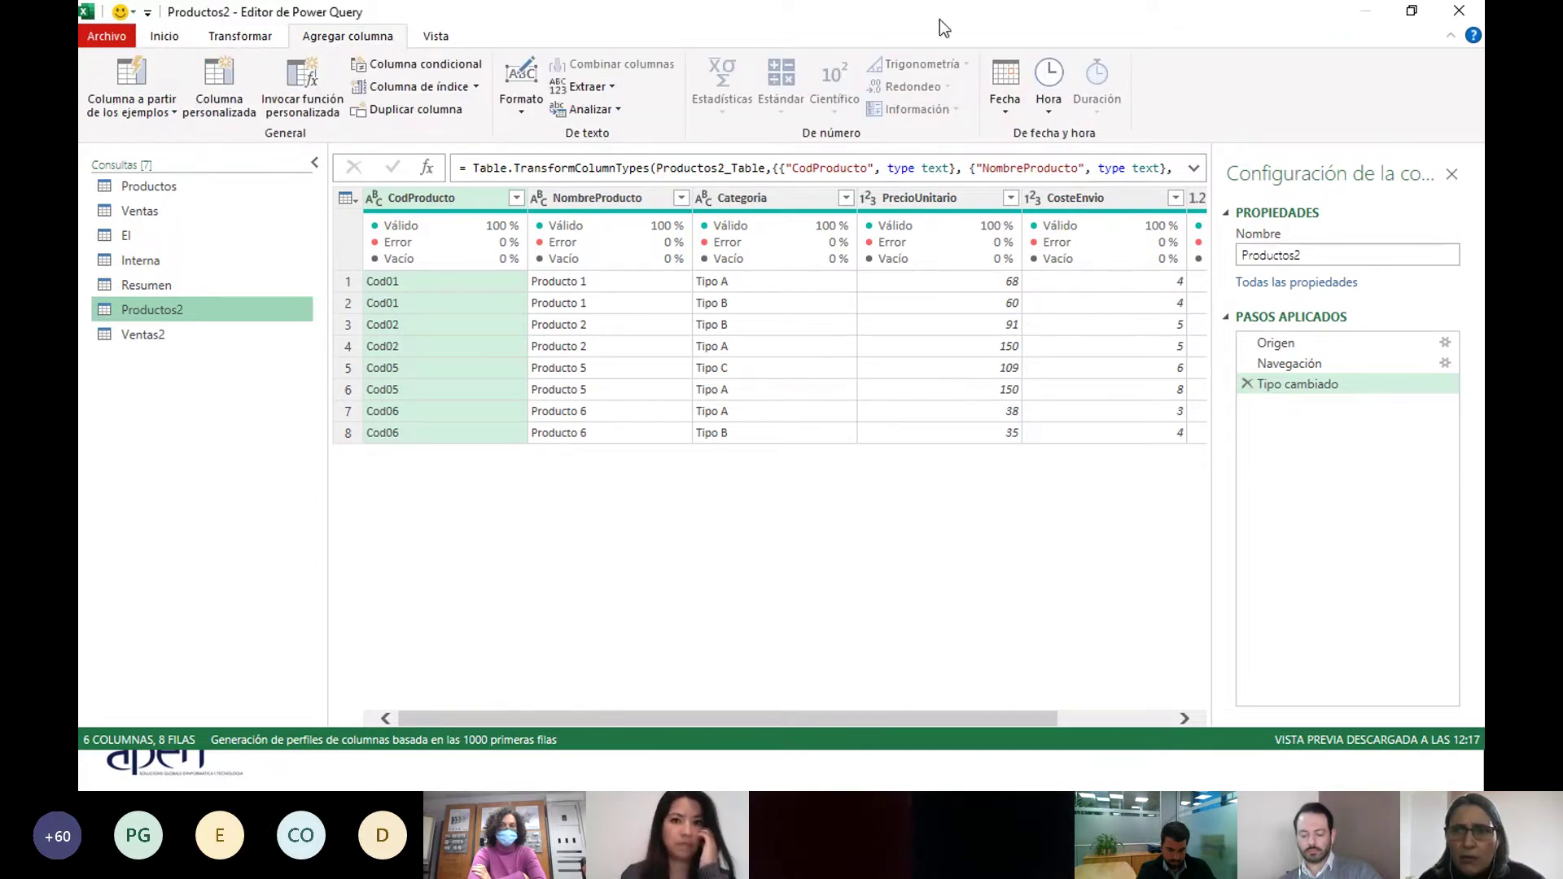
left_click(439, 37)
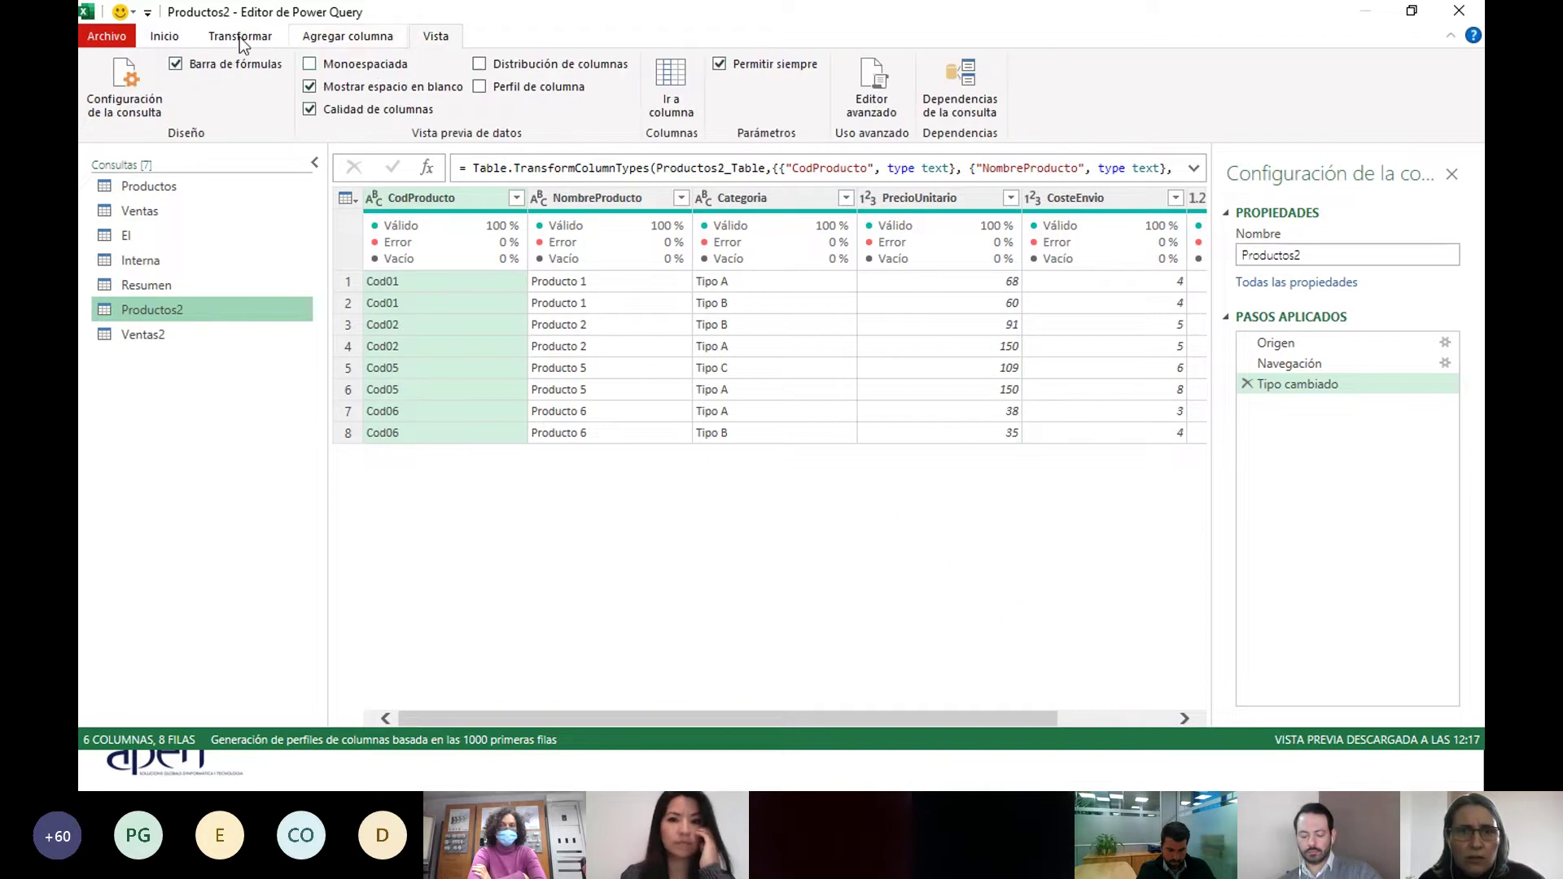
left_click(376, 45)
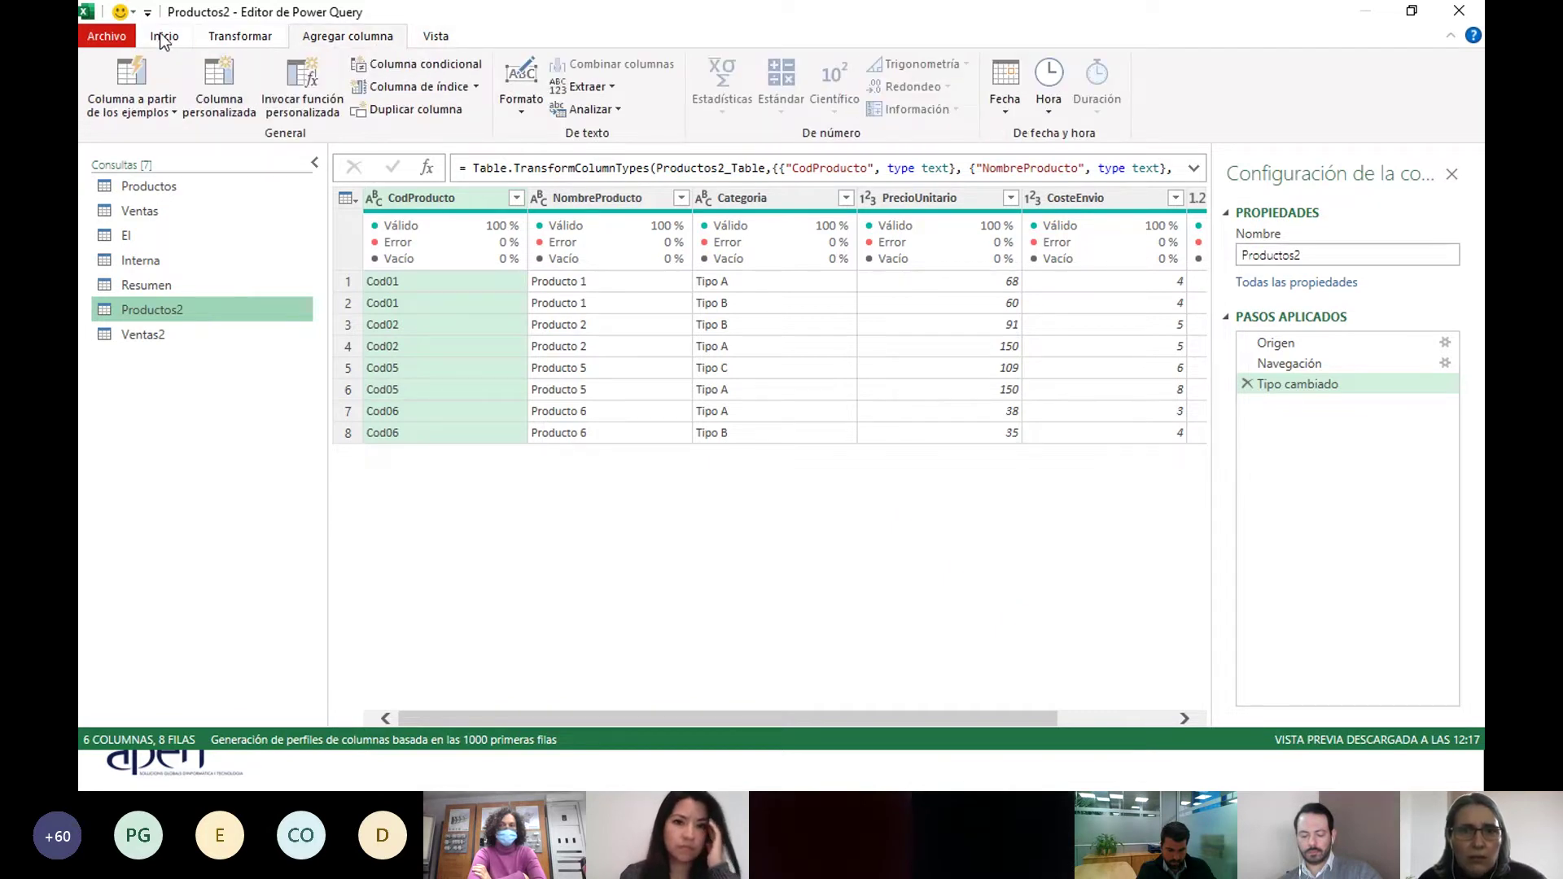
scroll(236, 55, "up", 2)
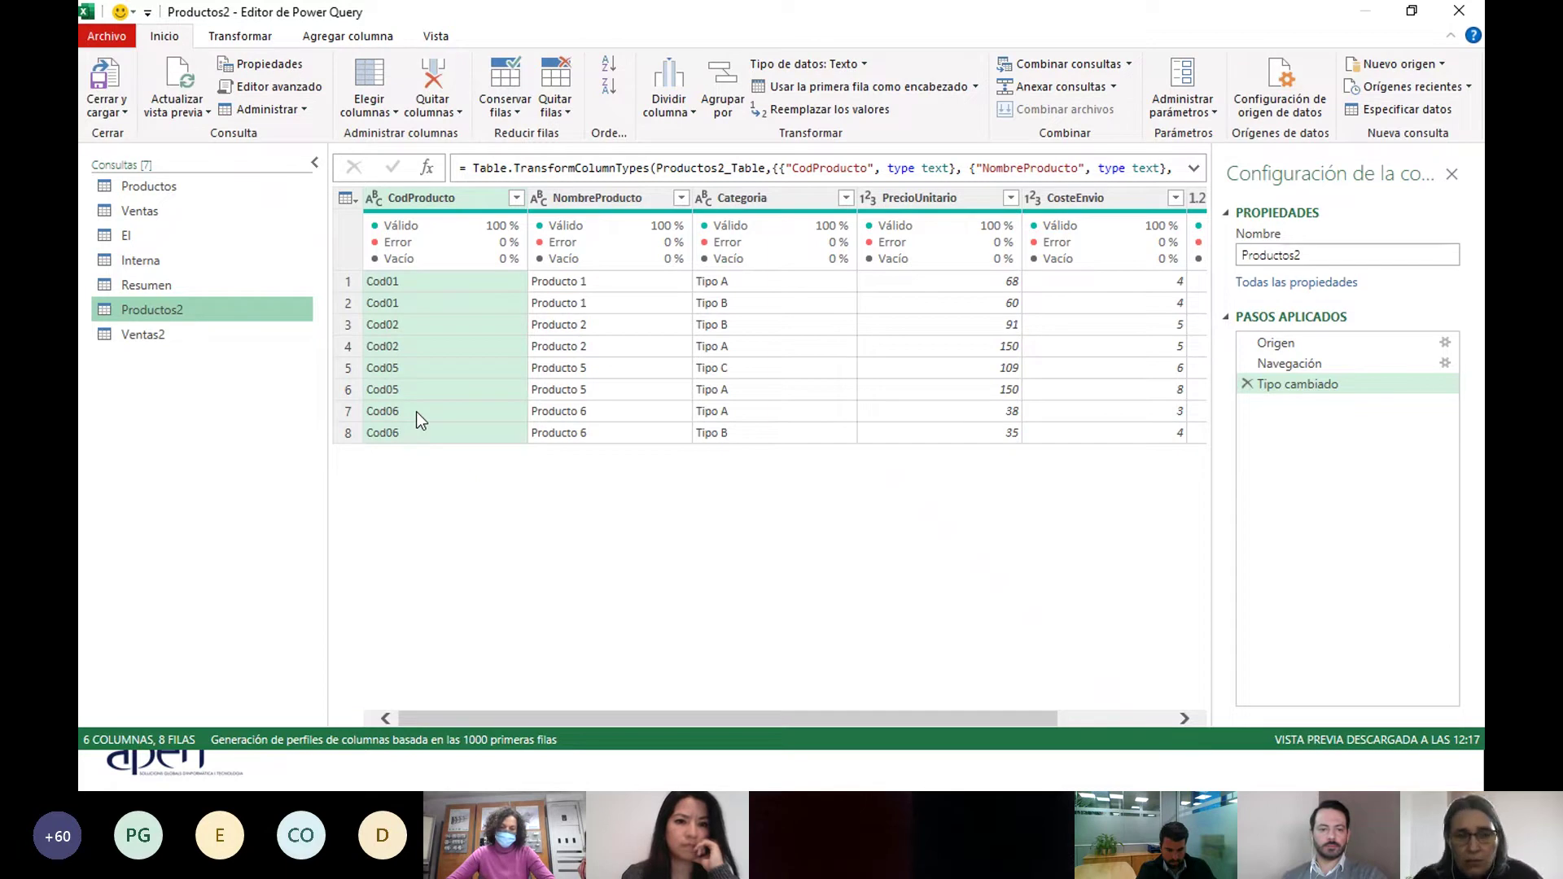
Review the data in the Resumen, Productos2 and Ventas2 queries.
left_click(109, 281)
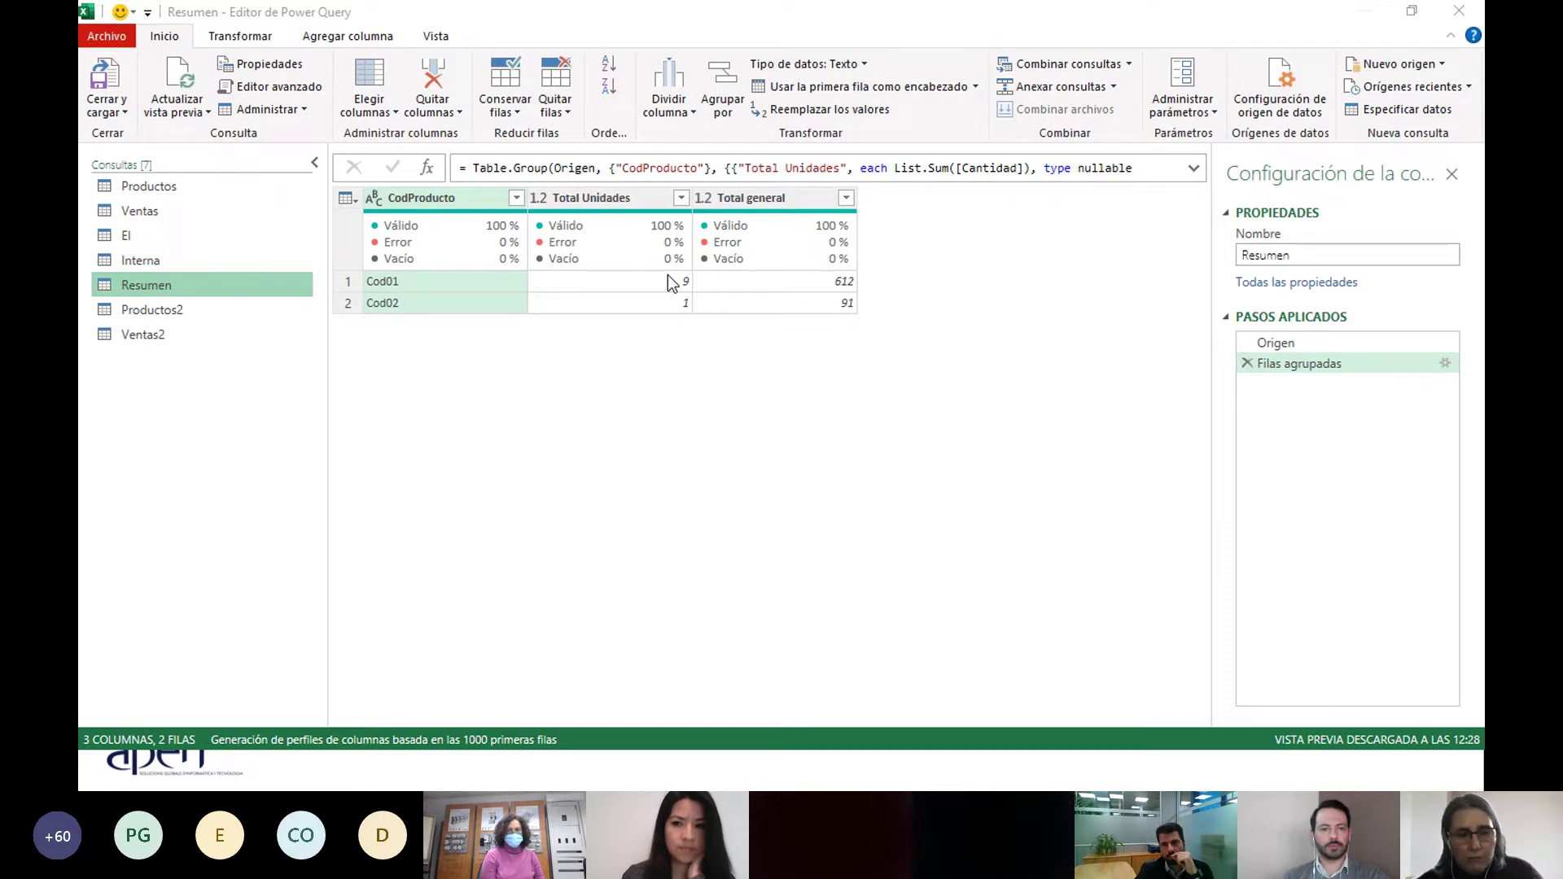
left_click(224, 317, "ctrl")
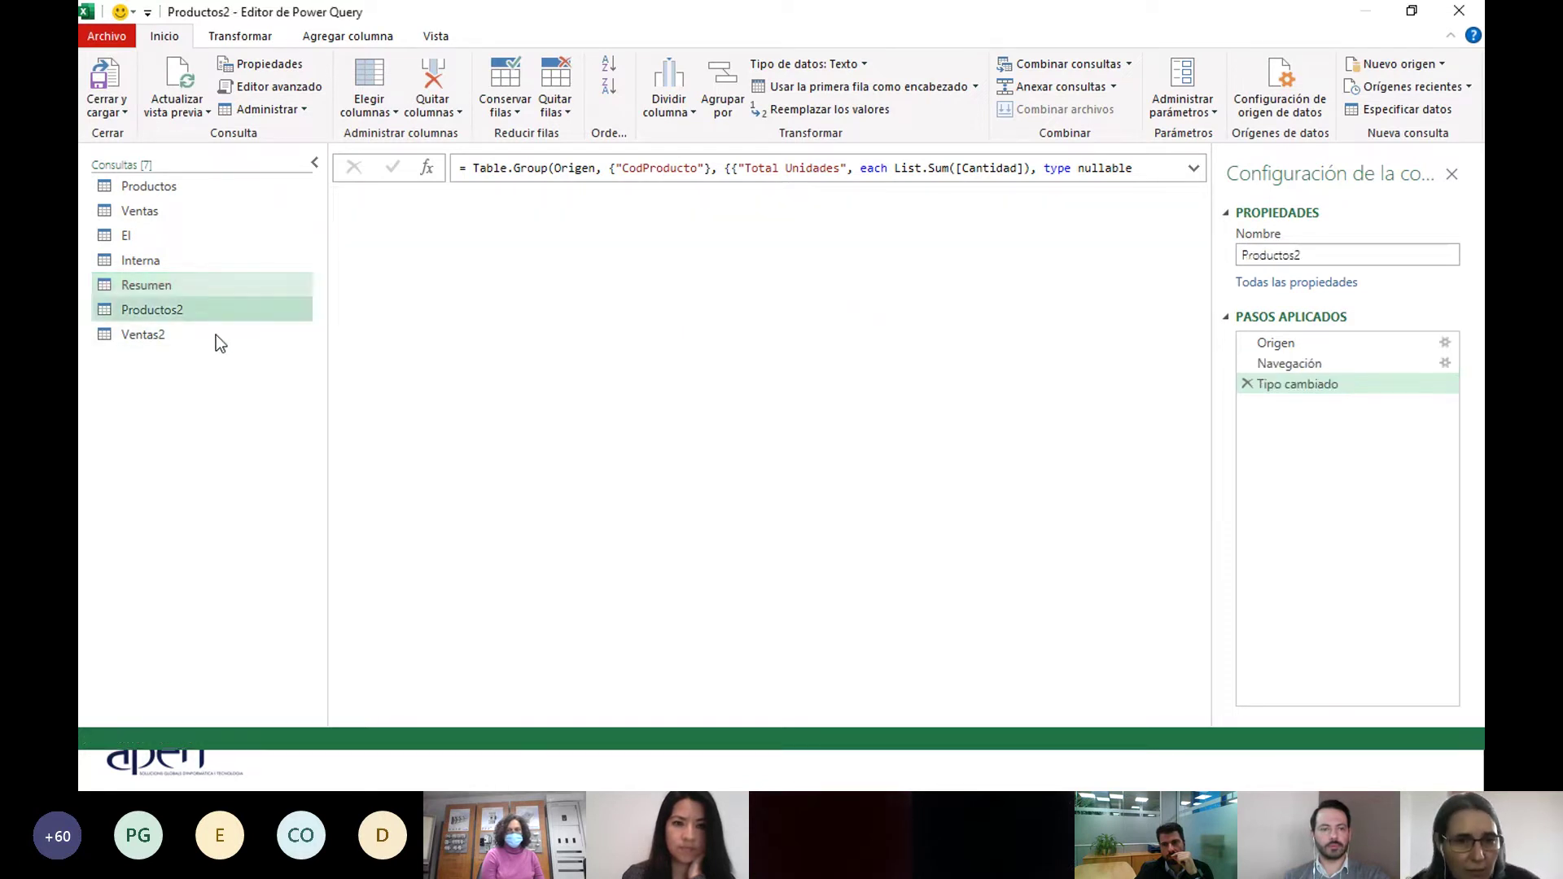
left_click(222, 335)
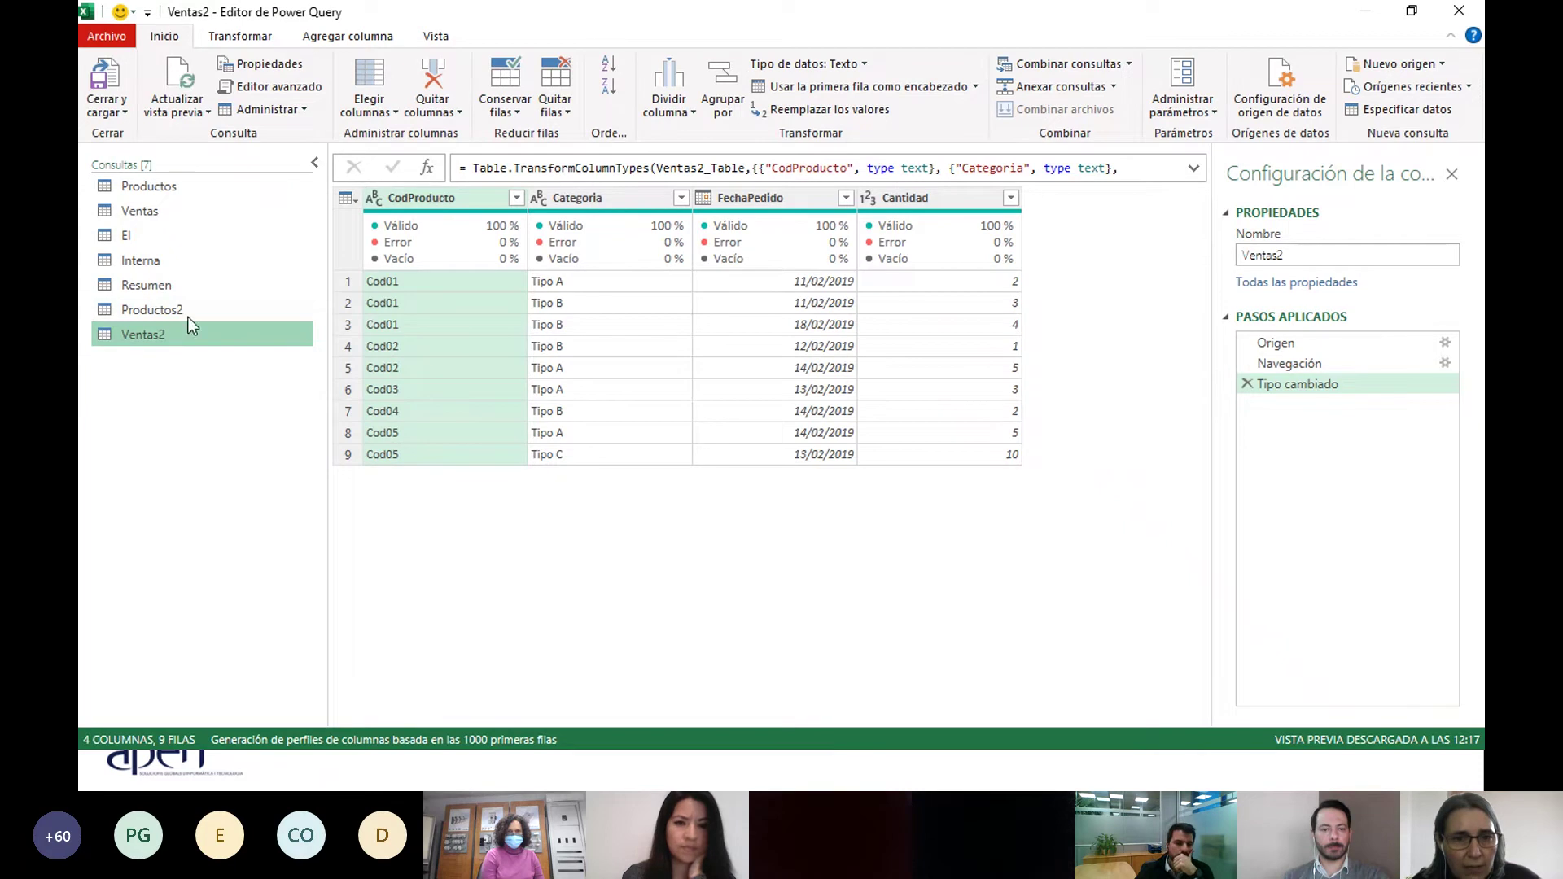
left_click(162, 312)
Start merging the Ventas2 query with another one as a new query.
left_click(171, 335)
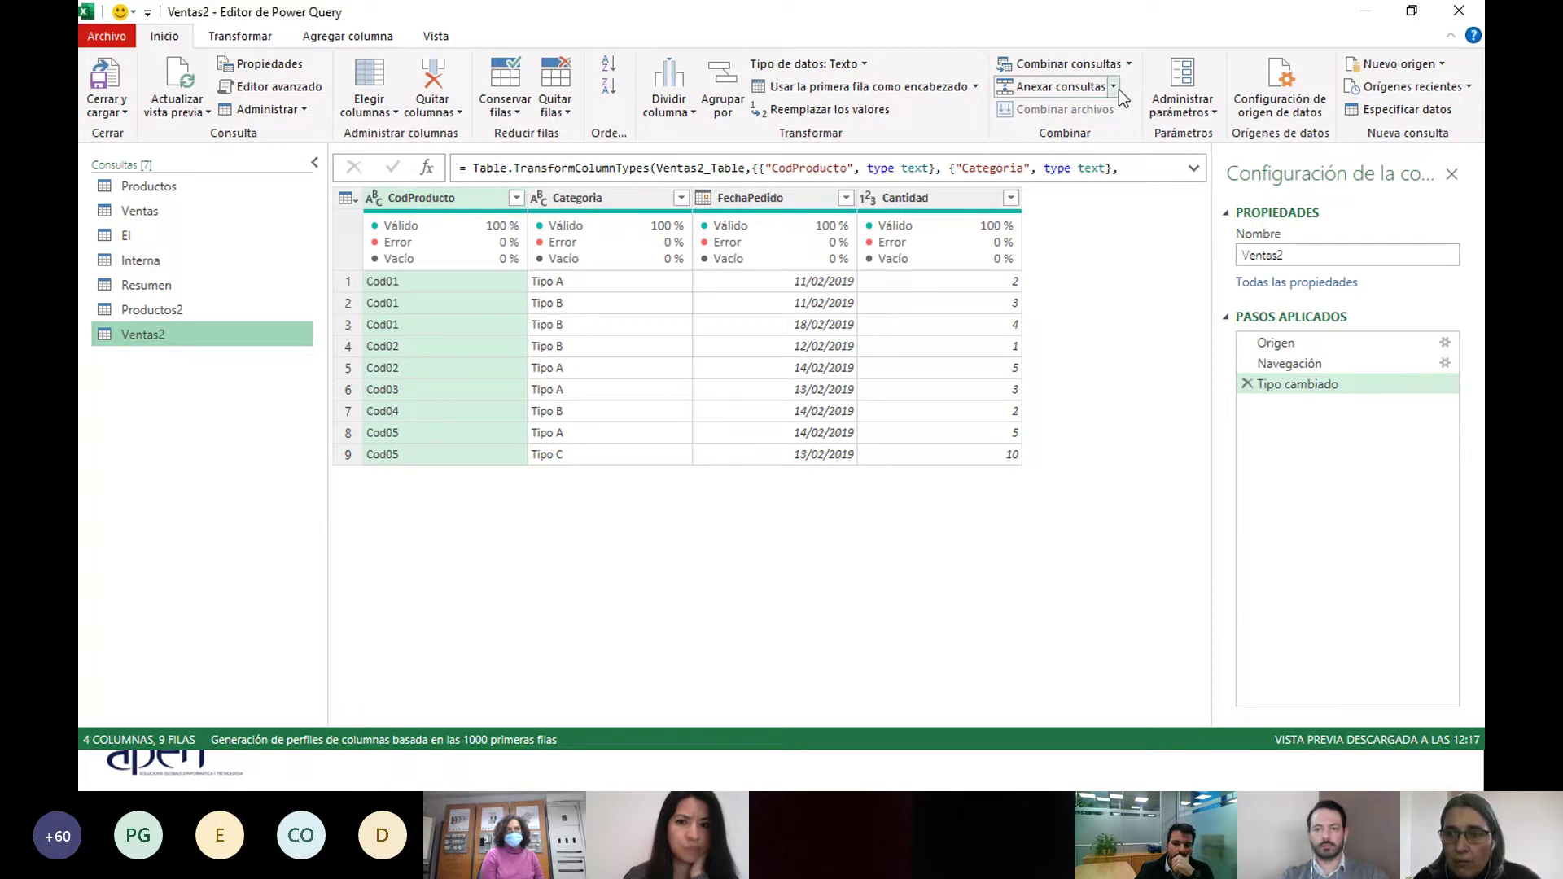
left_click(1129, 64)
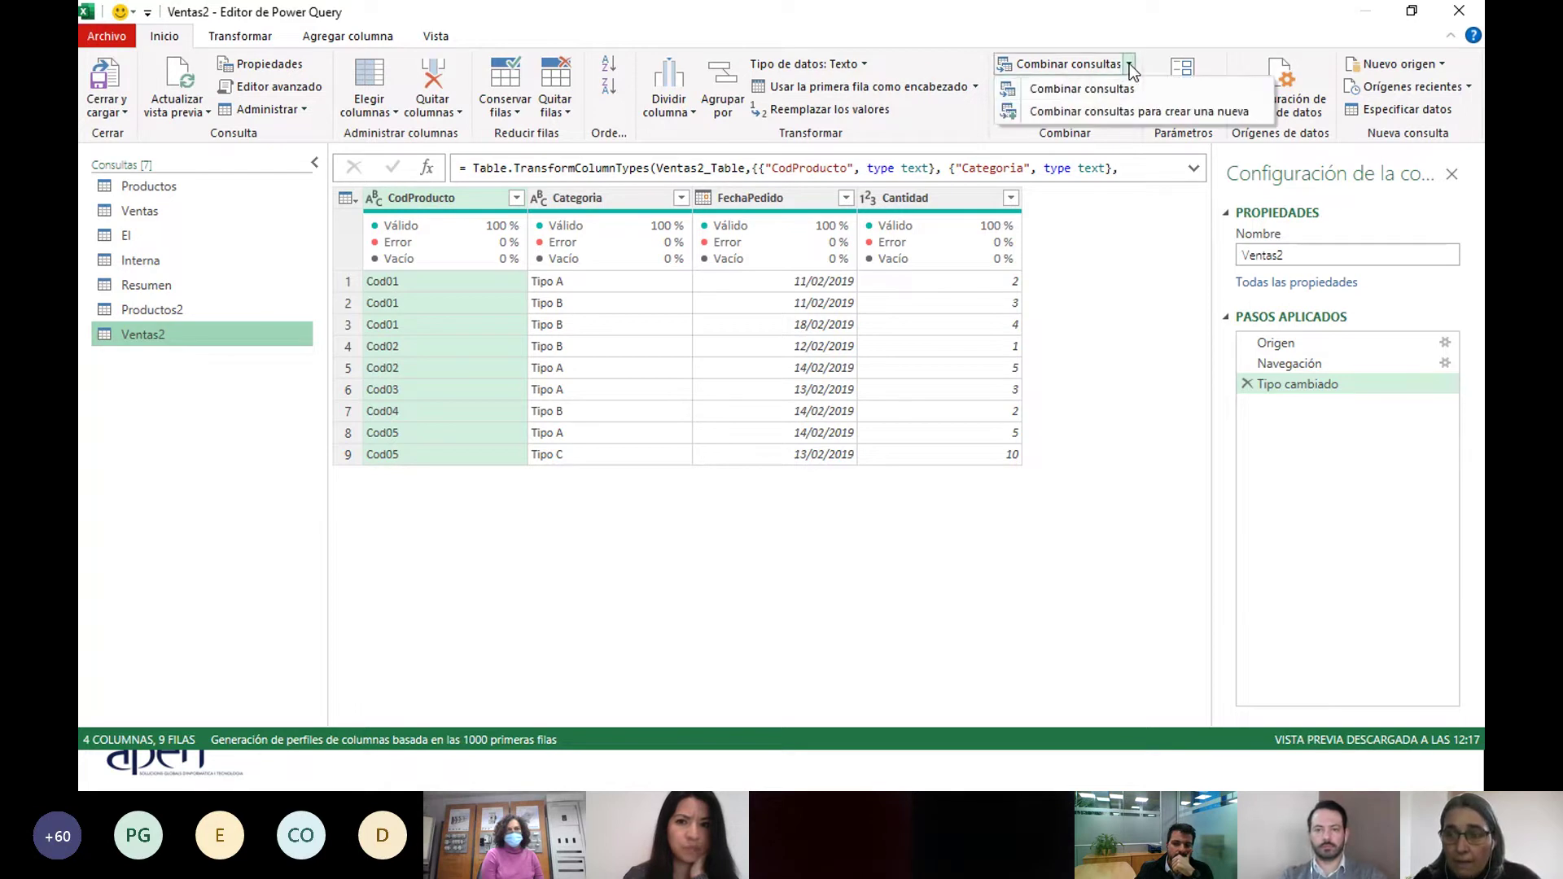
left_click(1106, 111)
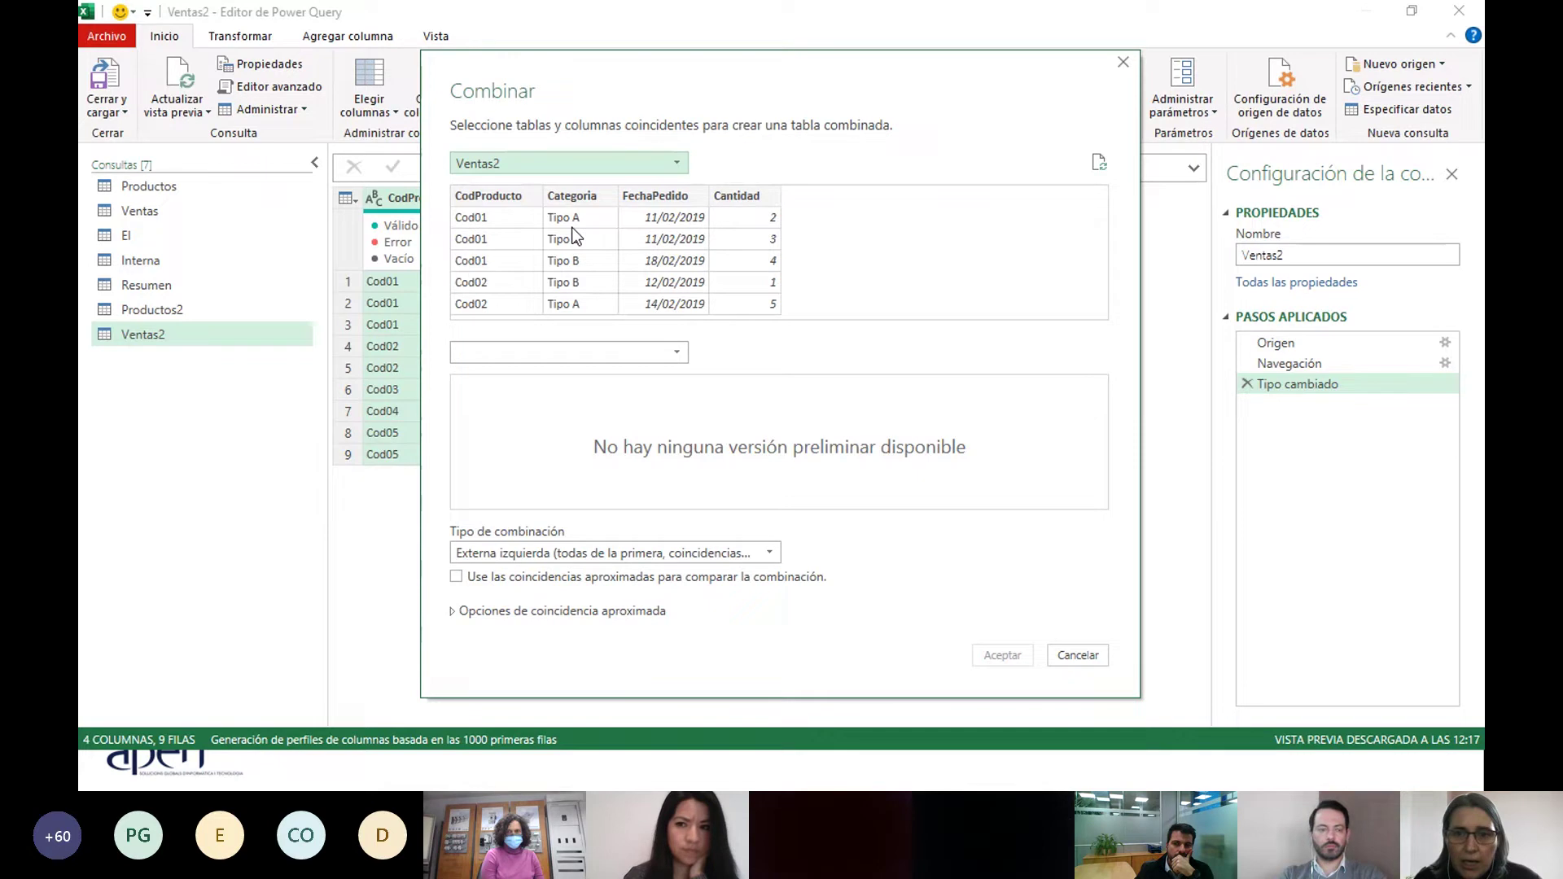
Merge Ventas2 with Productos2 by an inner join, matching CodProducto with CodProducto and Categoria with NombreProducto.
left_click(506, 202)
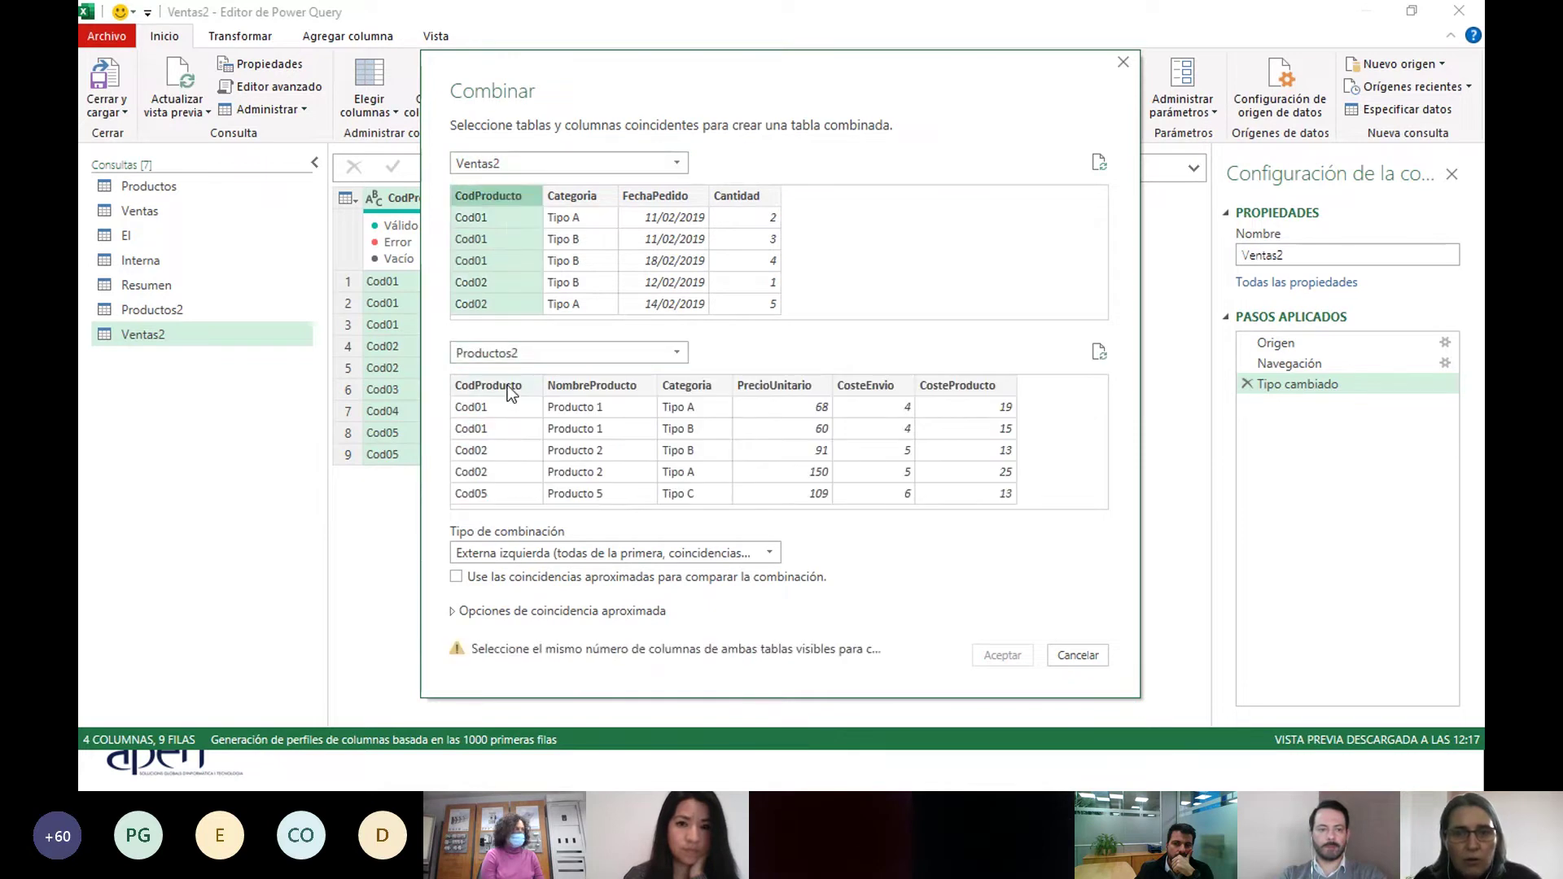
left_click(506, 384)
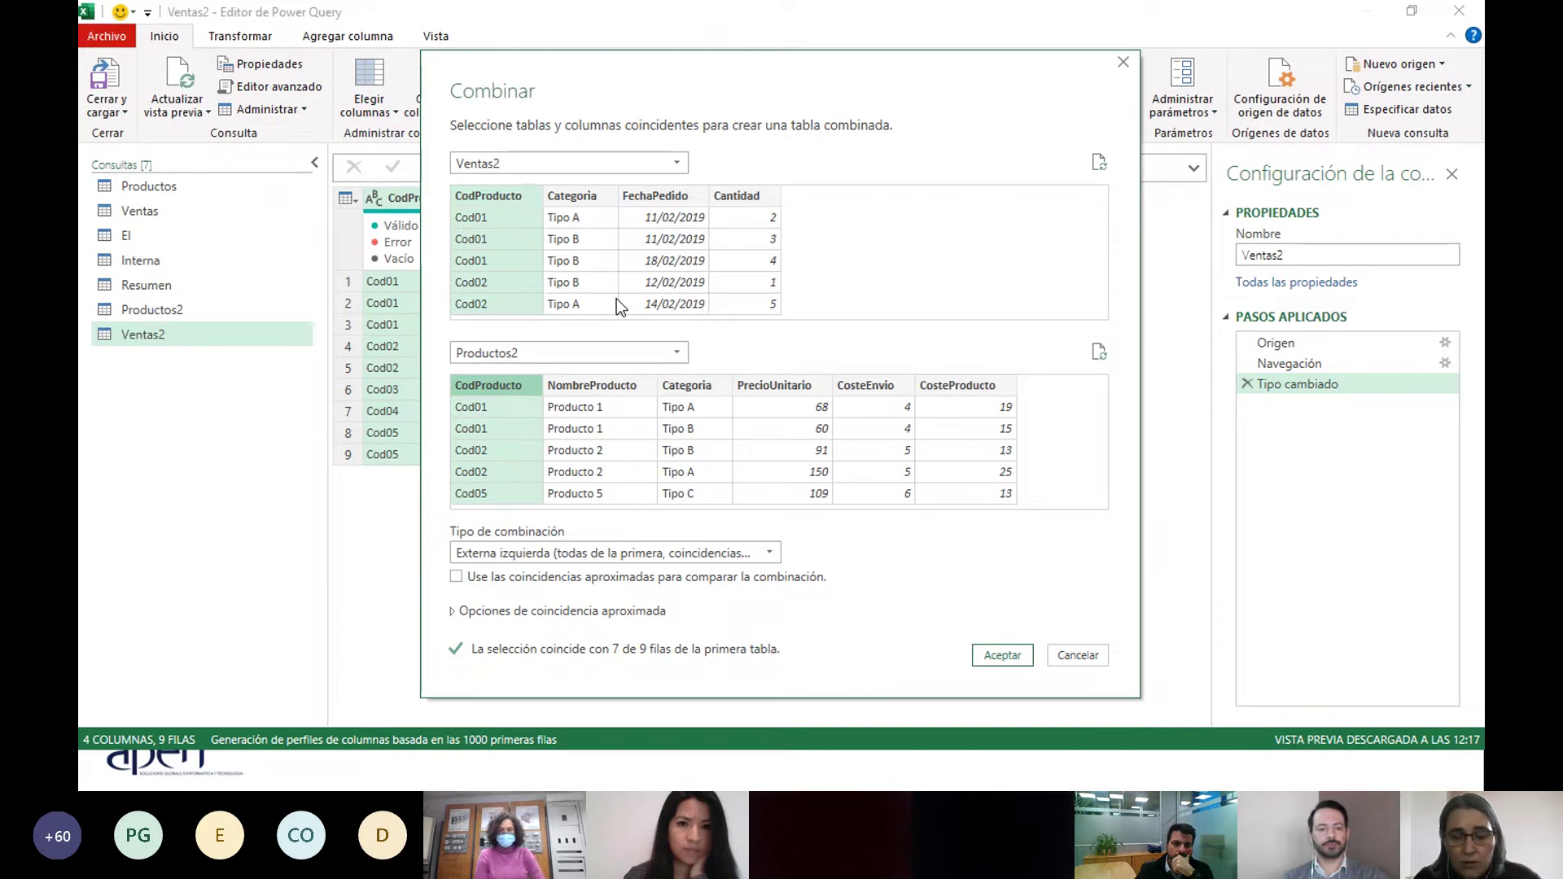
left_click(602, 227, "ctrl")
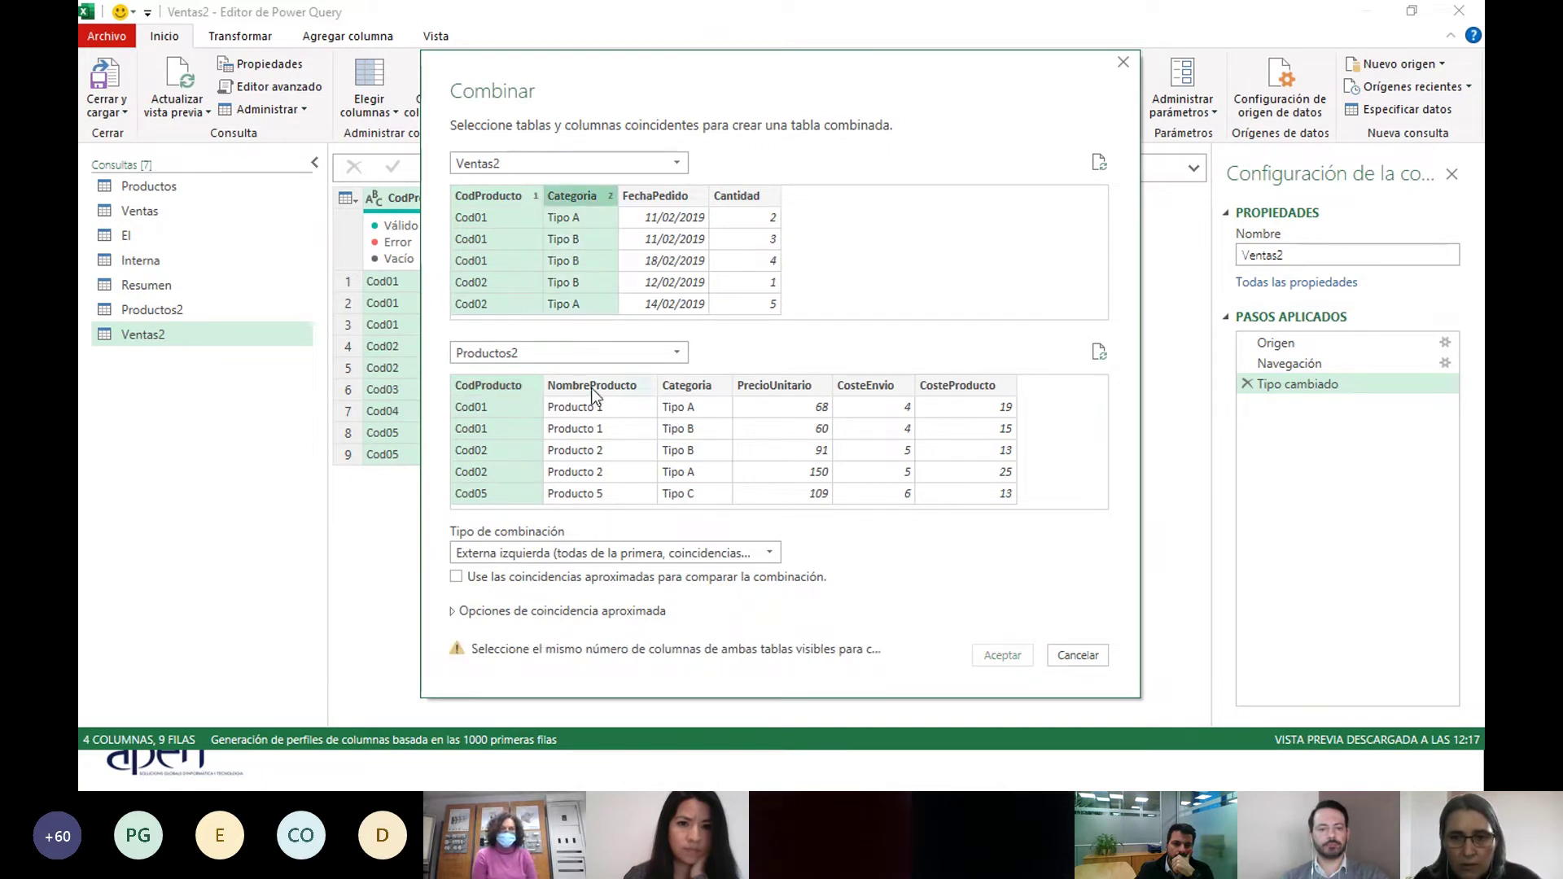
left_click(567, 389, "ctrl")
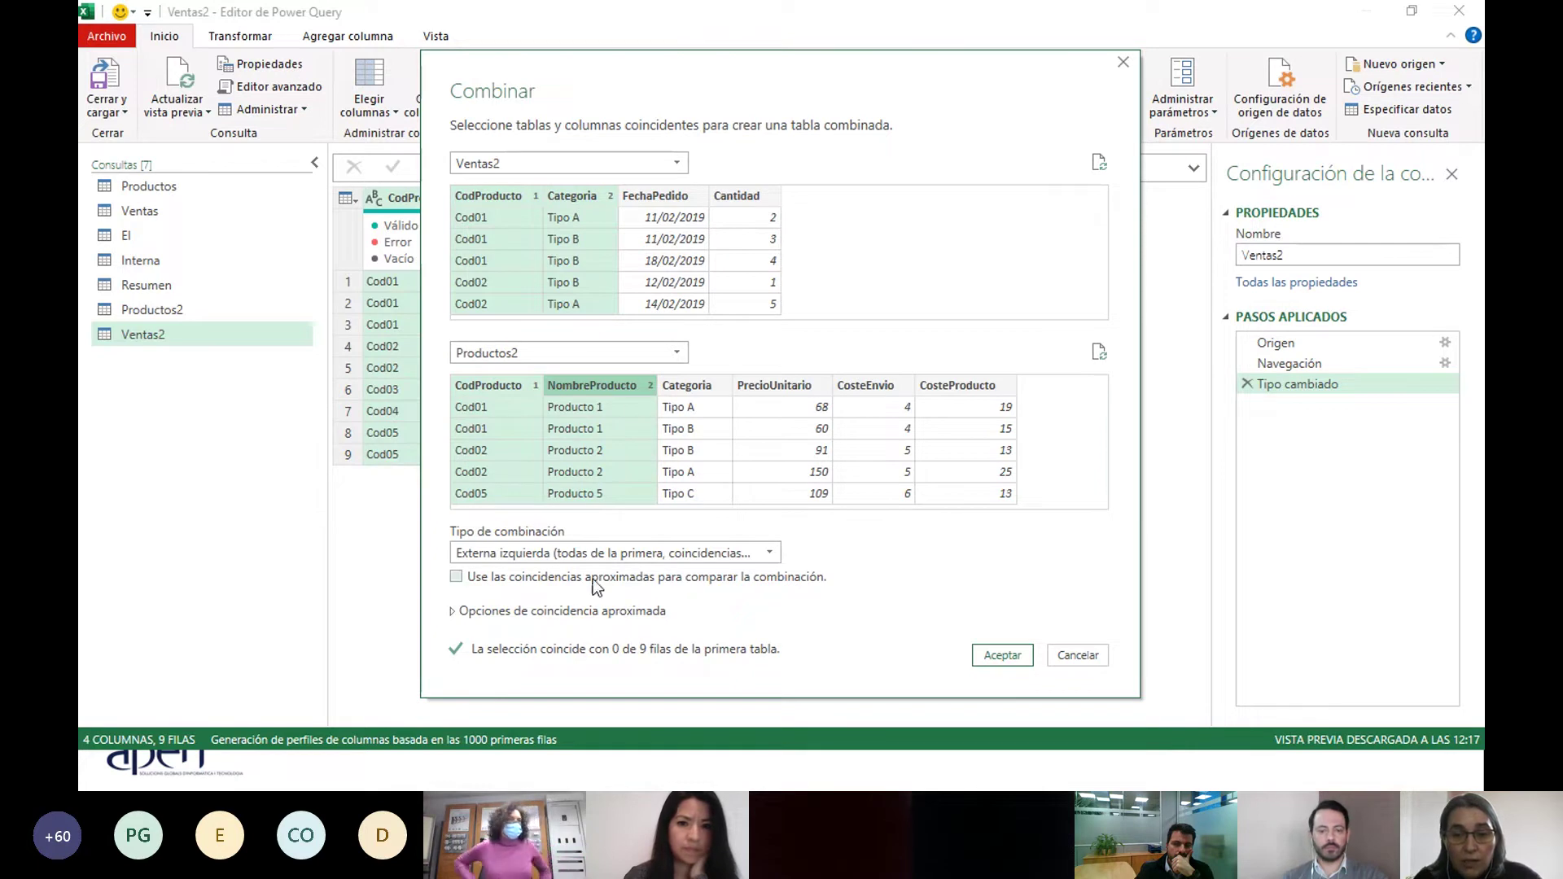
left_click(574, 551)
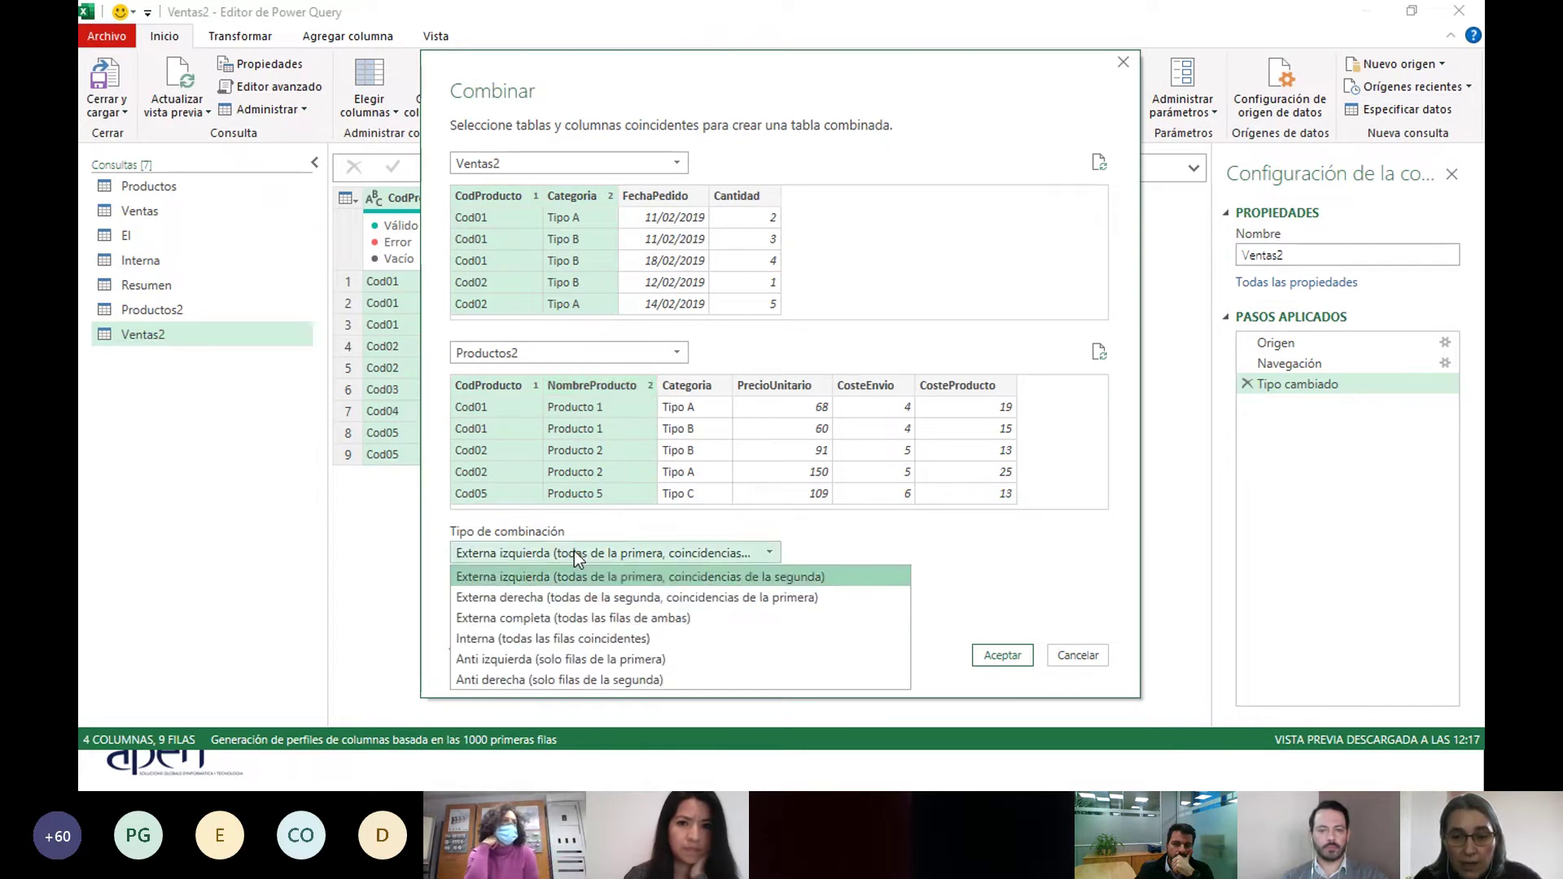
left_click(537, 638)
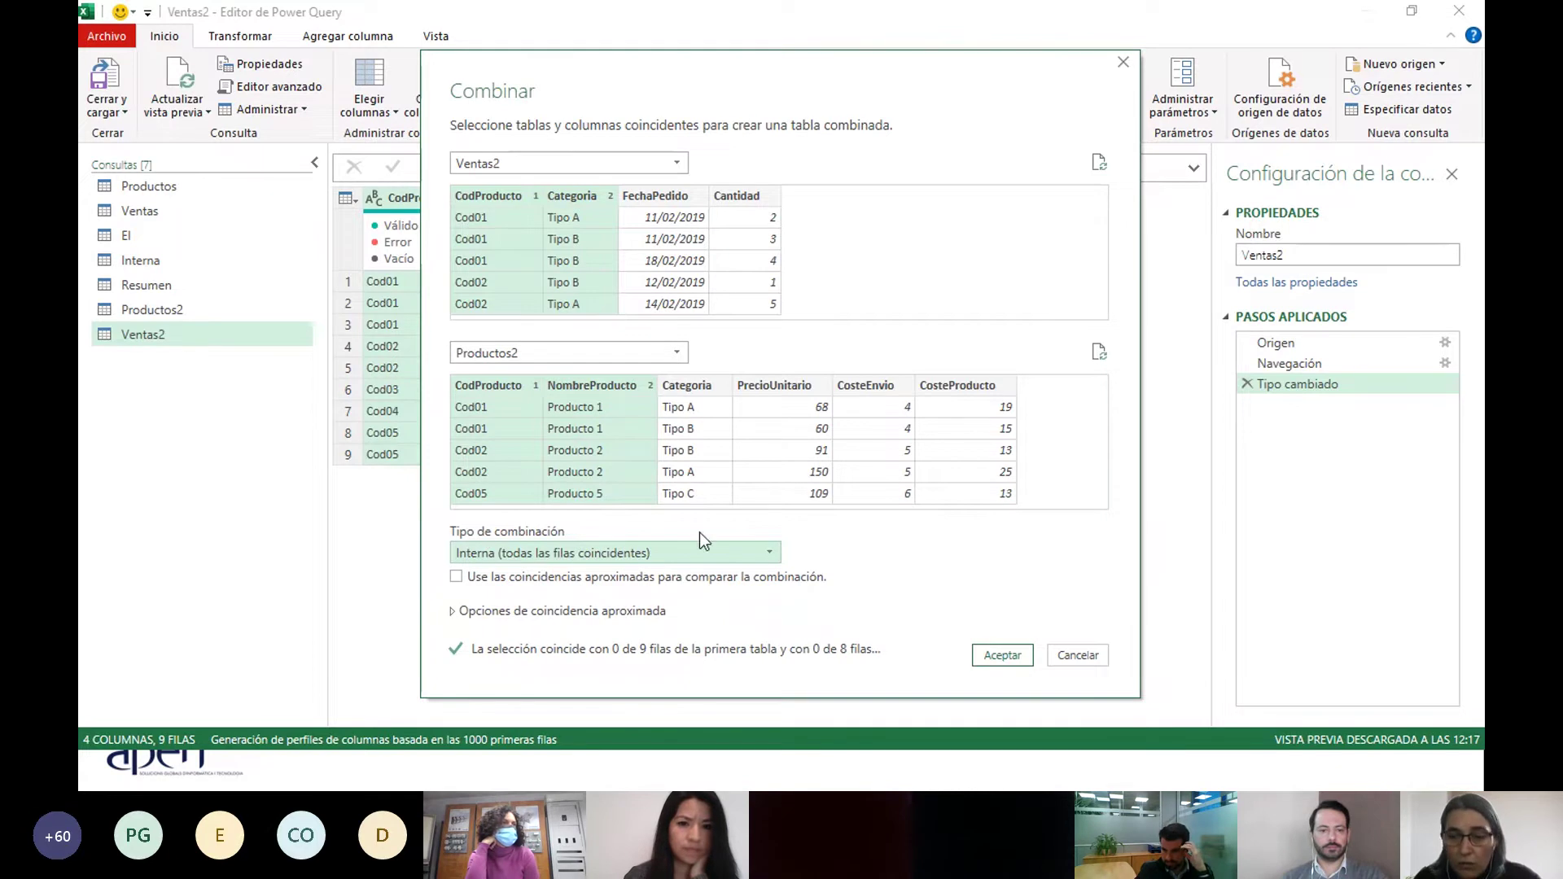
left_click(1000, 653)
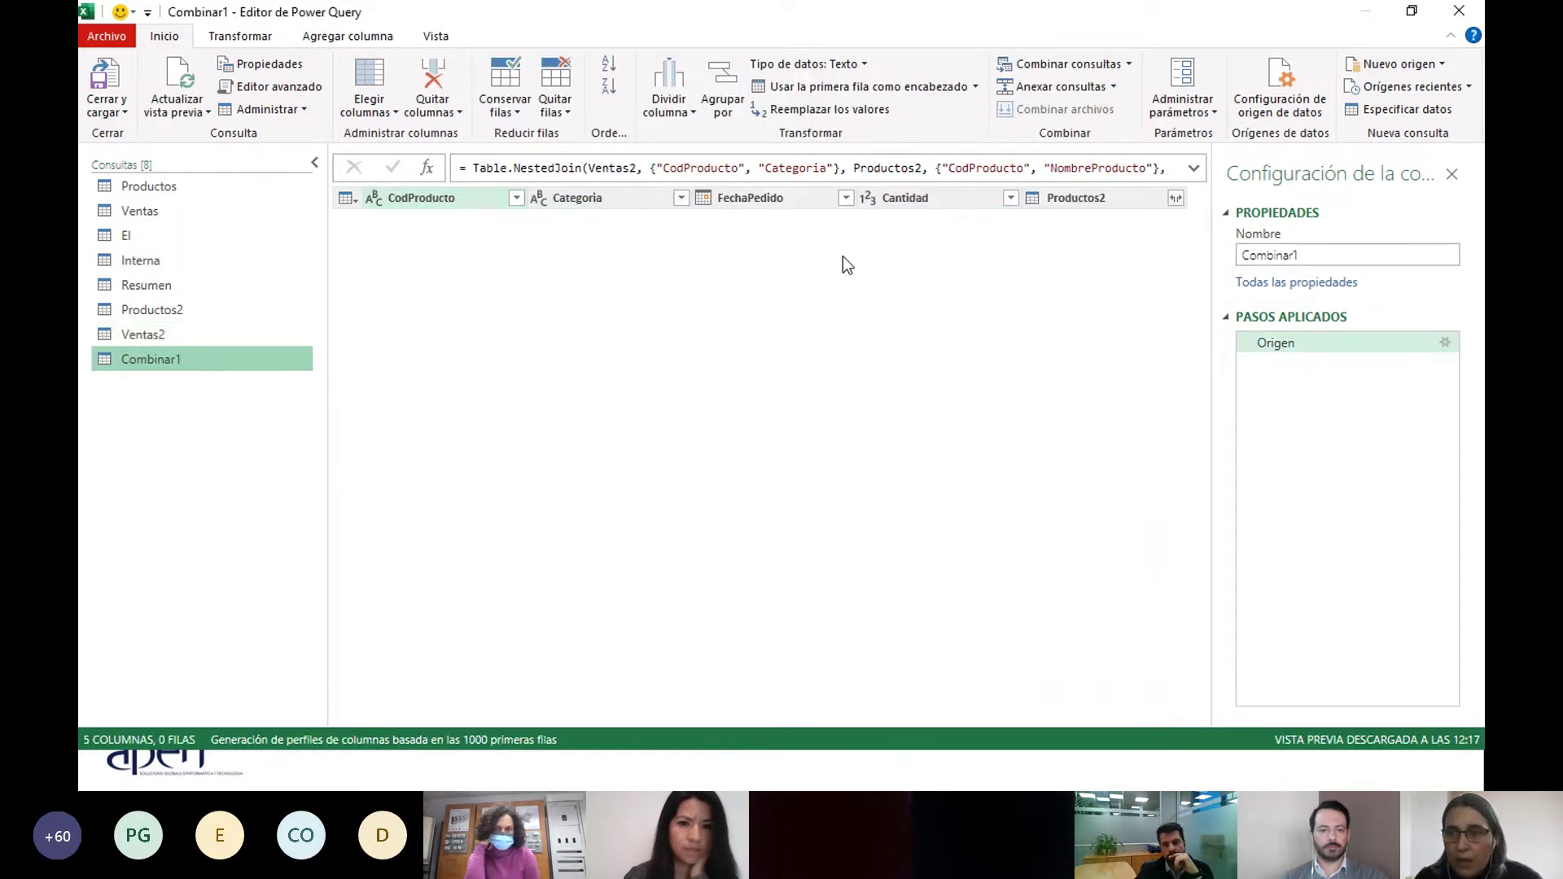
Edit the Combinar1 query's merge to match CodProducto and Categoria in both tables, using an inner join.
right_click(173, 360)
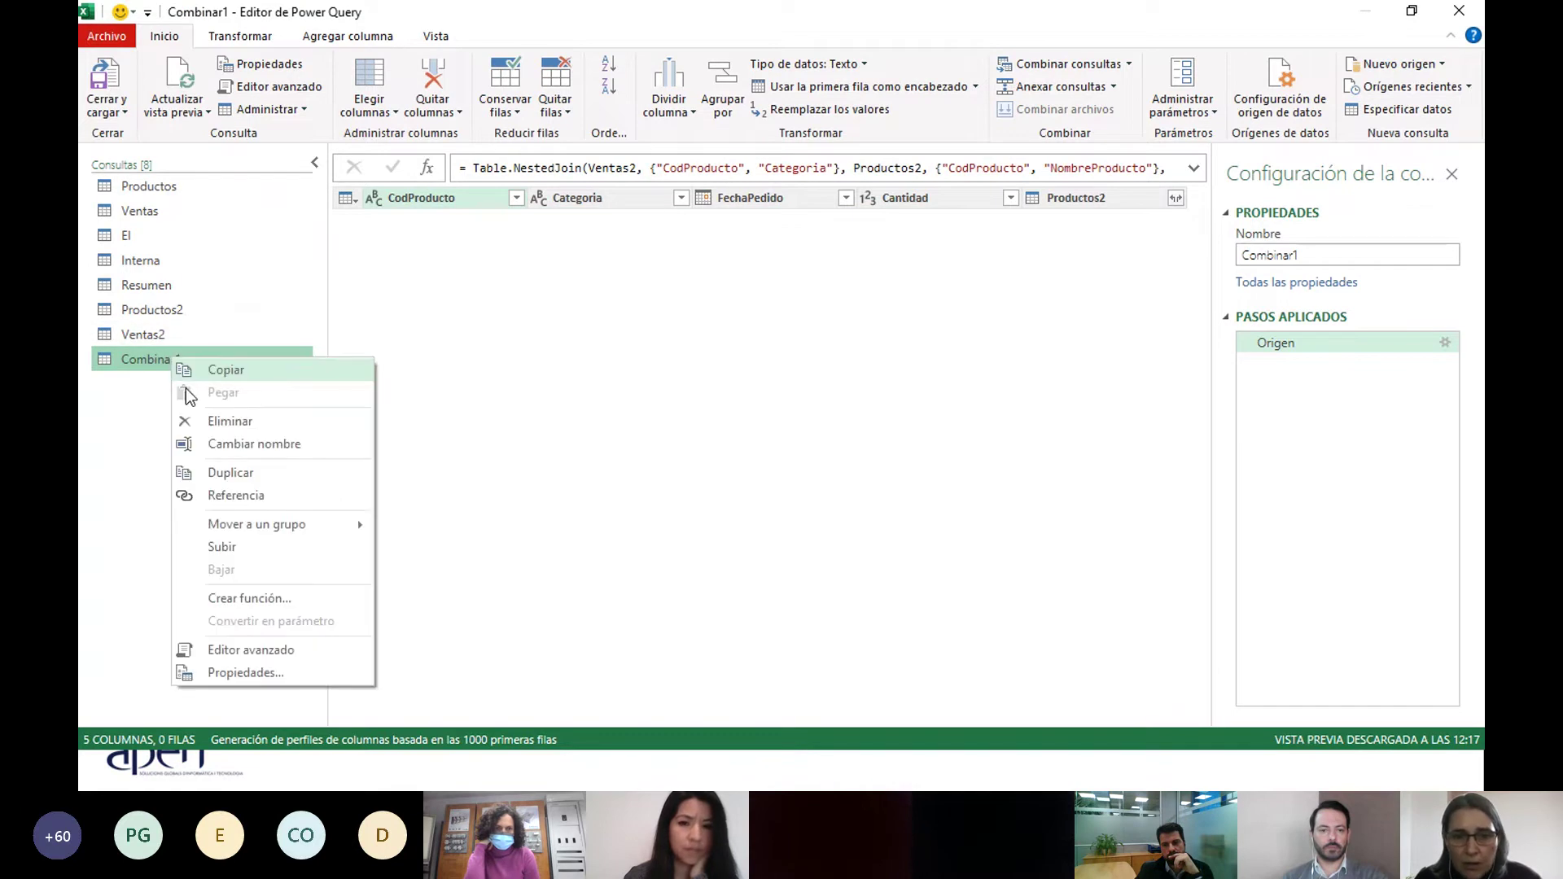
left_click(1445, 346)
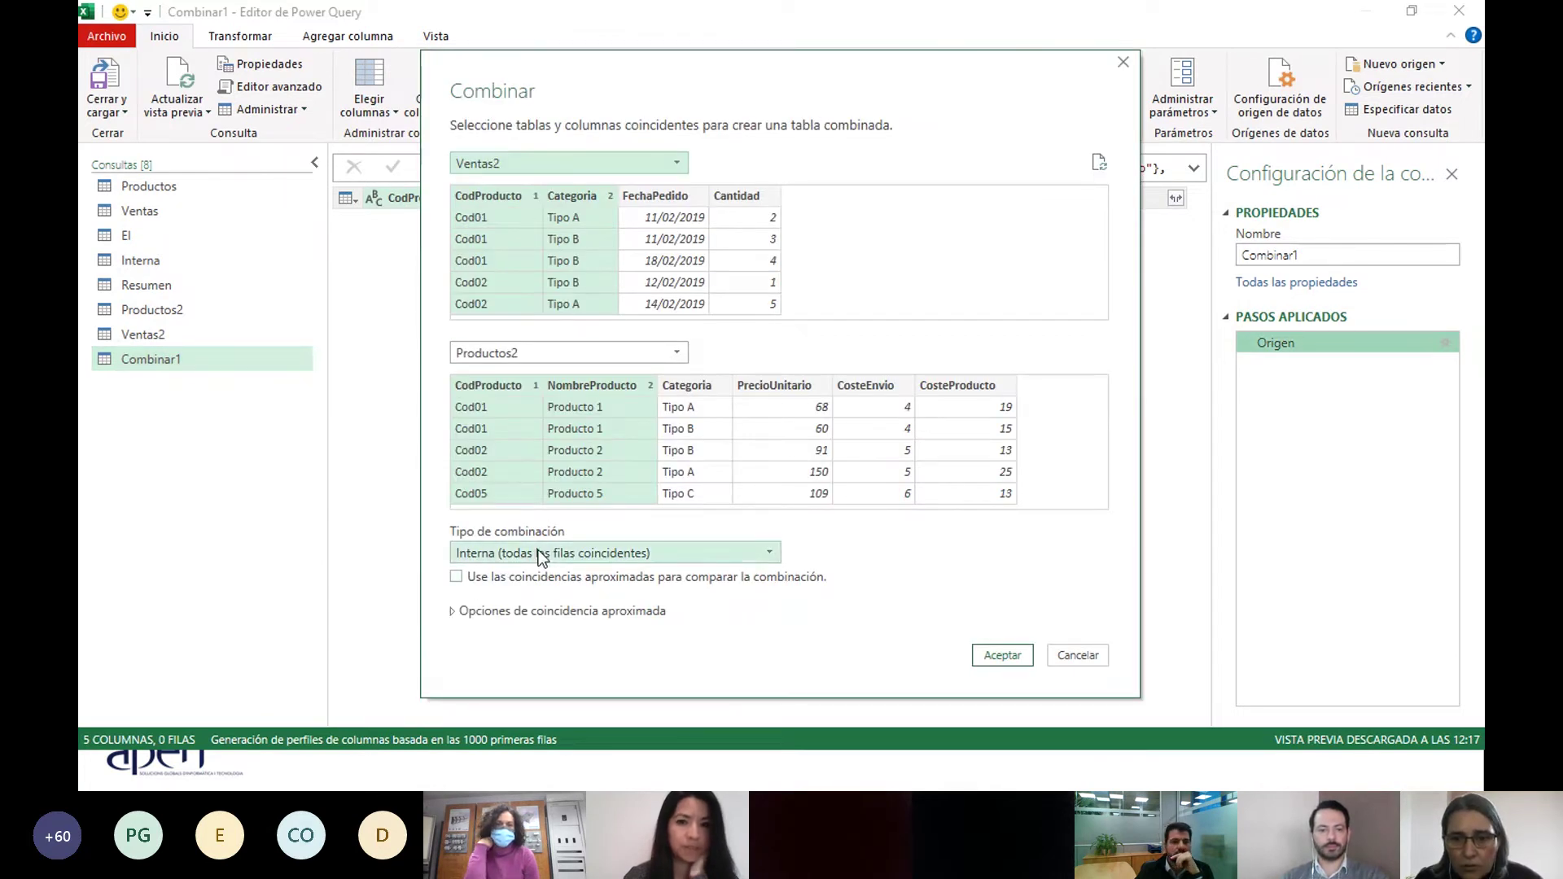
left_click(541, 556)
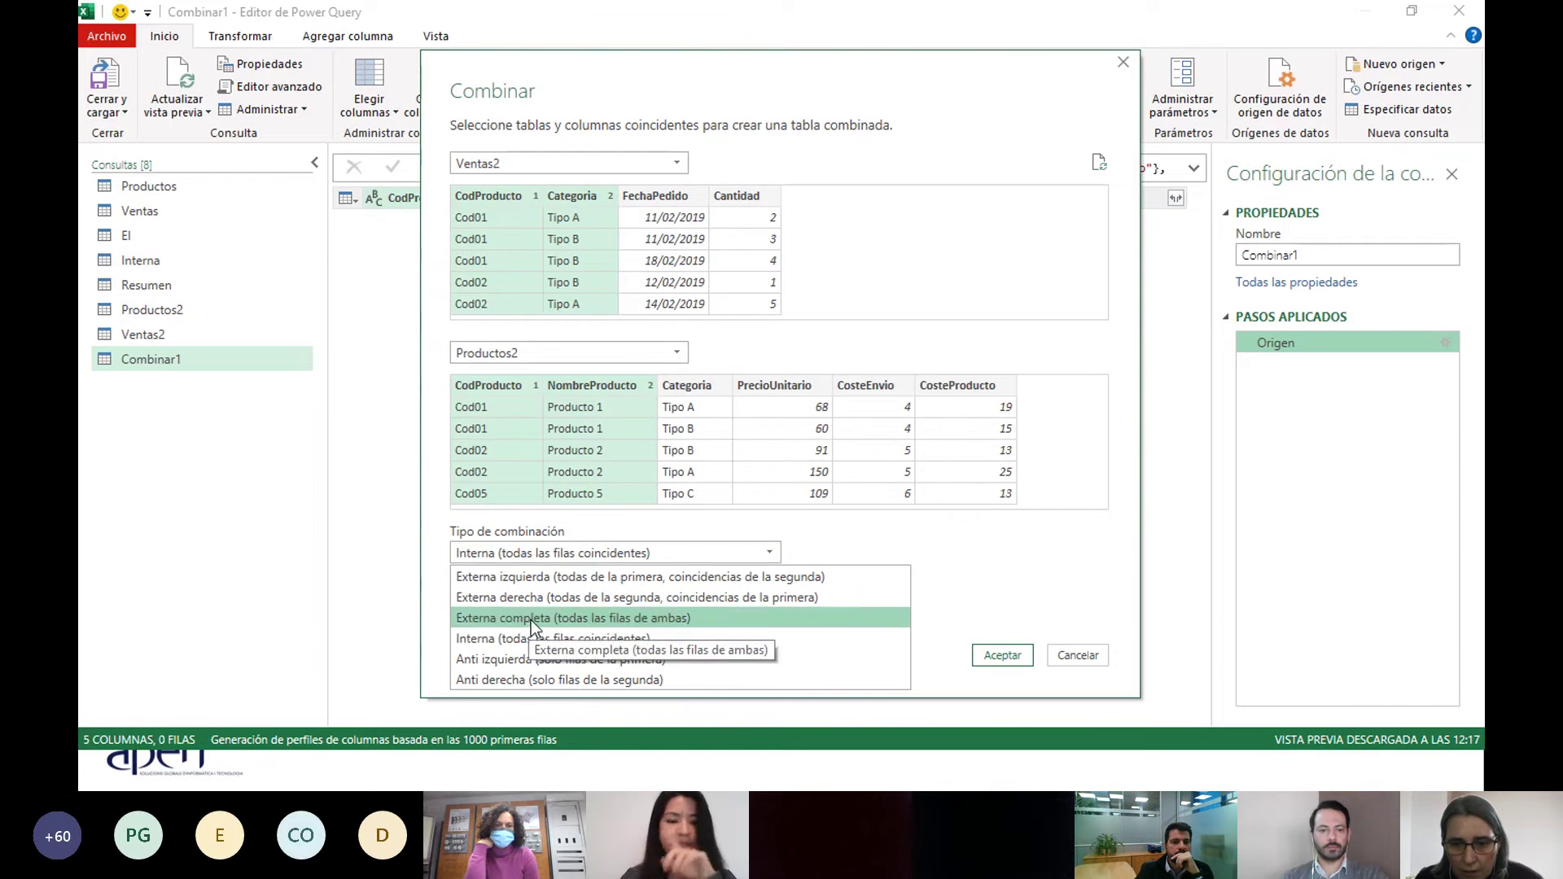
left_click(559, 577)
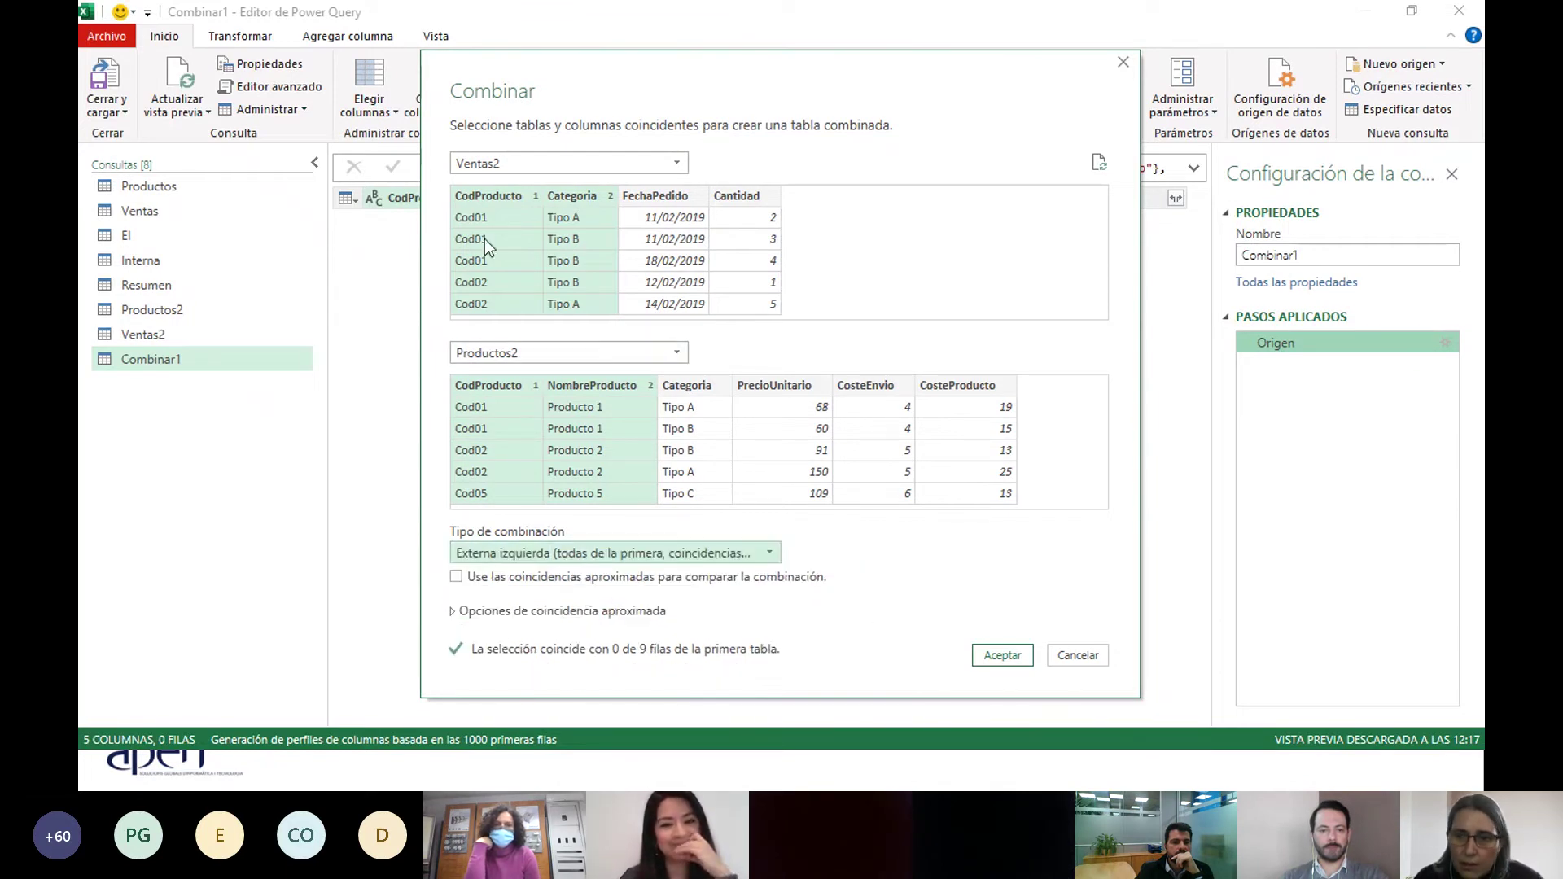
left_click(560, 553)
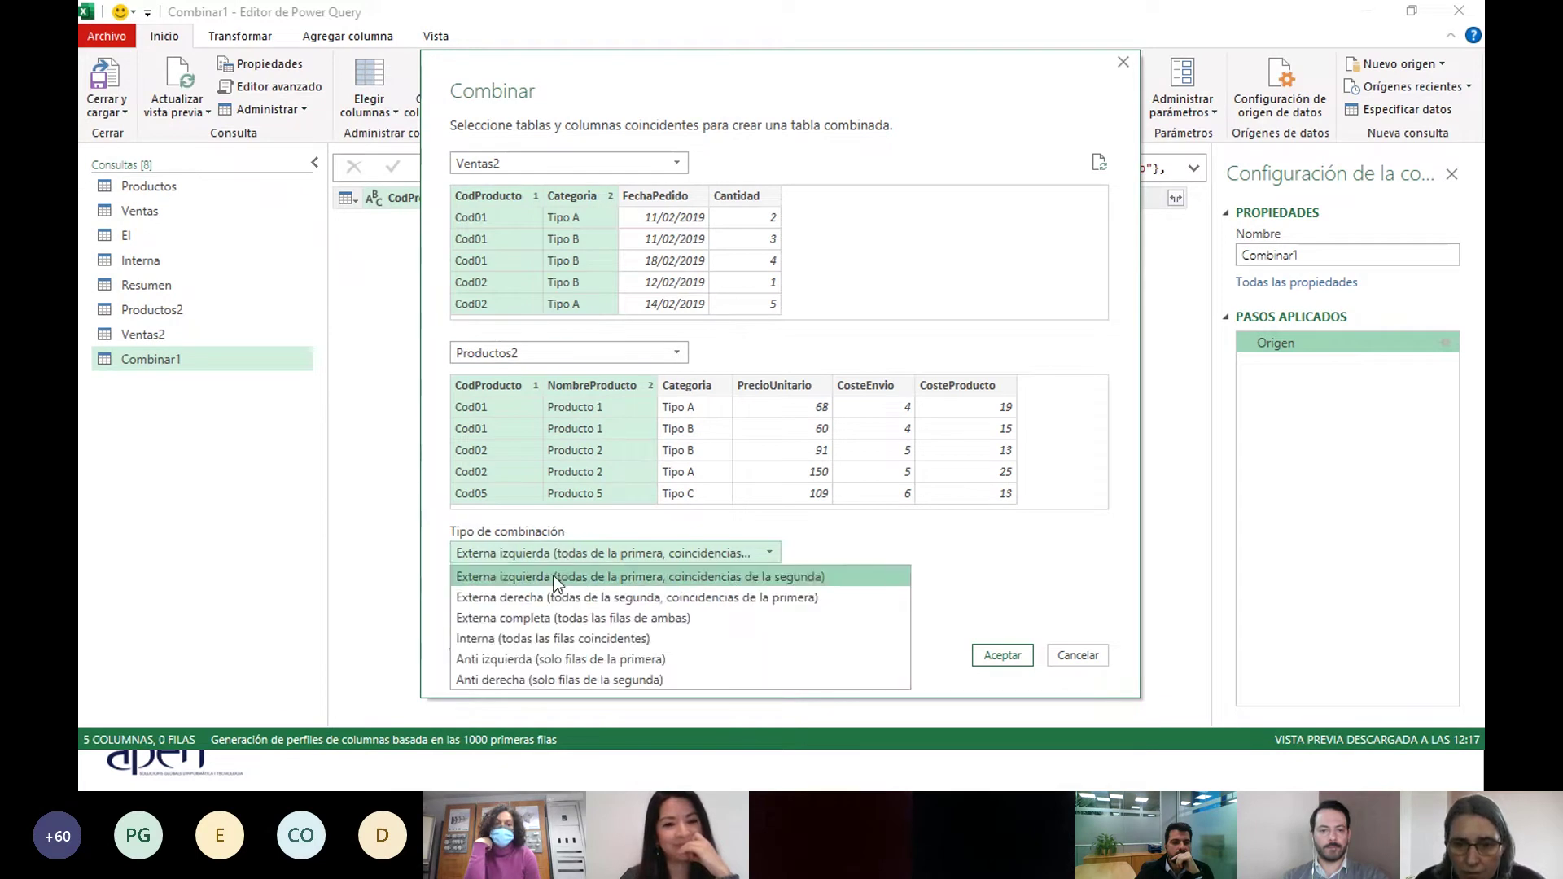
left_click(545, 638)
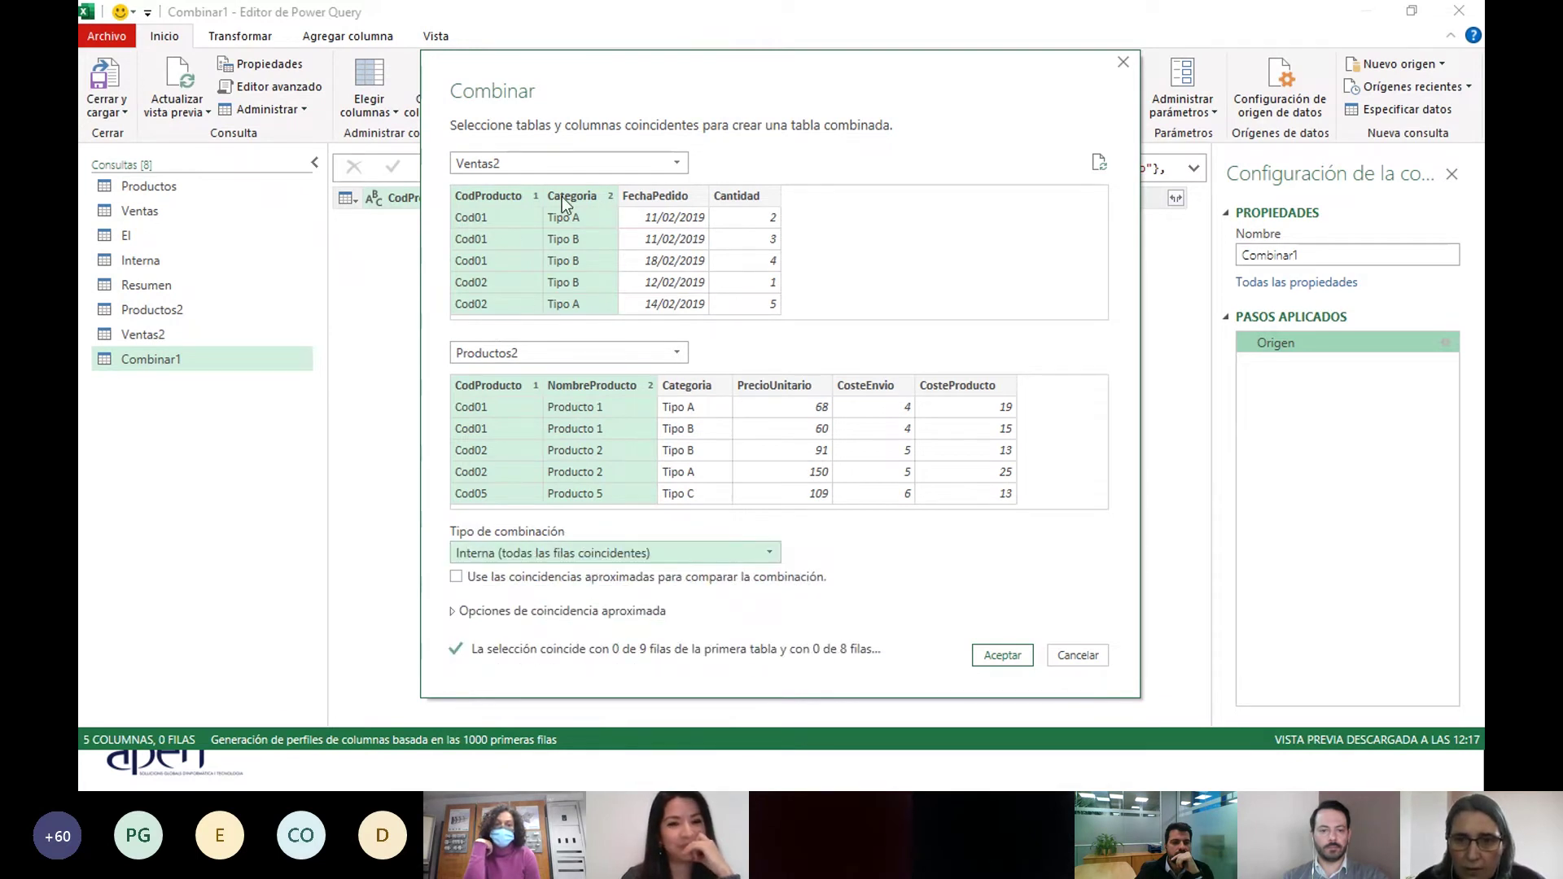
left_click(581, 388)
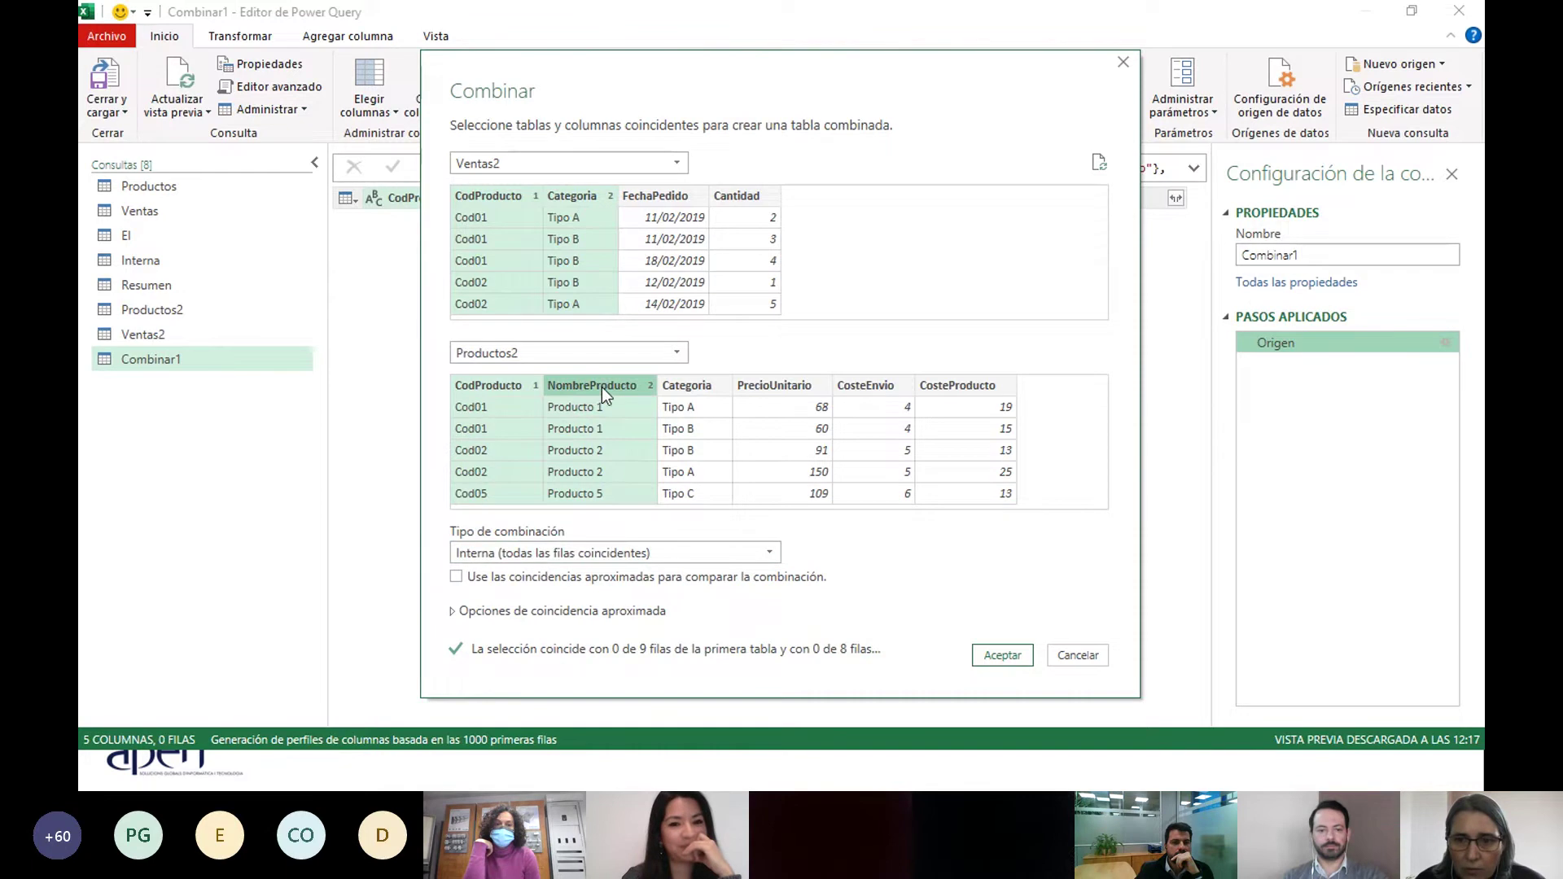
left_click(602, 388, "ctrl")
left_click(675, 385, "ctrl")
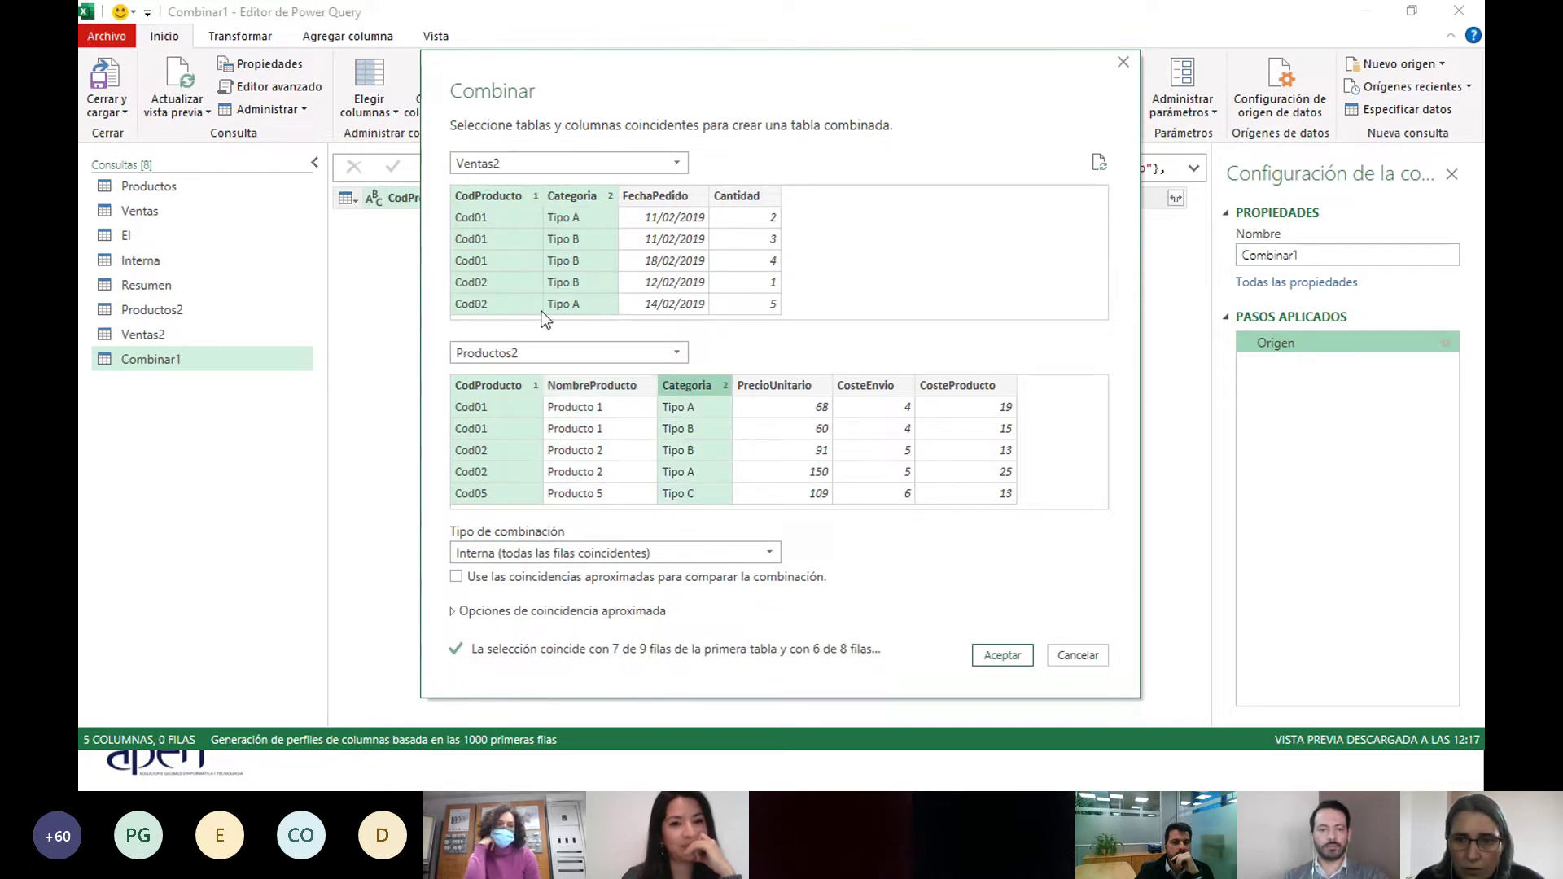
left_click(1000, 655)
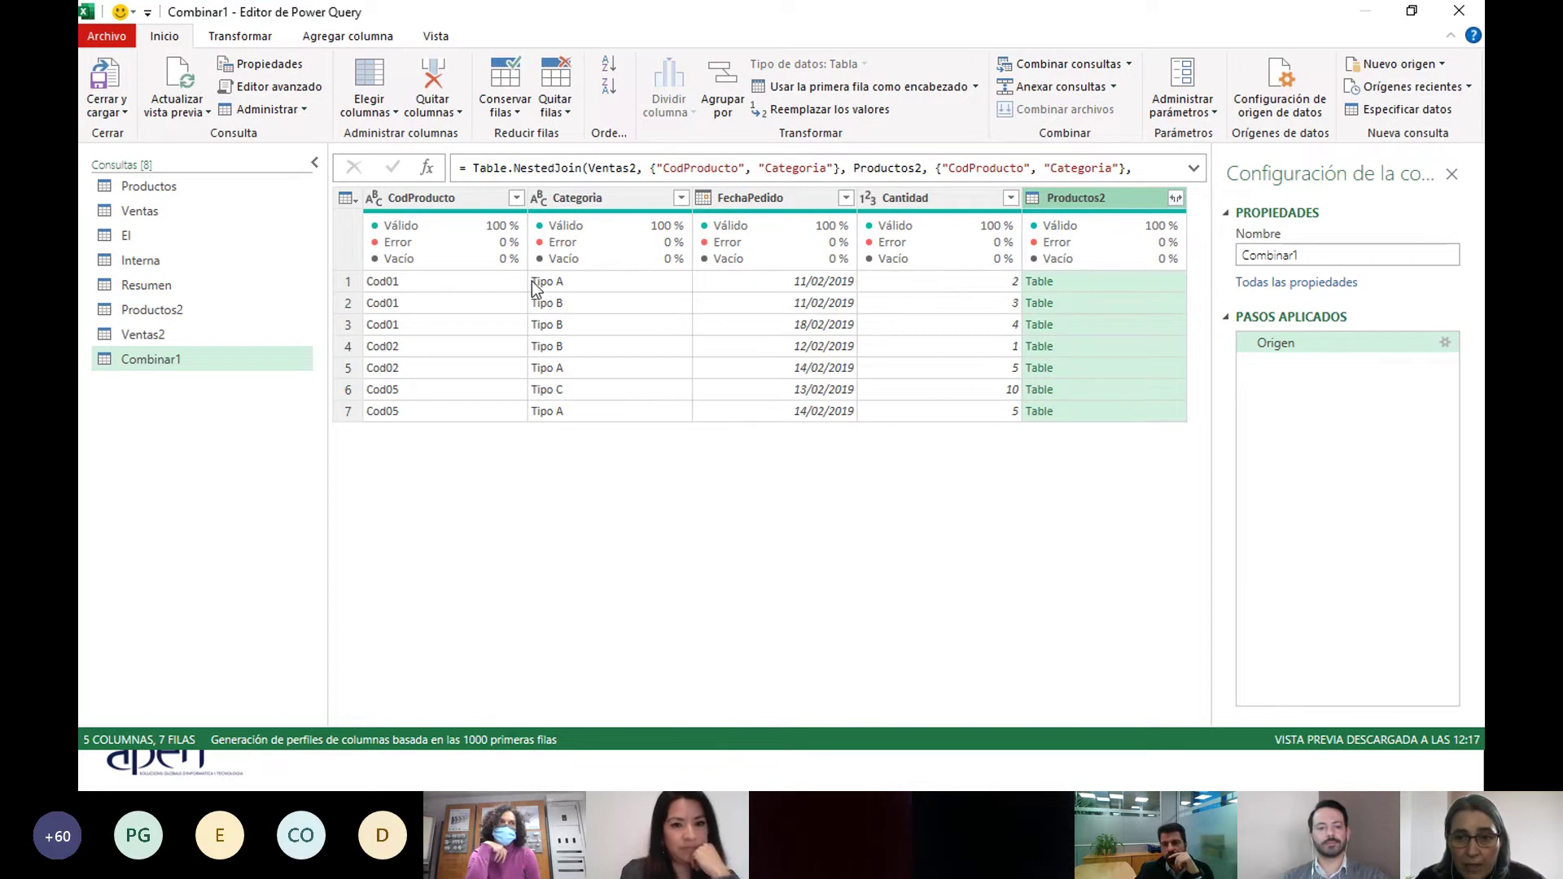
Expand the Productos2 column to NombreProducto and PrecioUnitario, and load the queries into the workbook.
left_click(1175, 198)
left_click(894, 302)
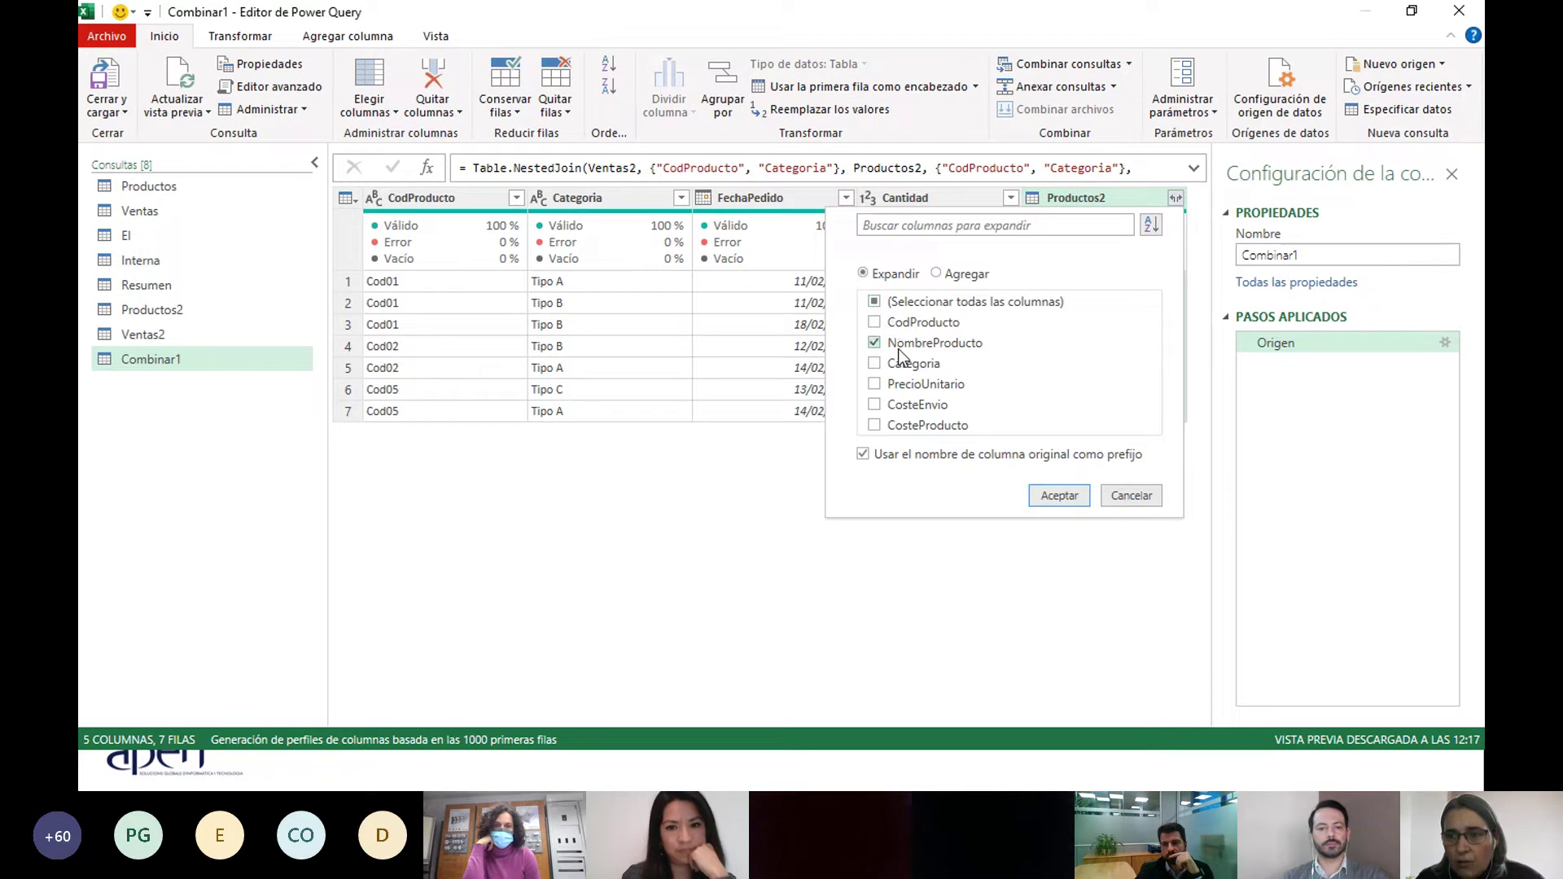
left_click(1034, 493)
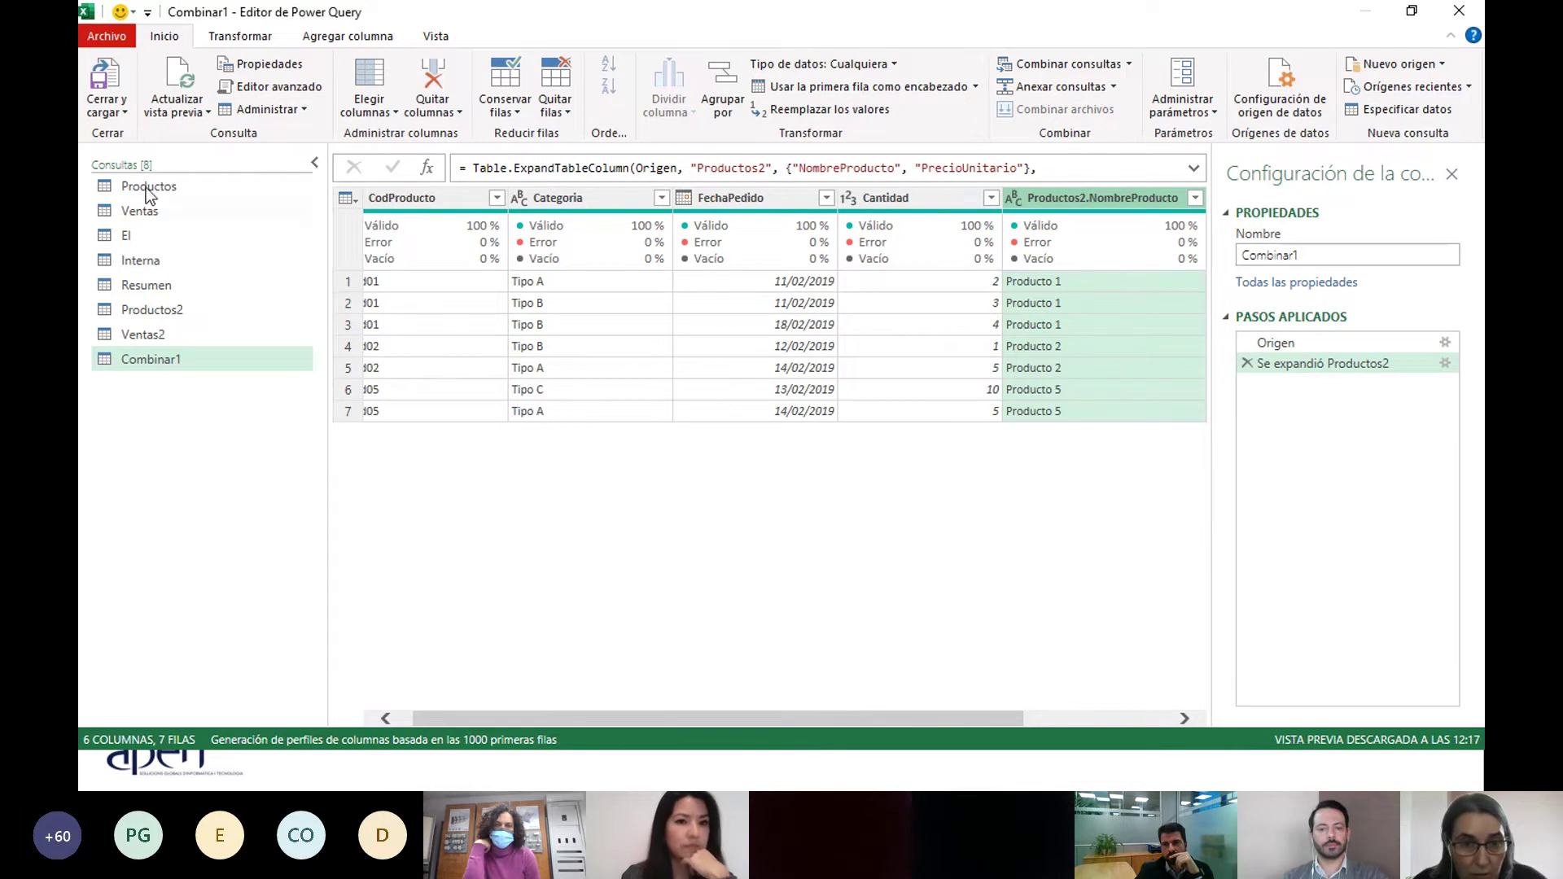
left_click(104, 81)
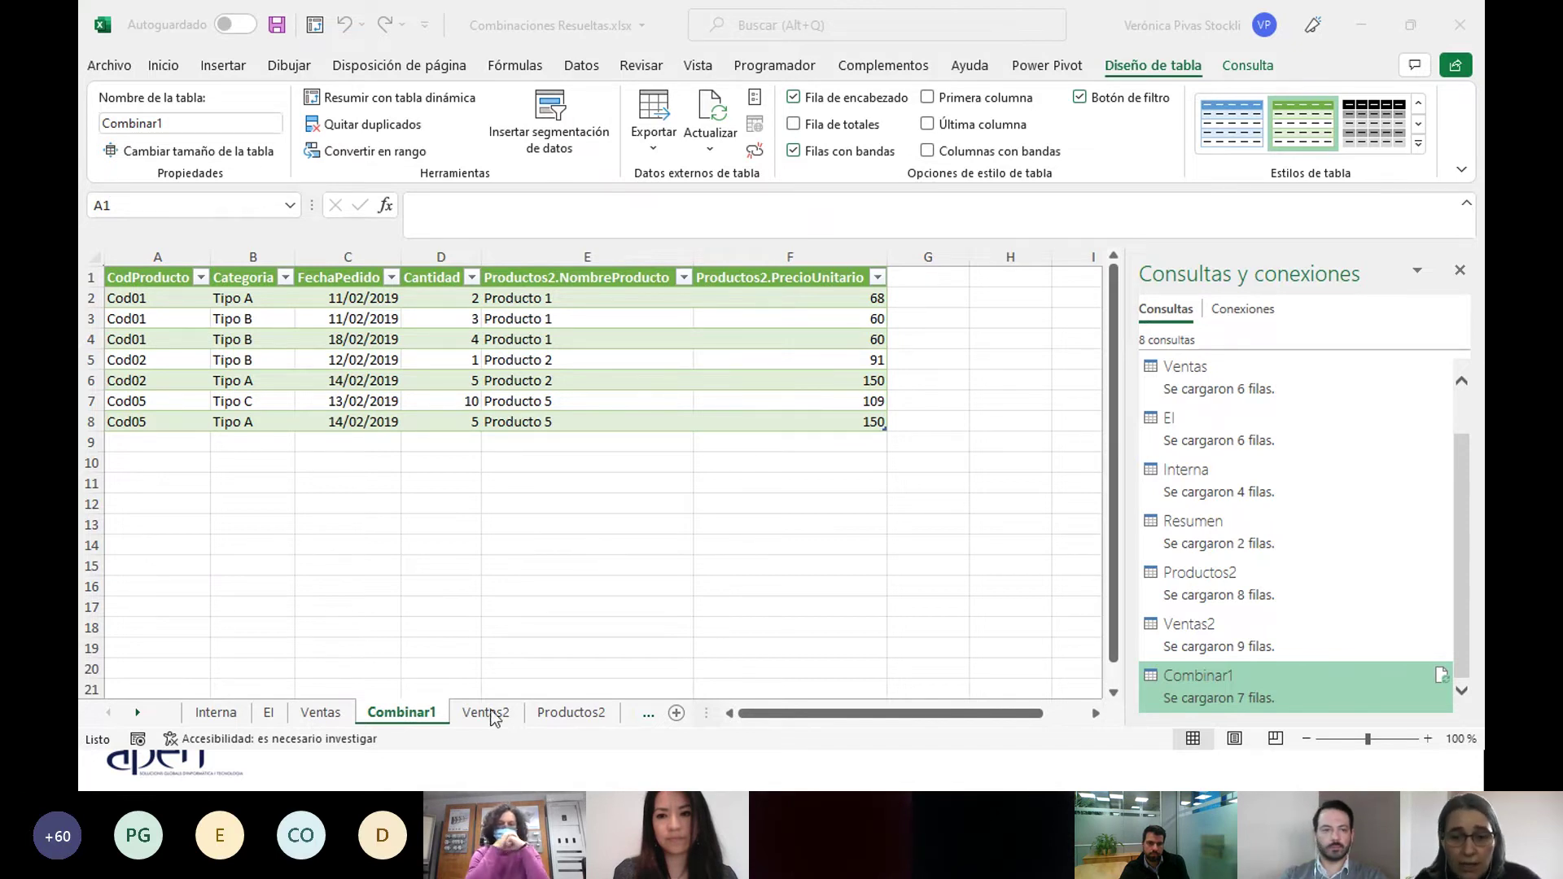
Add four blank rows at the end of the Productos2 table on its sheet and select the range A10:E14.
left_click(576, 715)
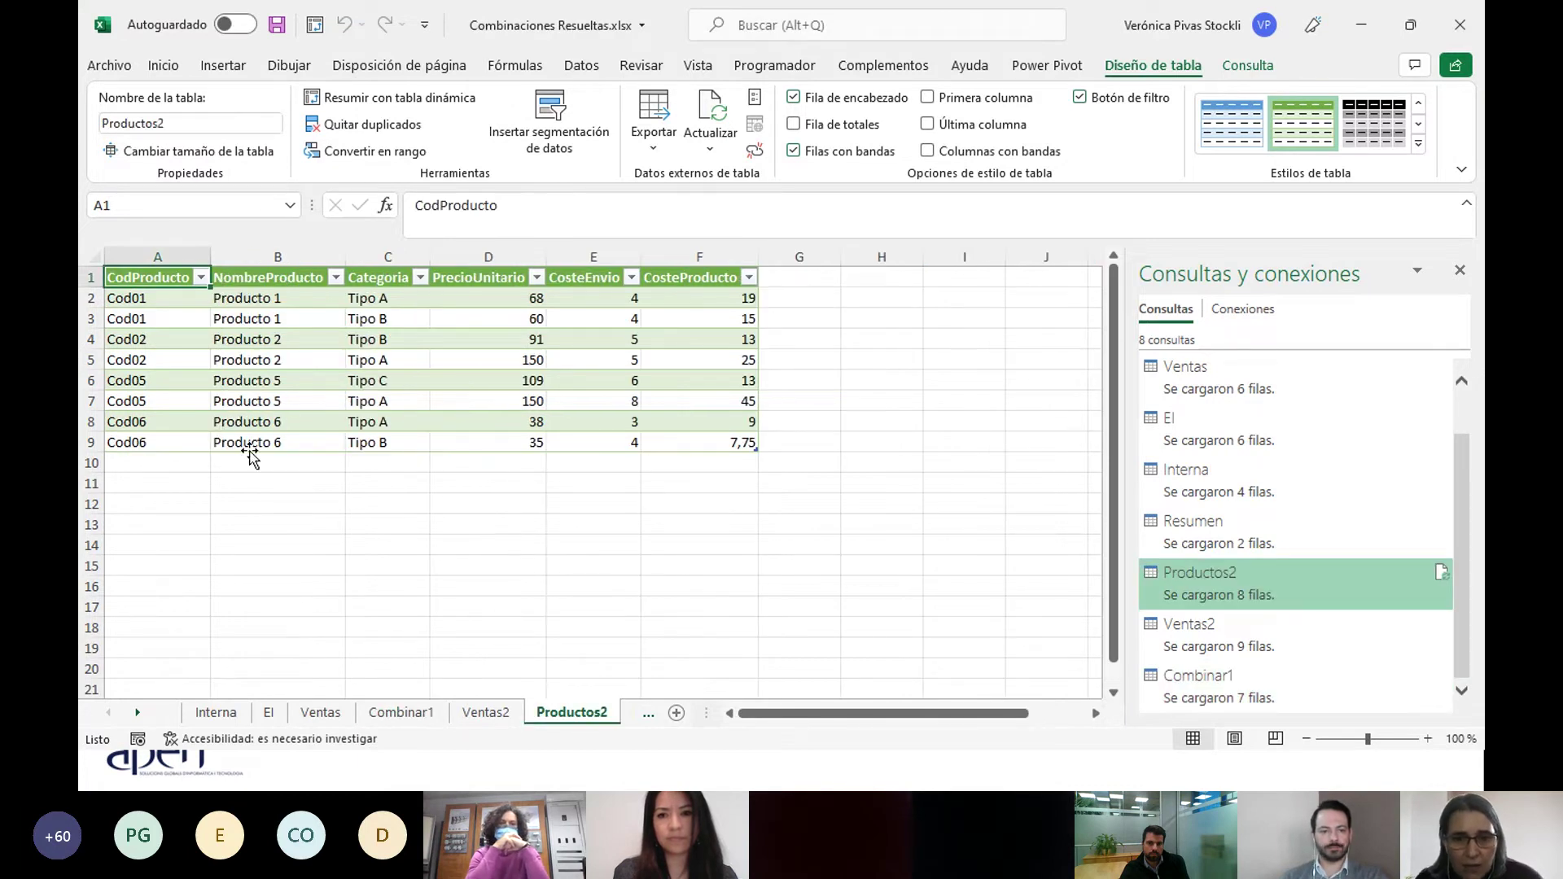
left_click(162, 444)
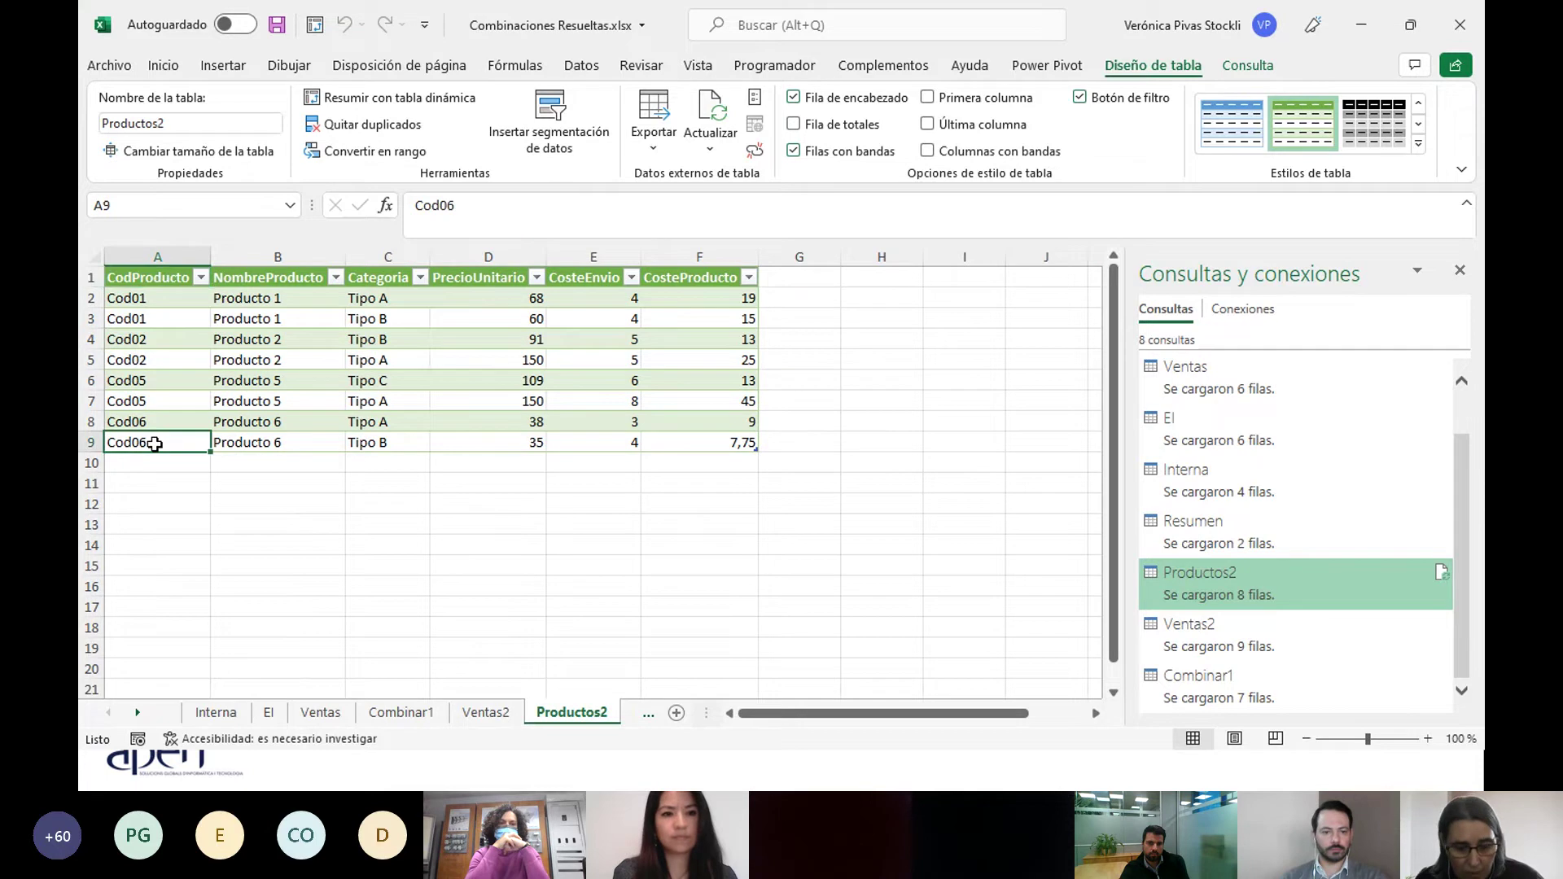
key("Right")
key("Right")
key("Right")
key("Right")
key("Tab")
key("Tab")
key("Tab")
key("Tab")
key("Tab")
key("Tab")
key("Tab")
key("Tab")
key("Tab")
key("Tab")
key("Tab")
key("Tab")
key("Tab")
key("Tab")
key("Tab")
key("Tab")
key("Tab")
key("Tab")
key("Tab")
key("Tab")
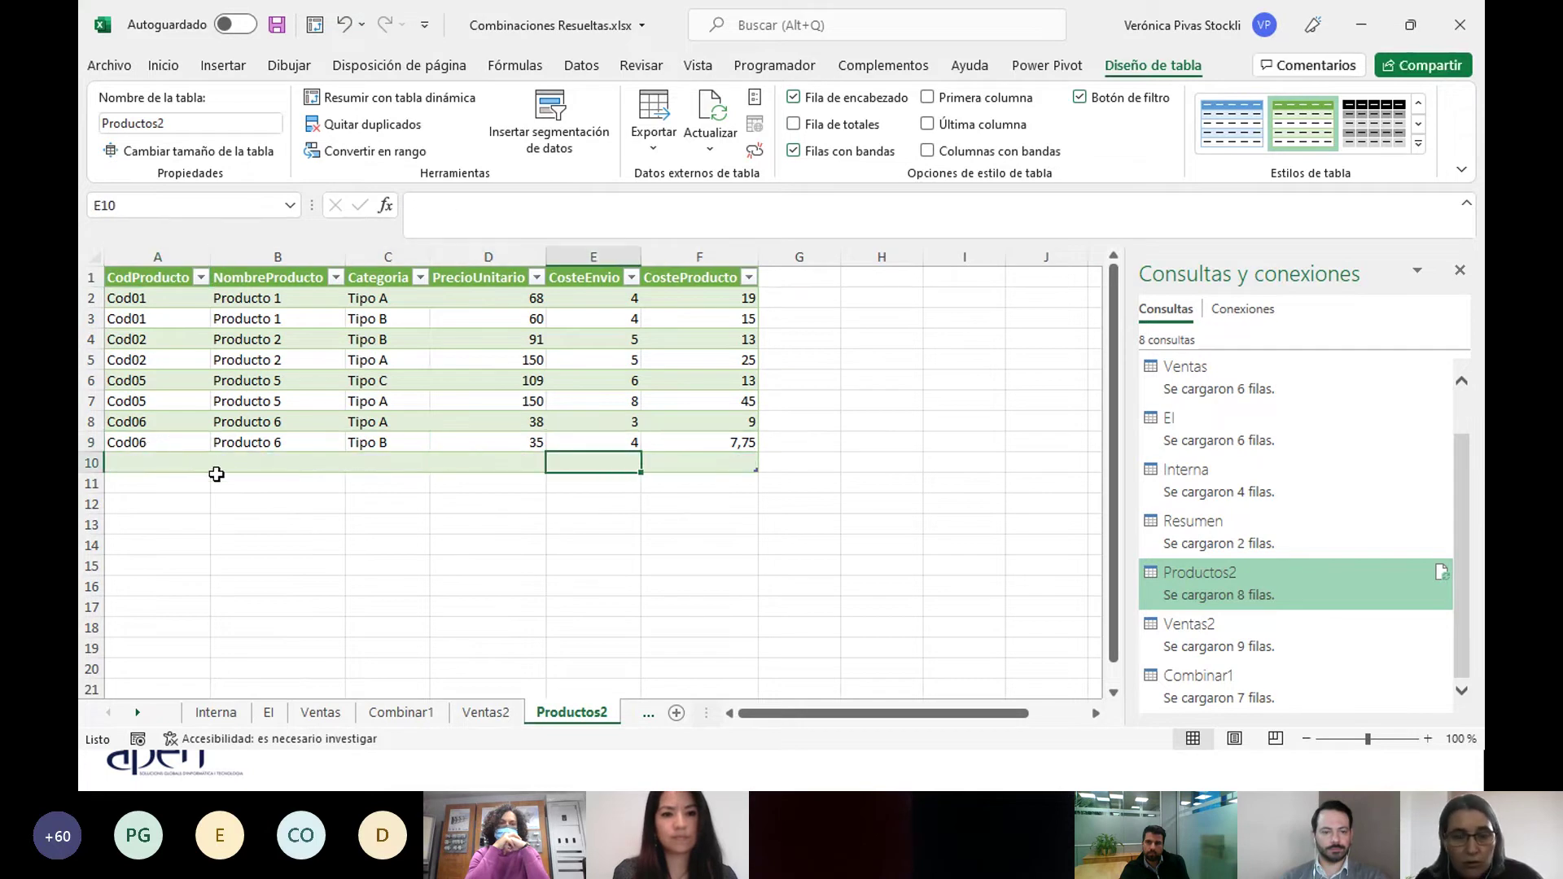
left_click_drag(174, 467, 563, 537)
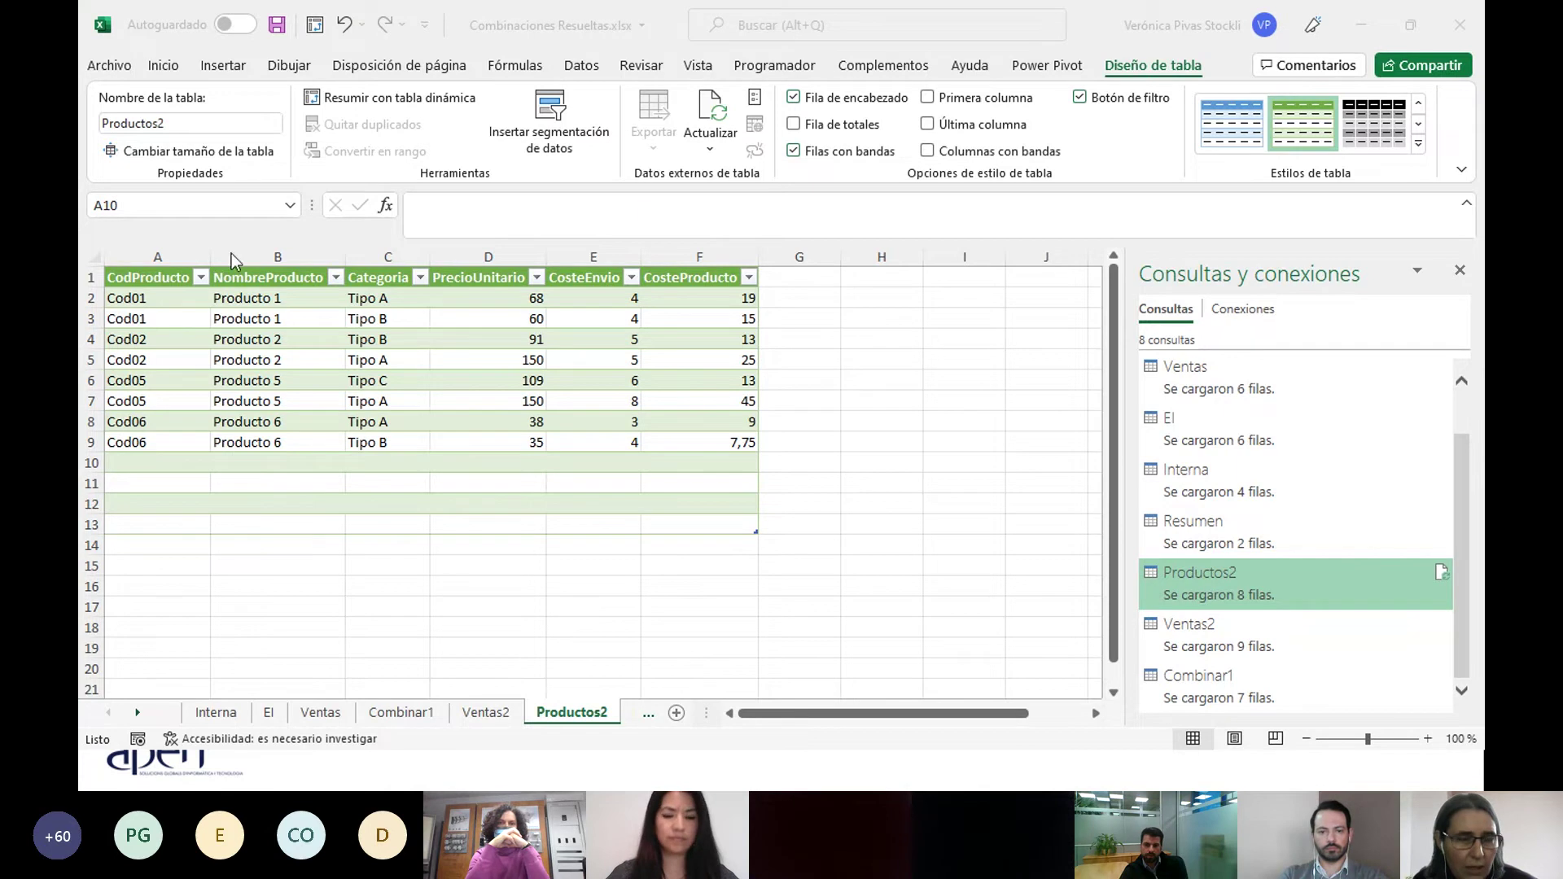
Open the Productos2 query for editing in Power Query and switch to the Combinar1 query.
left_click(1222, 579)
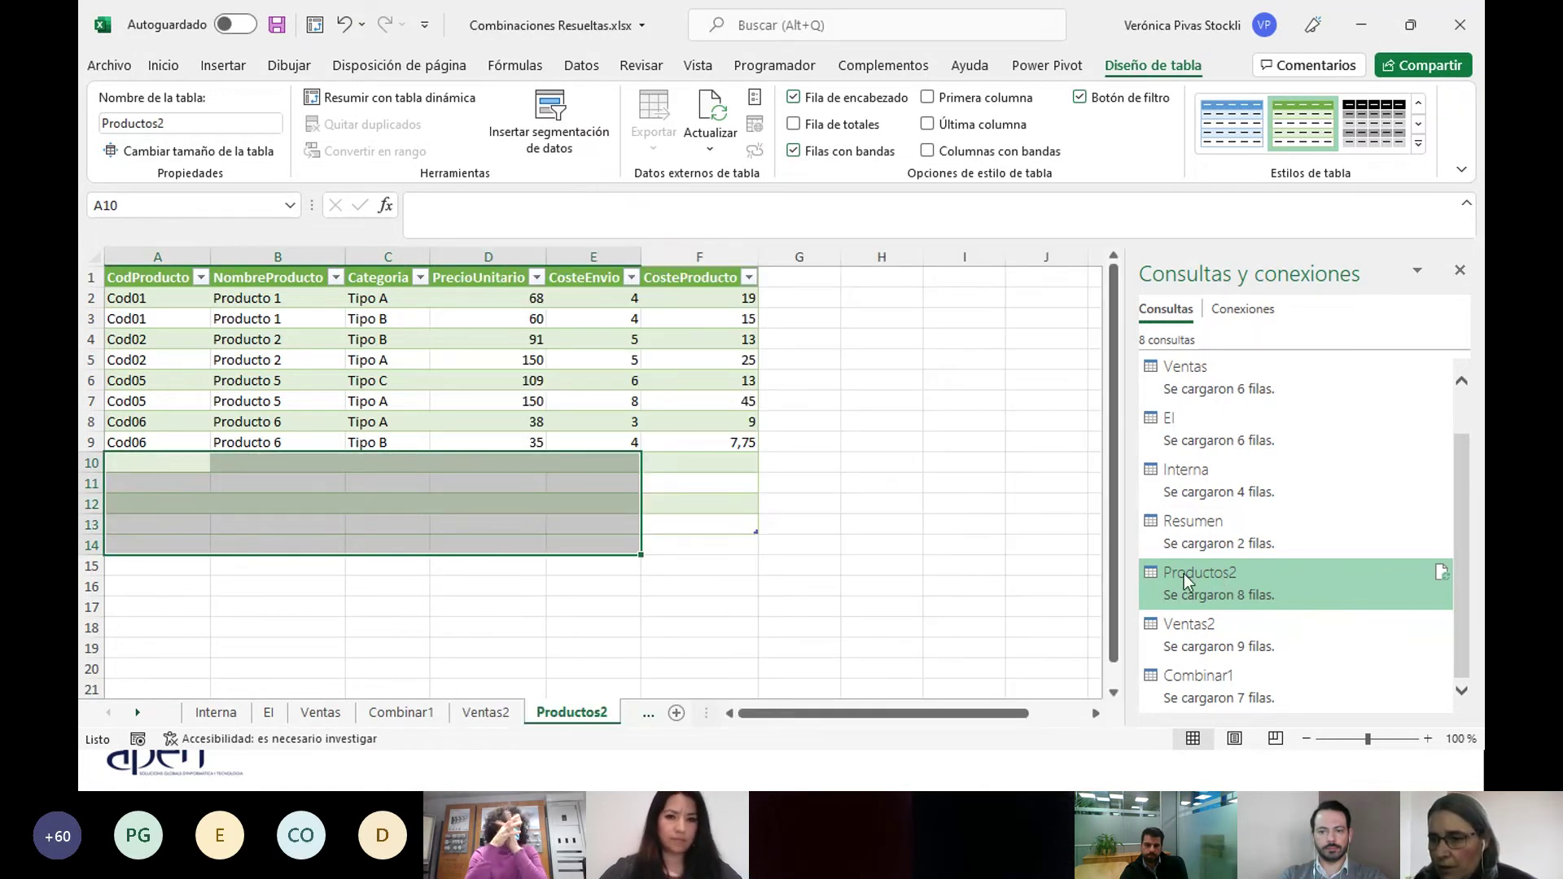
right_click(1185, 575)
left_click(1235, 381)
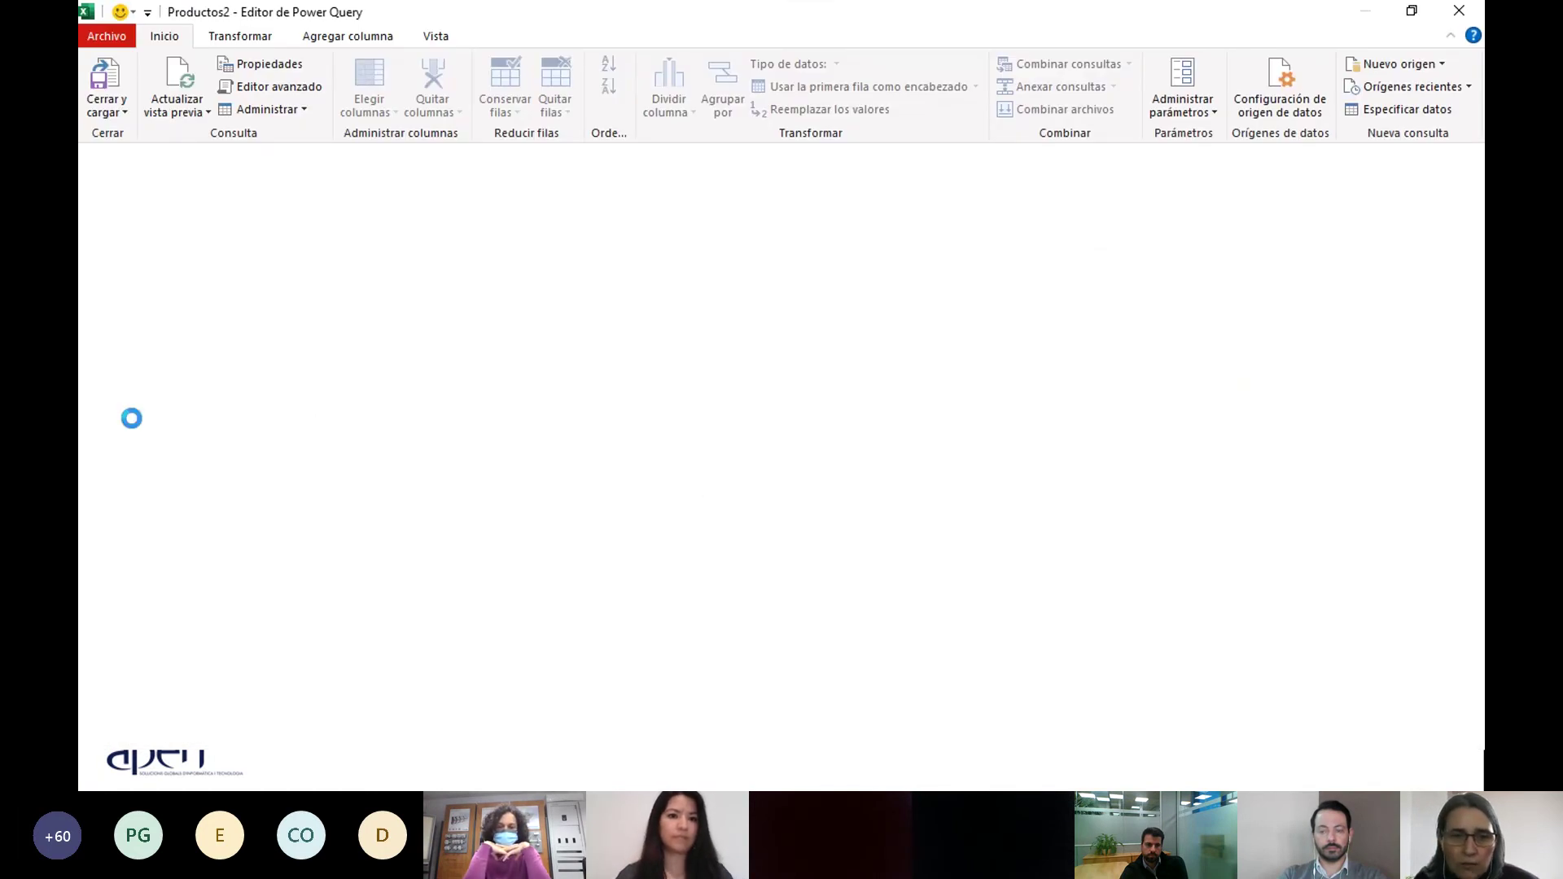
left_click(159, 362)
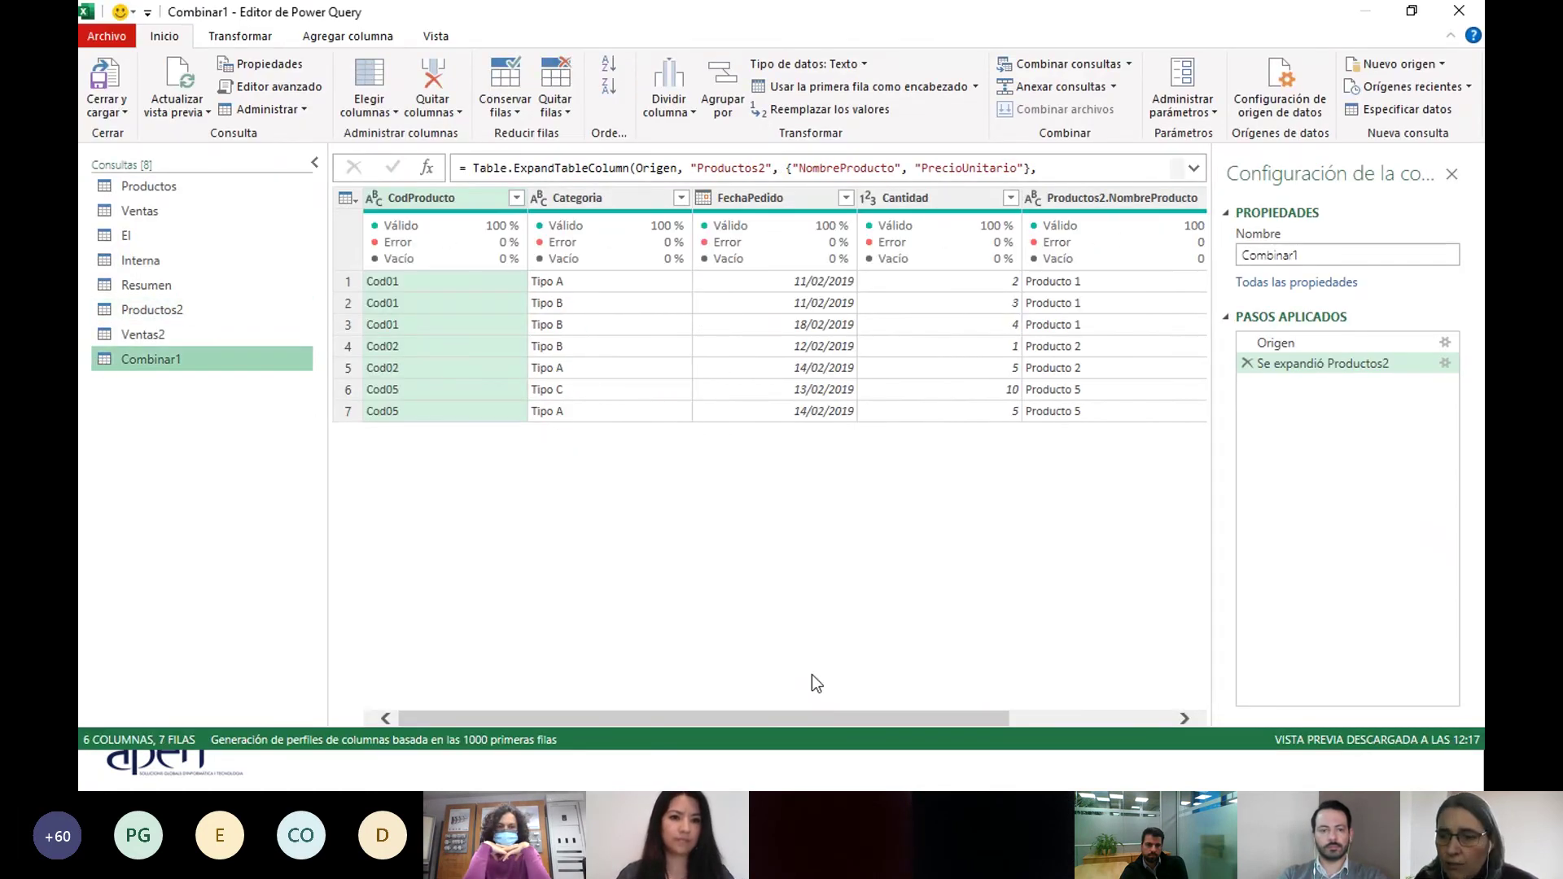
Add a column to Combinar1 that multiplies Cantidad by Productos2.PrecioUnitario.
left_click_drag(851, 719, 1029, 711)
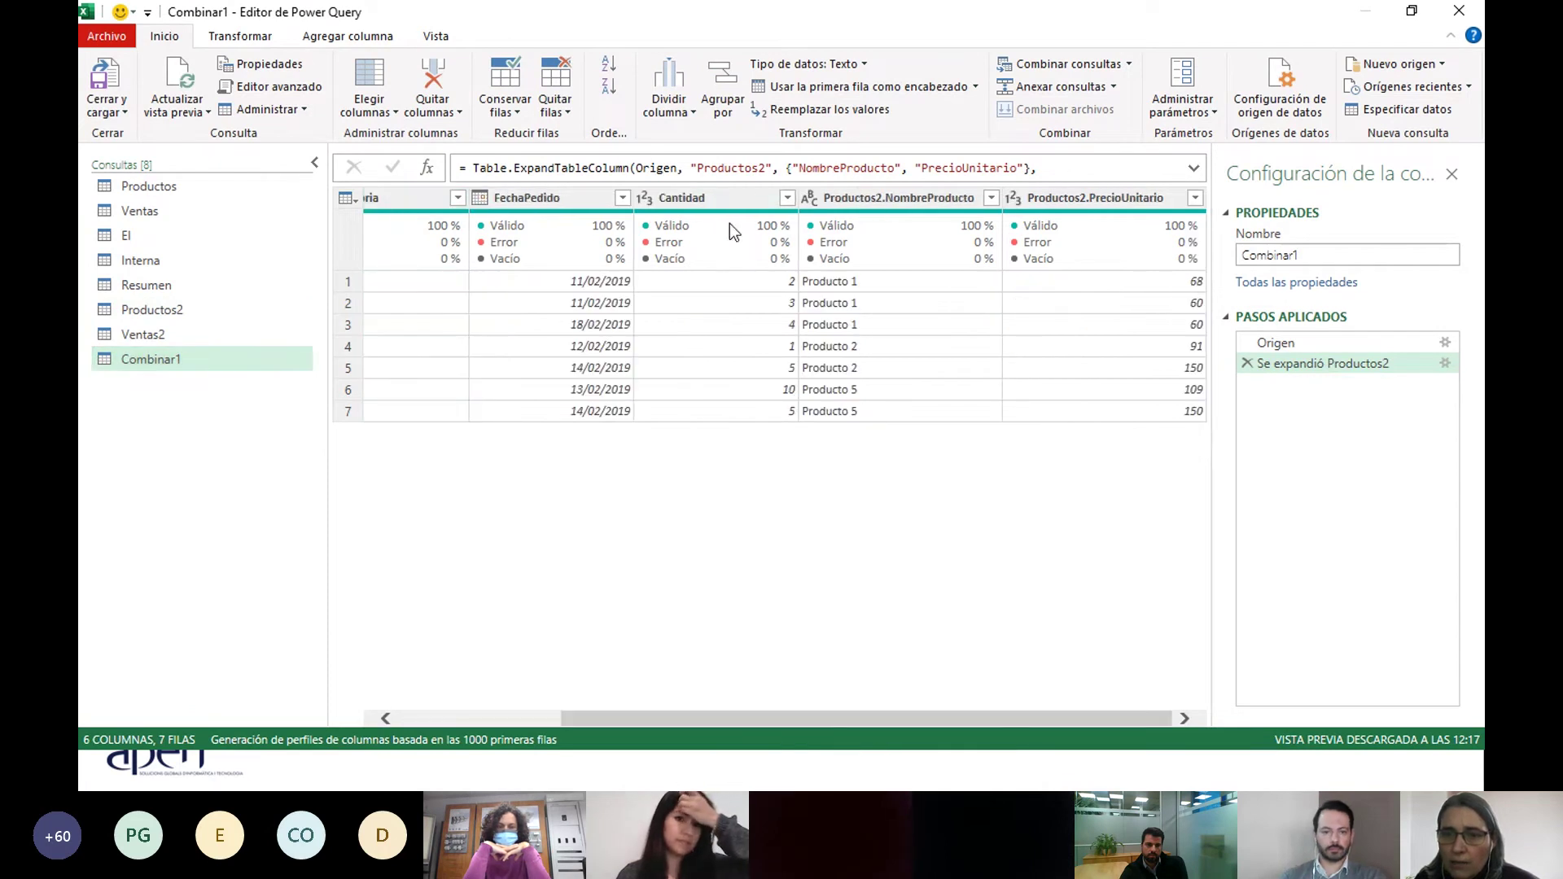
left_click(683, 342)
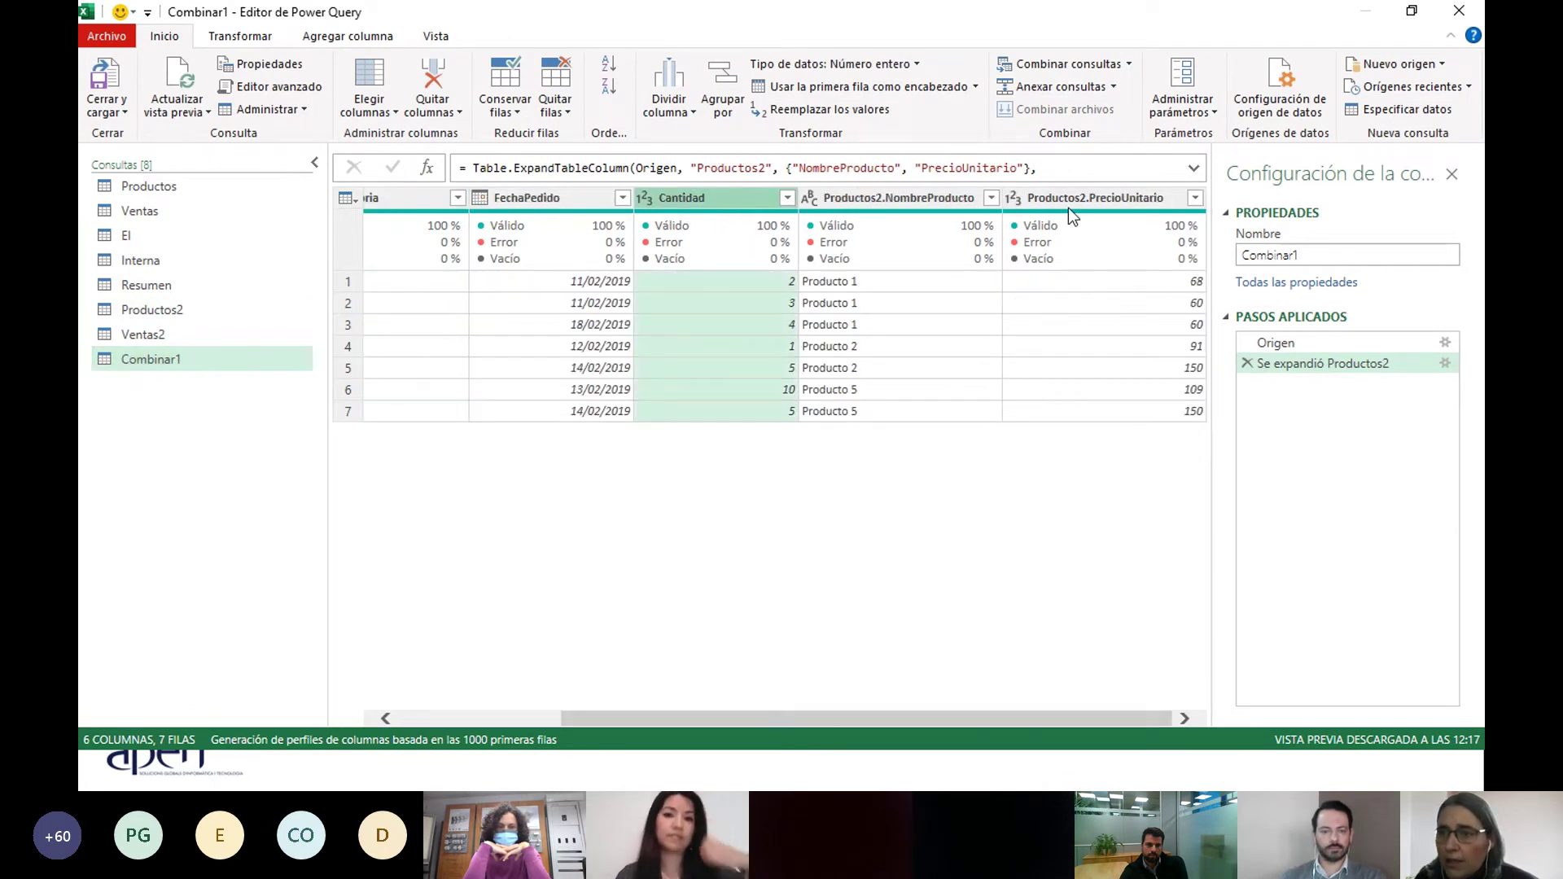
left_click(1051, 233, "ctrl")
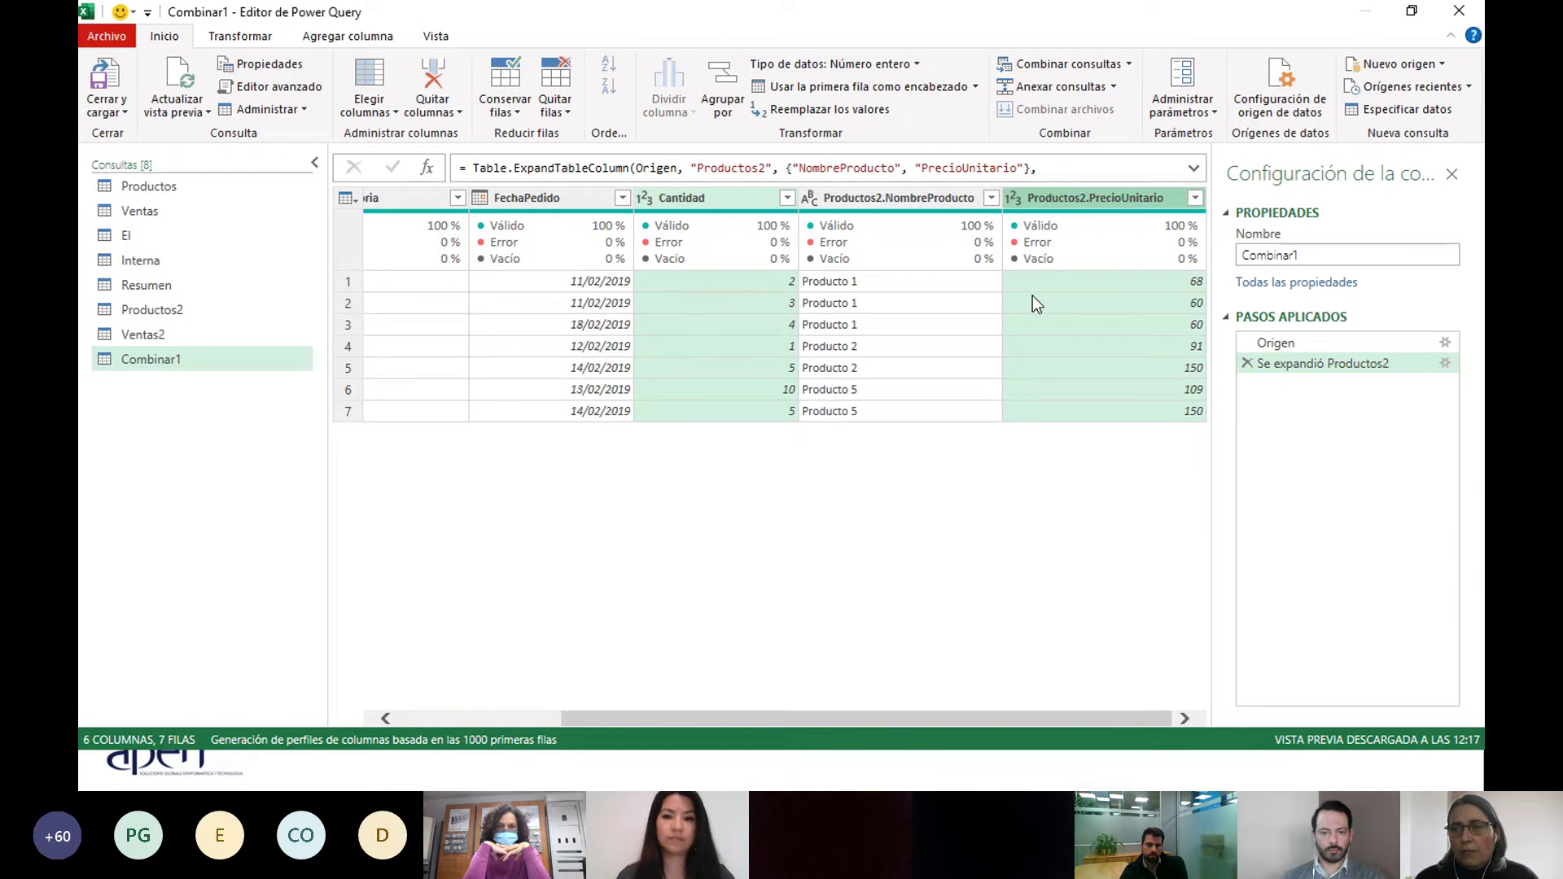
left_click(348, 41)
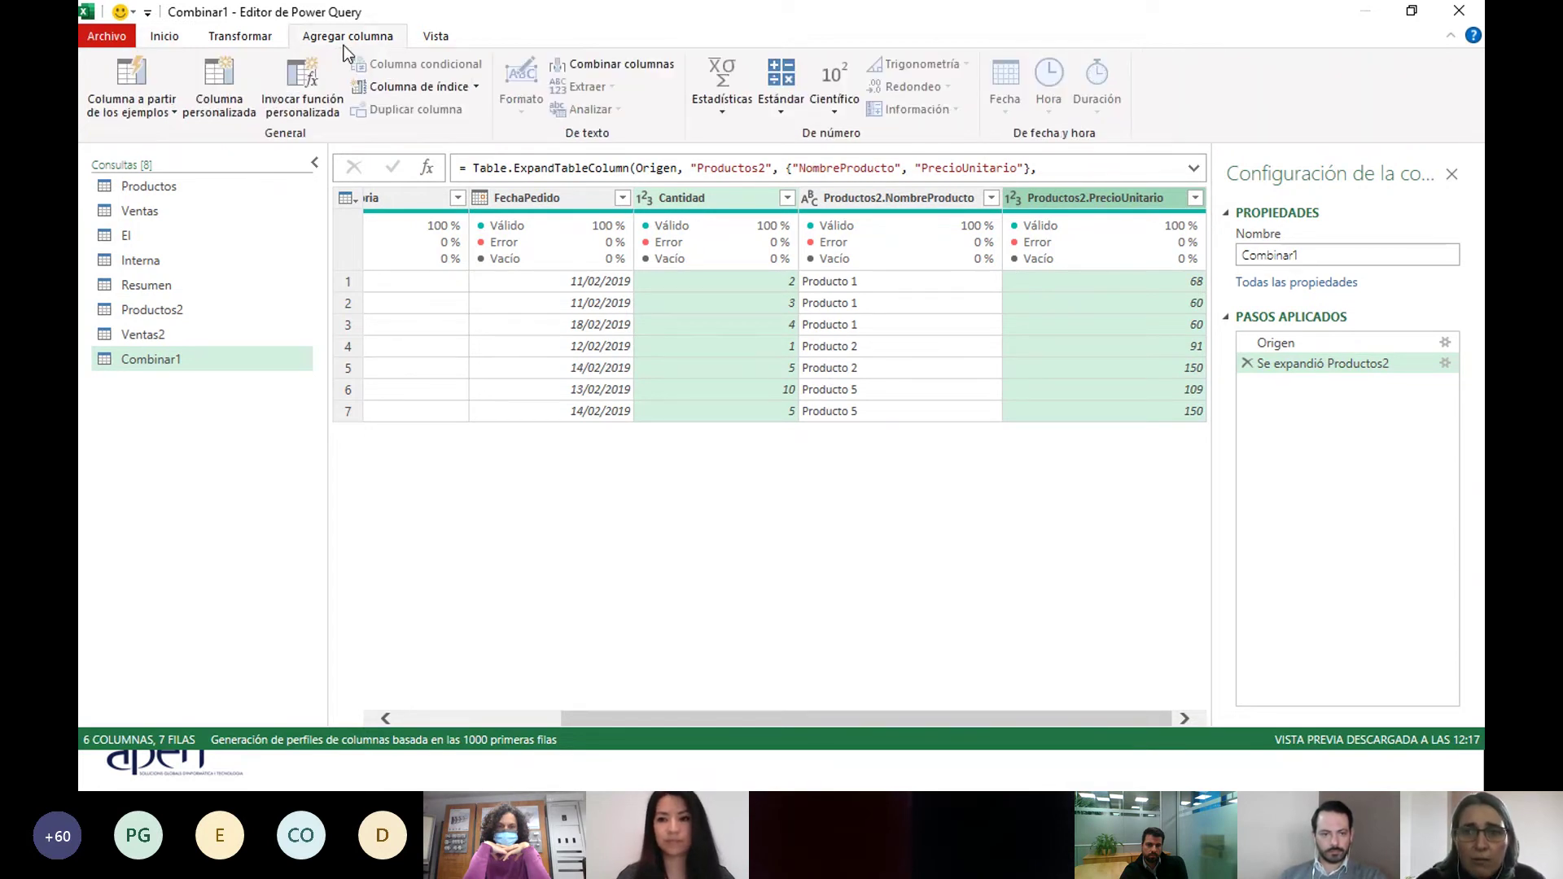
left_click(779, 117)
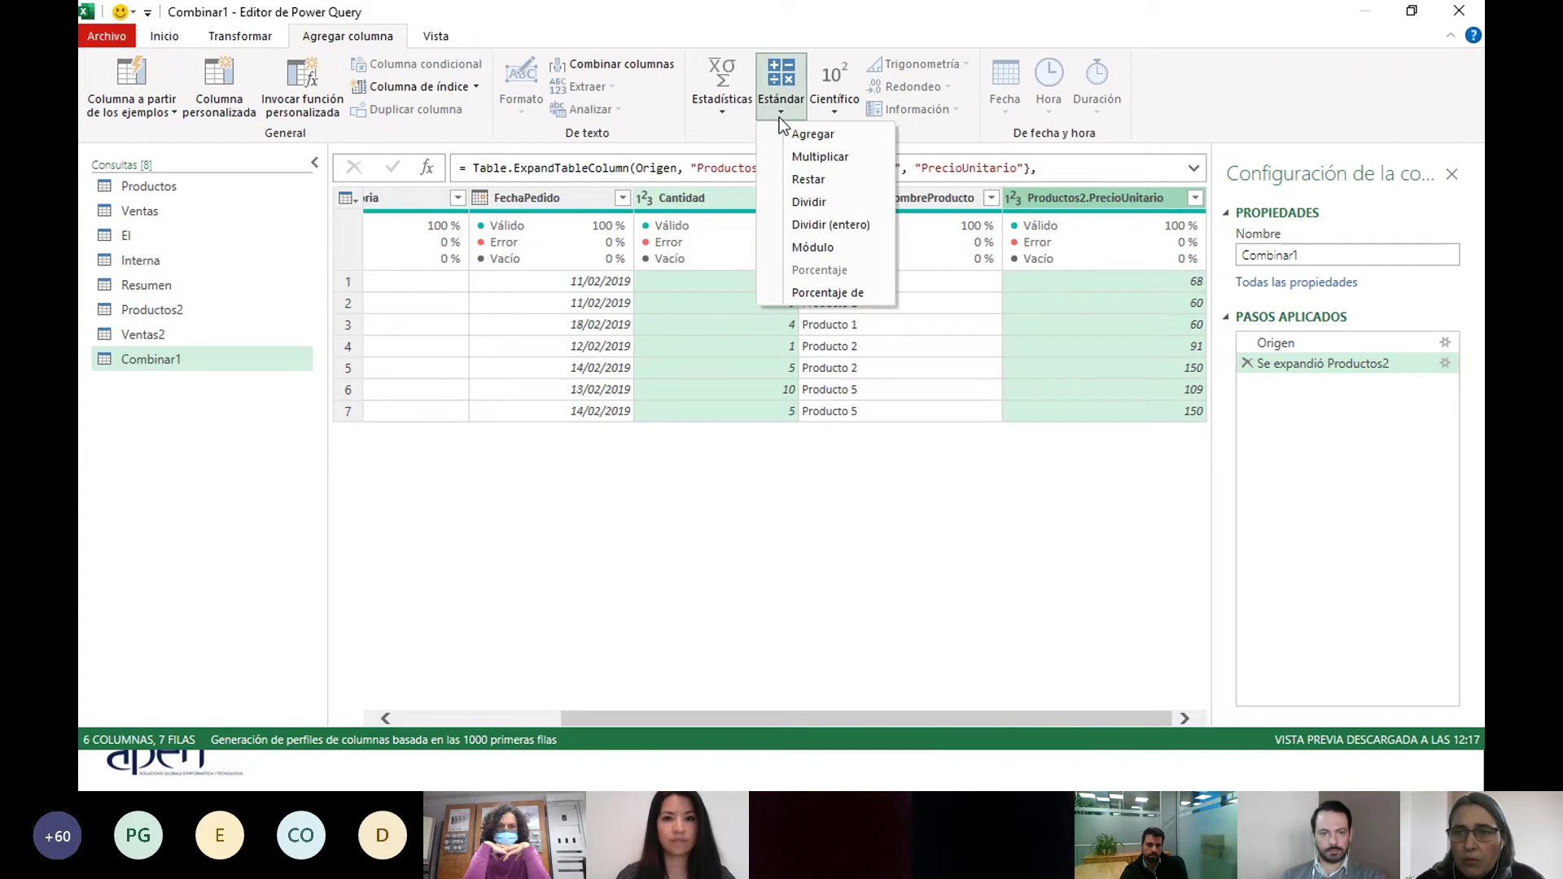
left_click(792, 158)
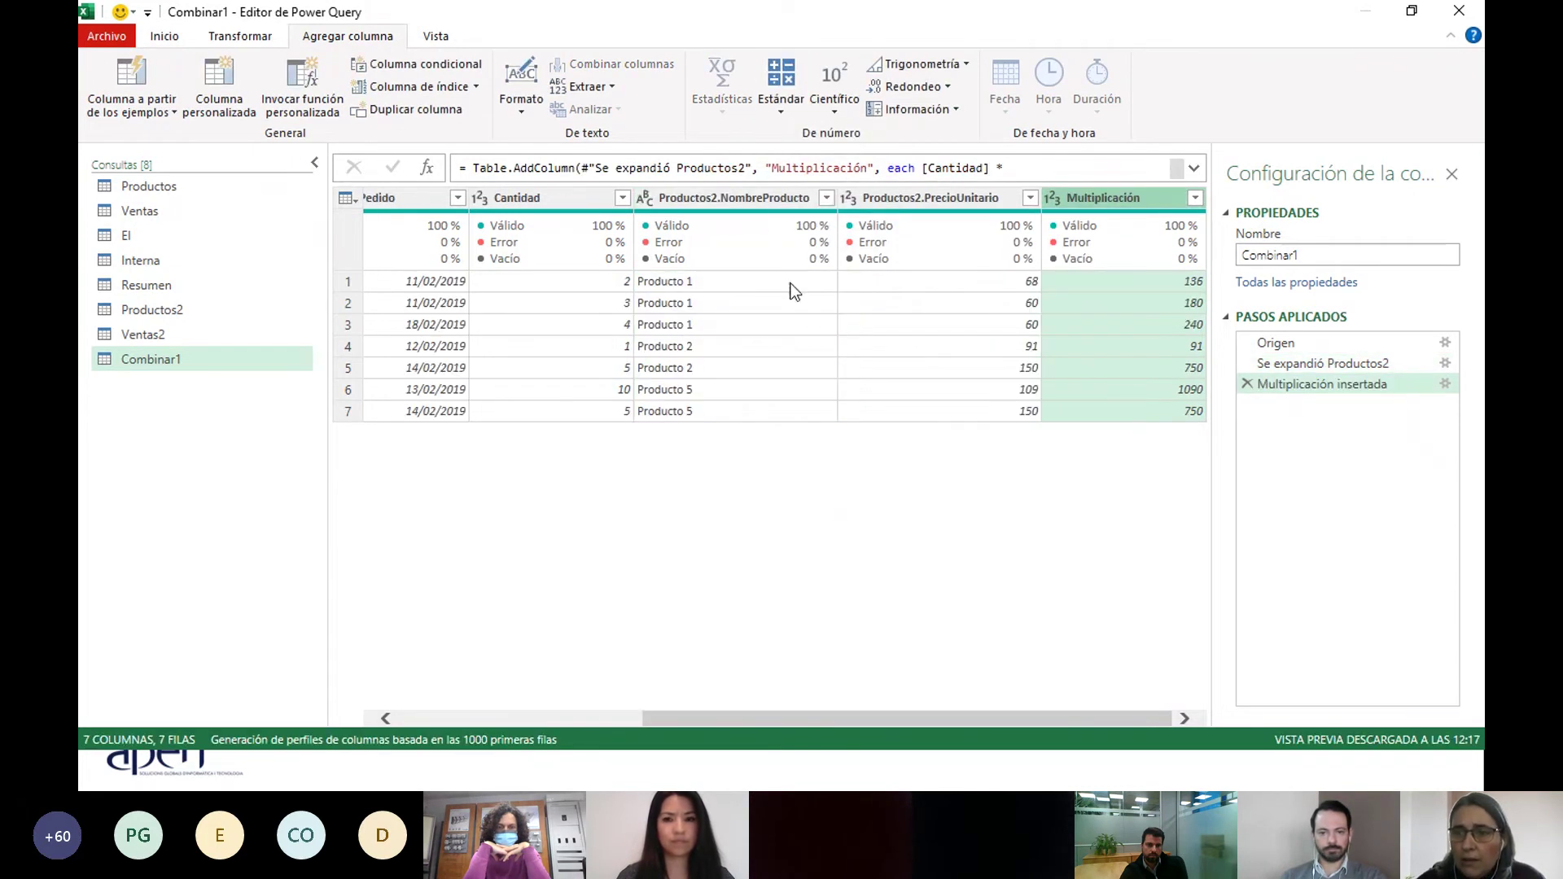